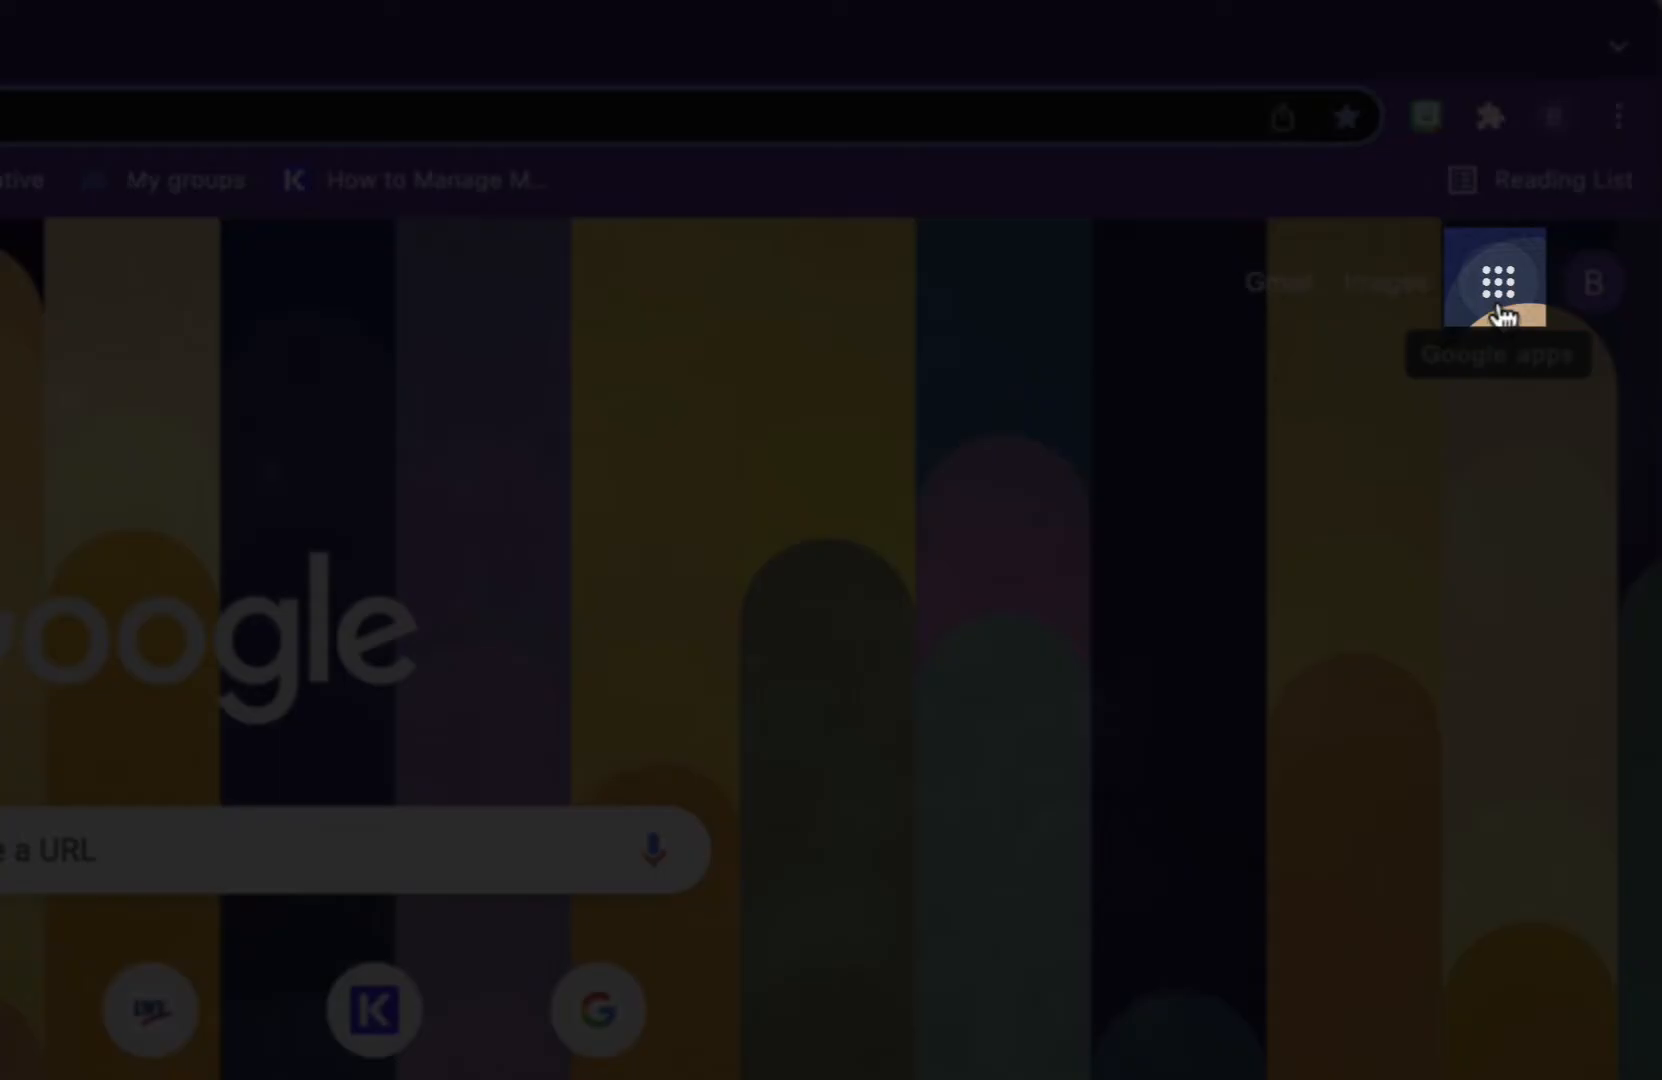
Step: Open Gmail from the Google apps on the new tab page
{"action": "left_click", "coordinate": [1500, 308]}
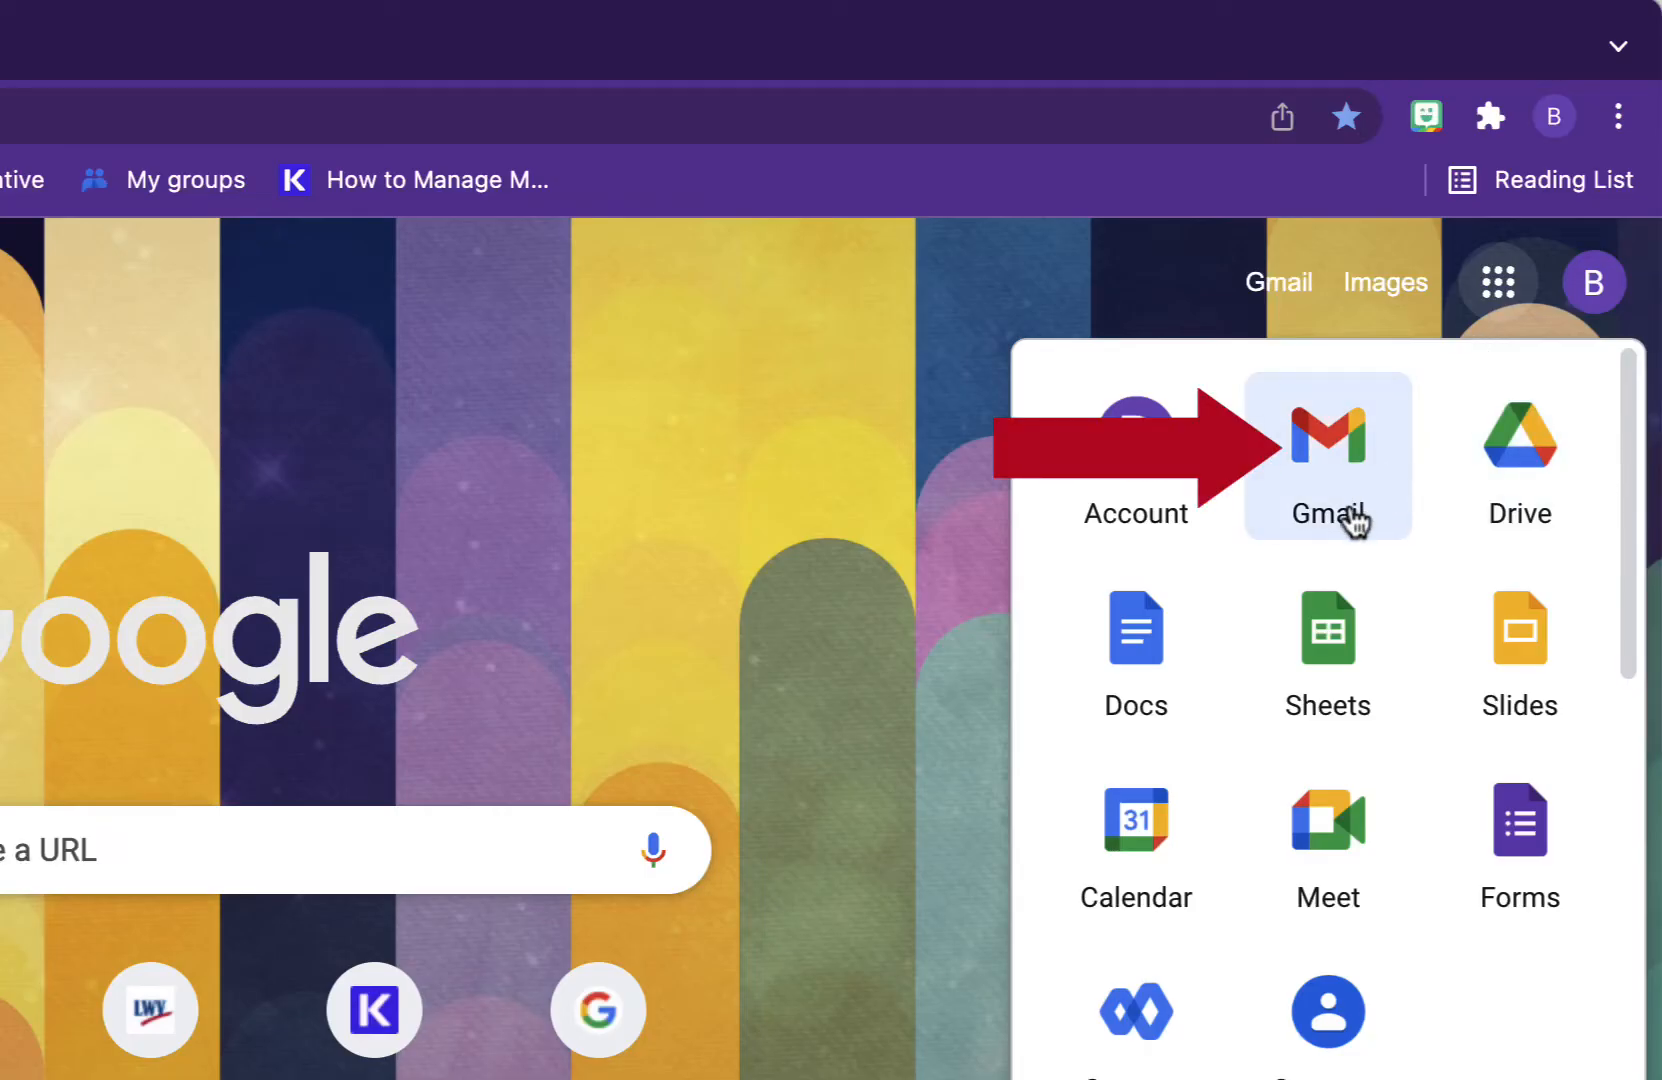
{"action": "left_click", "coordinate": [1350, 512]}
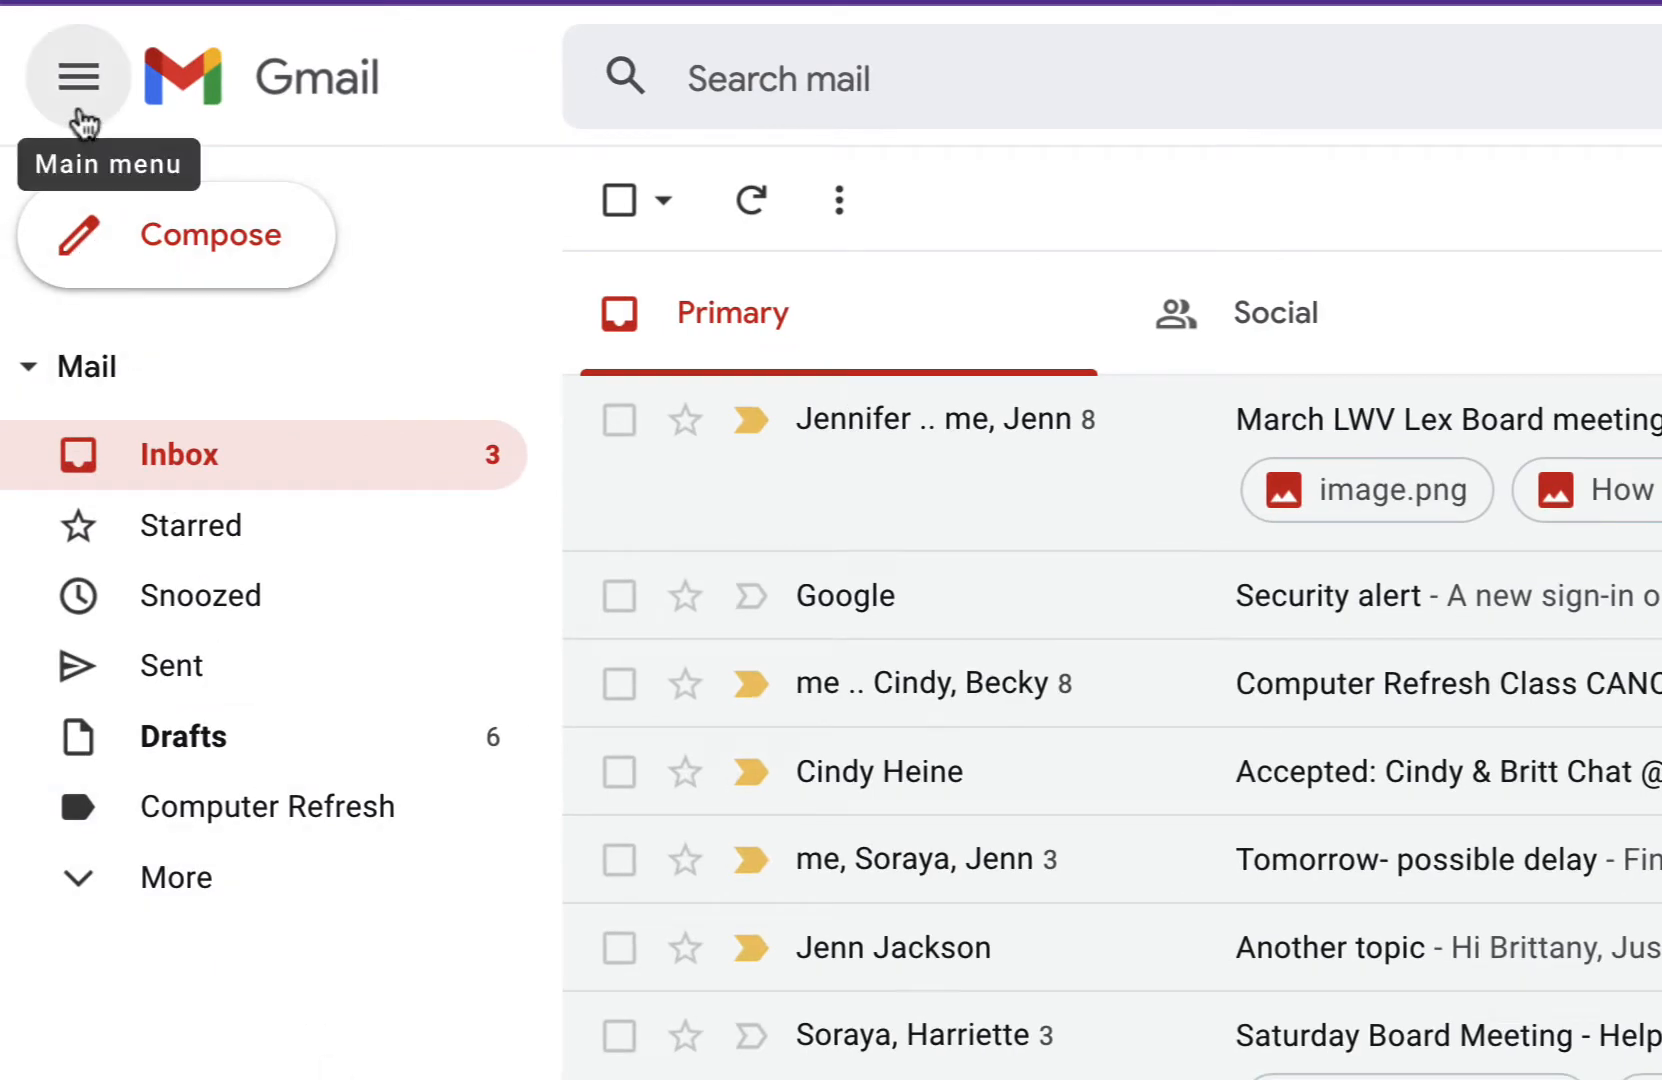
Step: Collapse and re-expand the main sidebar and the Mail folder list
{"action": "left_click", "coordinate": [80, 80]}
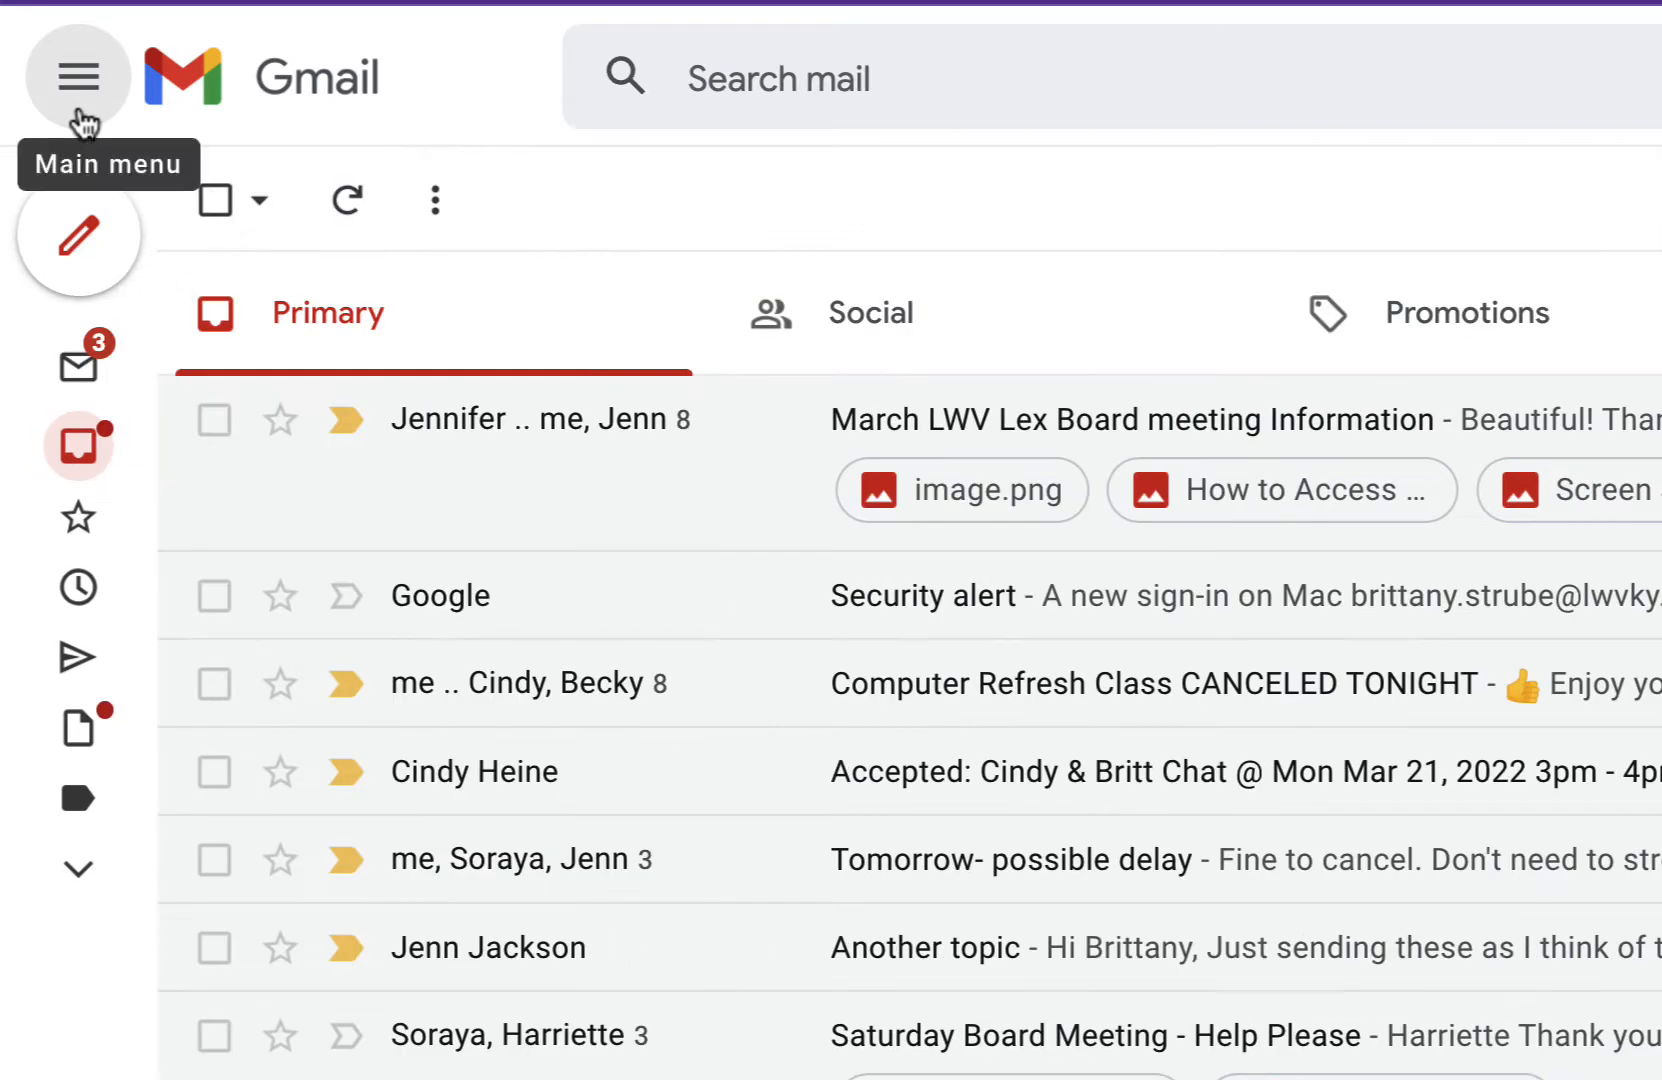
{"action": "left_click", "coordinate": [80, 80]}
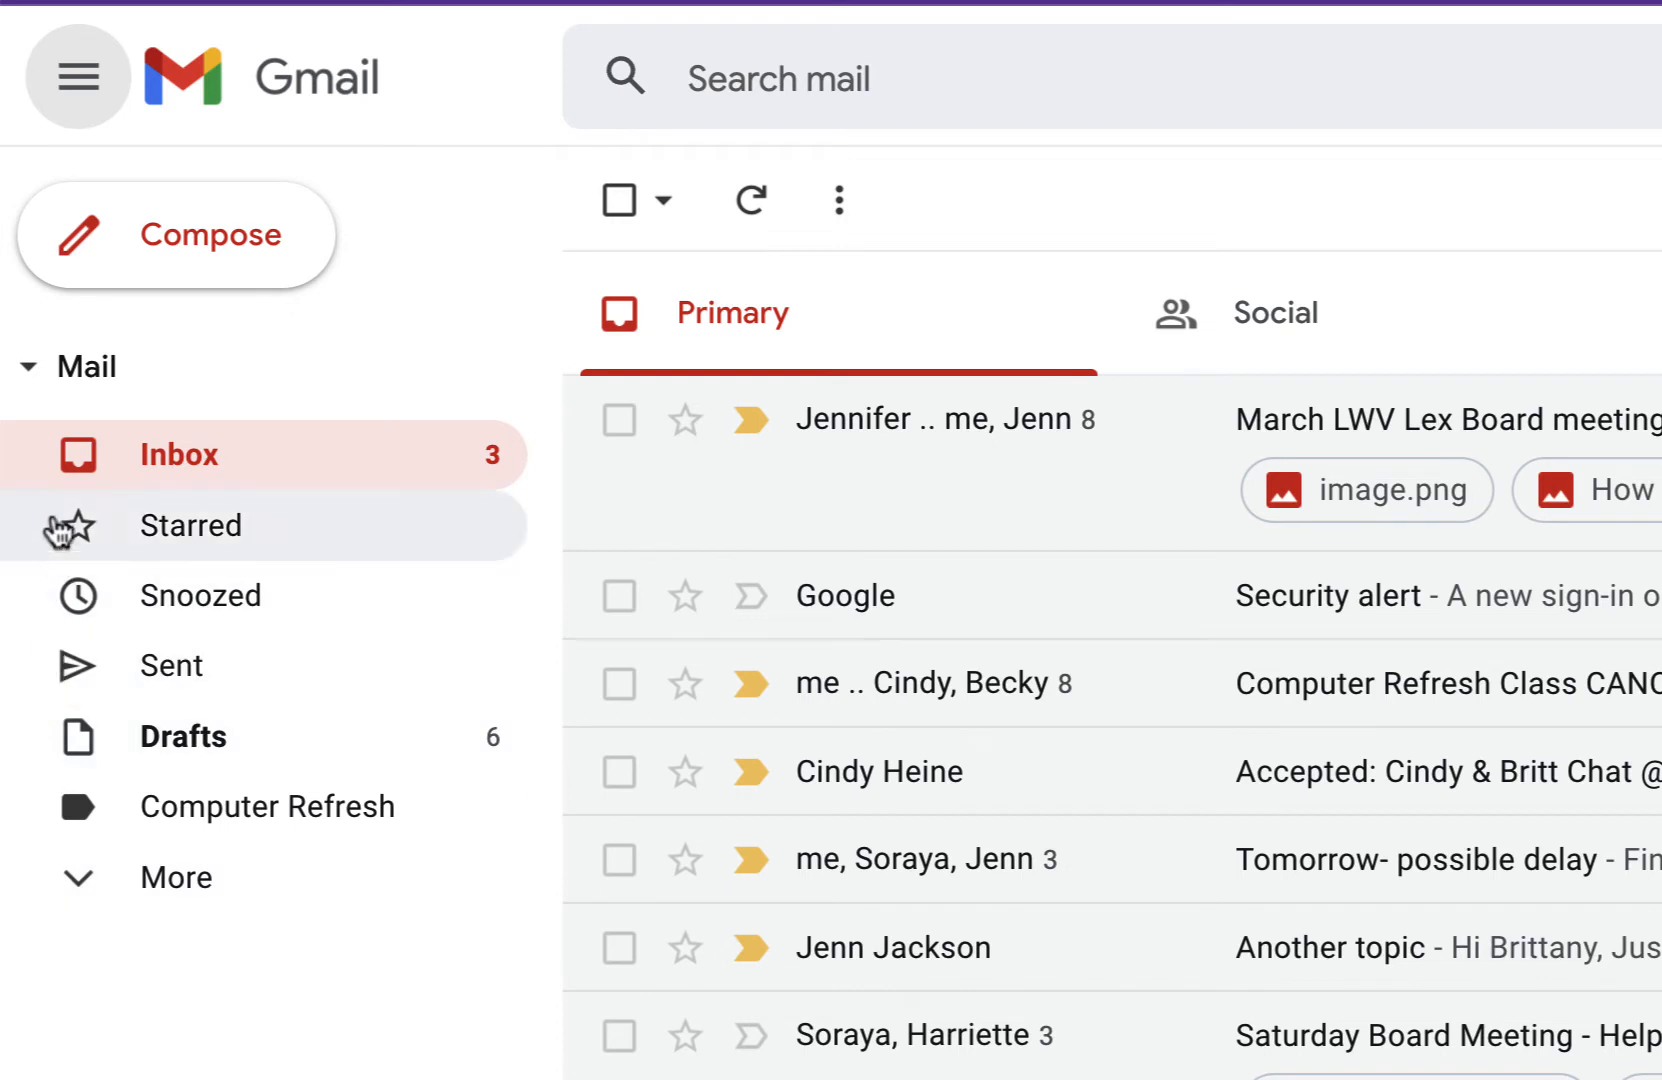
{"action": "left_click", "coordinate": [33, 378]}
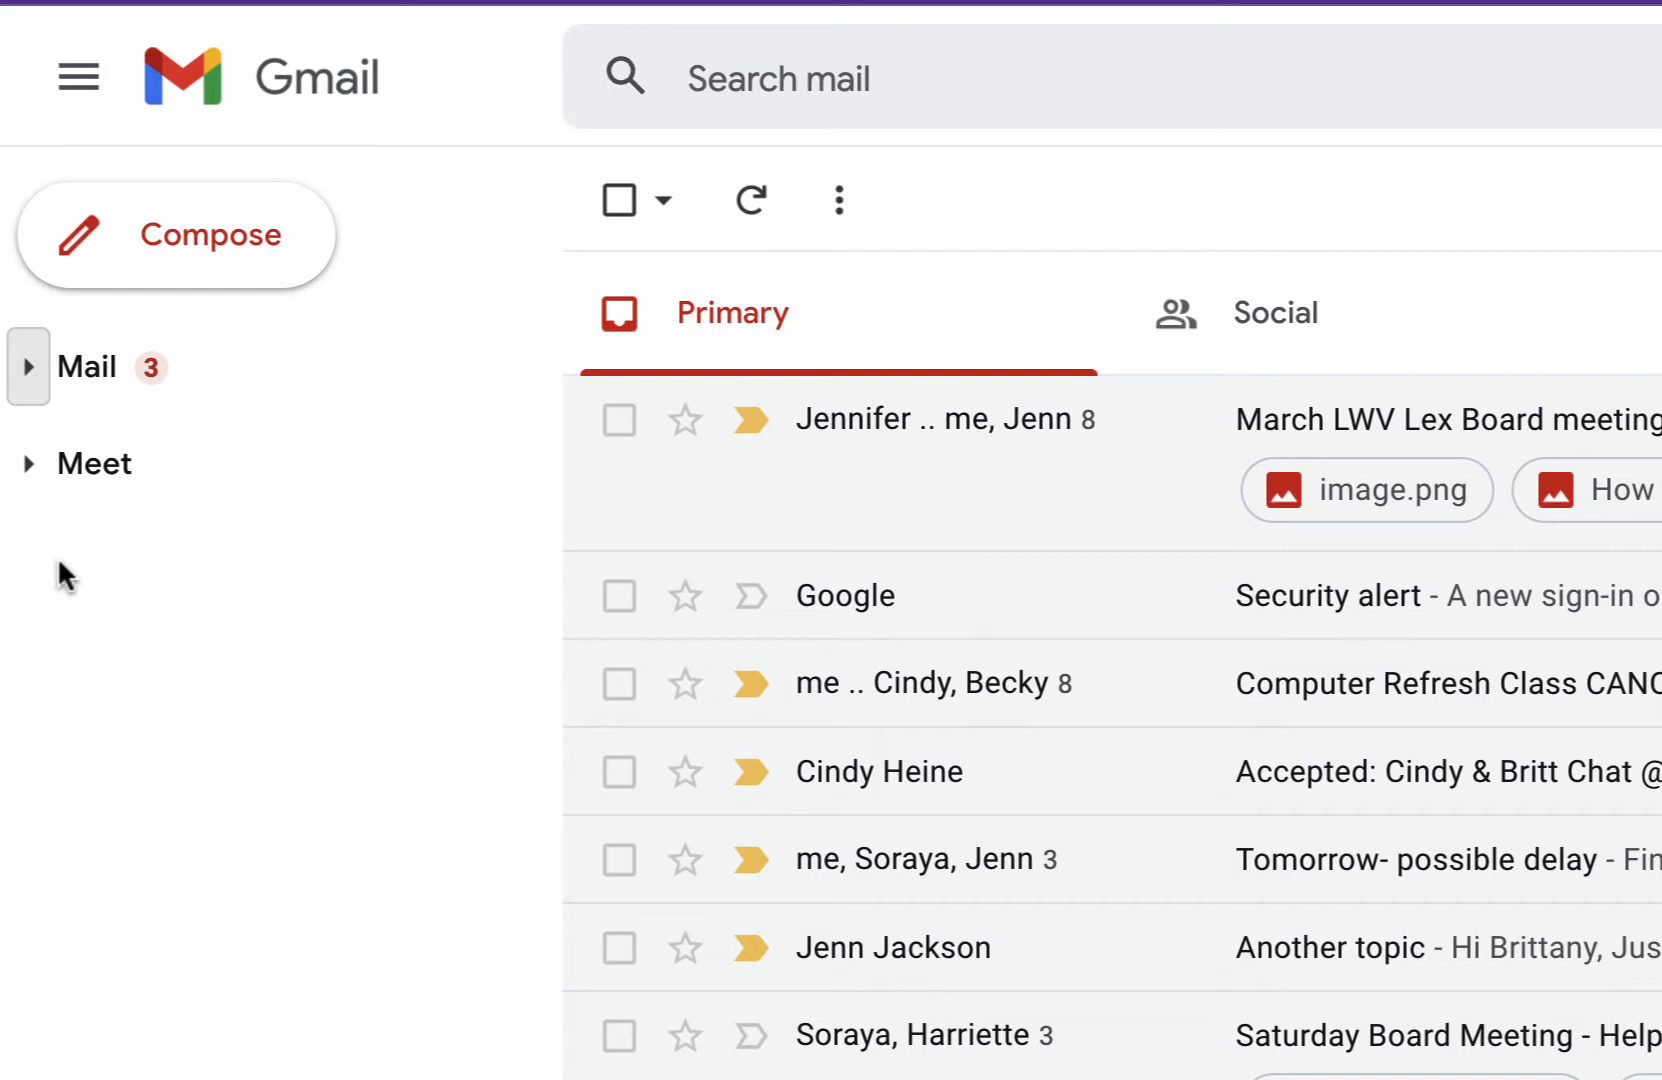
{"action": "left_click", "coordinate": [33, 372]}
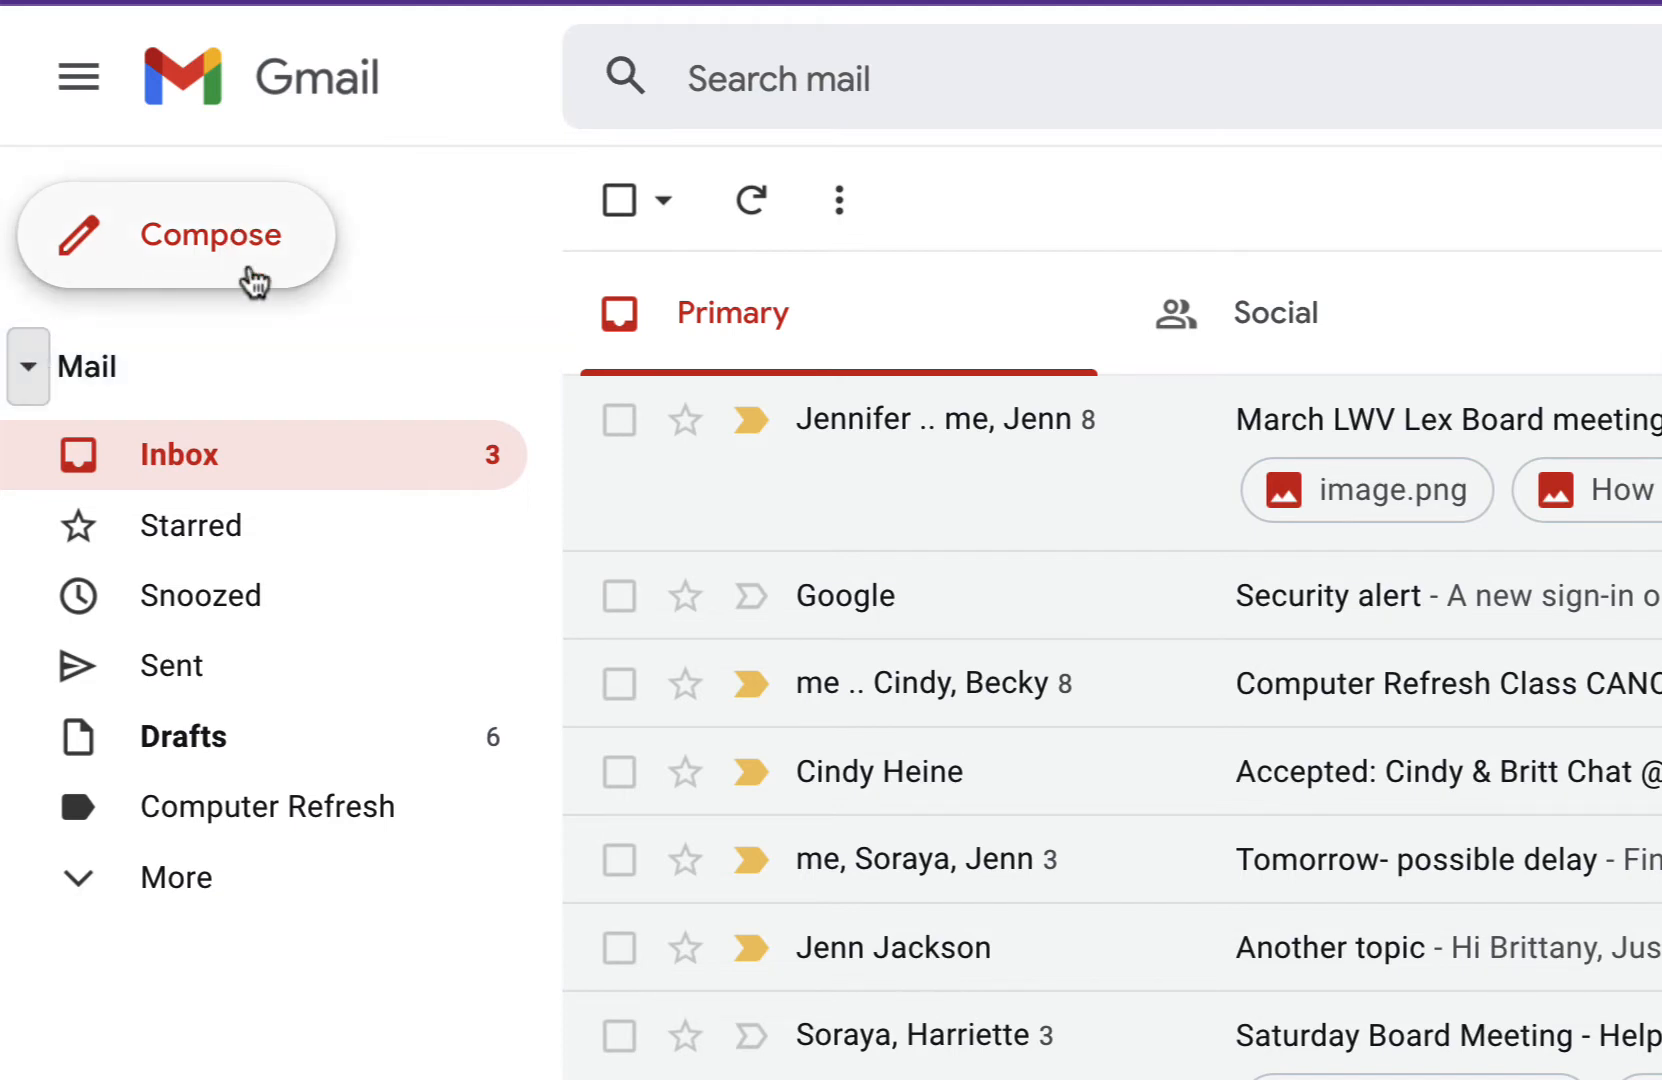
Step: Start a new email message, minimize and restore its window, and enlarge it to full screen
{"action": "left_click", "coordinate": [255, 252]}
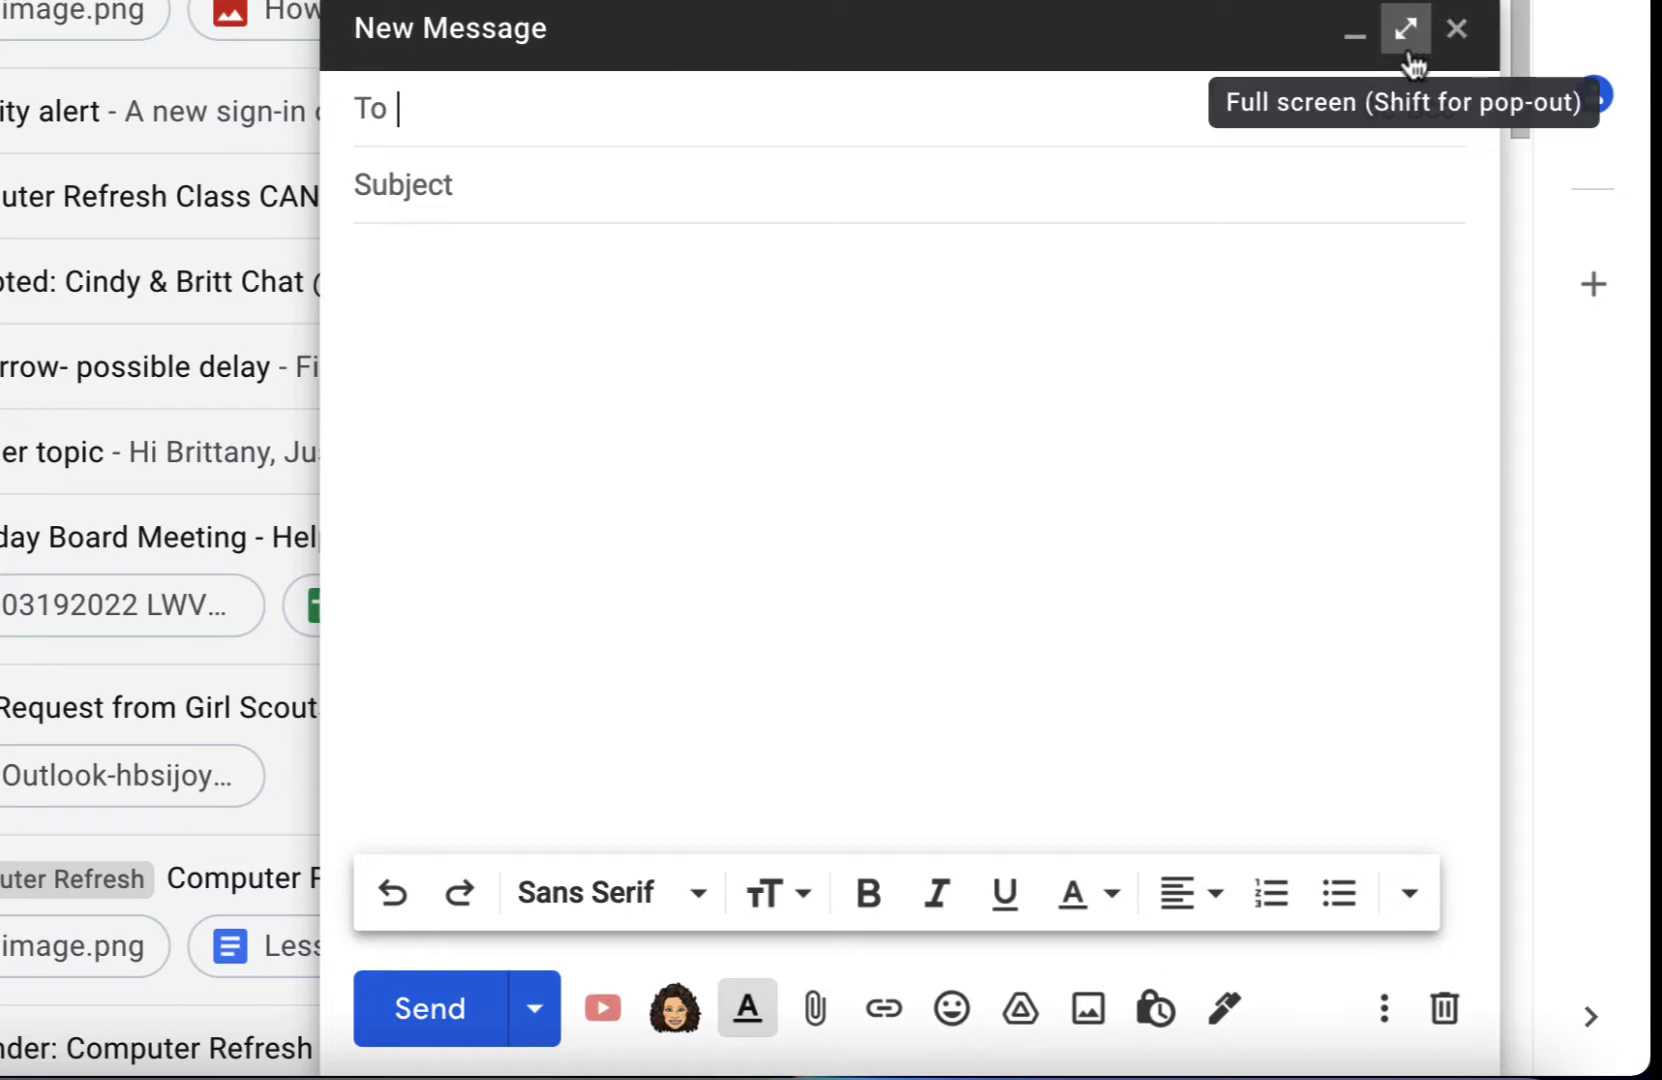
{"action": "left_click", "coordinate": [1362, 48]}
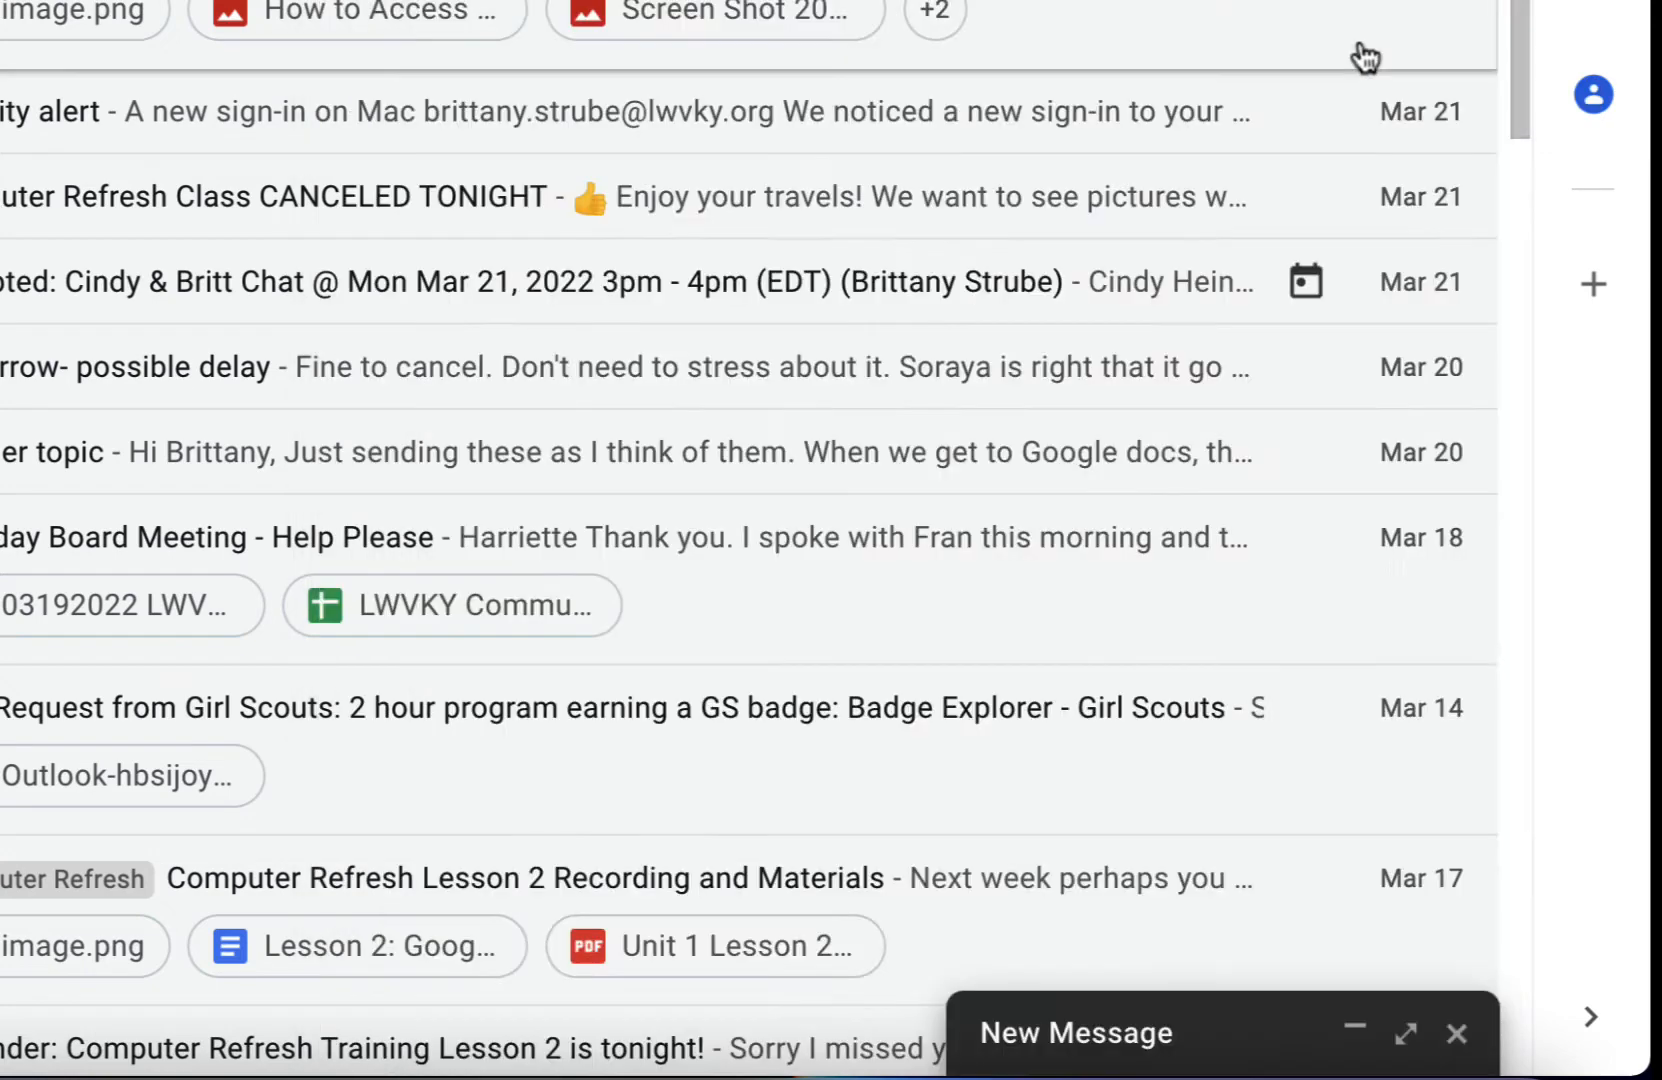
{"action": "left_click", "coordinate": [1245, 1048]}
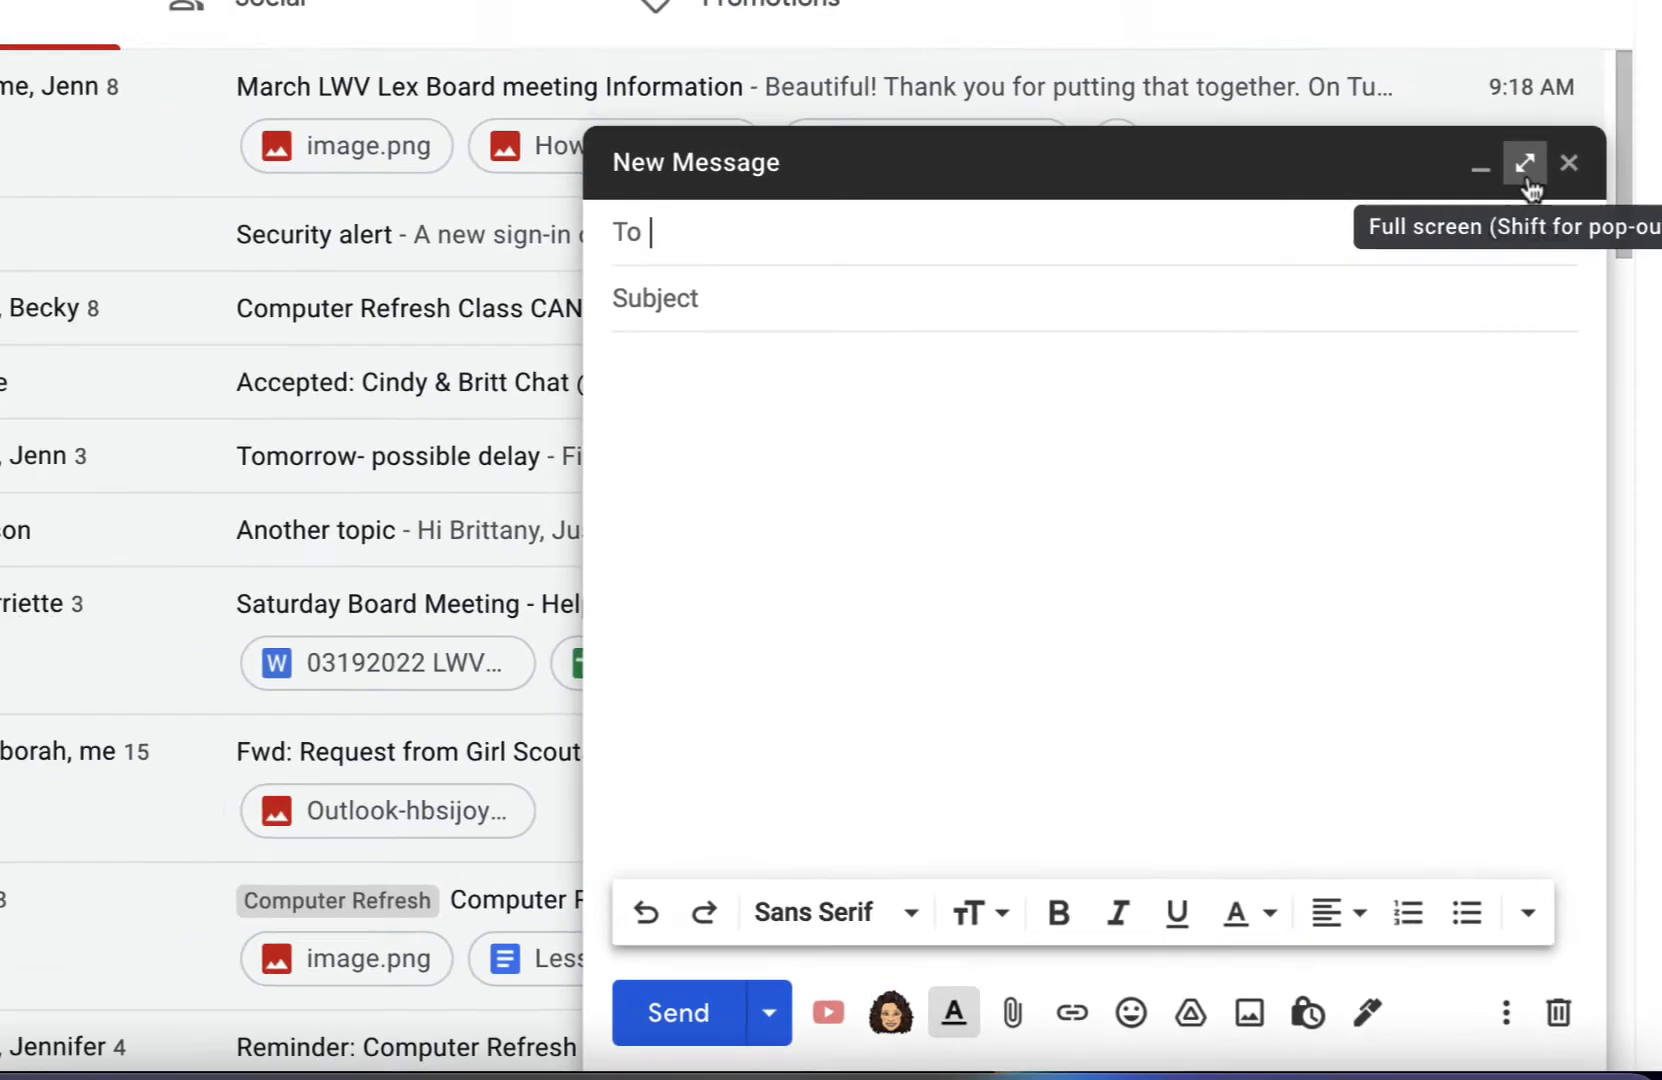
{"action": "left_click", "coordinate": [1407, 40]}
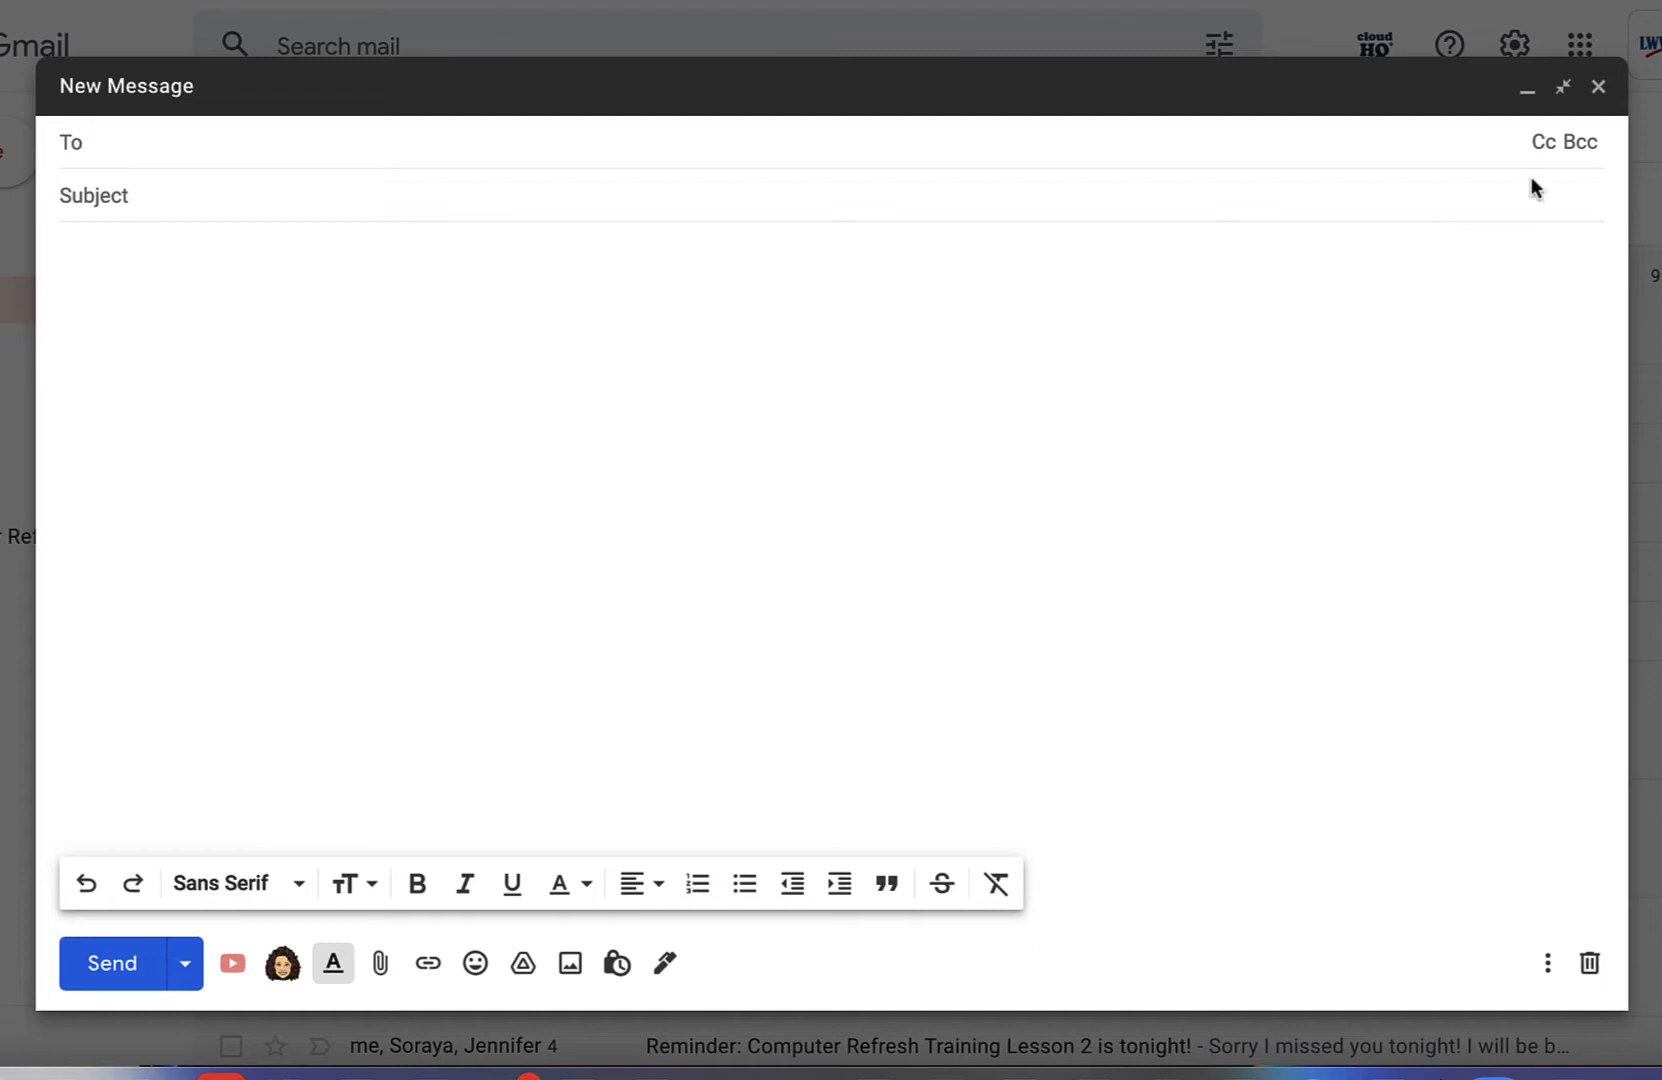
Step: Add Cc and Bcc recipient lines to the new message
{"action": "left_click", "coordinate": [1543, 145]}
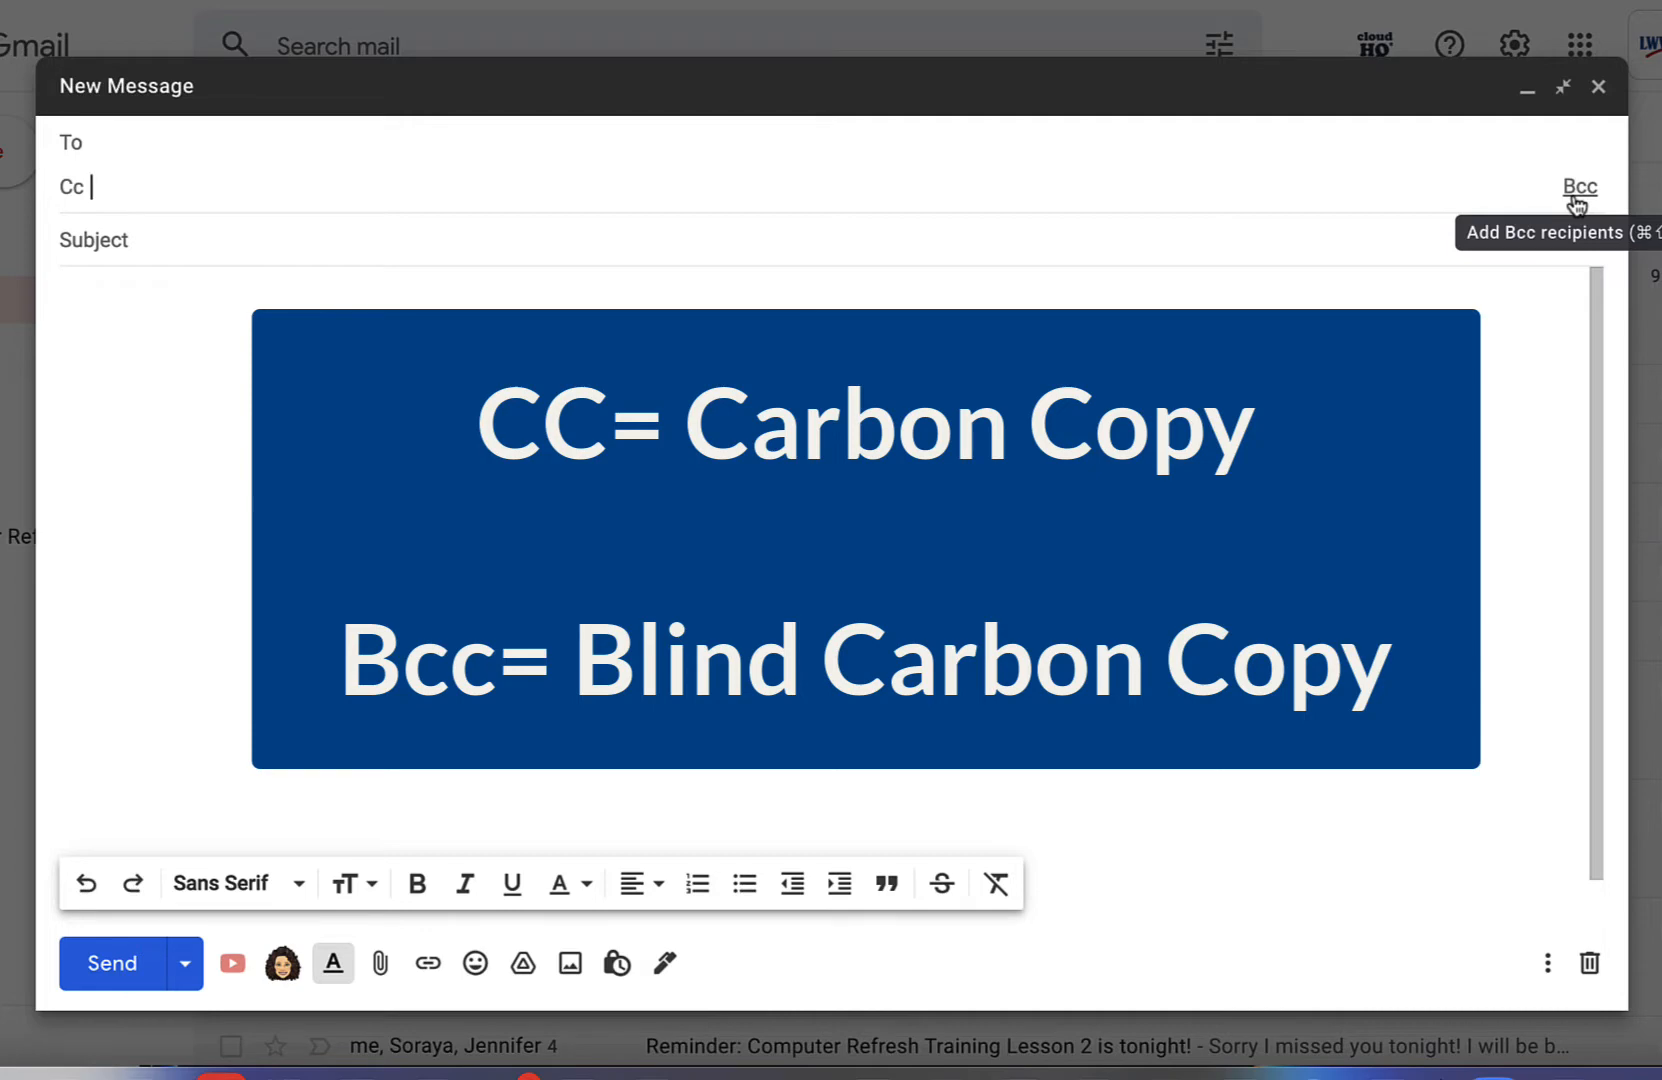
{"action": "left_click", "coordinate": [1575, 196]}
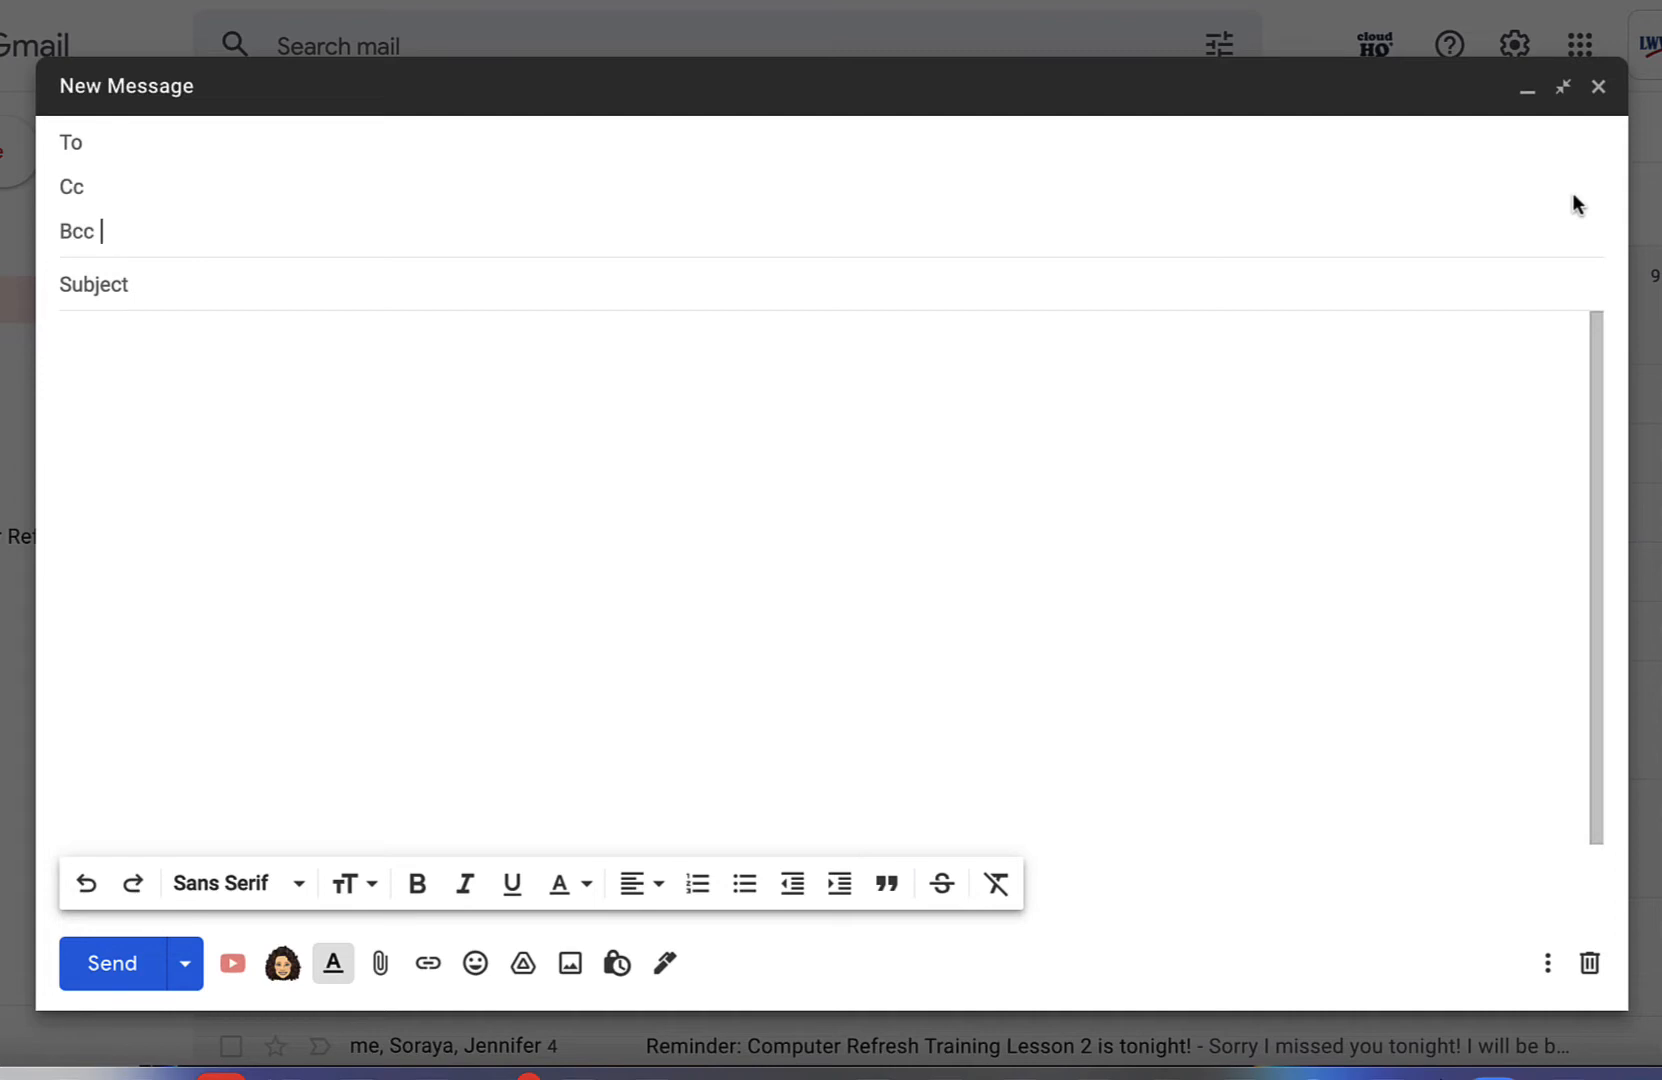
{"action": "left_click", "coordinate": [121, 147]}
{"action": "left_click", "coordinate": [102, 235]}
Step: Address the message to Person 1, with Person 2 as Cc and Person 3 as Bcc
{"action": "left_click", "coordinate": [89, 128]}
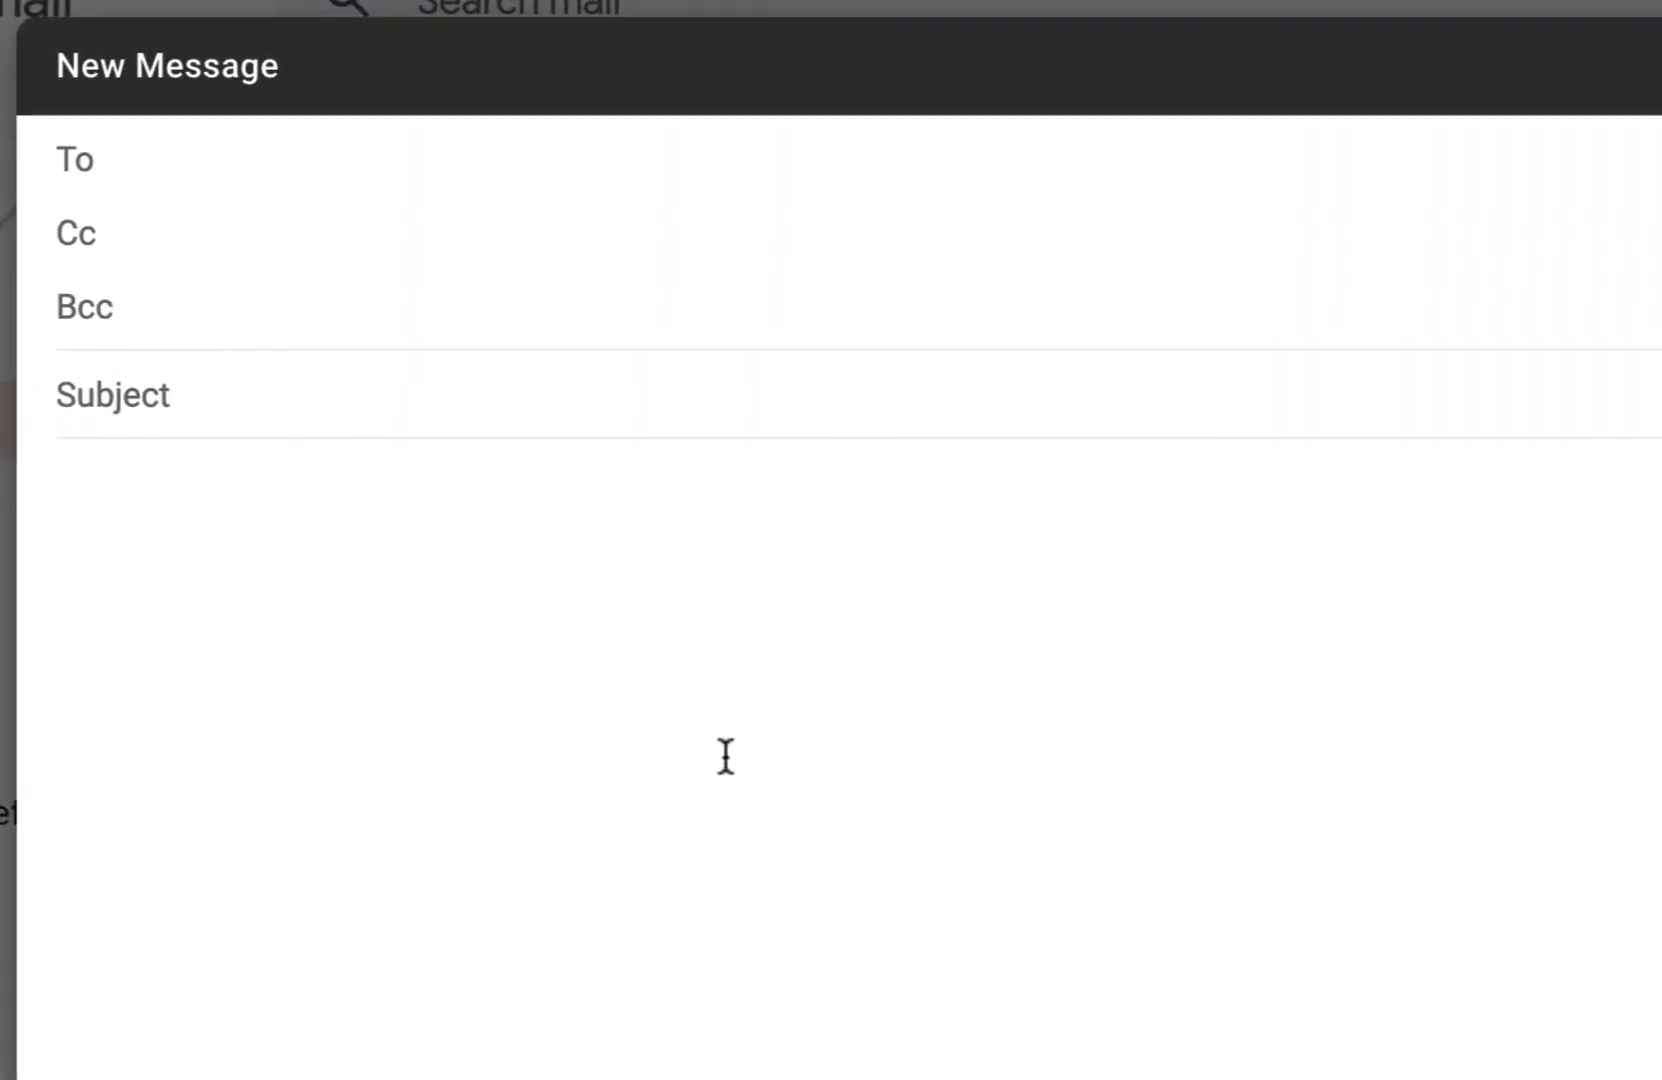
{"action": "type", "text": "Person 1"}
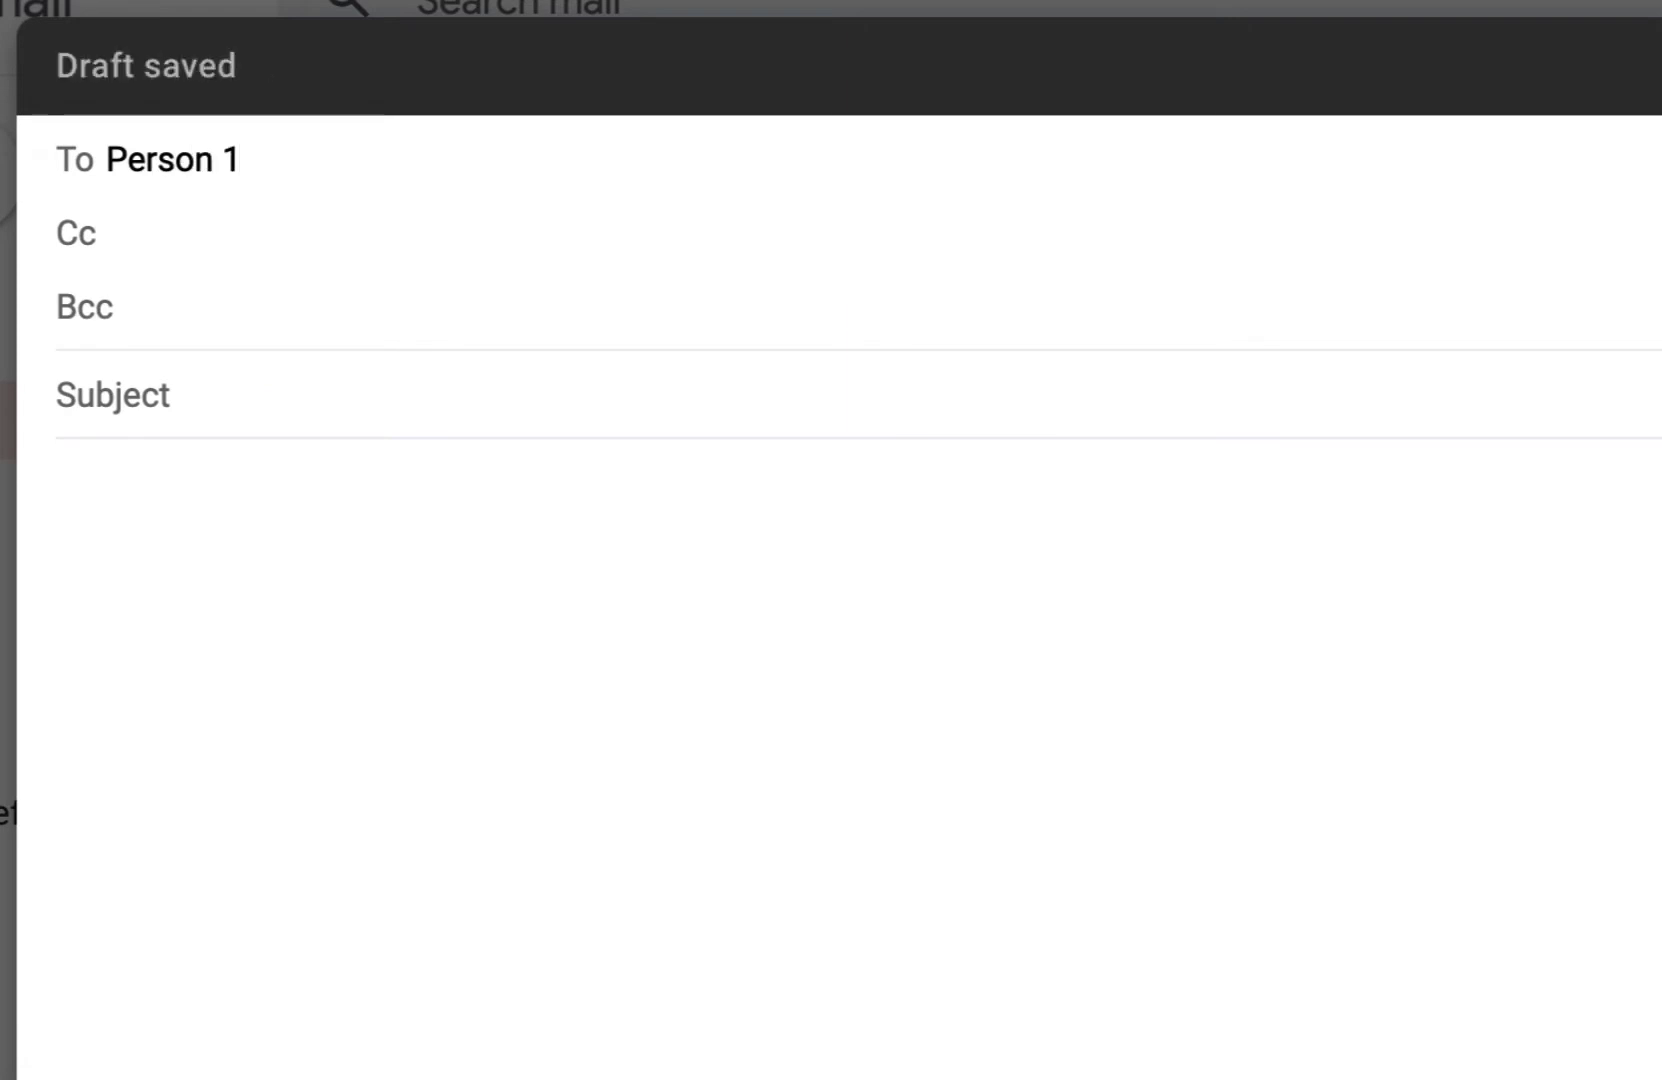
{"action": "left_click", "coordinate": [127, 233]}
{"action": "type", "text": "Person"}
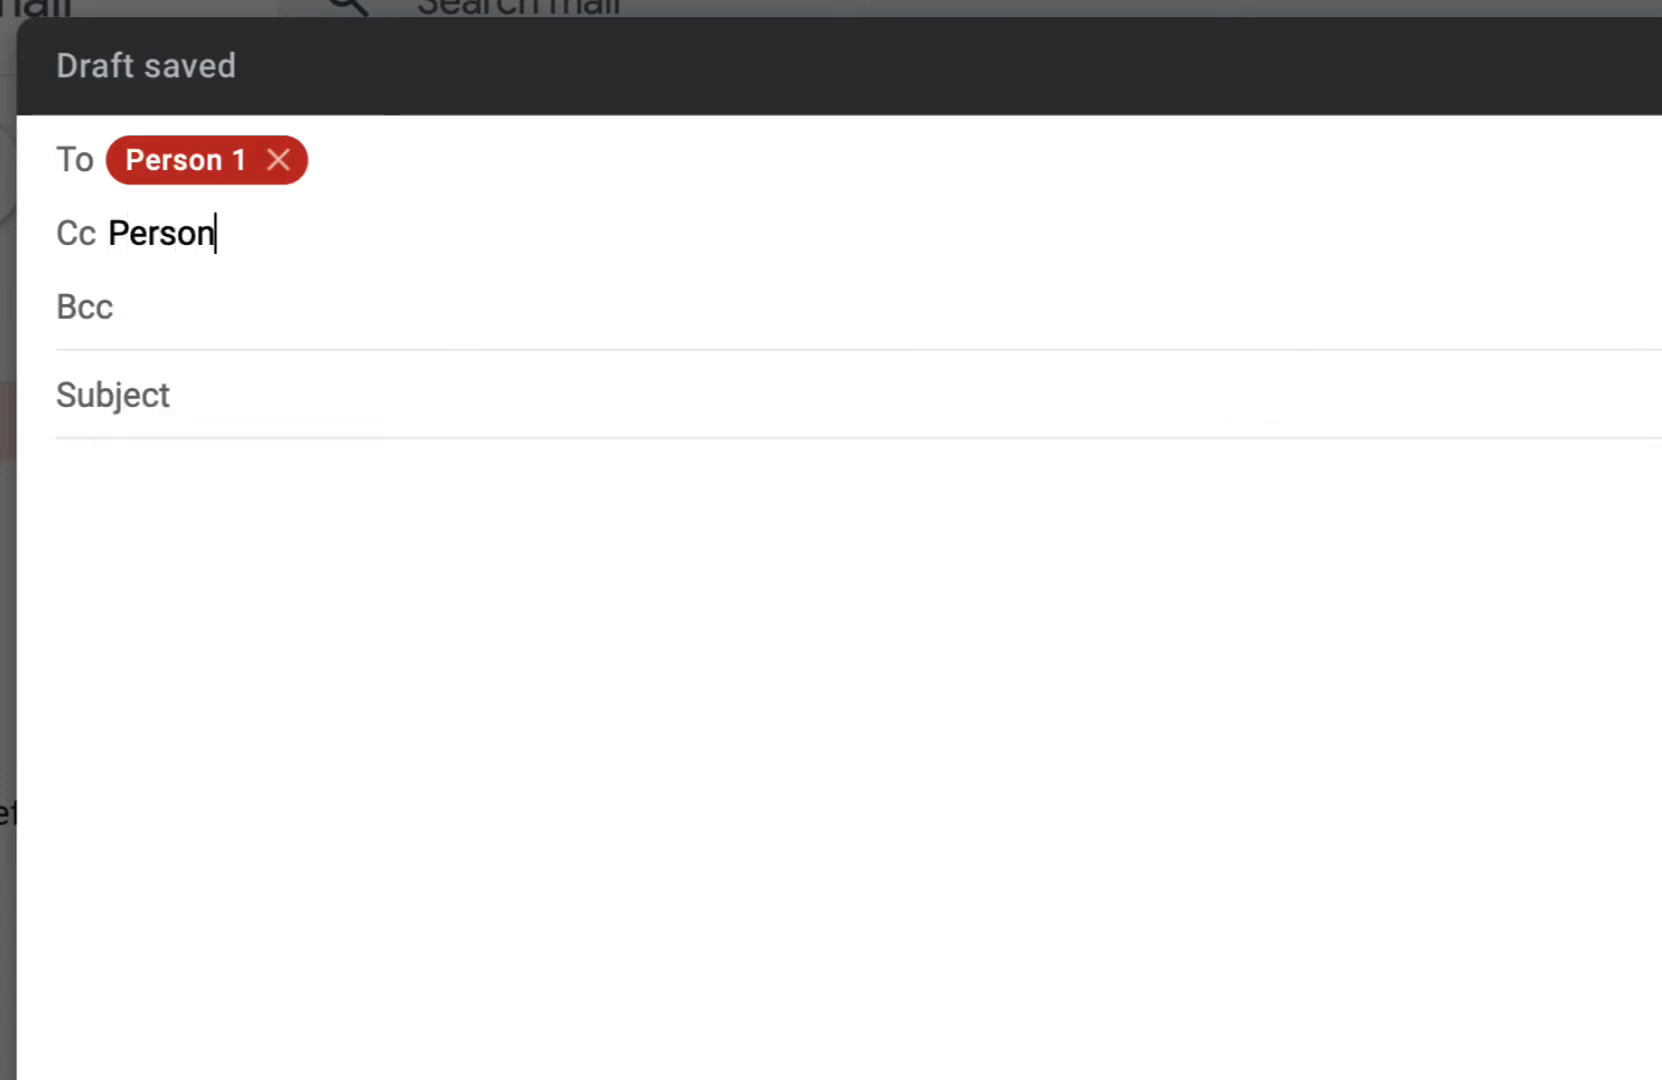
{"action": "type", "text": " 2"}
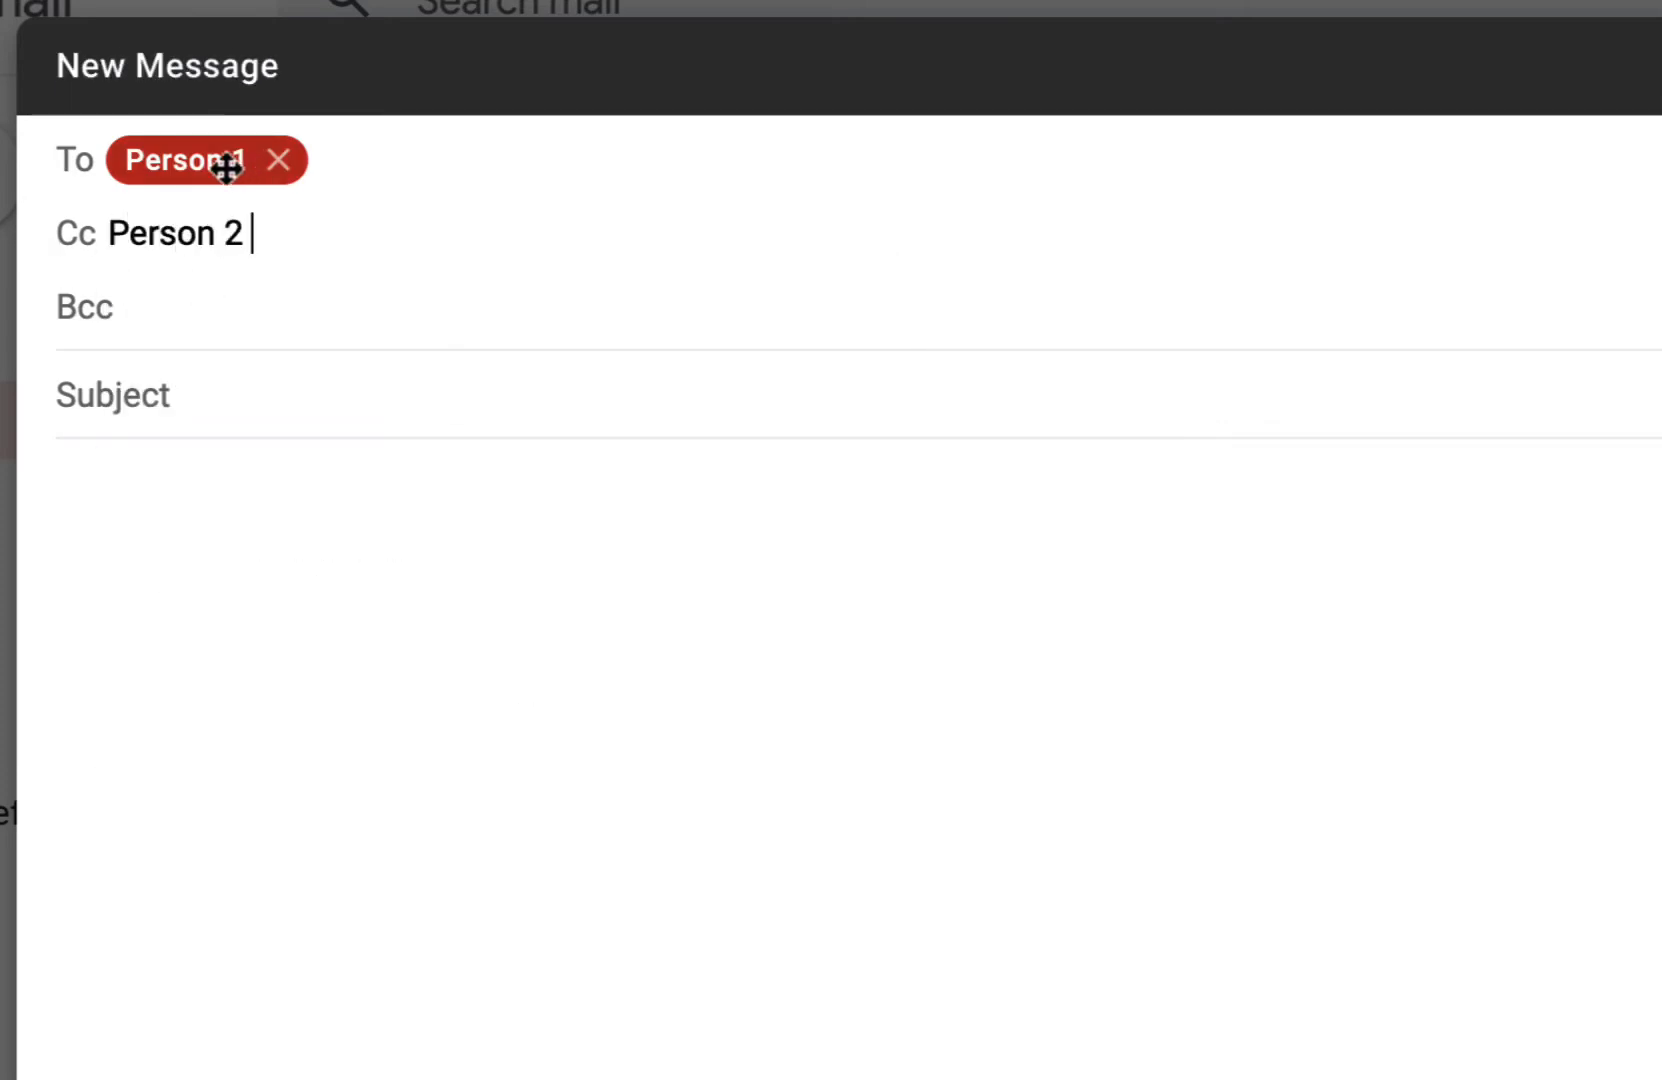
{"action": "left_click", "coordinate": [165, 314]}
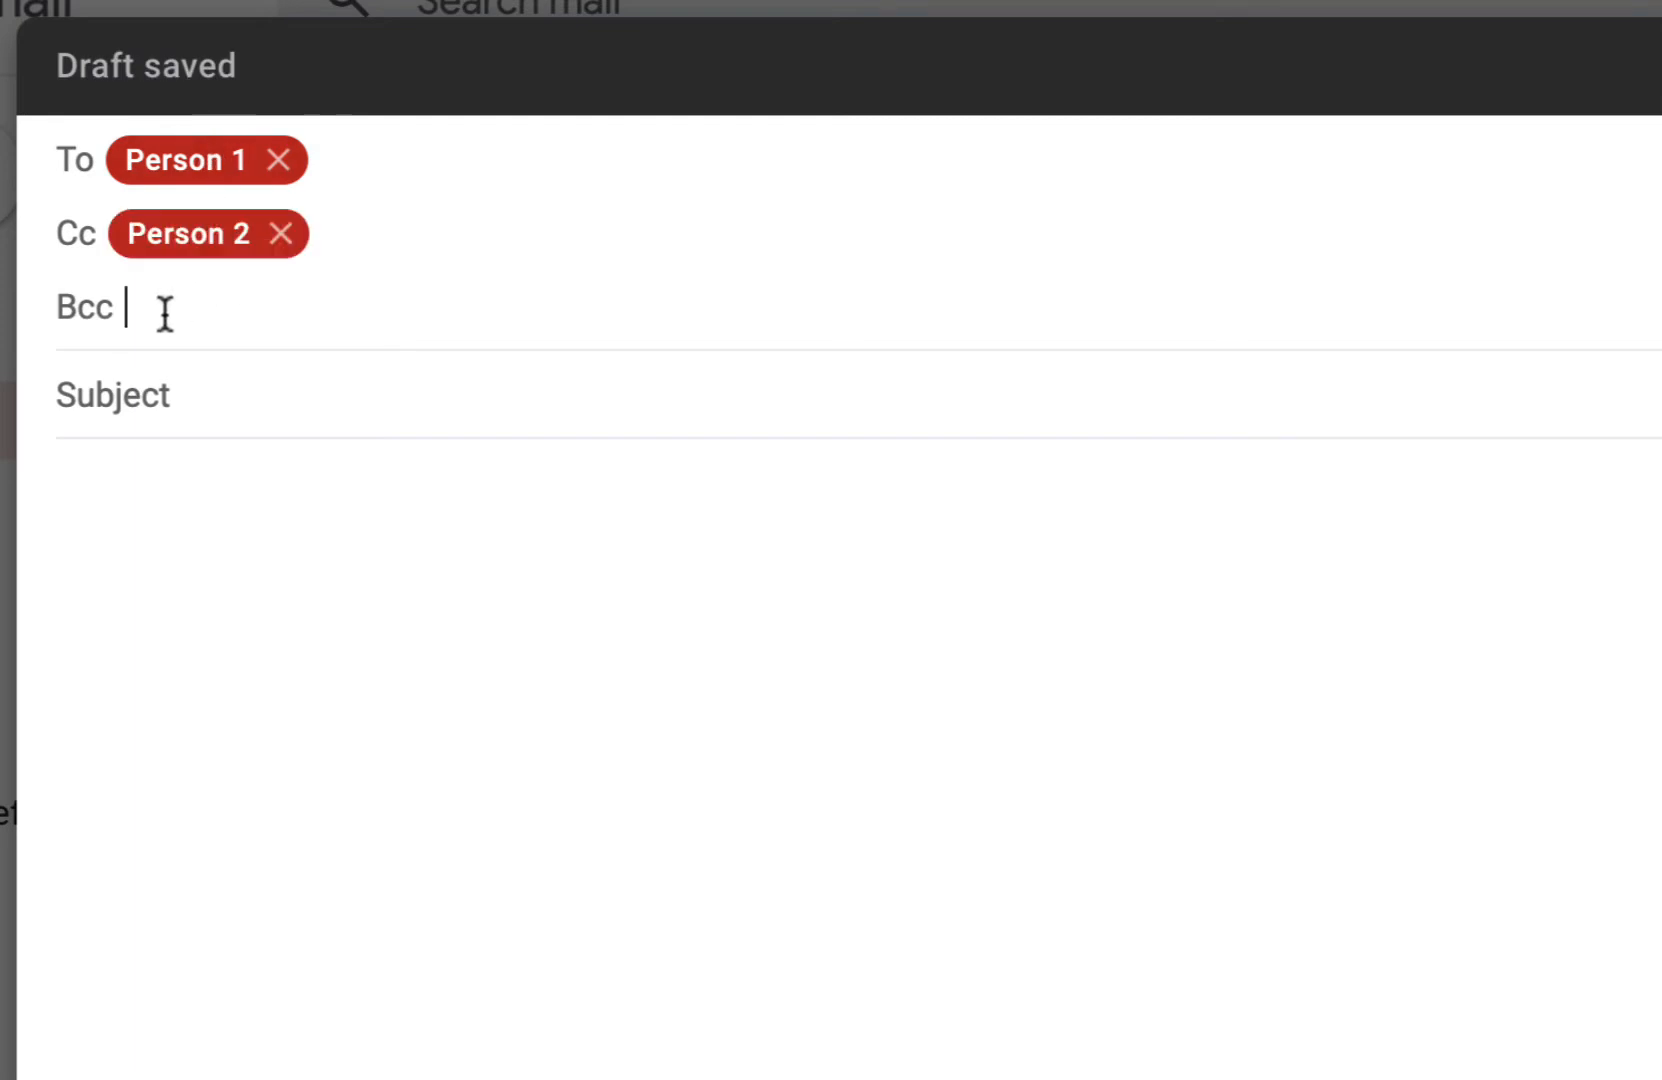
{"action": "type", "text": "Person "}
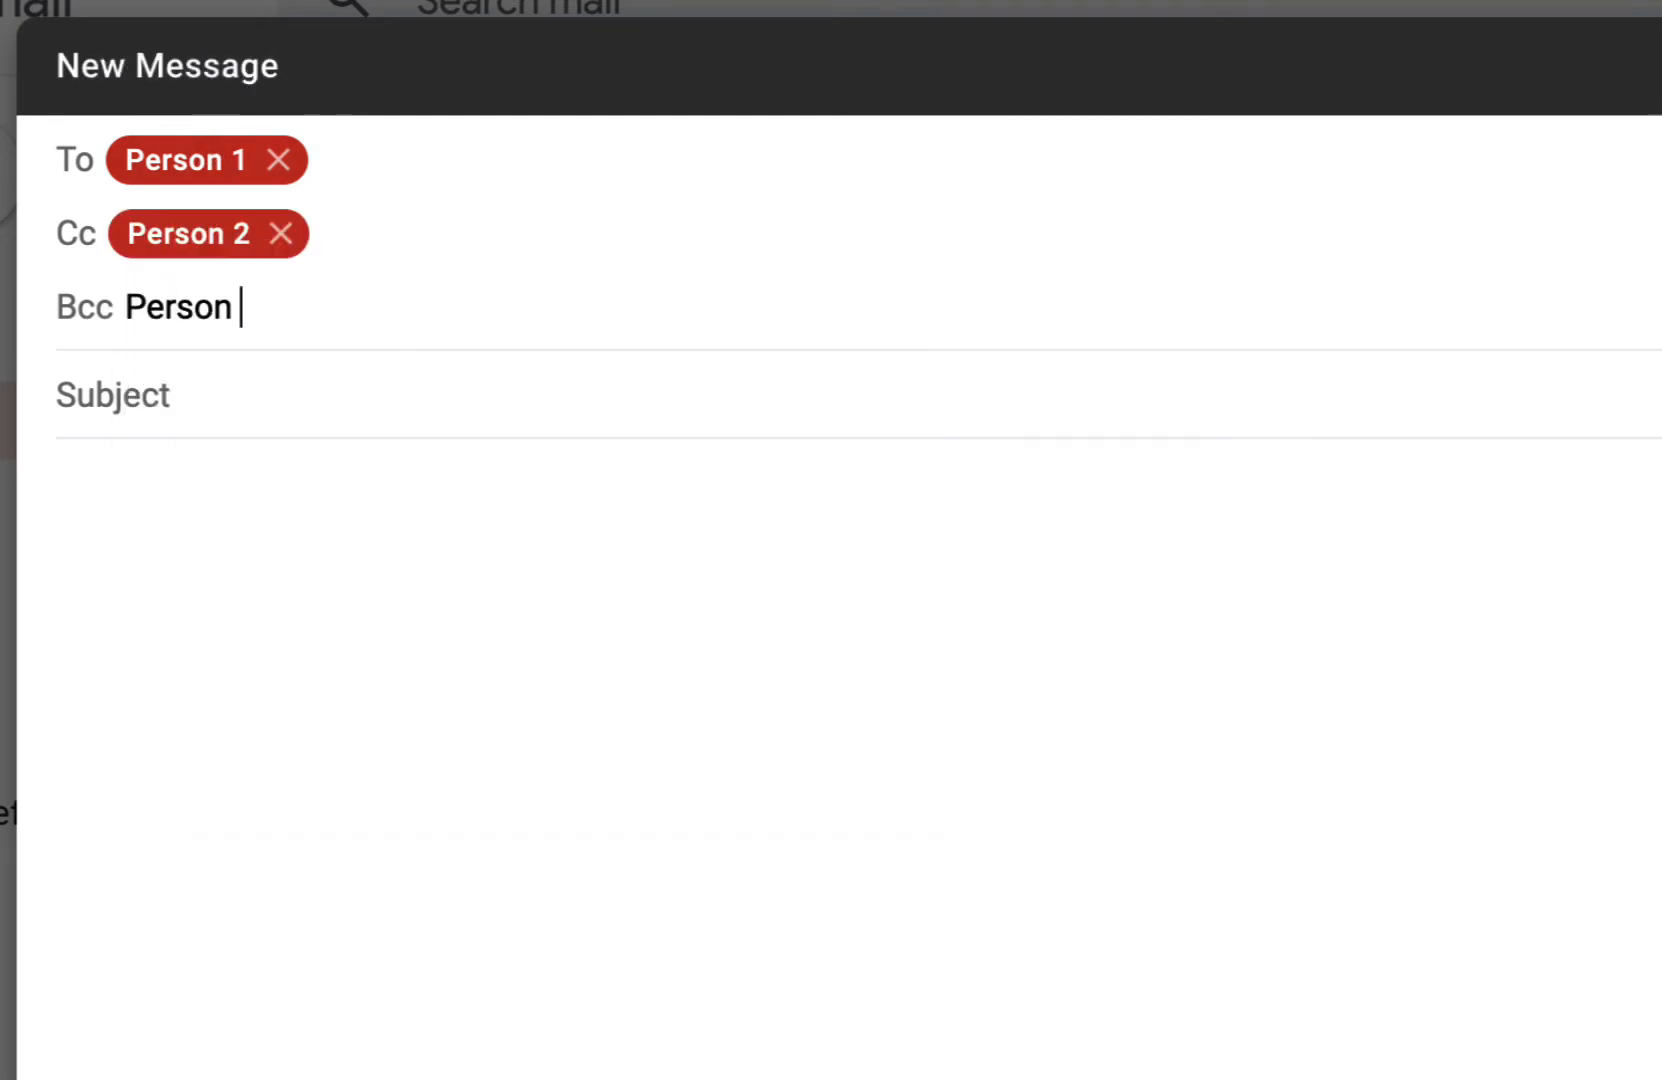
{"action": "type", "text": "3"}
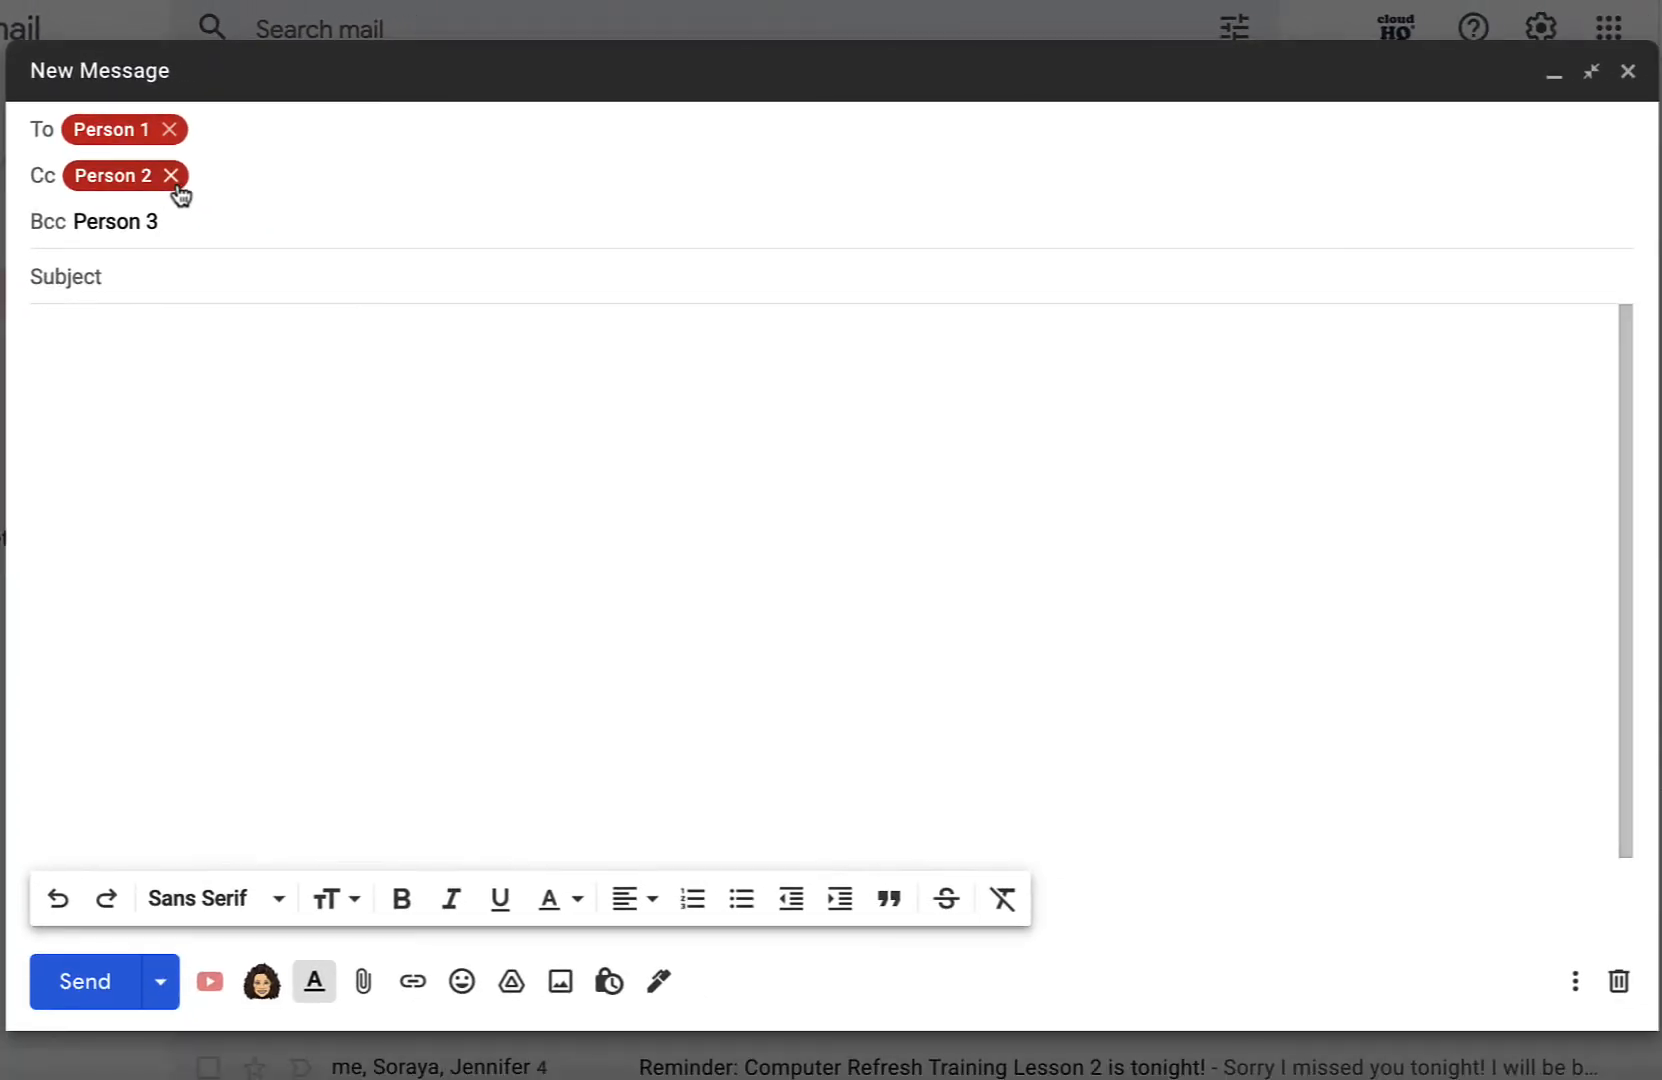
Step: Remove the recipients from the To, Cc and Bcc lines of the message
{"action": "left_click", "coordinate": [171, 176]}
{"action": "left_click", "coordinate": [169, 129]}
{"action": "left_click", "coordinate": [180, 221]}
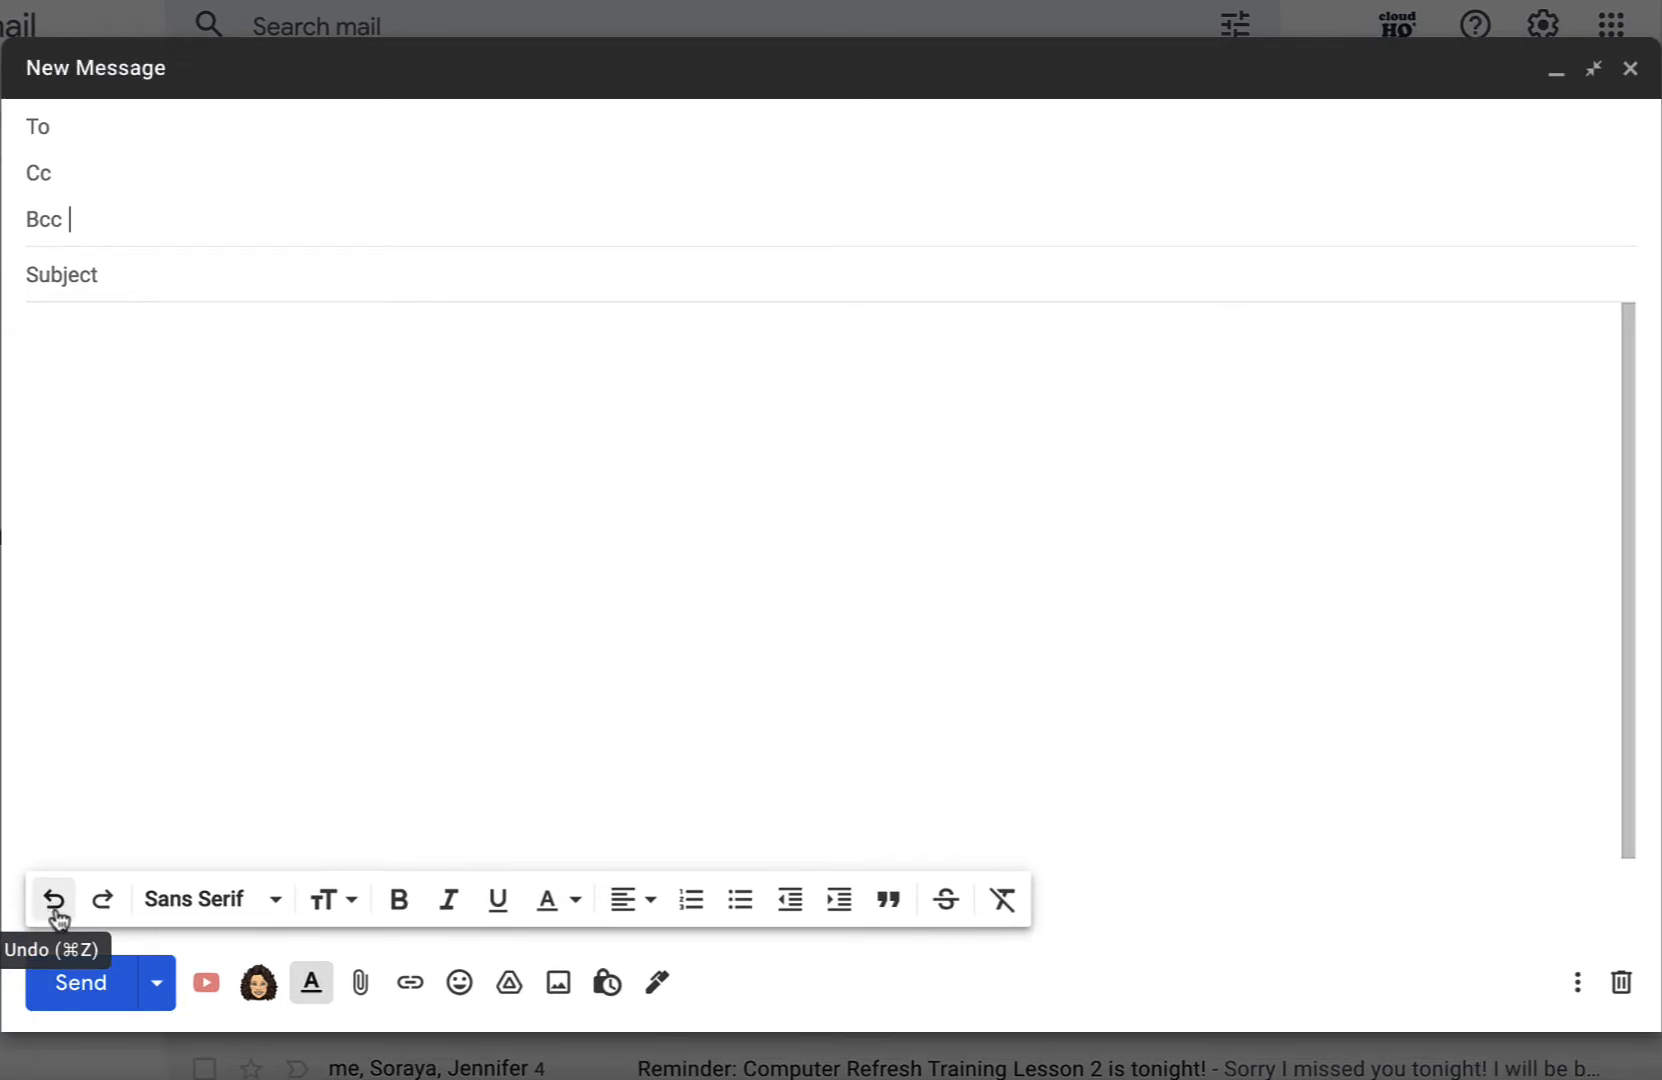
Step: Write "Hellooo" in the message body and undo, redo and again undo the extra letters
{"action": "left_click", "coordinate": [200, 339]}
{"action": "type", "text": "He"}
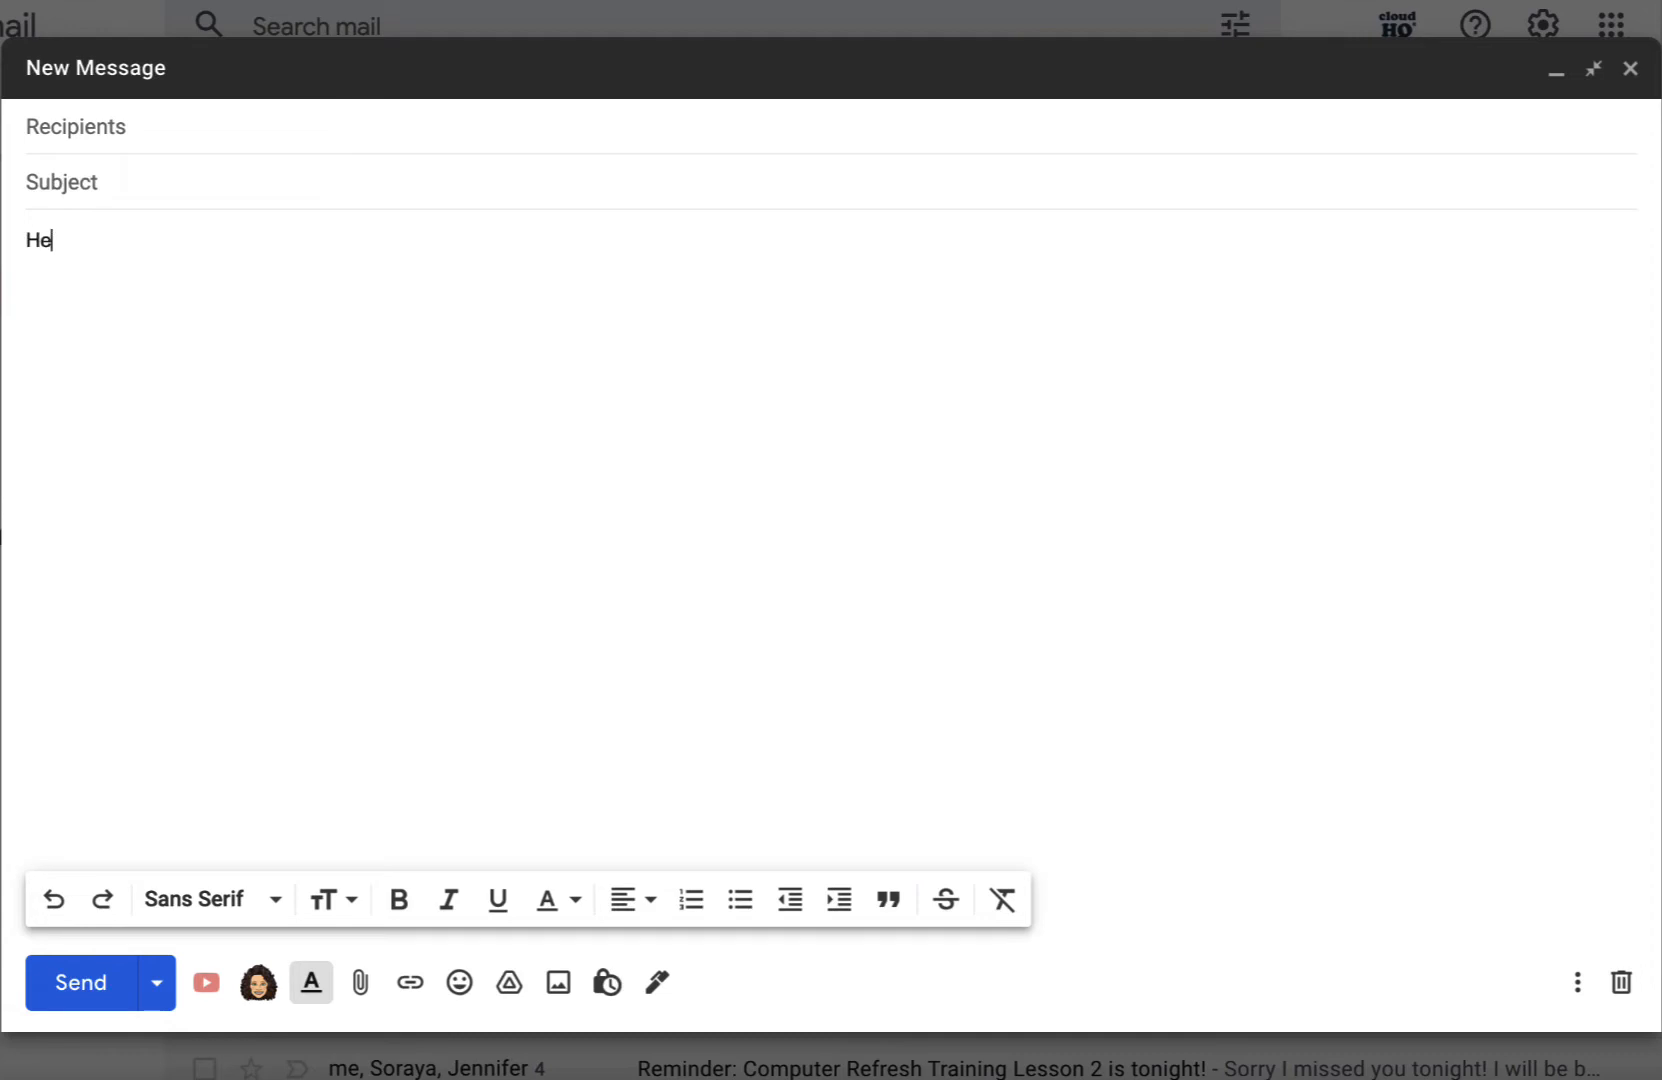
{"action": "type", "text": "llooo"}
{"action": "left_click", "coordinate": [54, 899]}
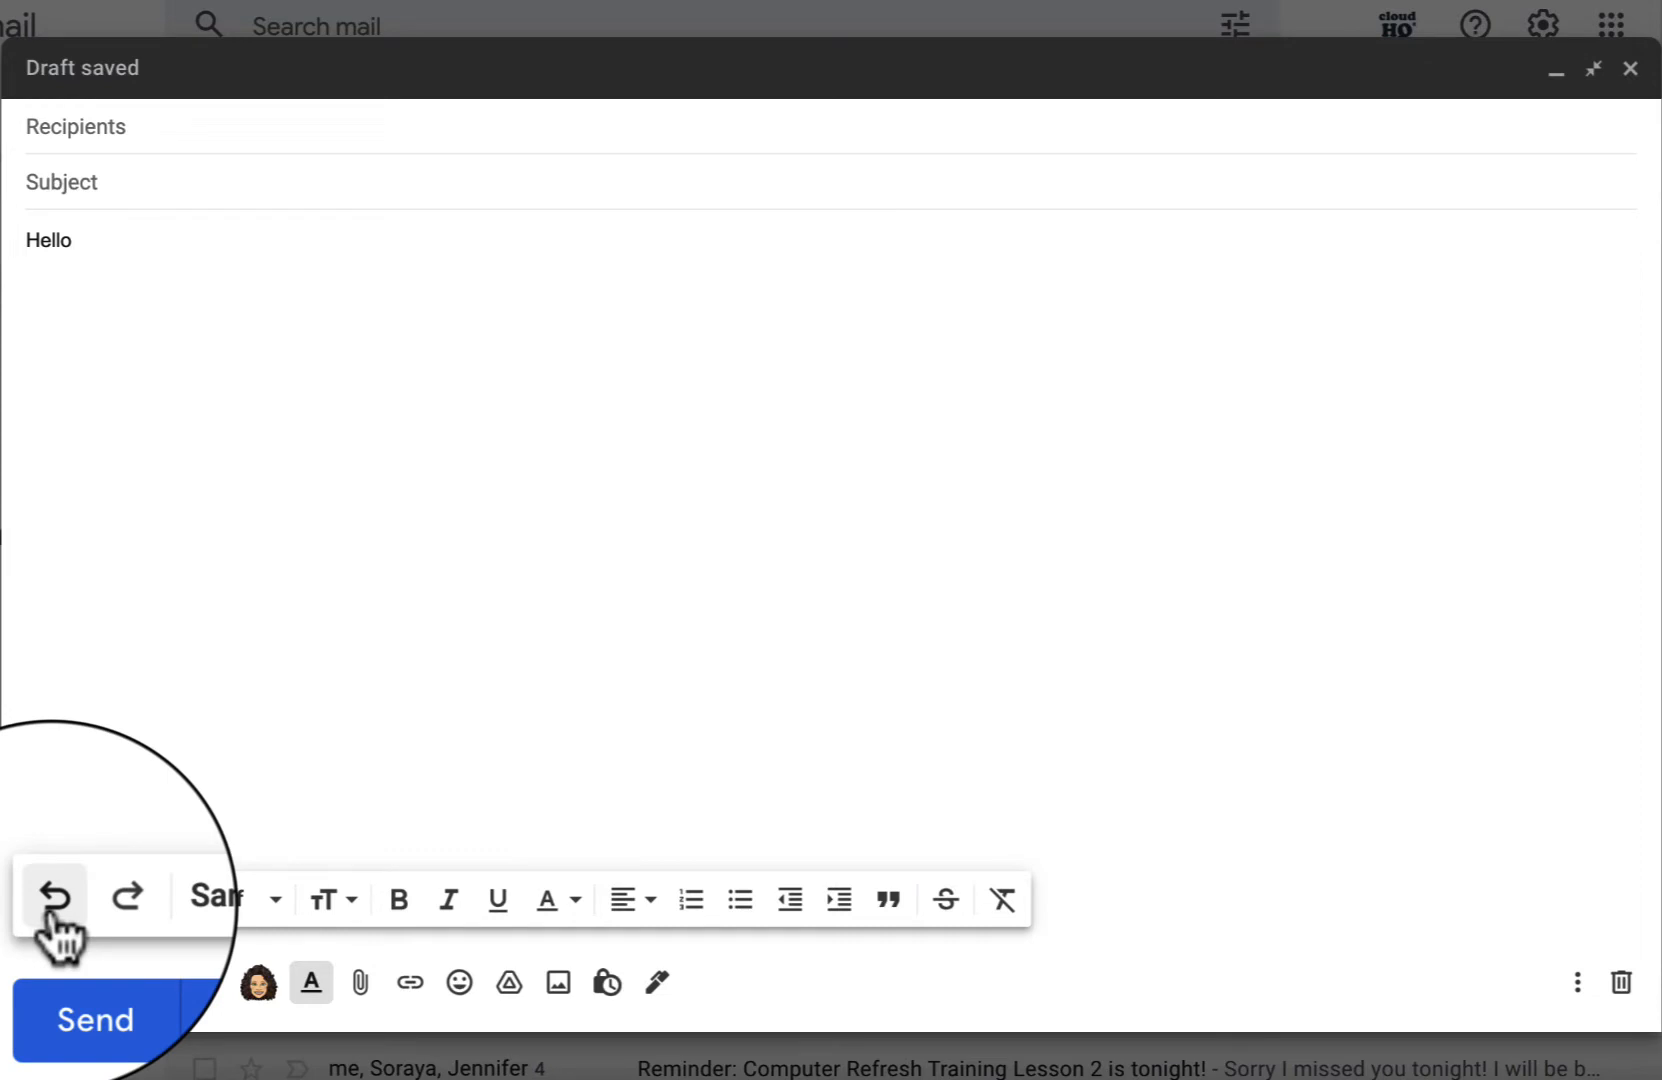
{"action": "left_click", "coordinate": [101, 899]}
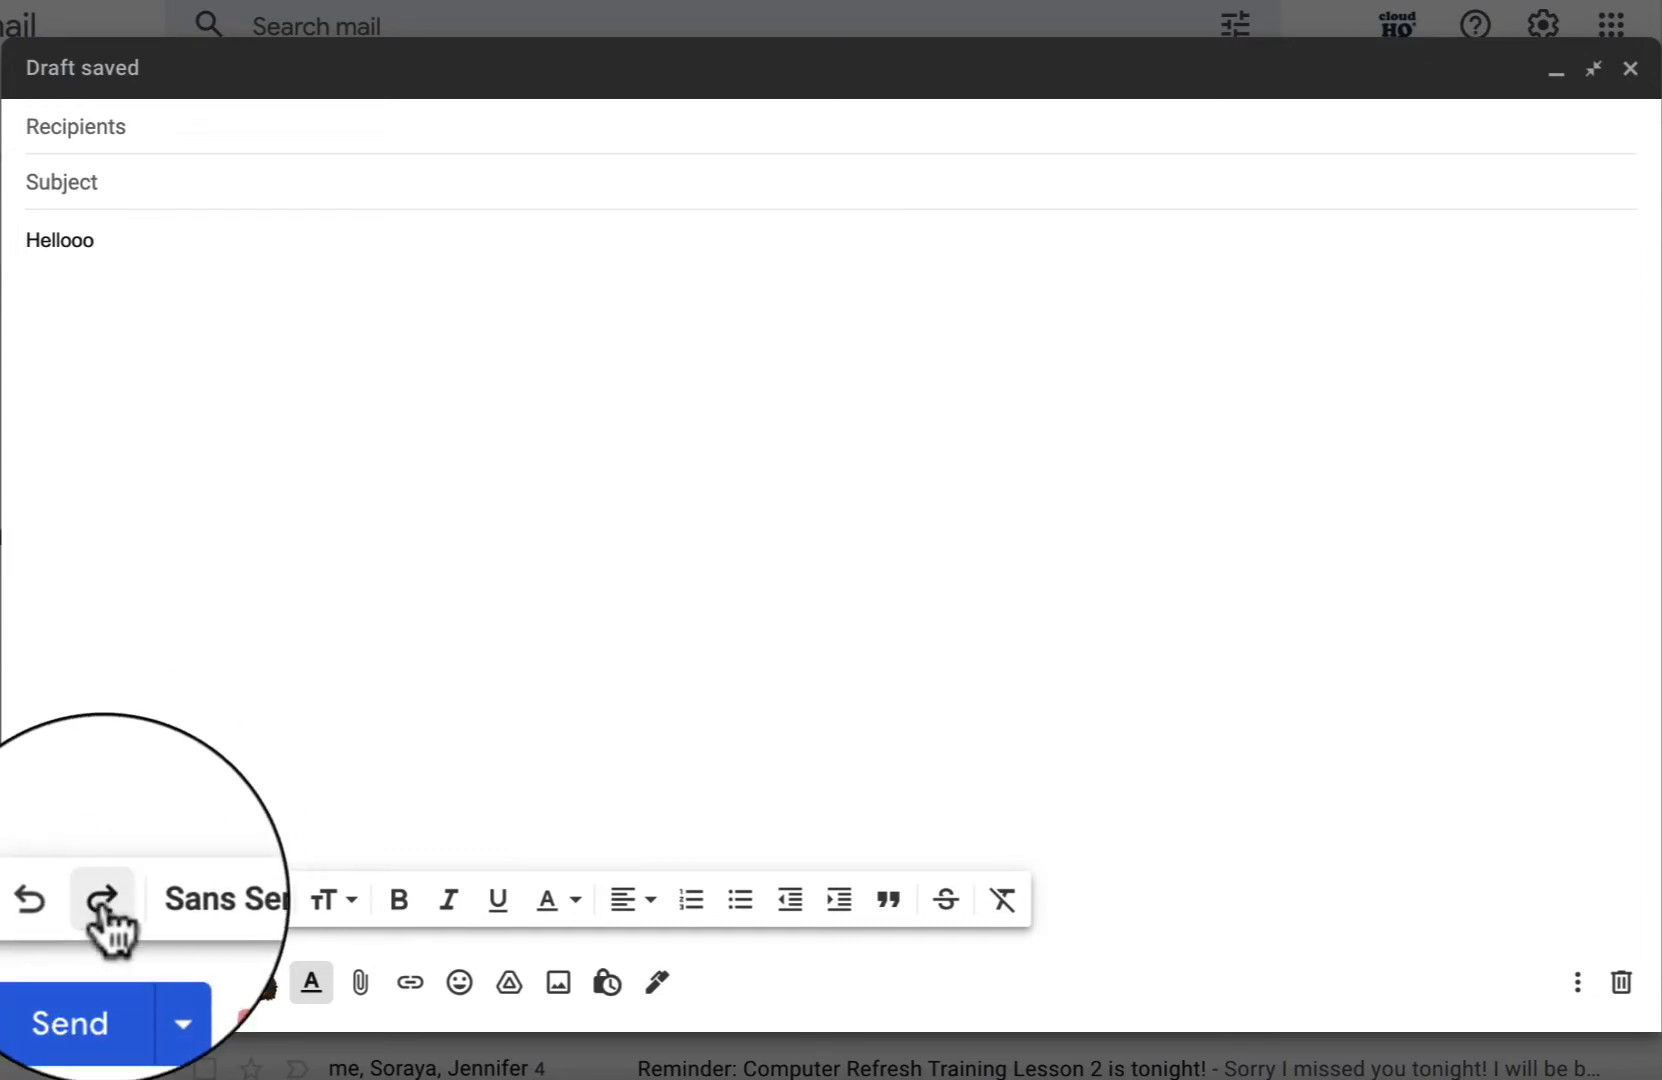
{"action": "left_click", "coordinate": [54, 899]}
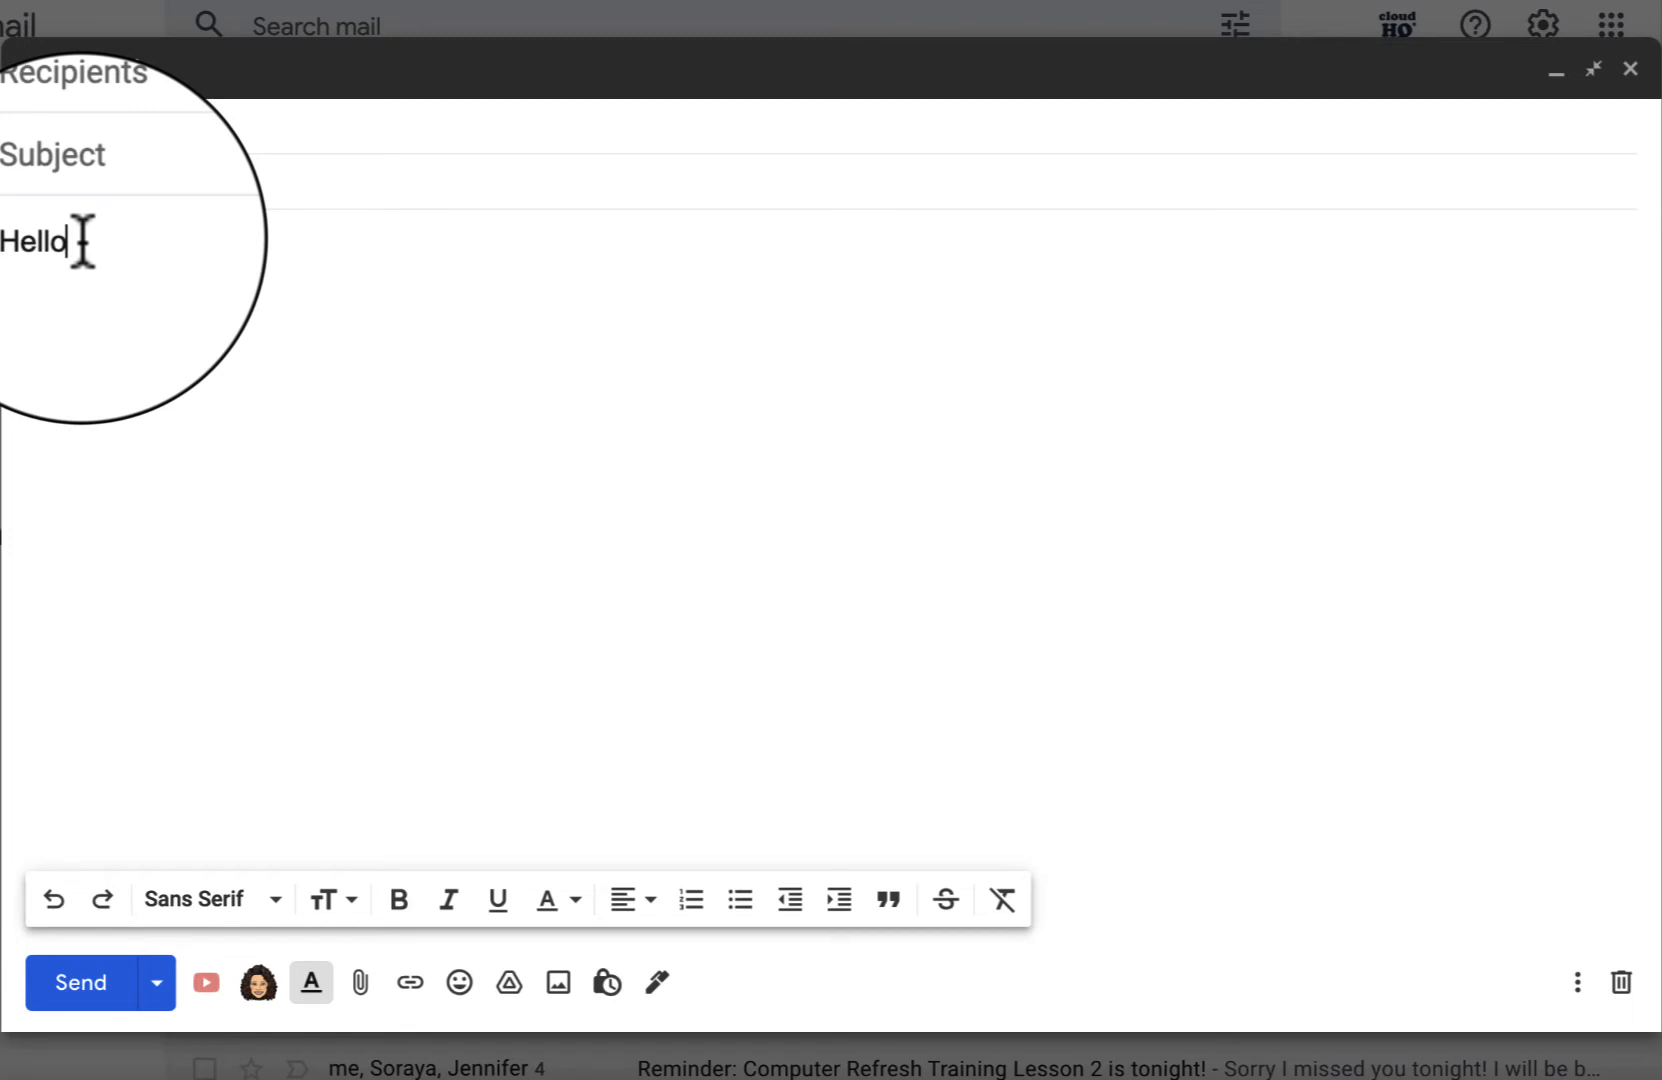
Step: Set the word Hello in the message body to the Wide font at Large size
{"action": "left_click_drag", "start_coordinate": [70, 241], "coordinate": [30, 242]}
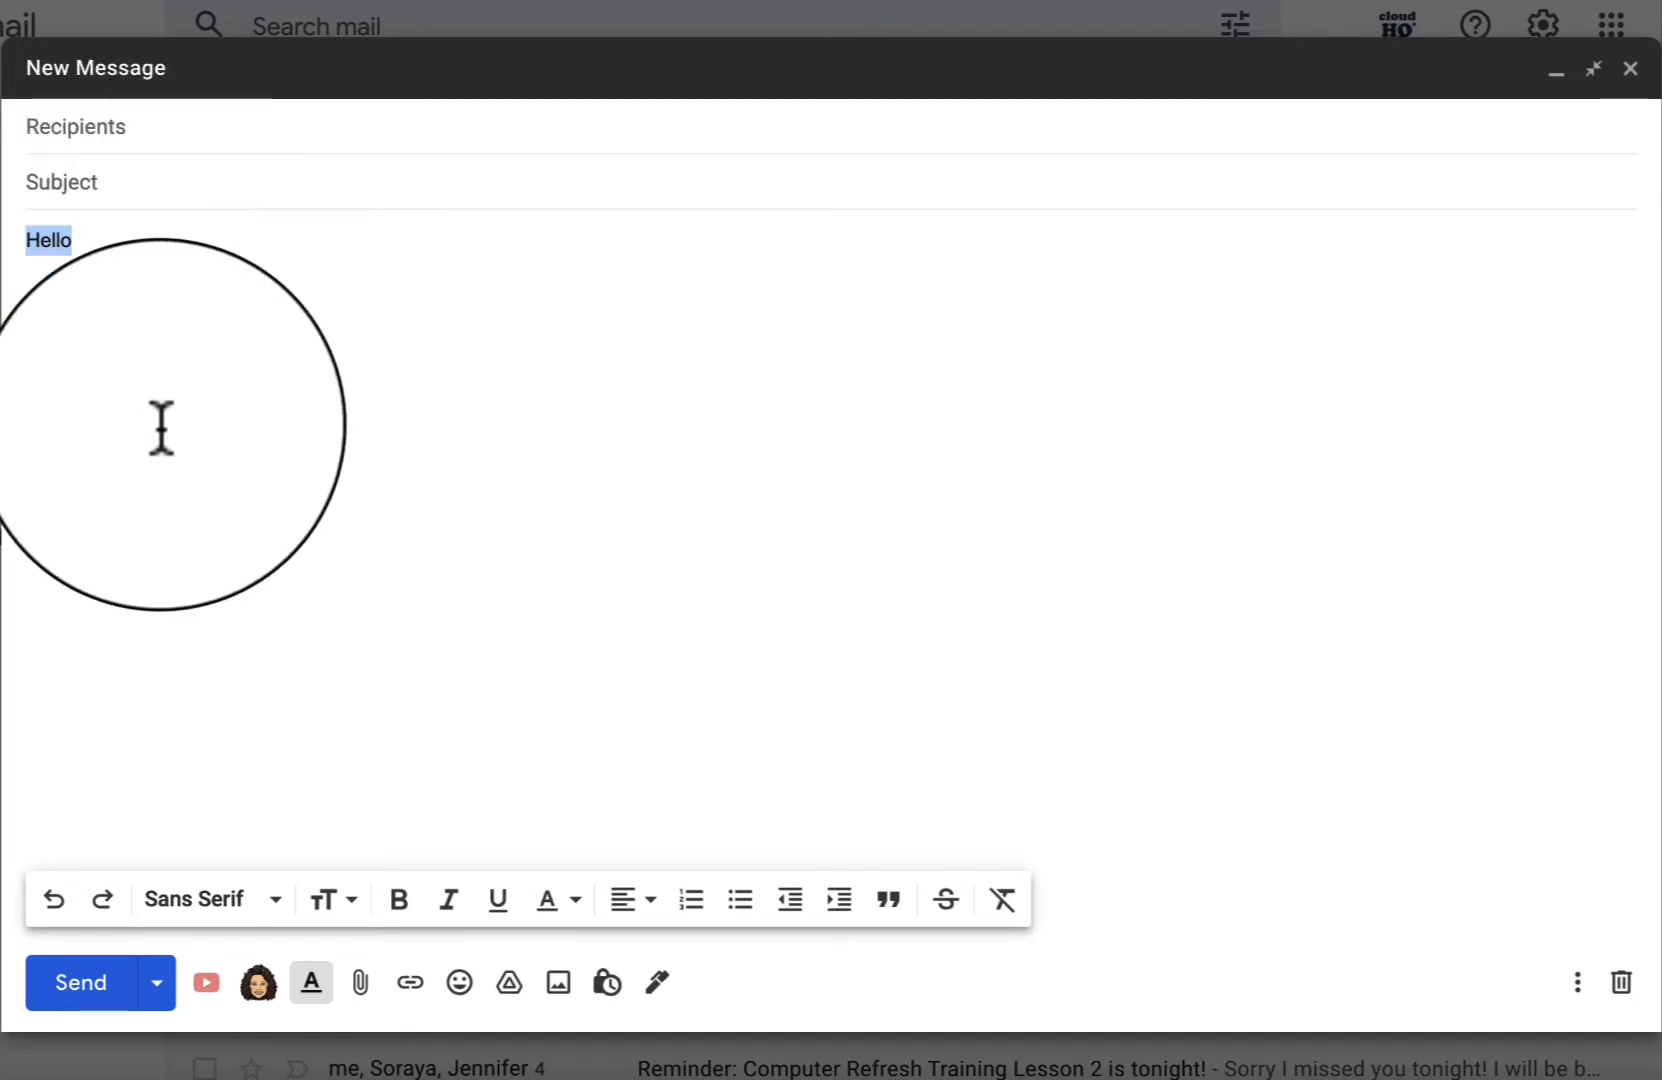
{"action": "left_click", "coordinate": [221, 912]}
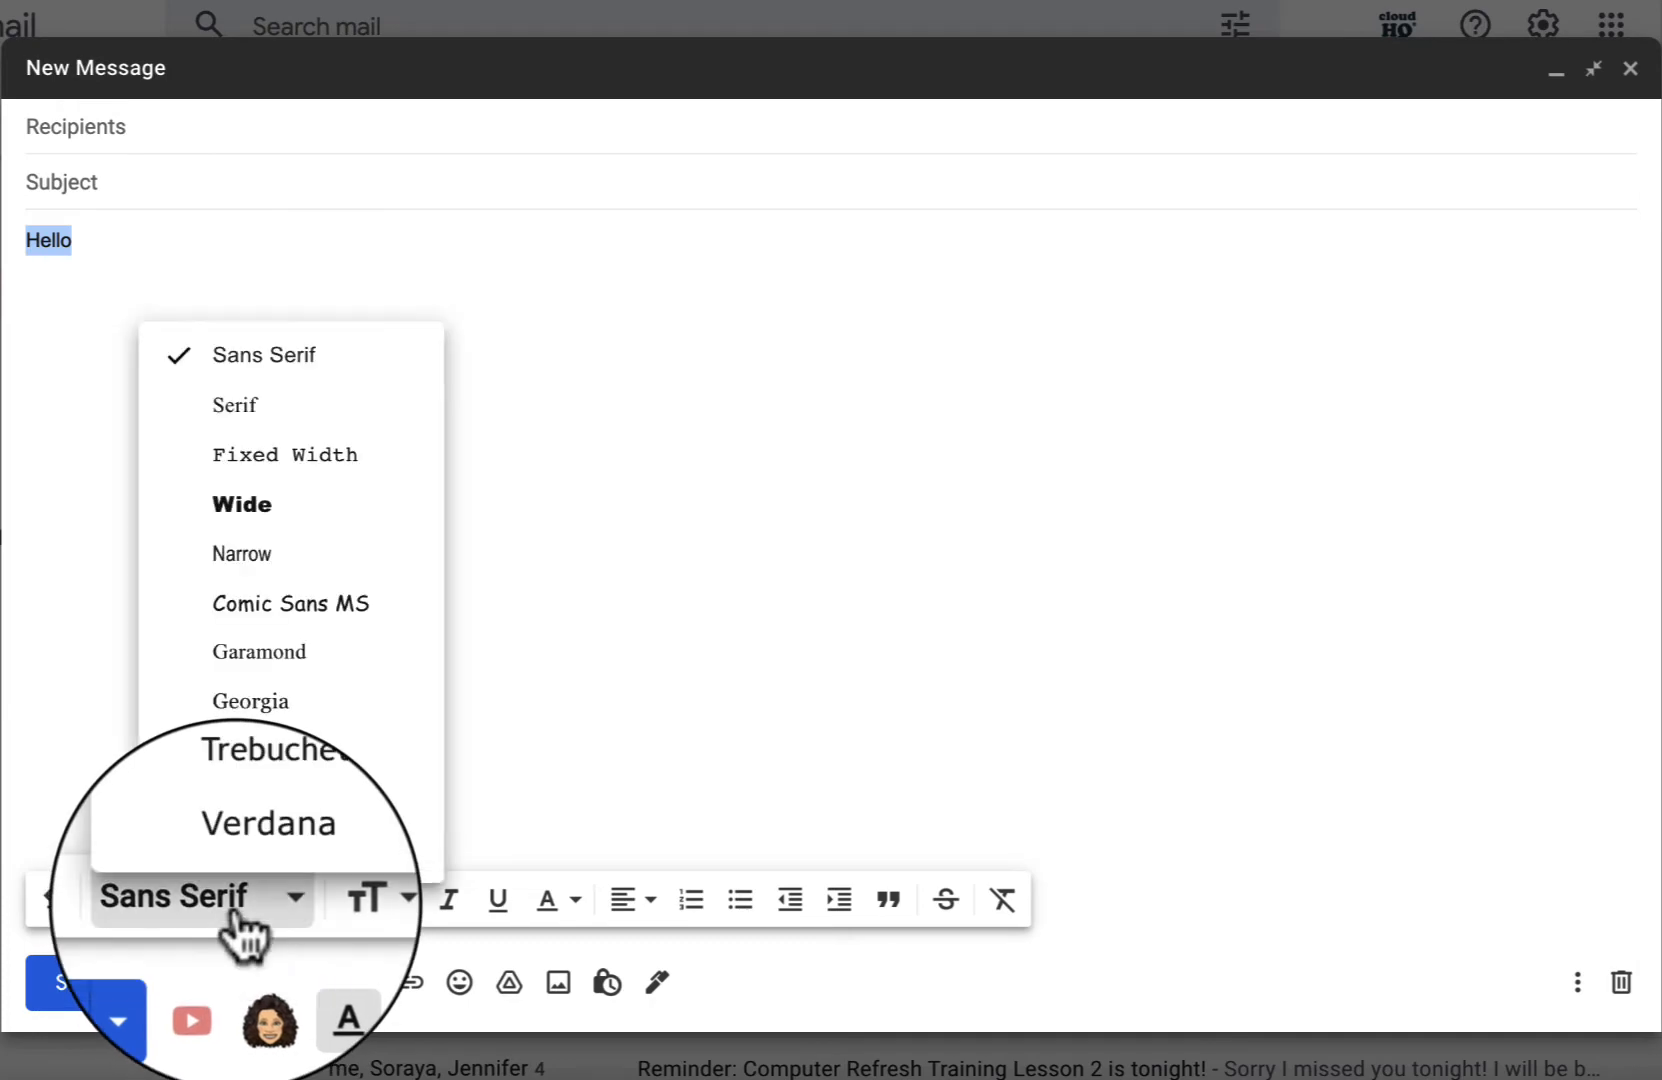
{"action": "left_click", "coordinate": [300, 551]}
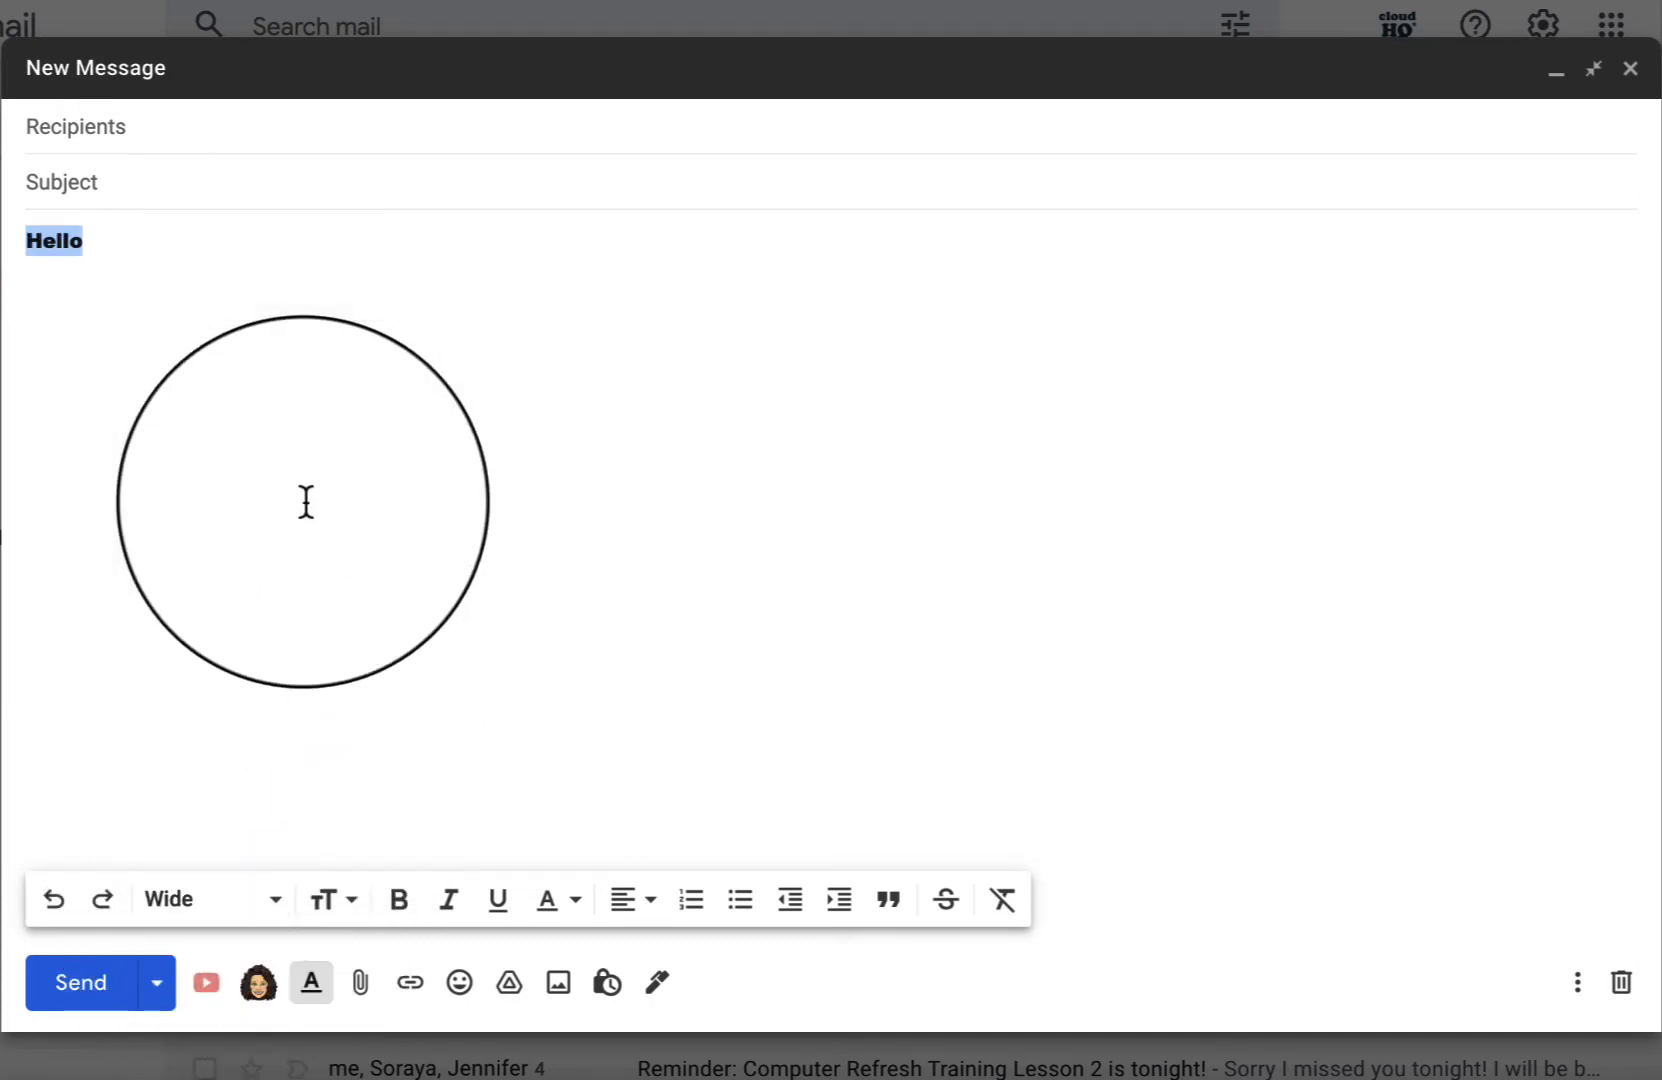
{"action": "left_click", "coordinate": [349, 900]}
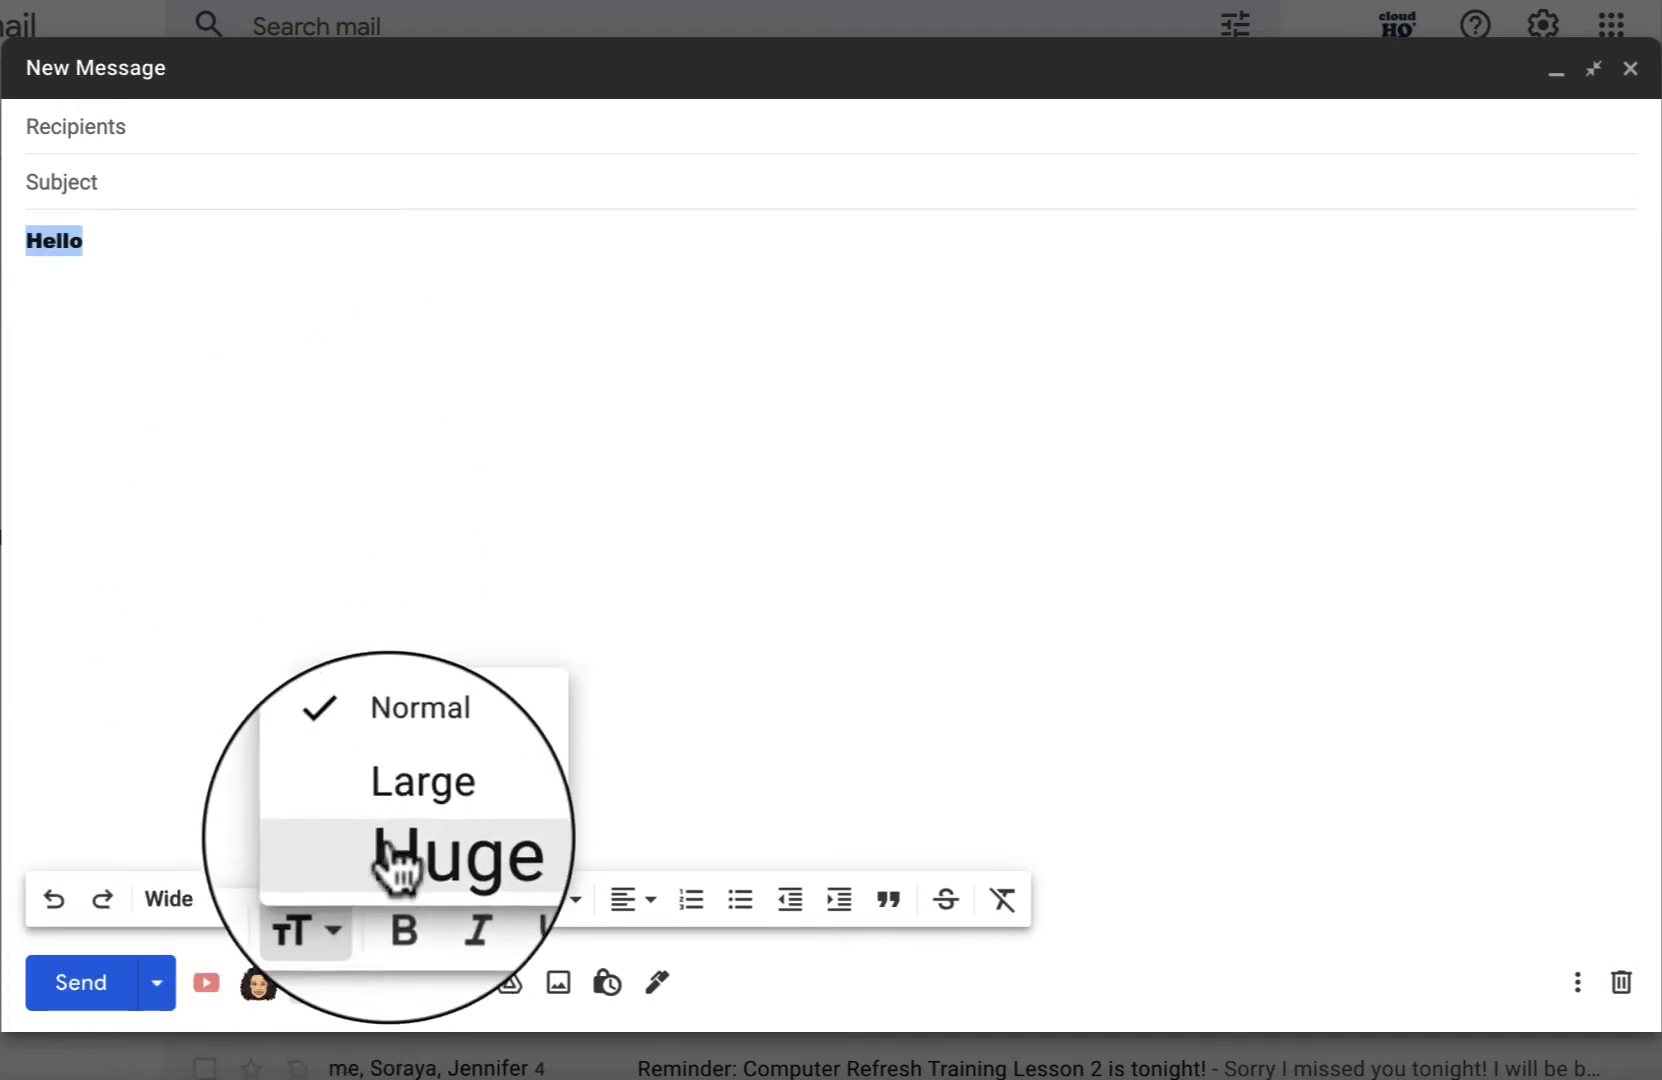
{"action": "left_click", "coordinate": [408, 812]}
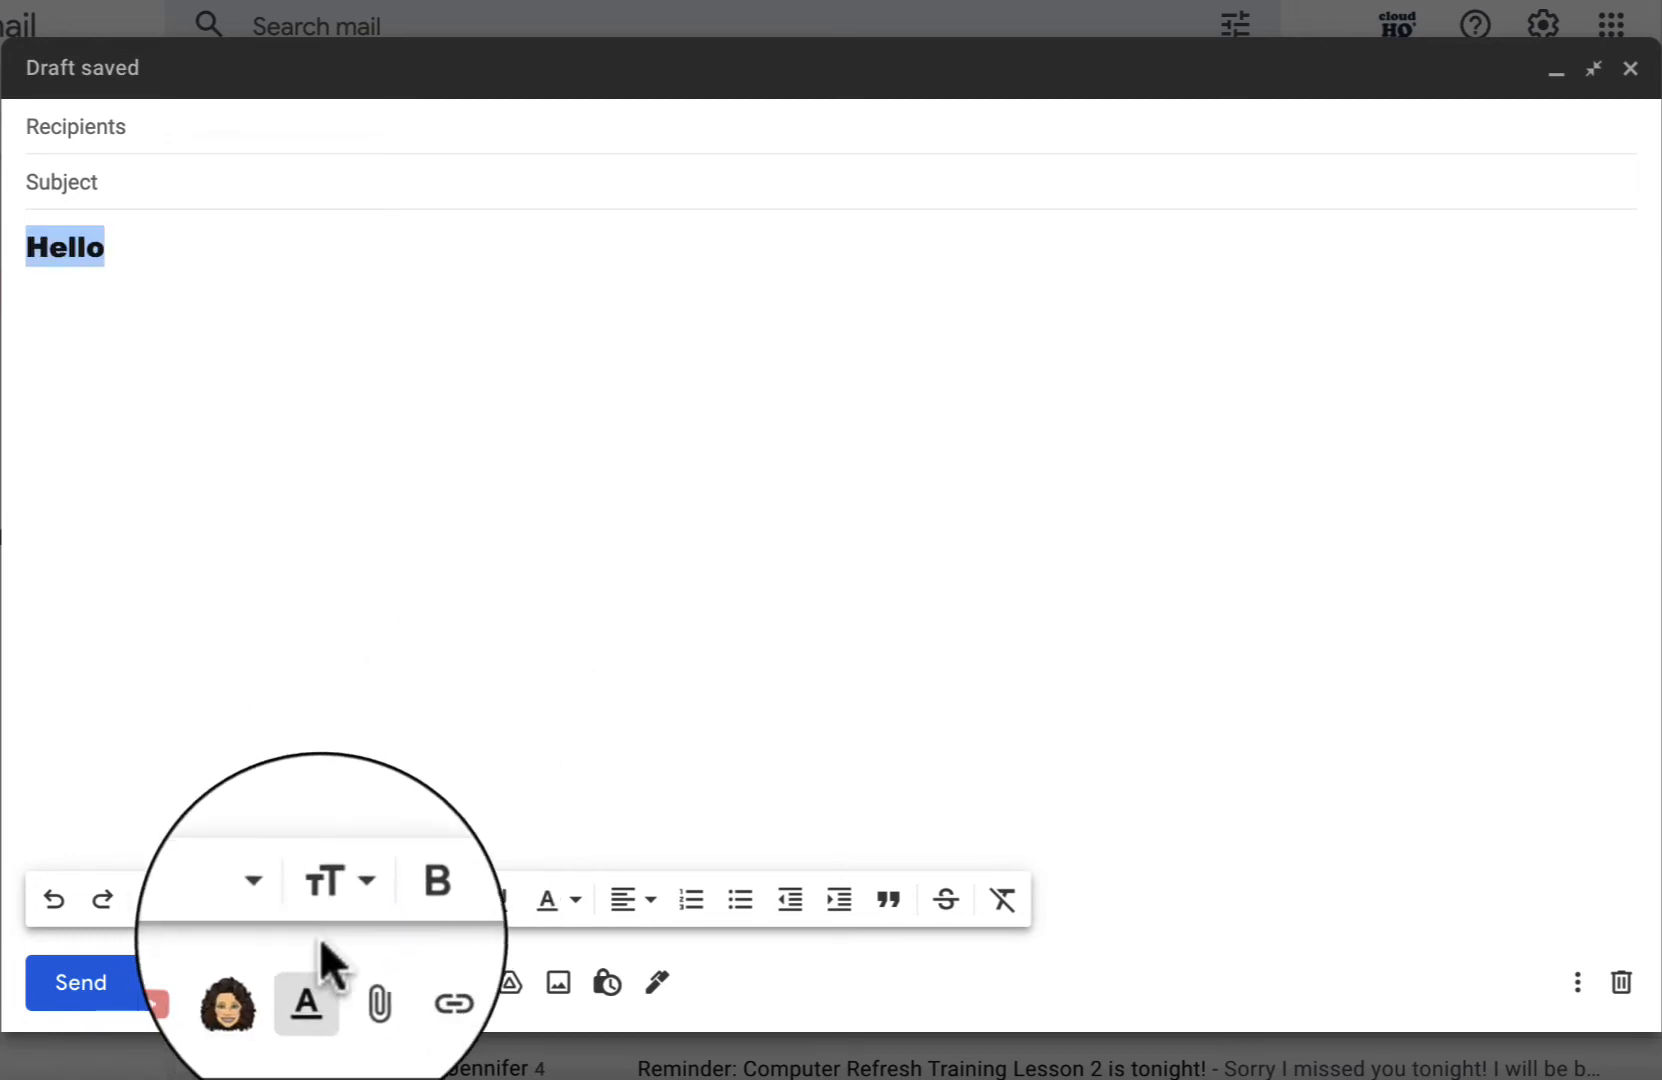
Step: Make the word Hello bold, italic and underlined, and color its text purple
{"action": "left_click", "coordinate": [396, 898]}
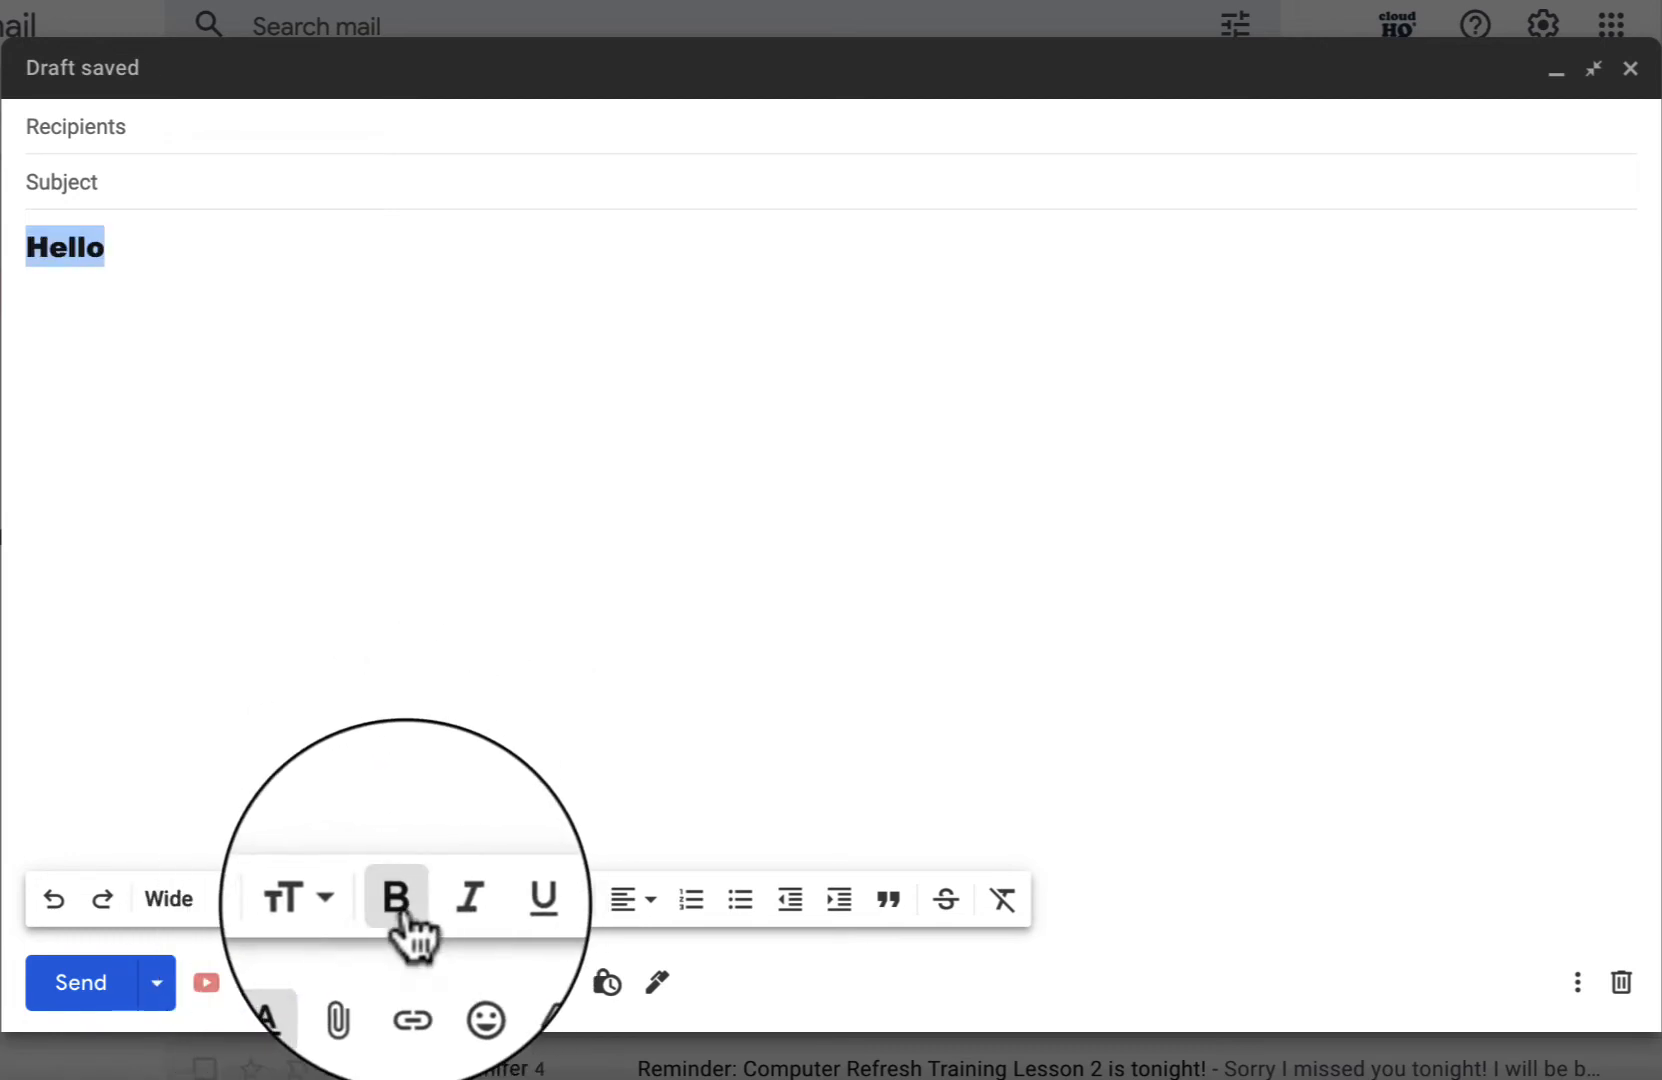
{"action": "left_click", "coordinate": [446, 896]}
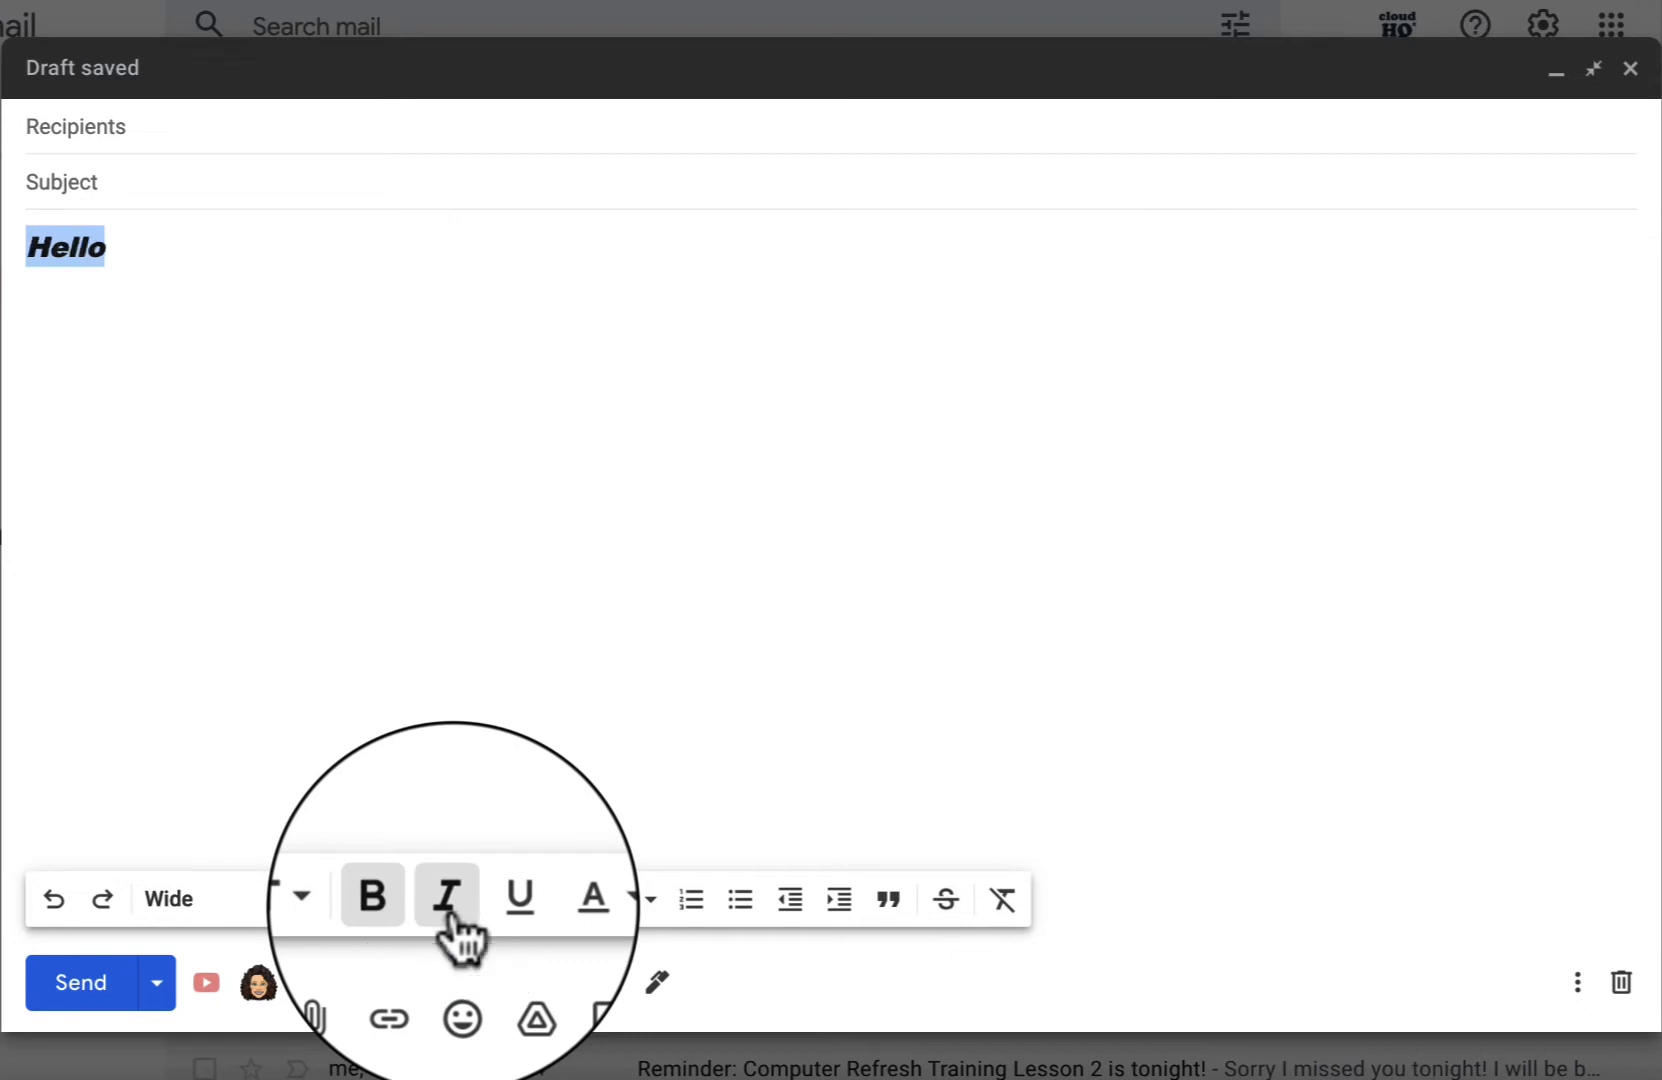
{"action": "left_click", "coordinate": [500, 915]}
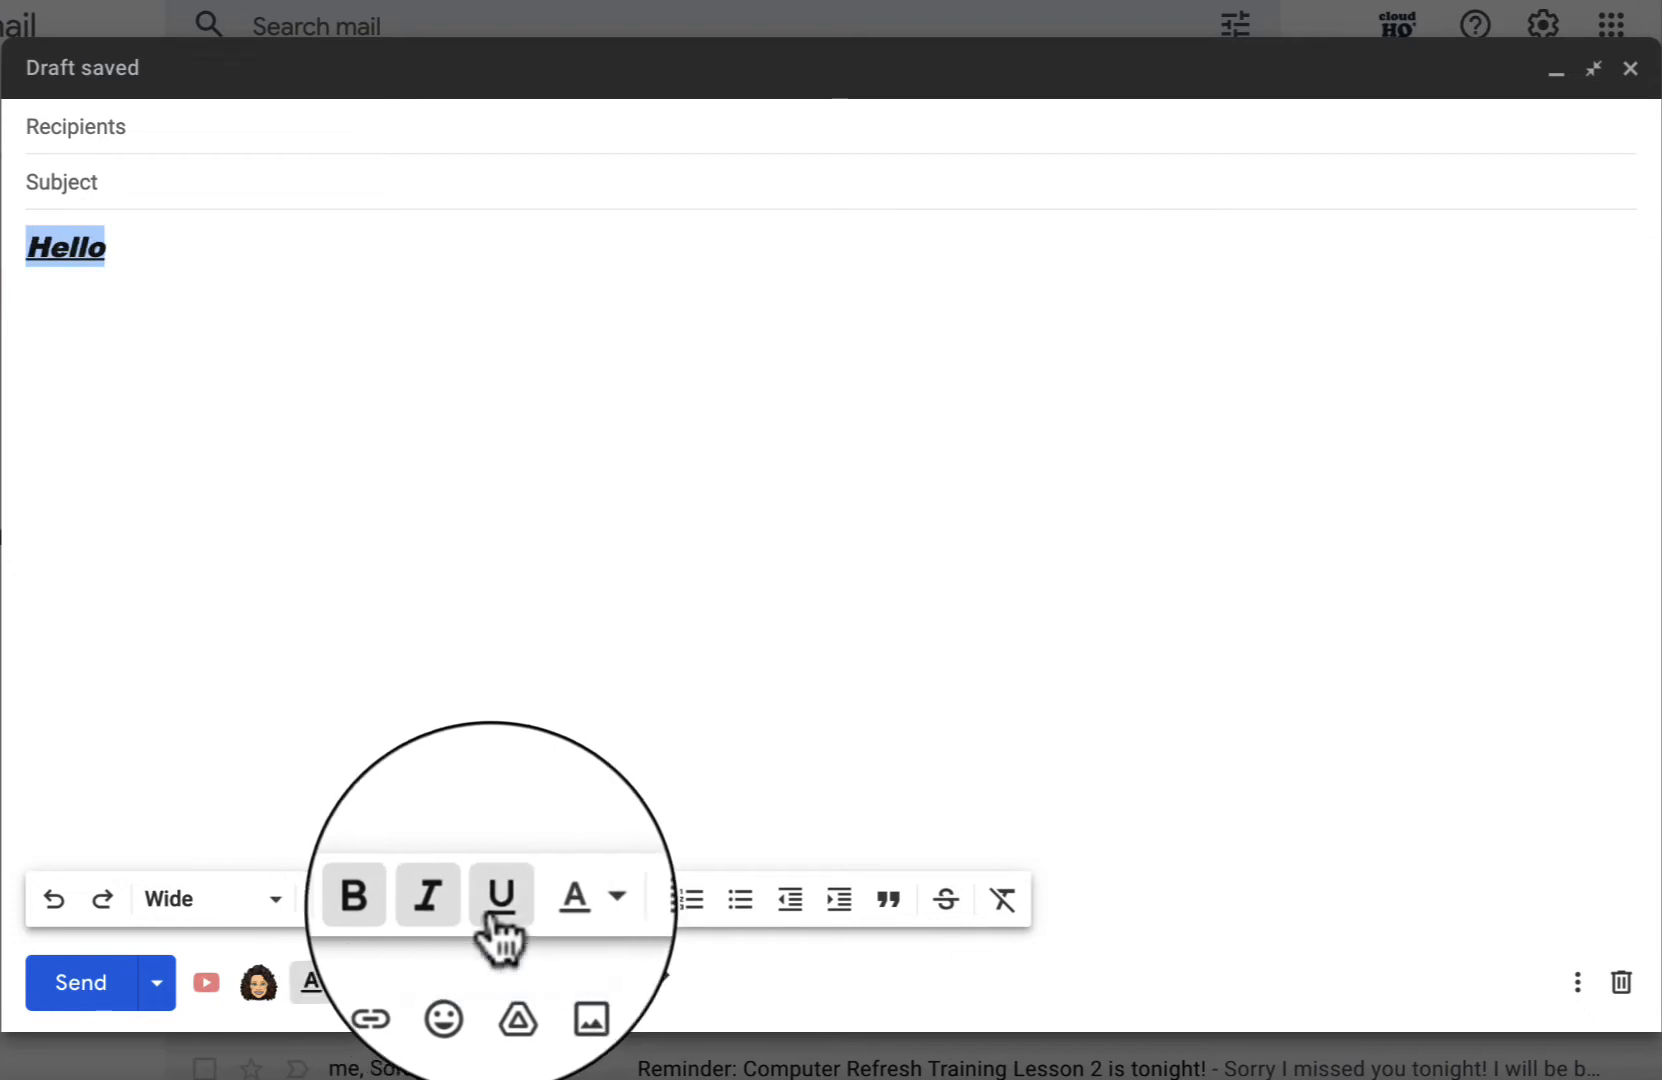
{"action": "left_click", "coordinate": [572, 915]}
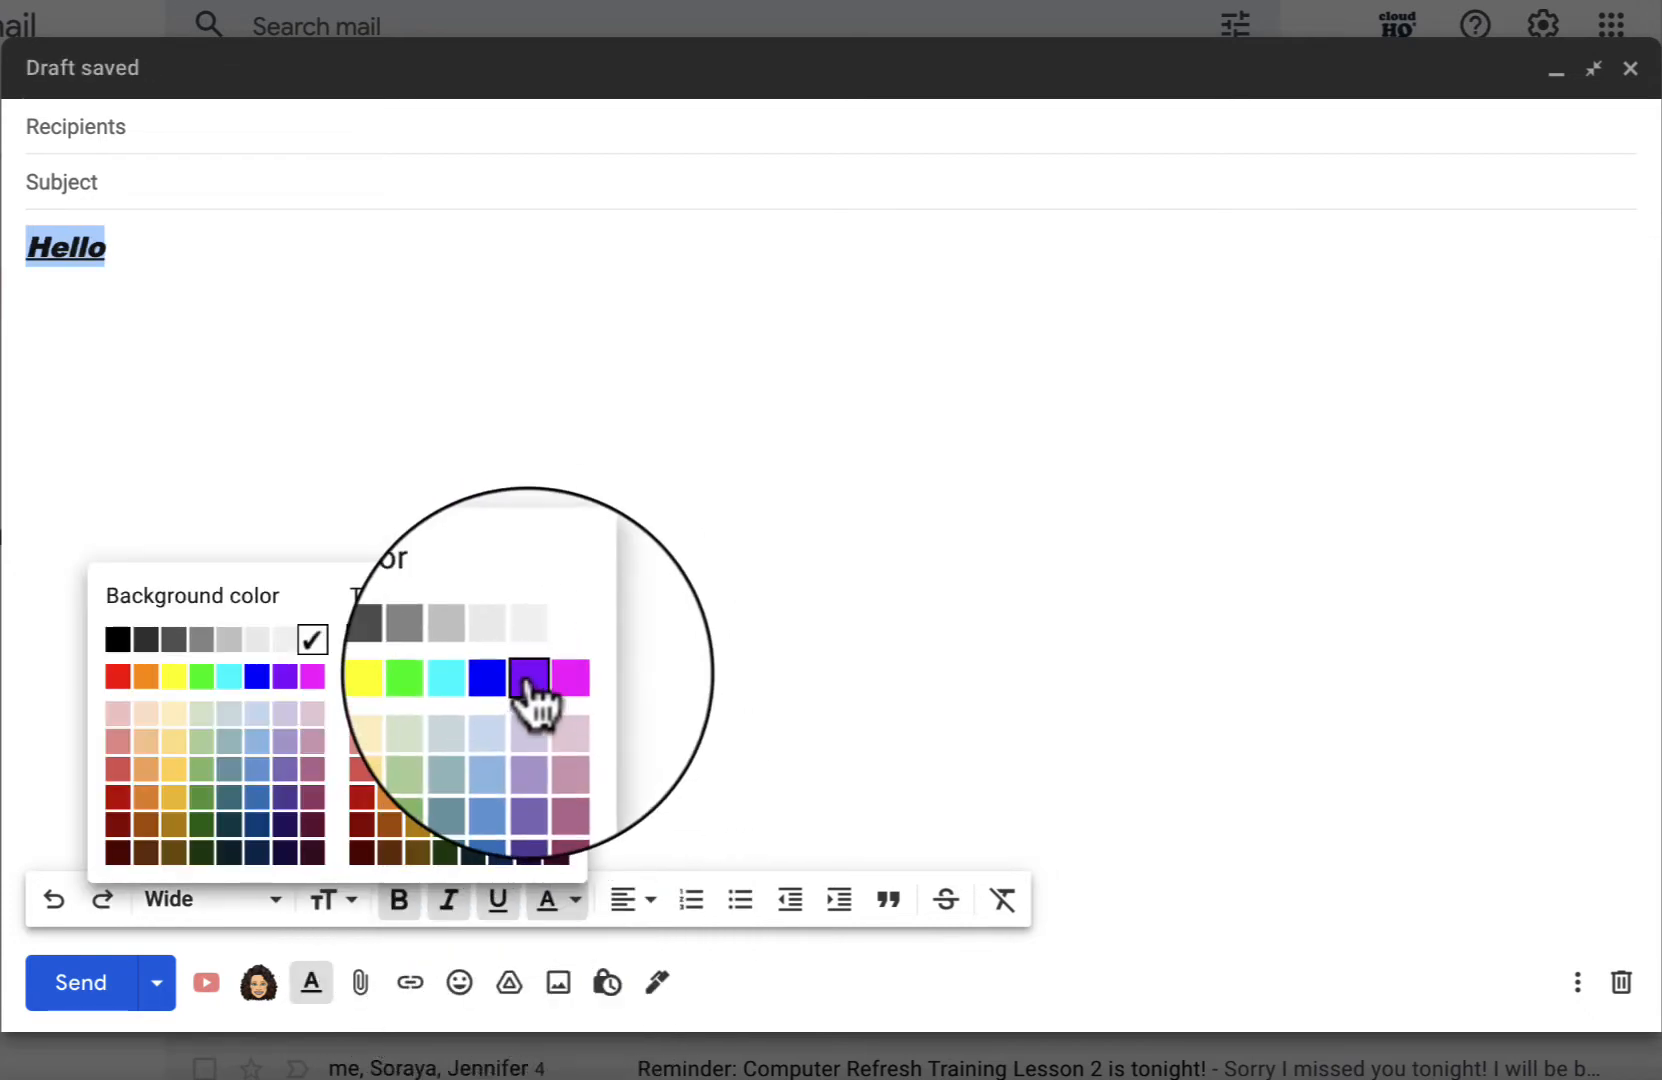
{"action": "left_click", "coordinate": [528, 676]}
{"action": "left_click", "coordinate": [597, 755]}
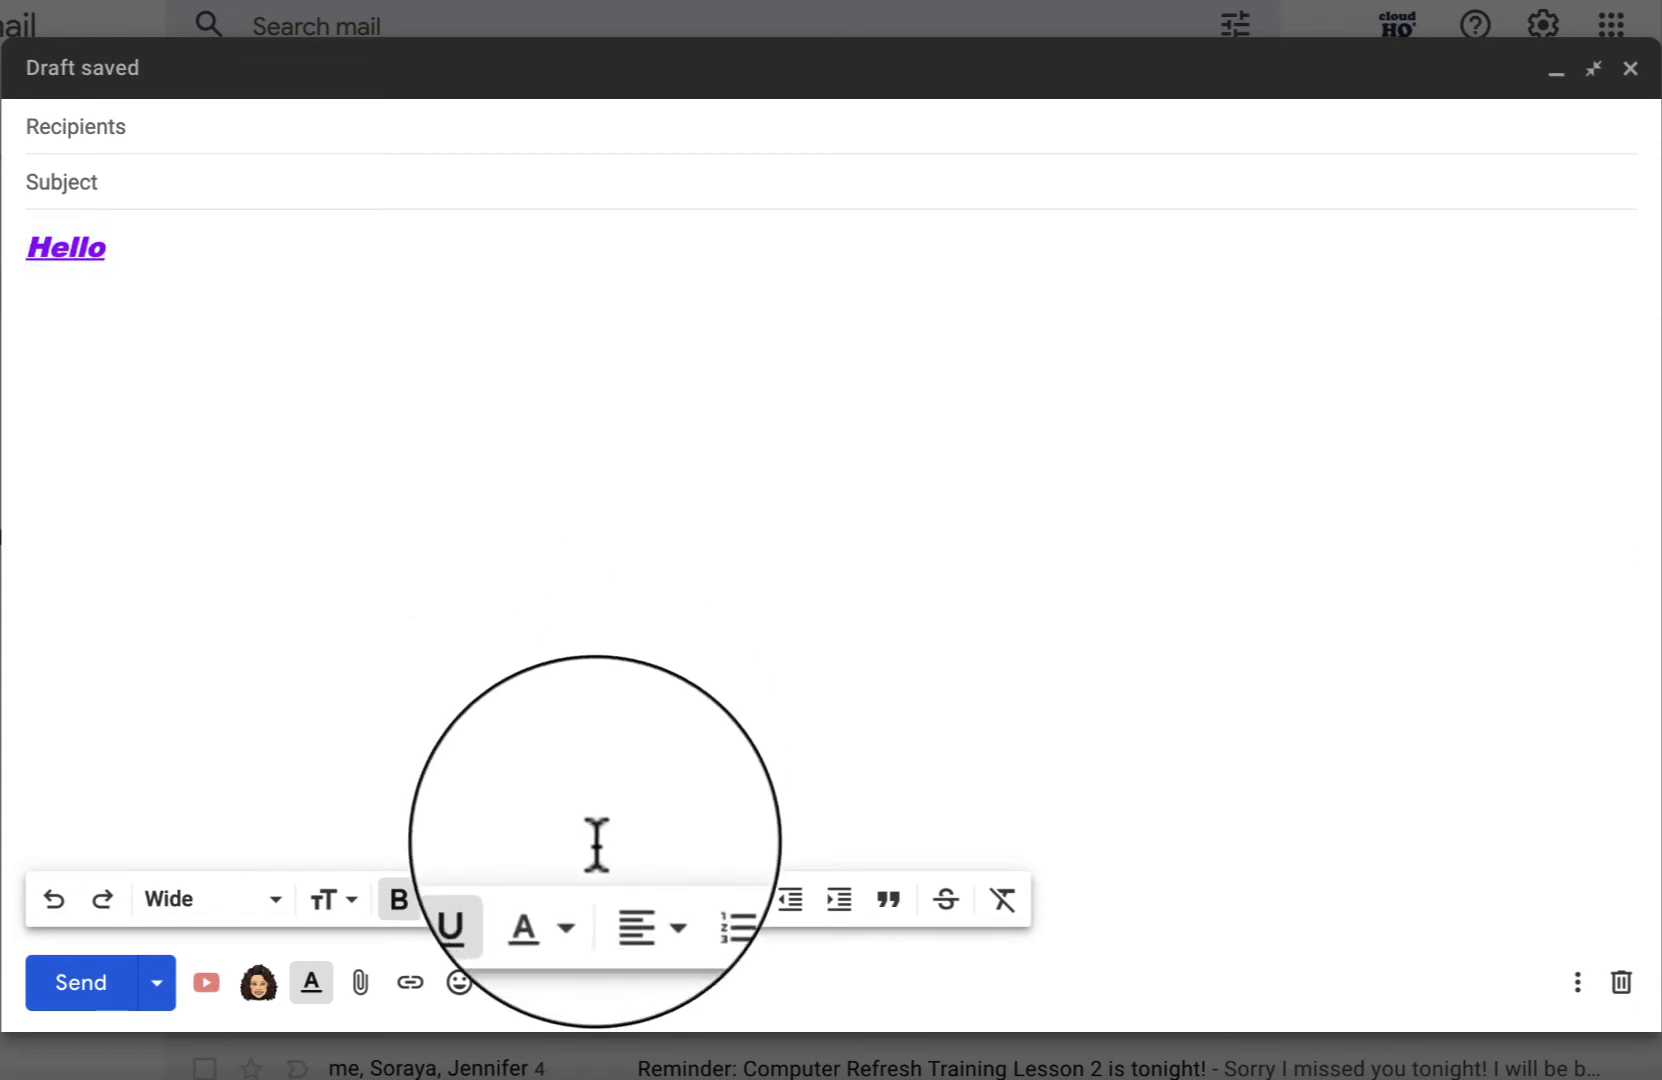
Step: Align the Hello line to the center, to the right and back to the left
{"action": "left_click", "coordinate": [632, 910]}
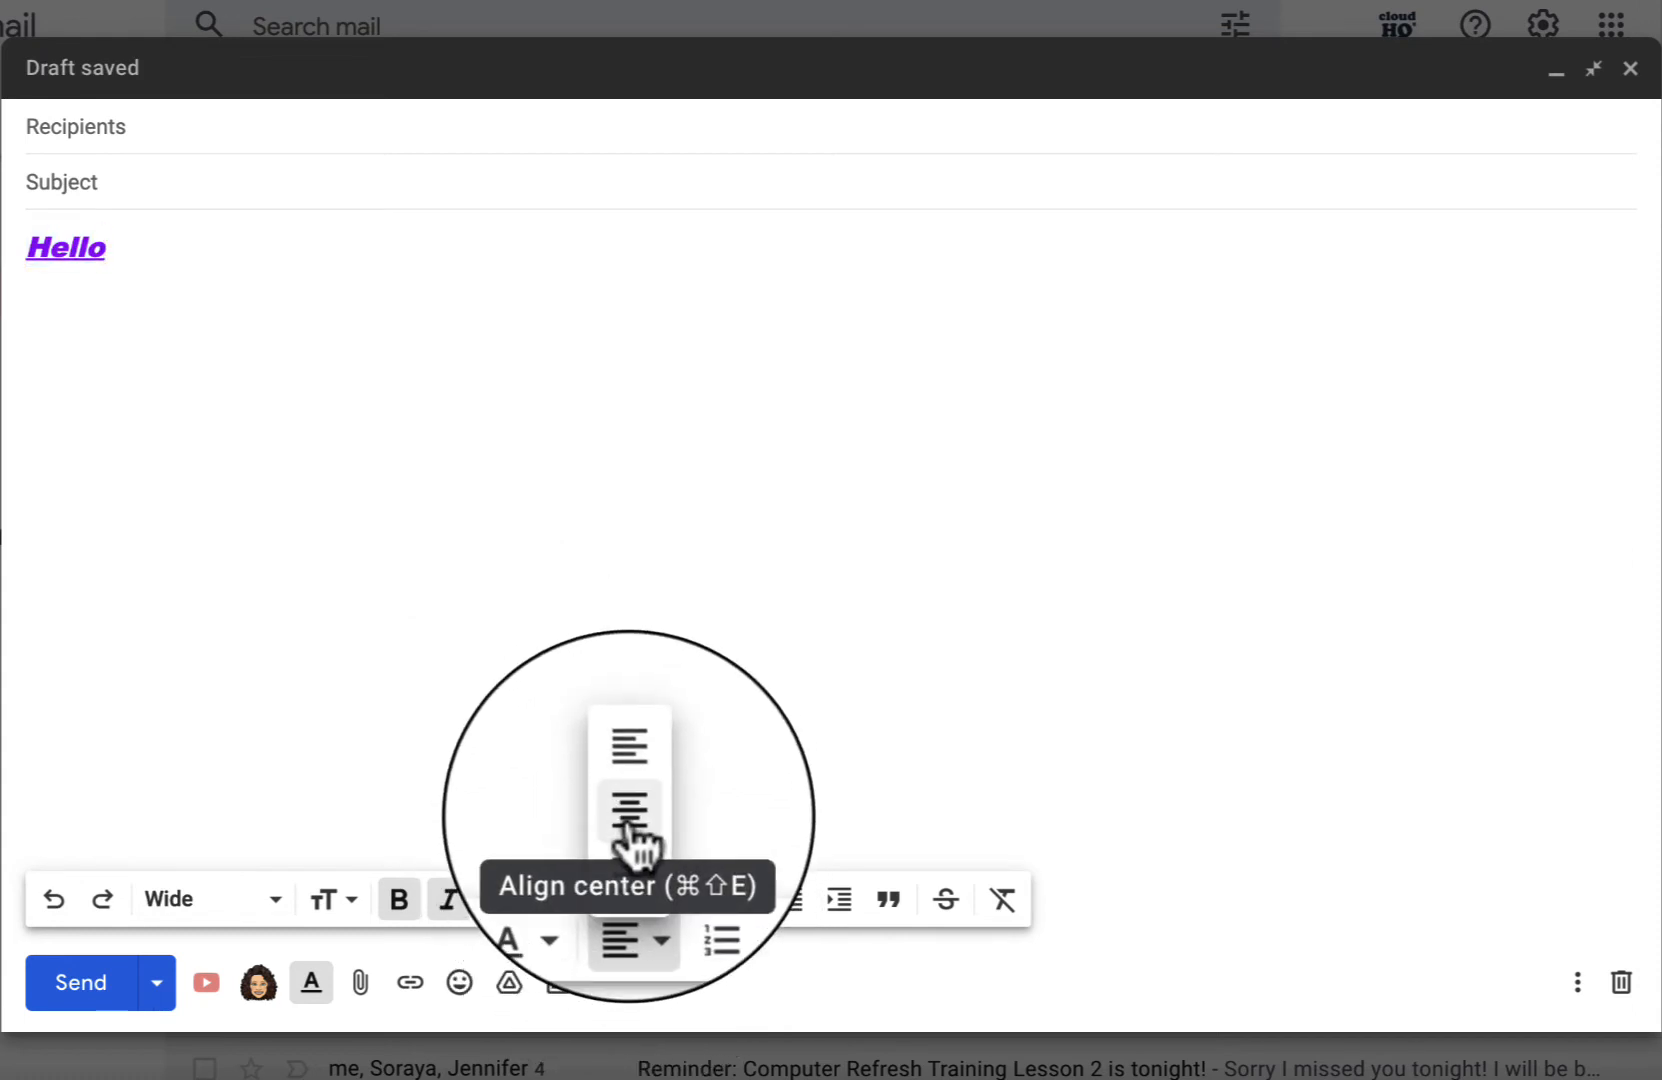
{"action": "left_click", "coordinate": [628, 812]}
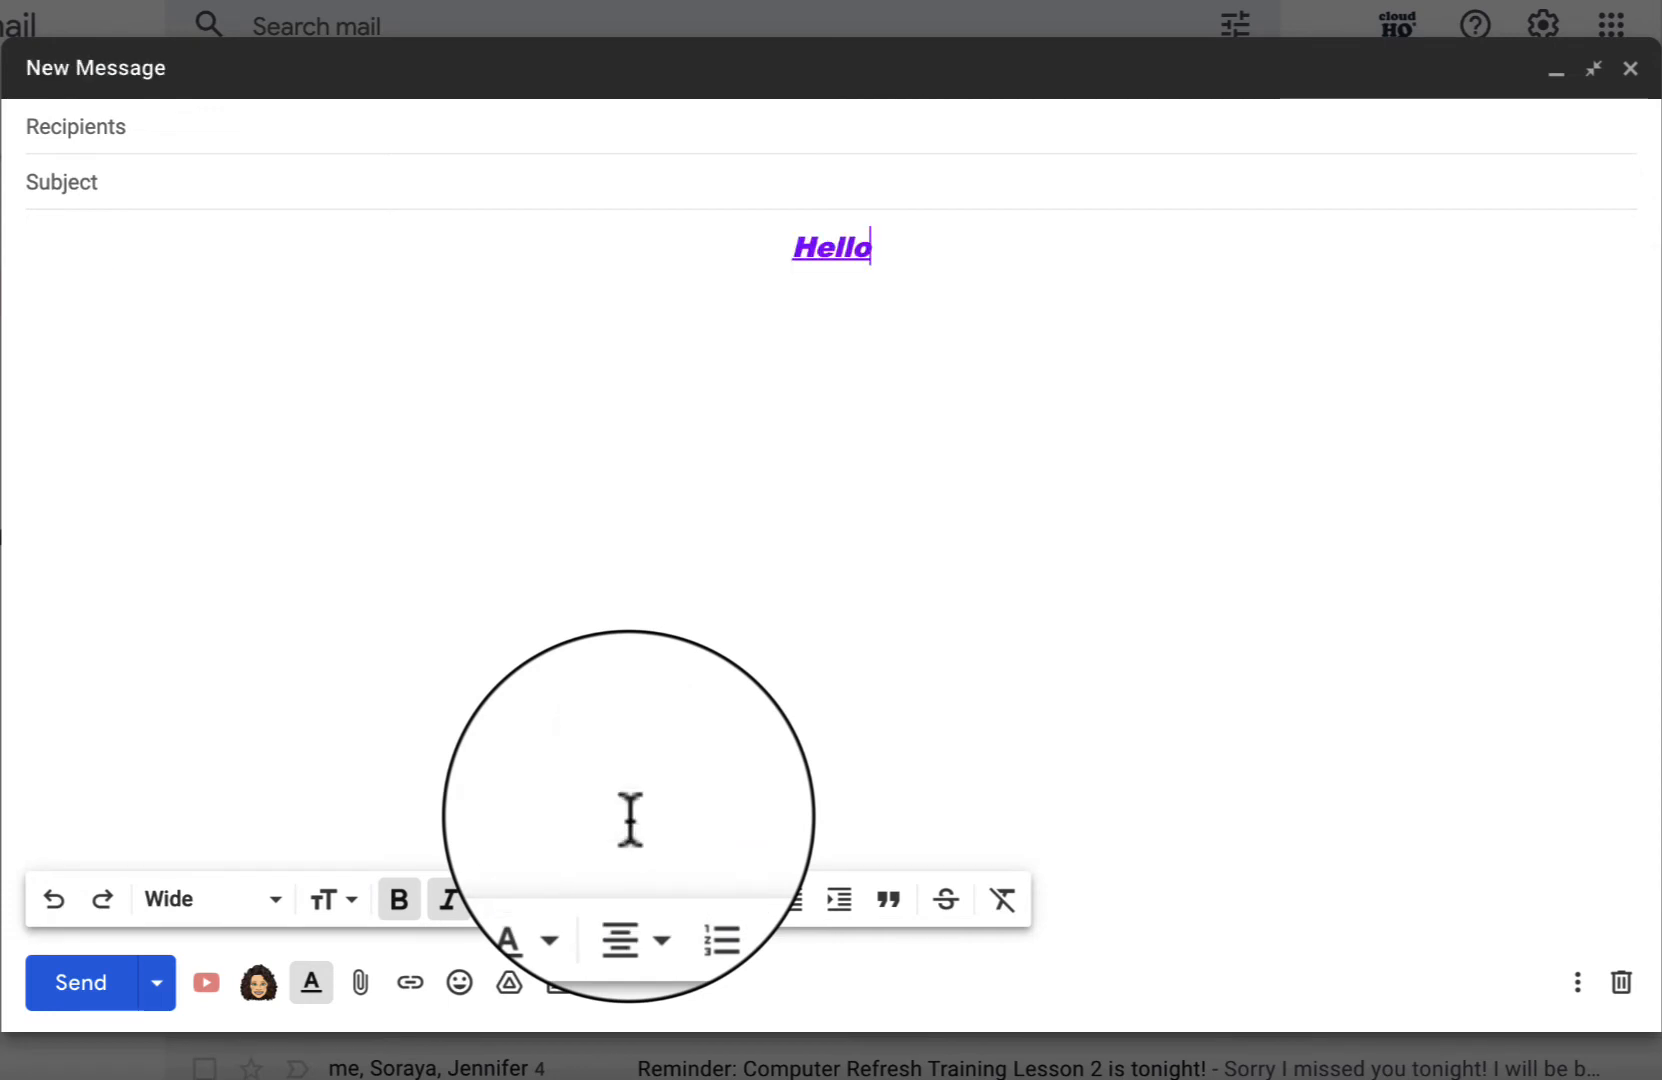
{"action": "left_click", "coordinate": [636, 912]}
{"action": "left_click", "coordinate": [628, 860]}
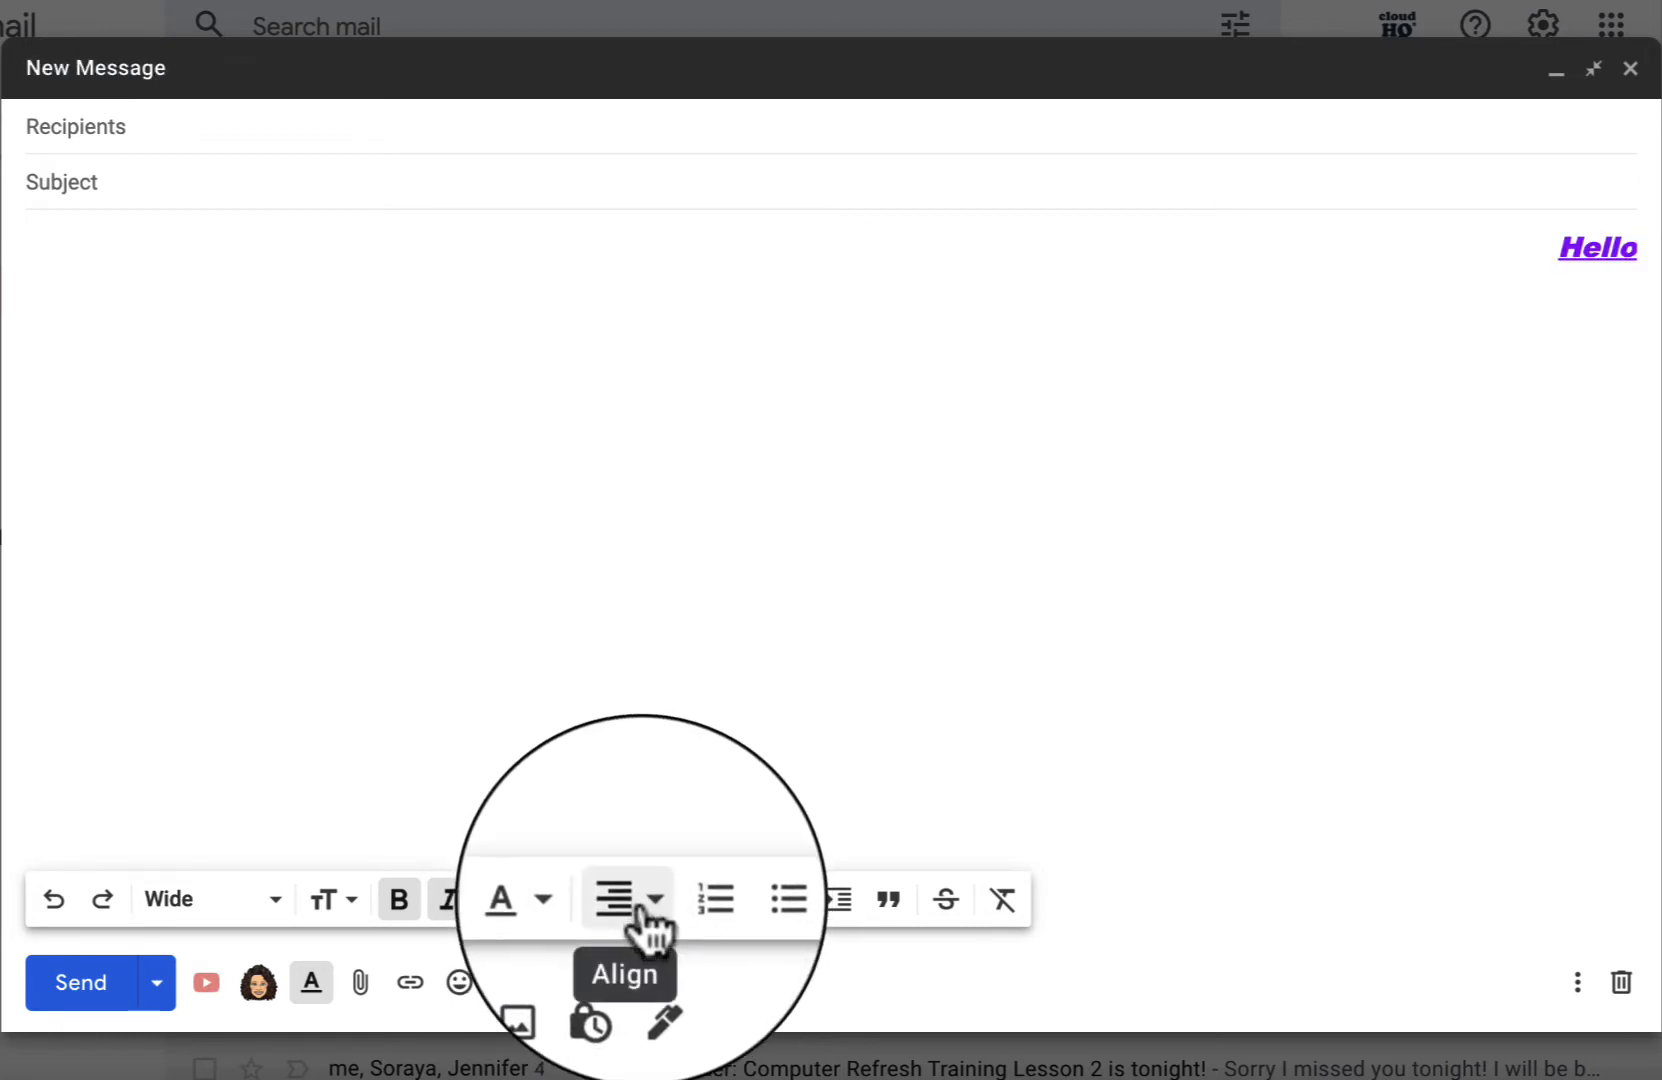
{"action": "left_click", "coordinate": [640, 912]}
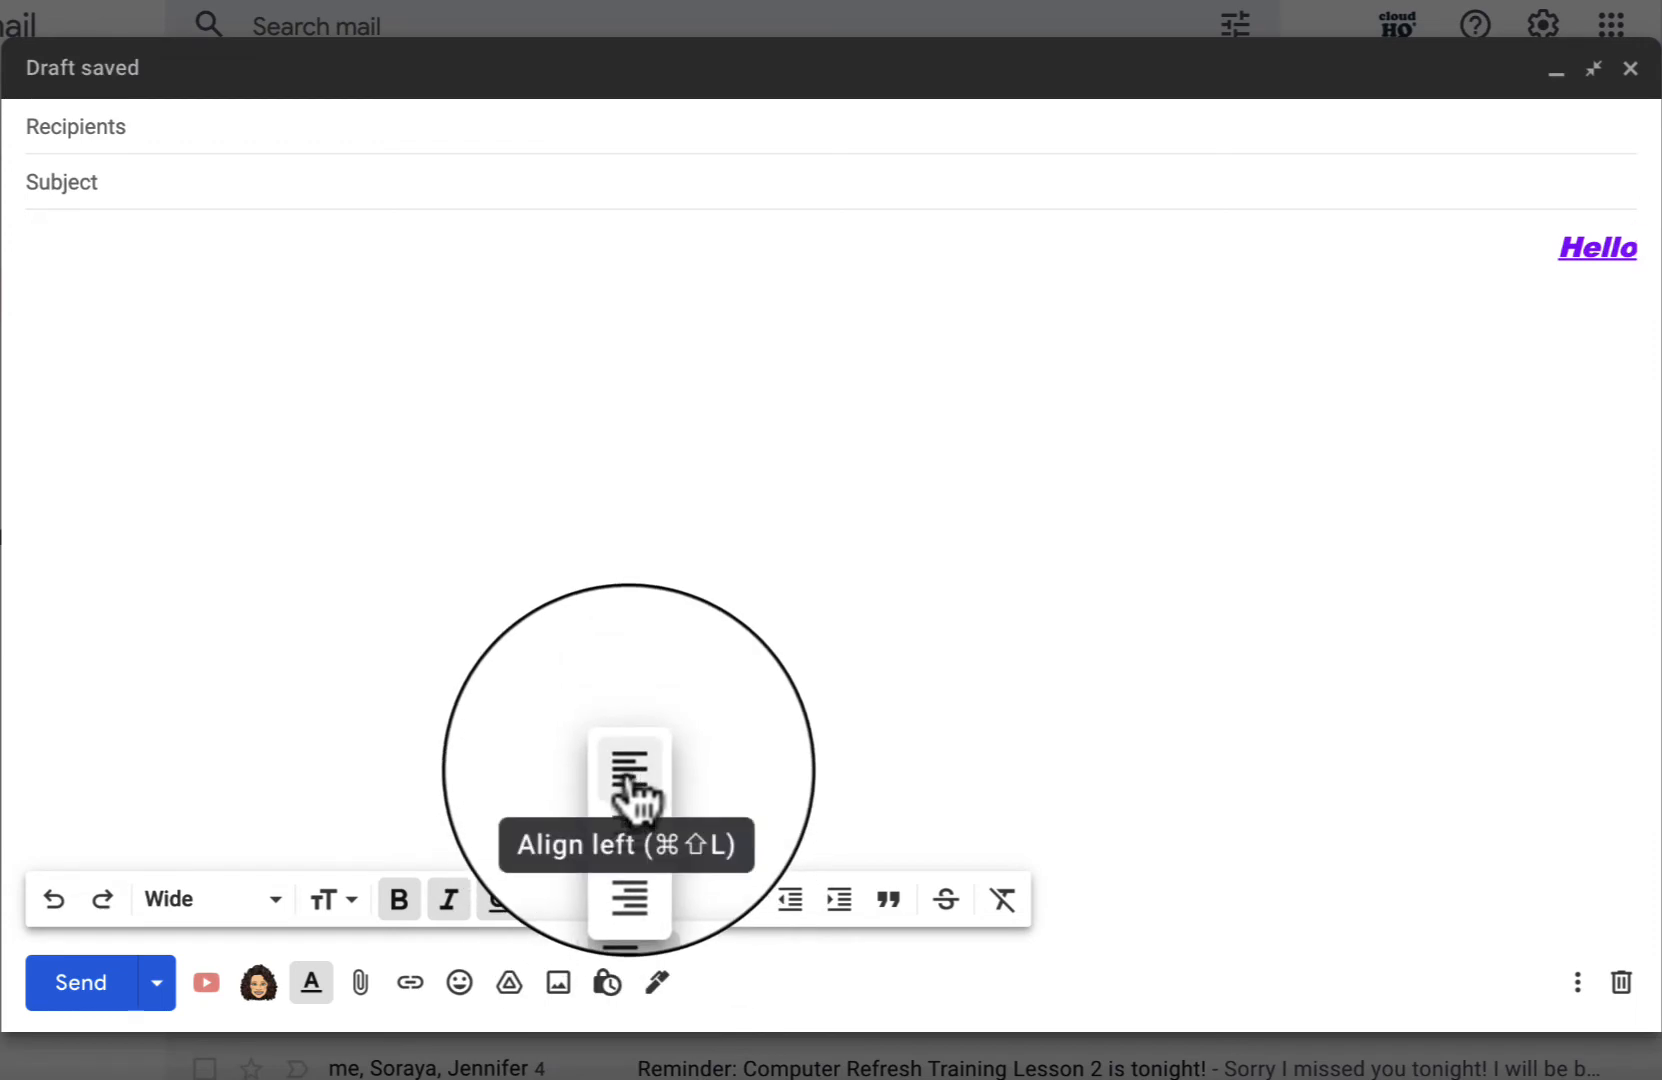
{"action": "left_click", "coordinate": [627, 778]}
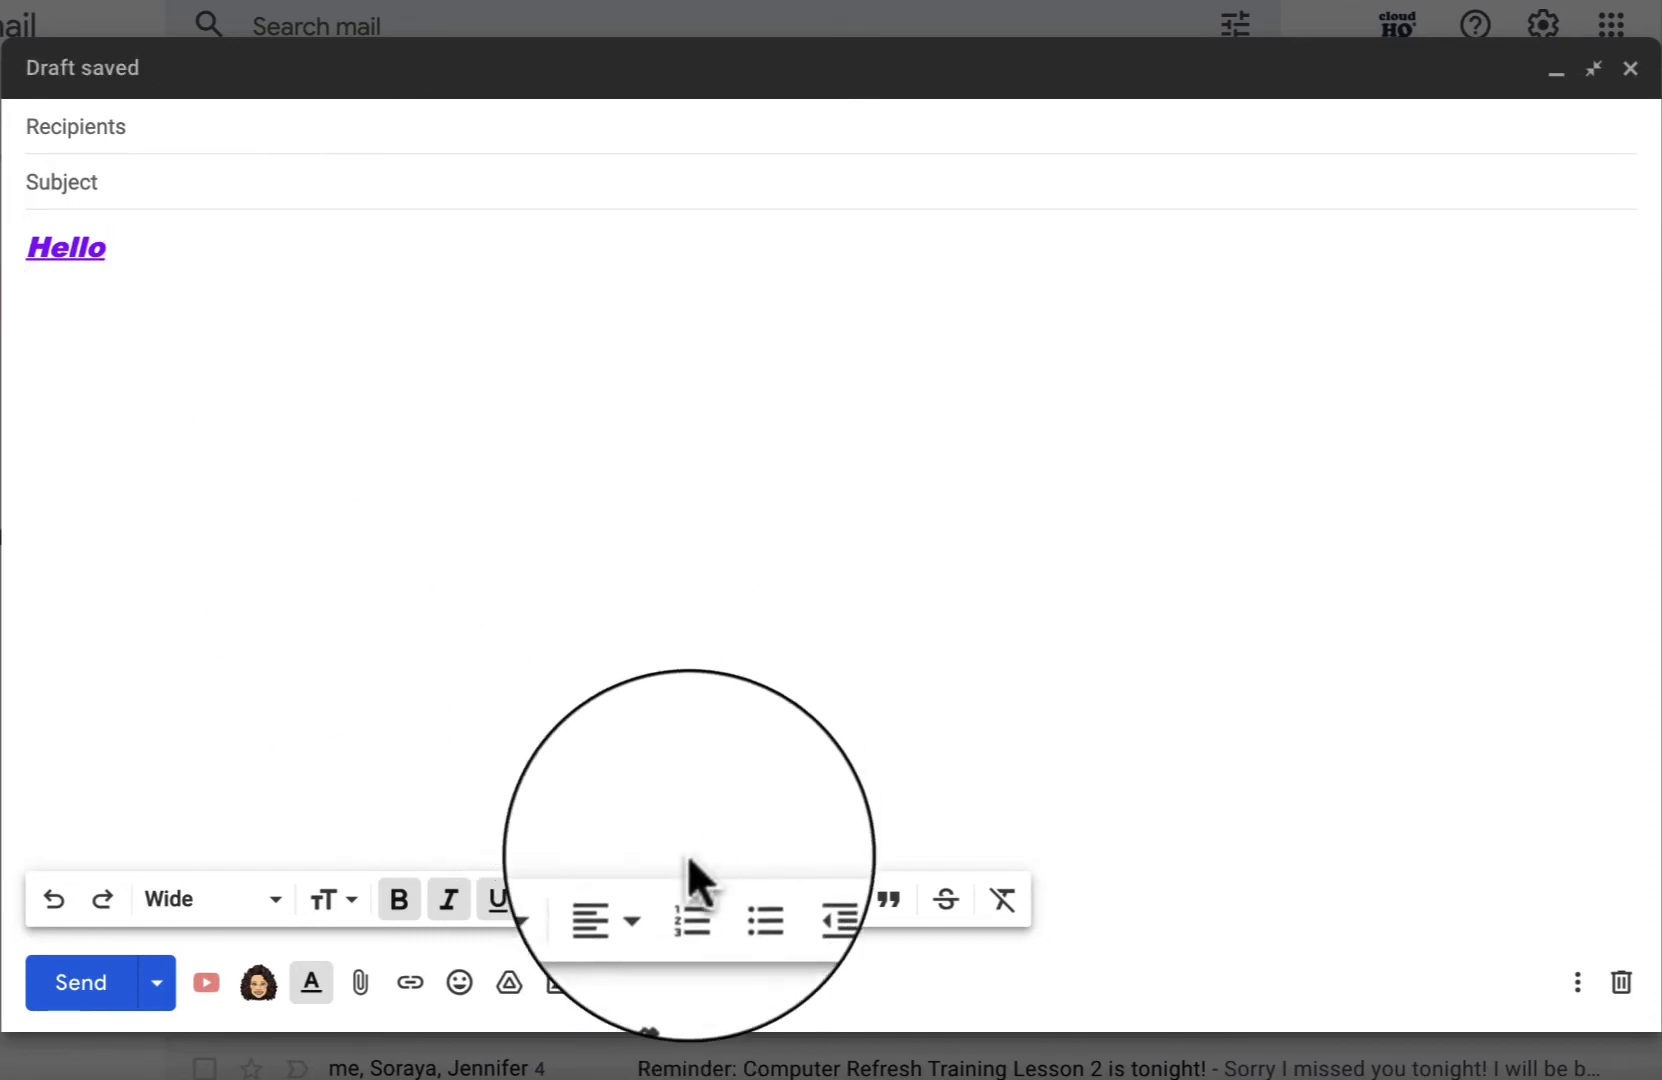
Step: Add a numbered list below Hello with the items Dog and Cat
{"action": "left_click", "coordinate": [690, 900]}
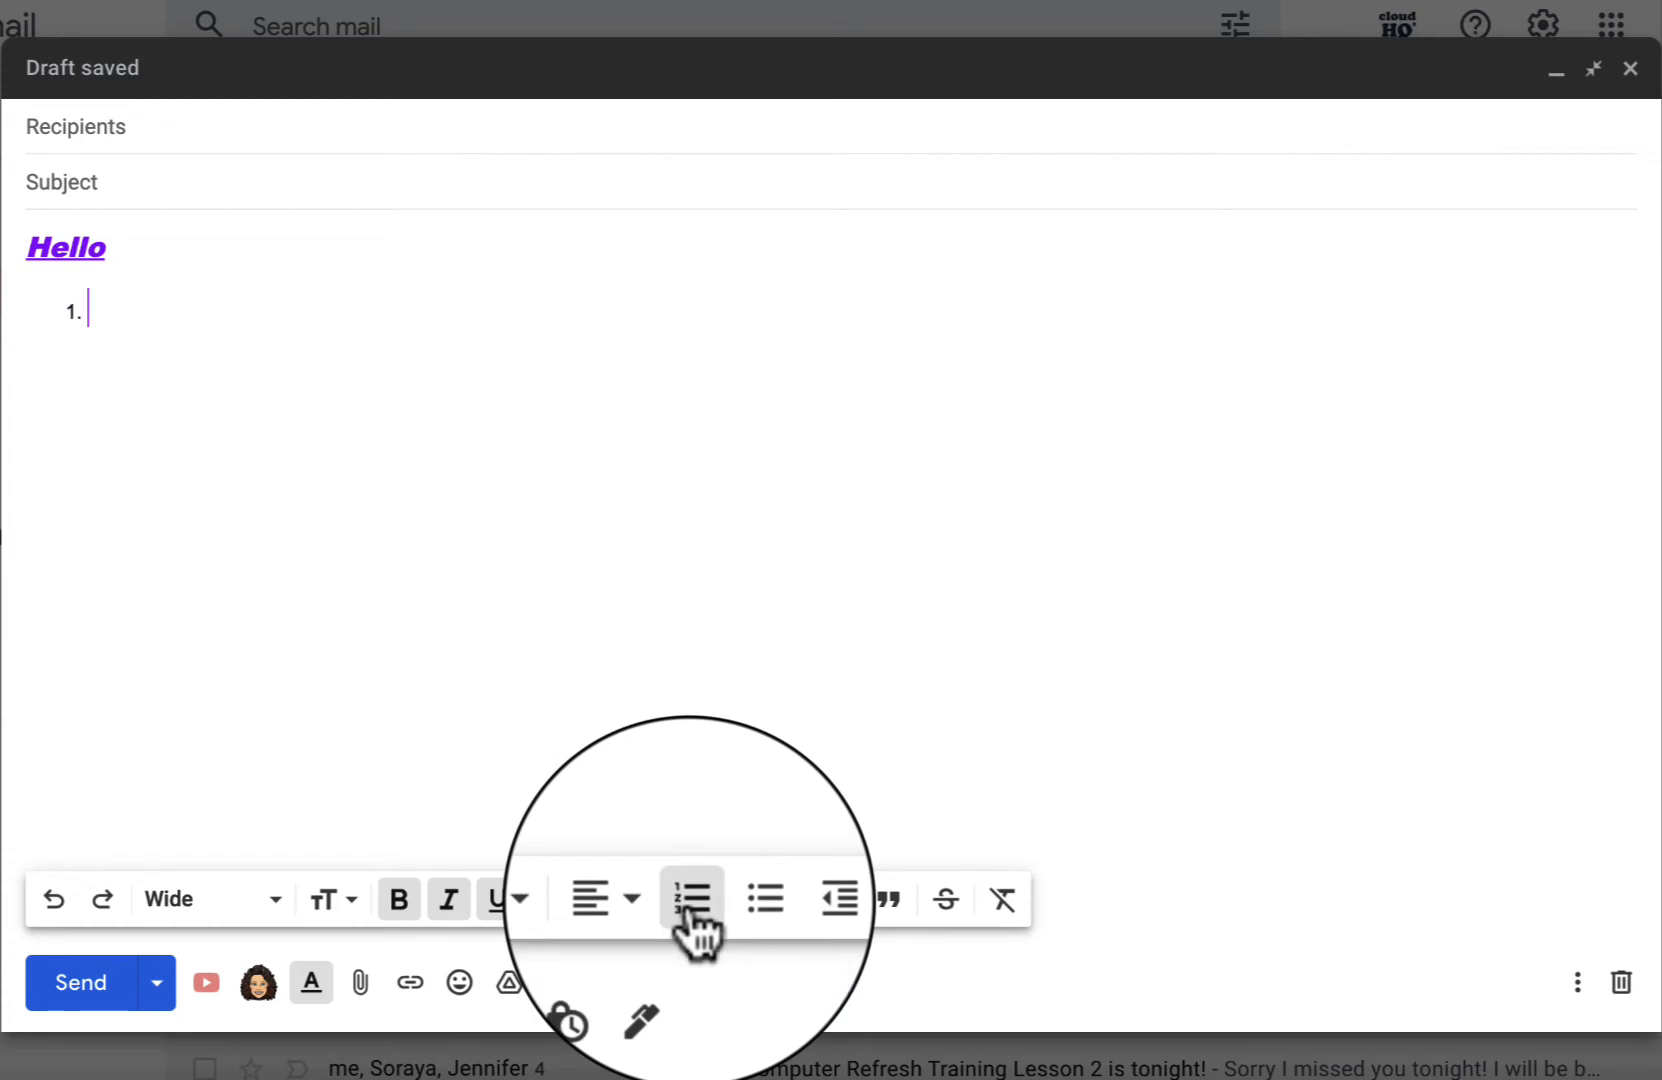
{"action": "type", "text": "Dog"}
{"action": "key", "text": "Return"}
{"action": "type", "text": "Cat"}
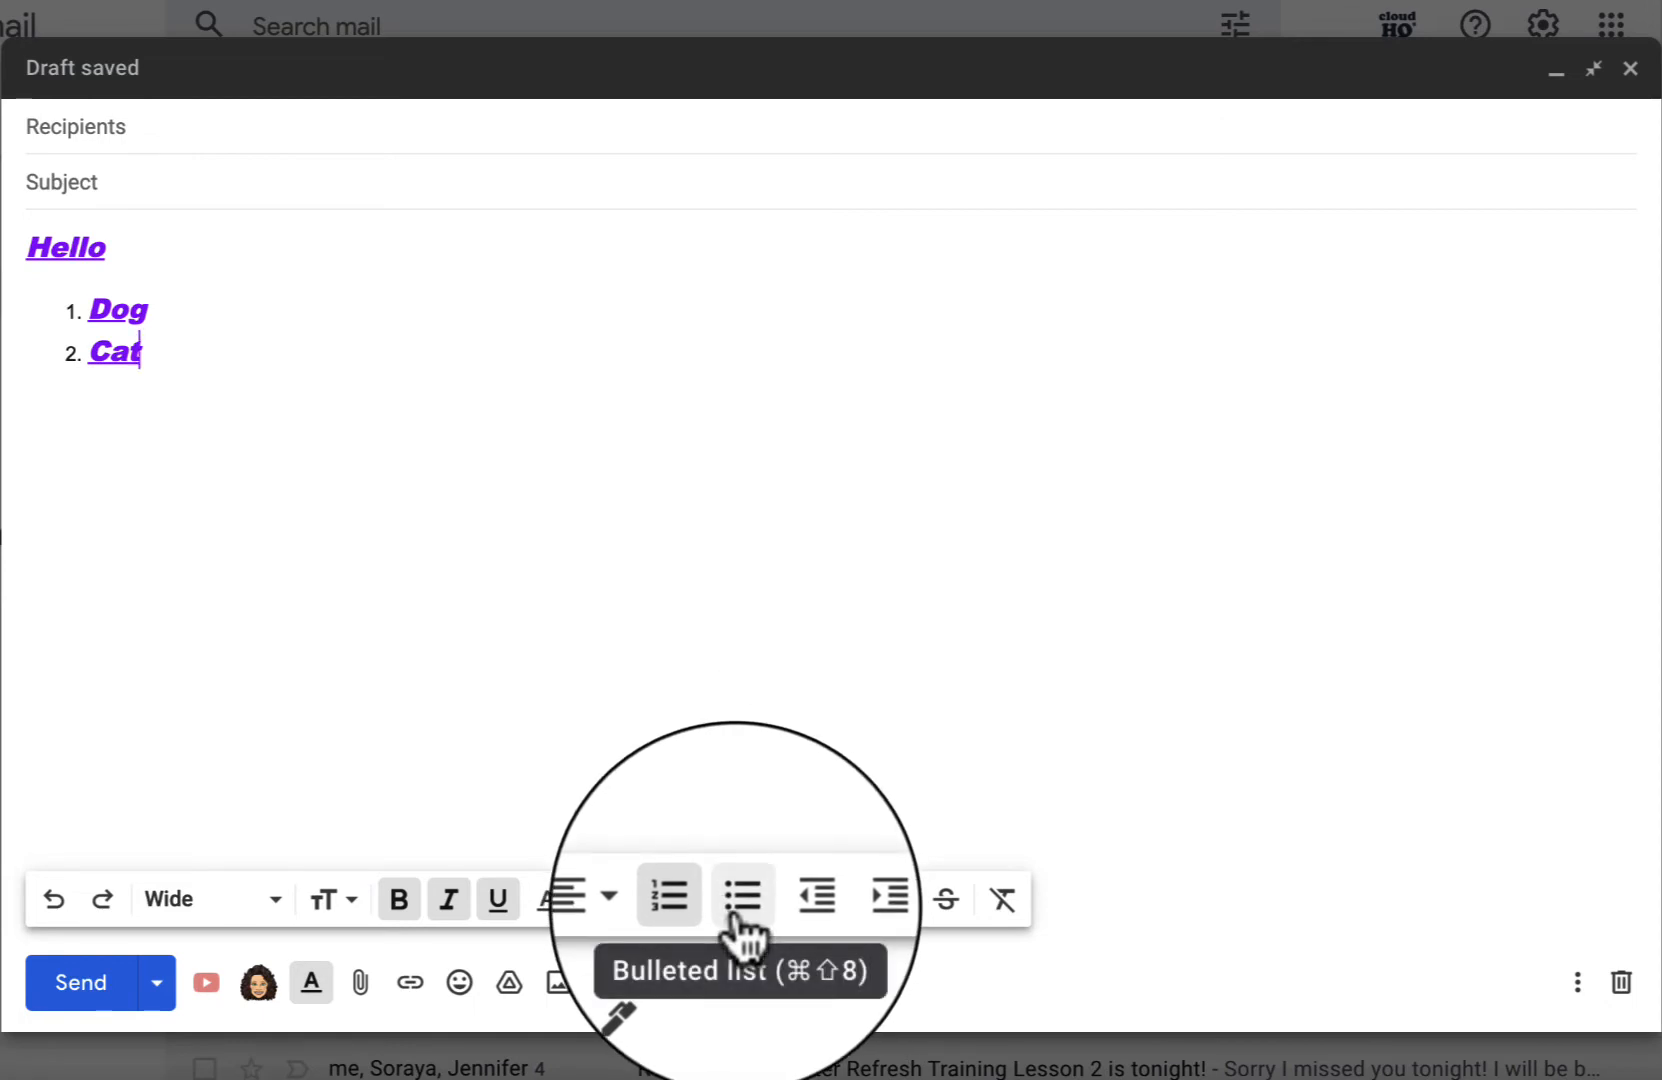
Step: Convert both list items, Dog and Cat, from numbered to bulleted
{"action": "left_click", "coordinate": [740, 899]}
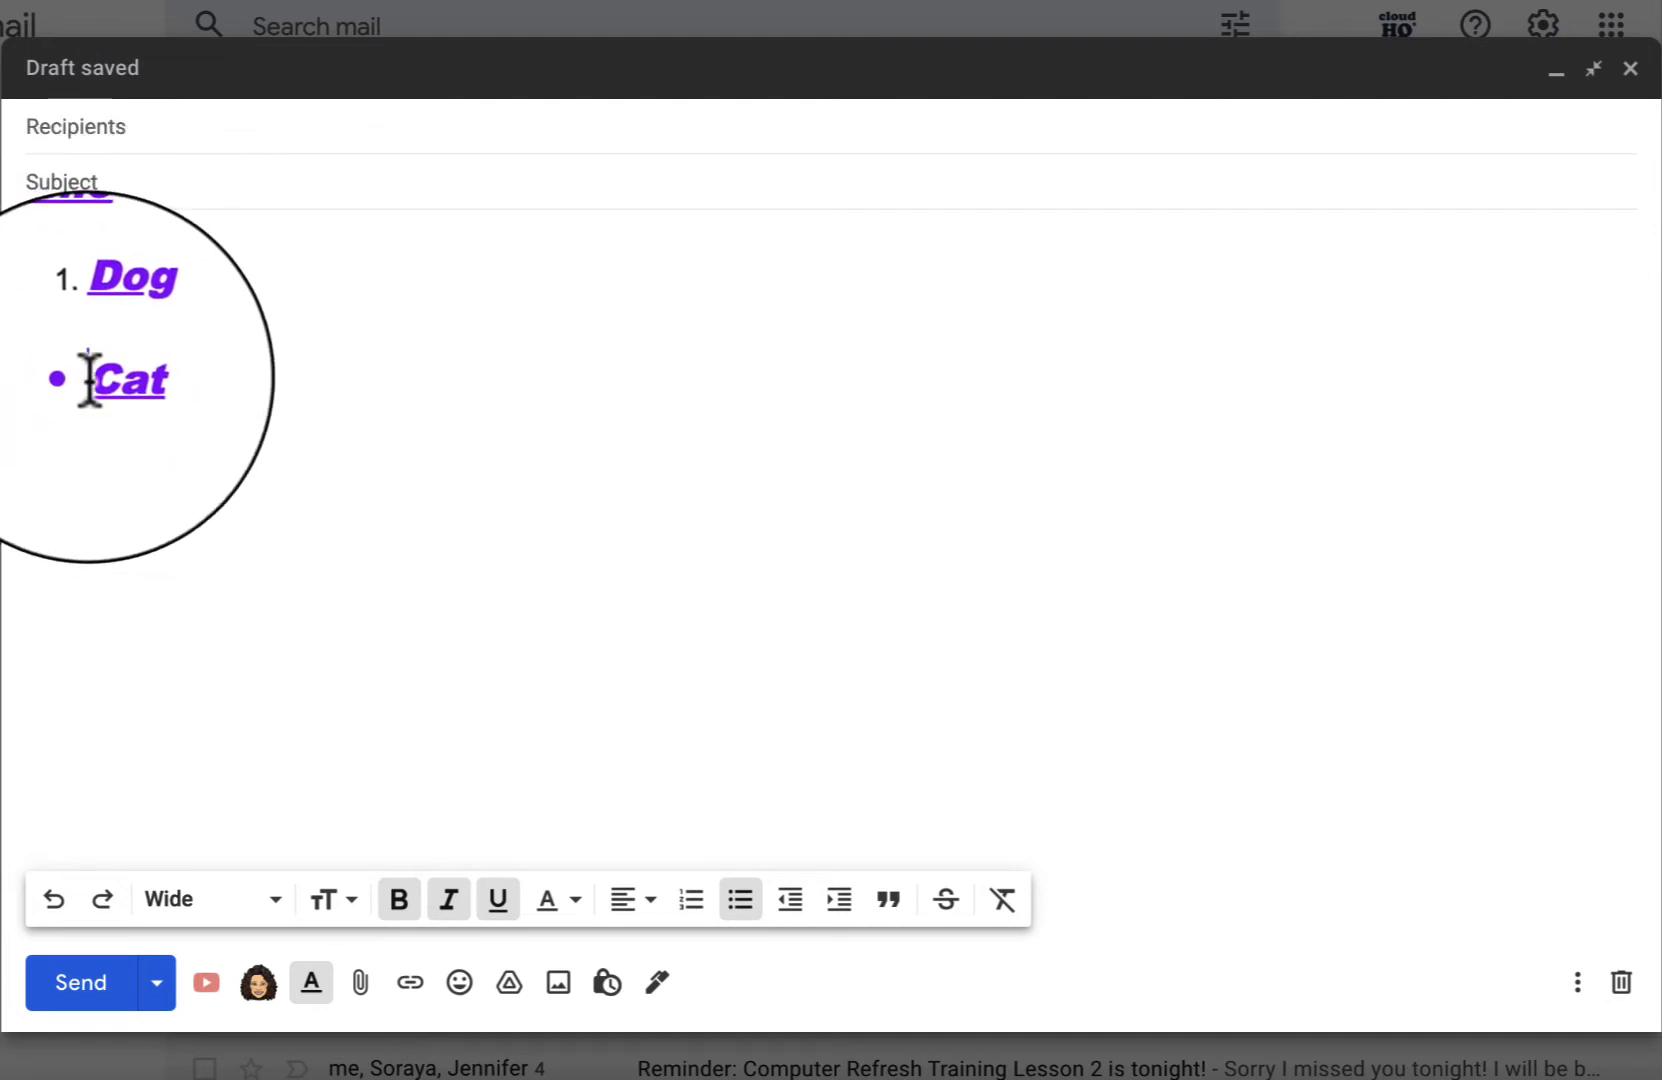
{"action": "left_click", "coordinate": [151, 388]}
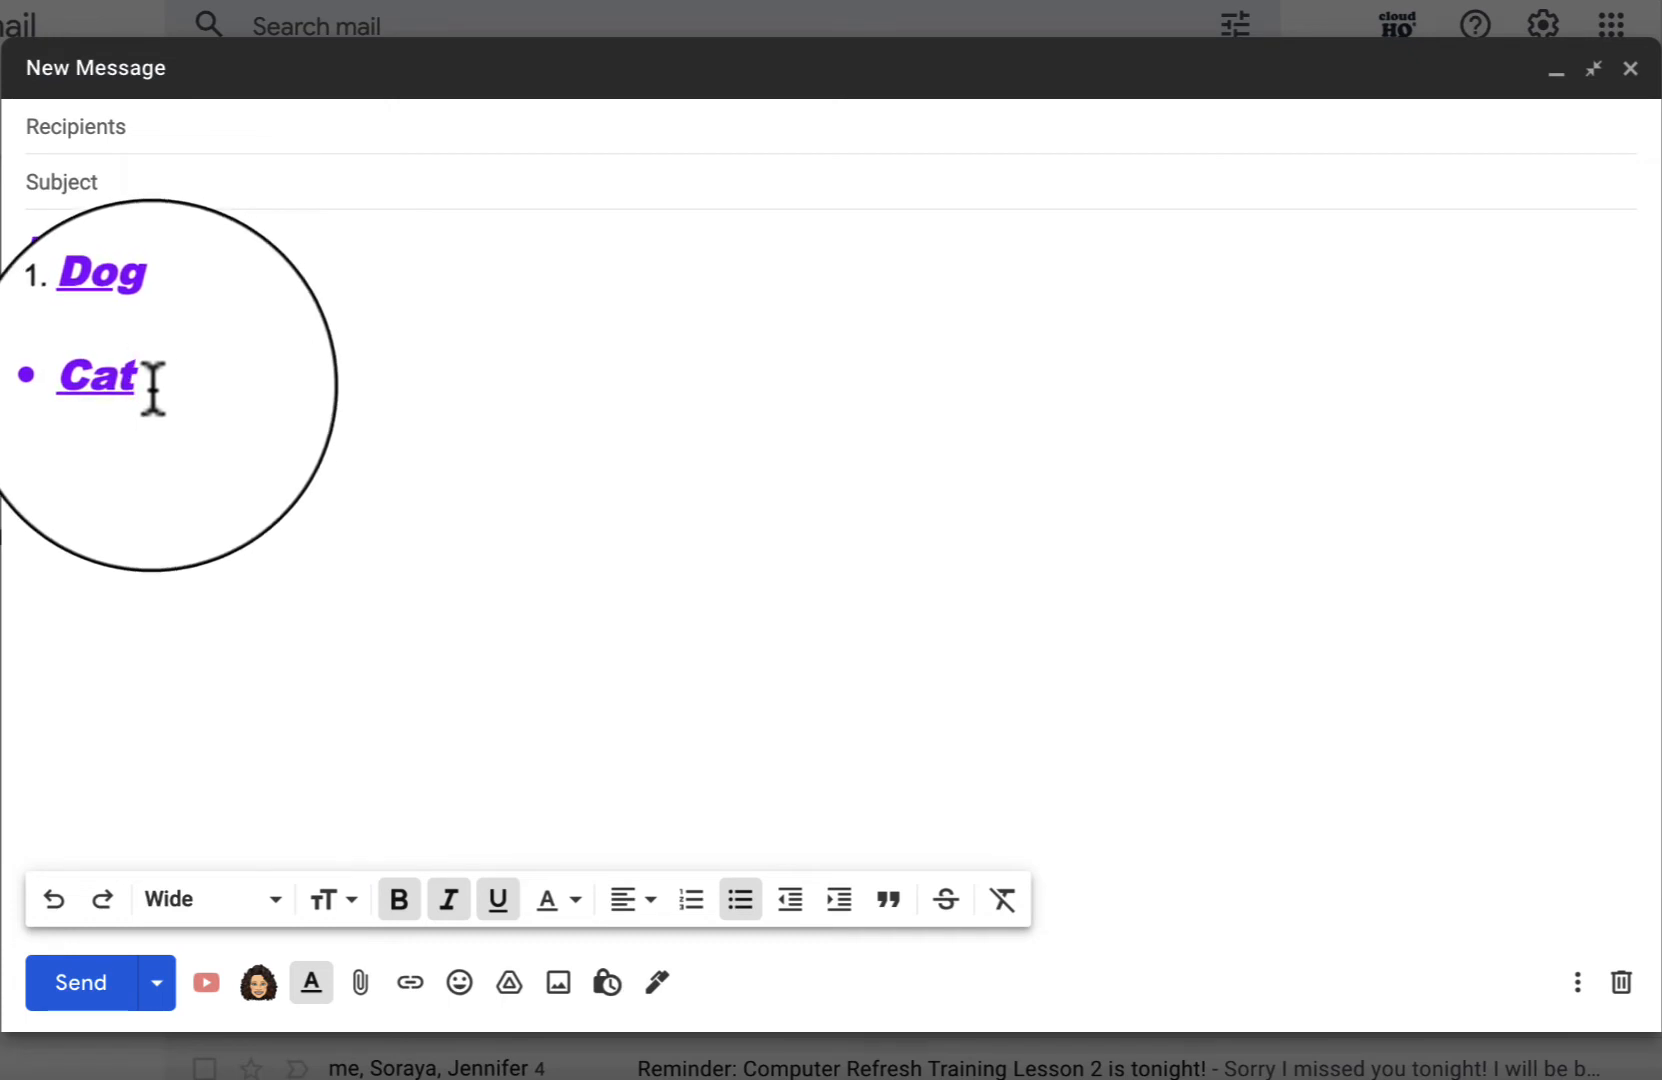
{"action": "left_click_drag", "start_coordinate": [151, 388], "coordinate": [83, 310]}
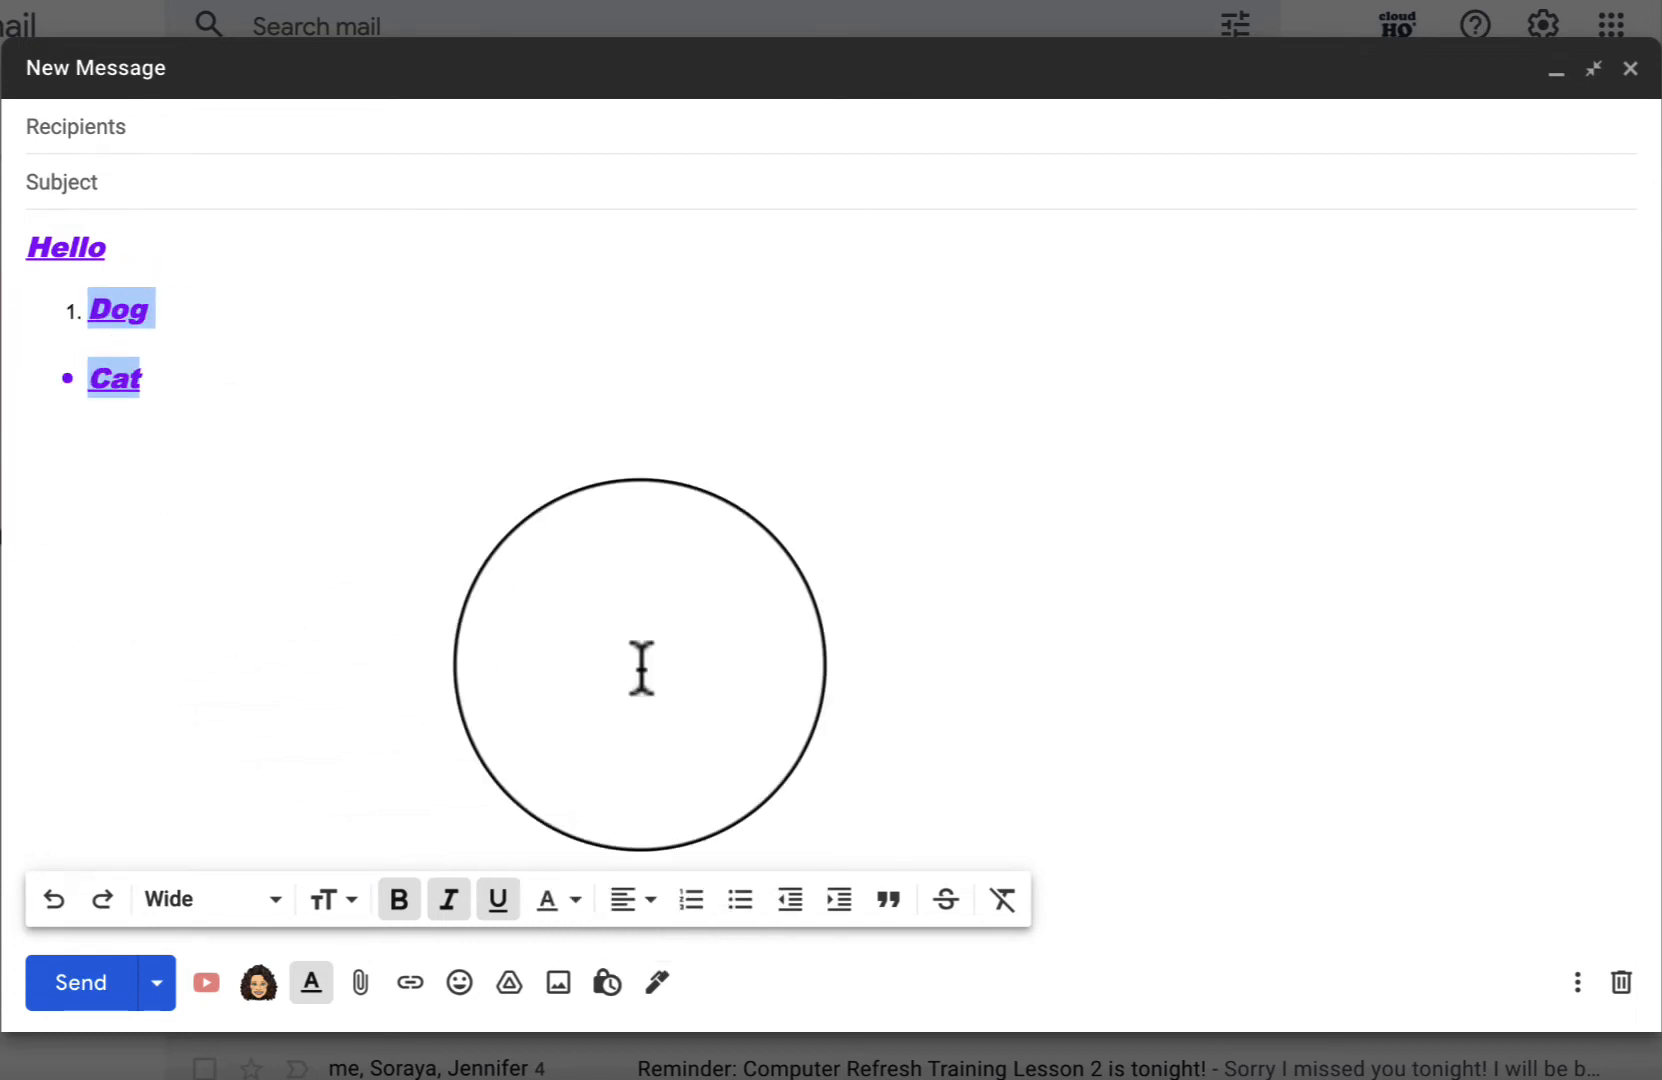
{"action": "left_click", "coordinate": [738, 903]}
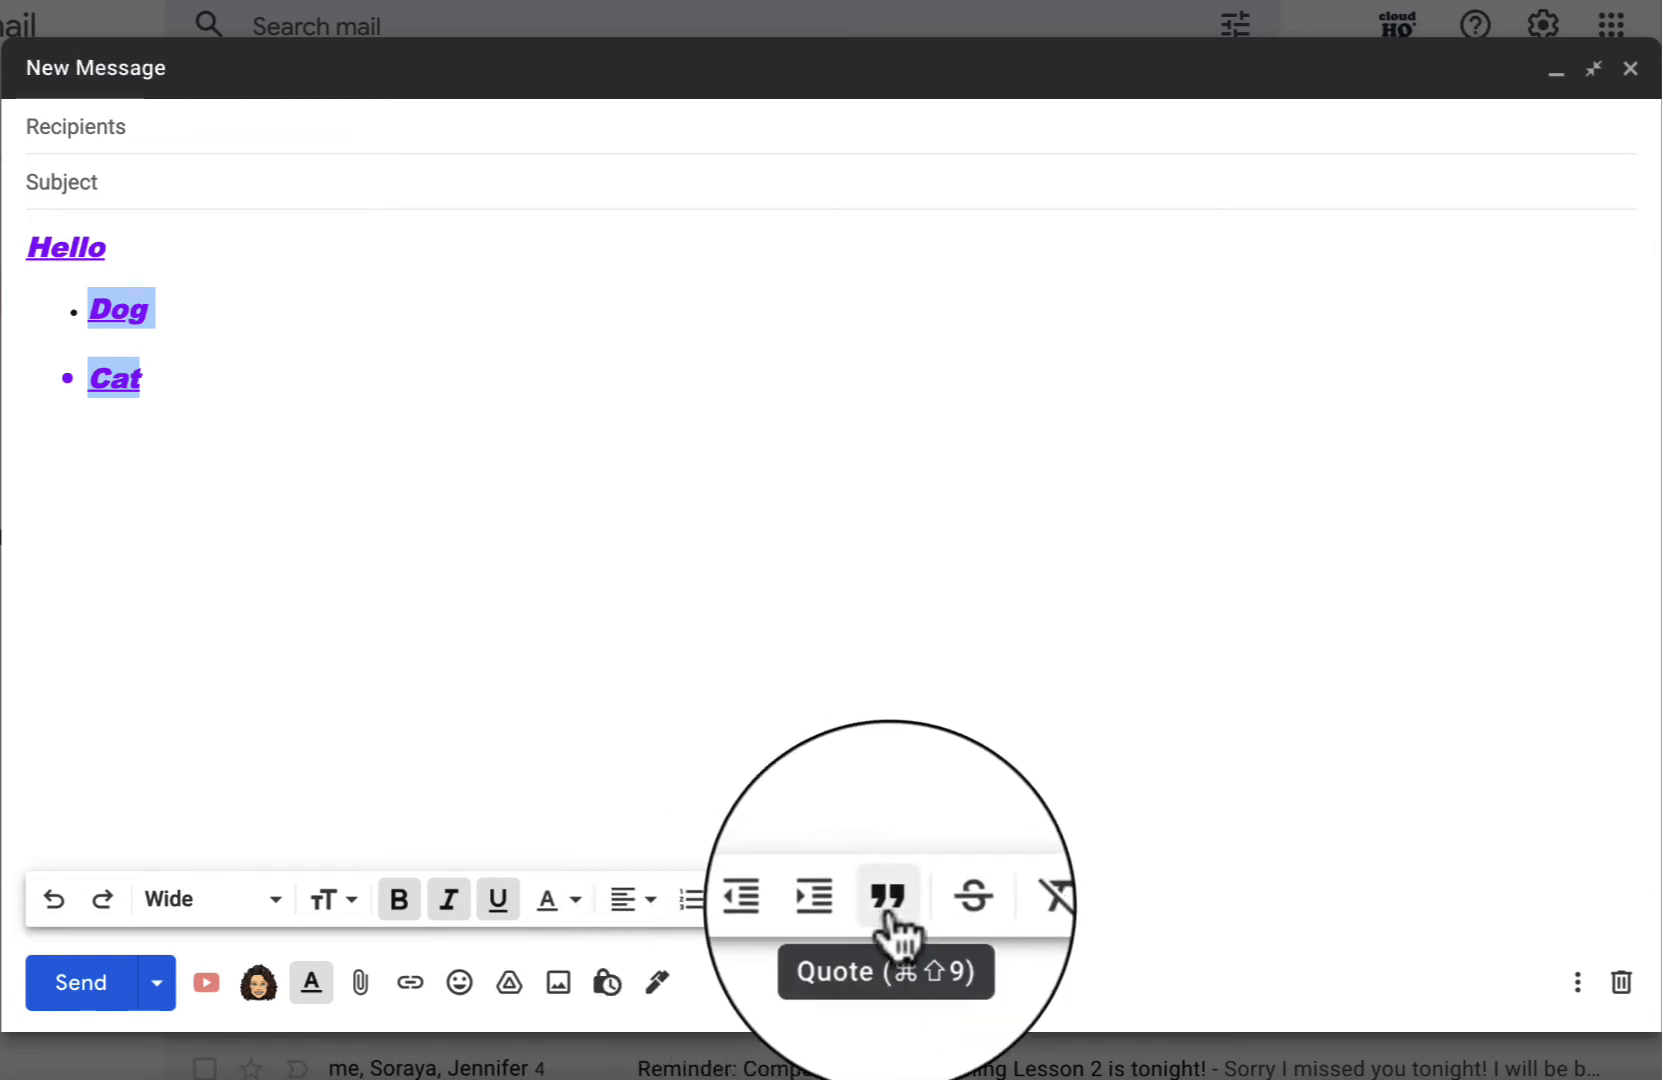
Step: End the bulleted list after Cat and write "Normal text" on a new line below it
{"action": "left_click", "coordinate": [254, 399]}
{"action": "key", "text": "Return"}
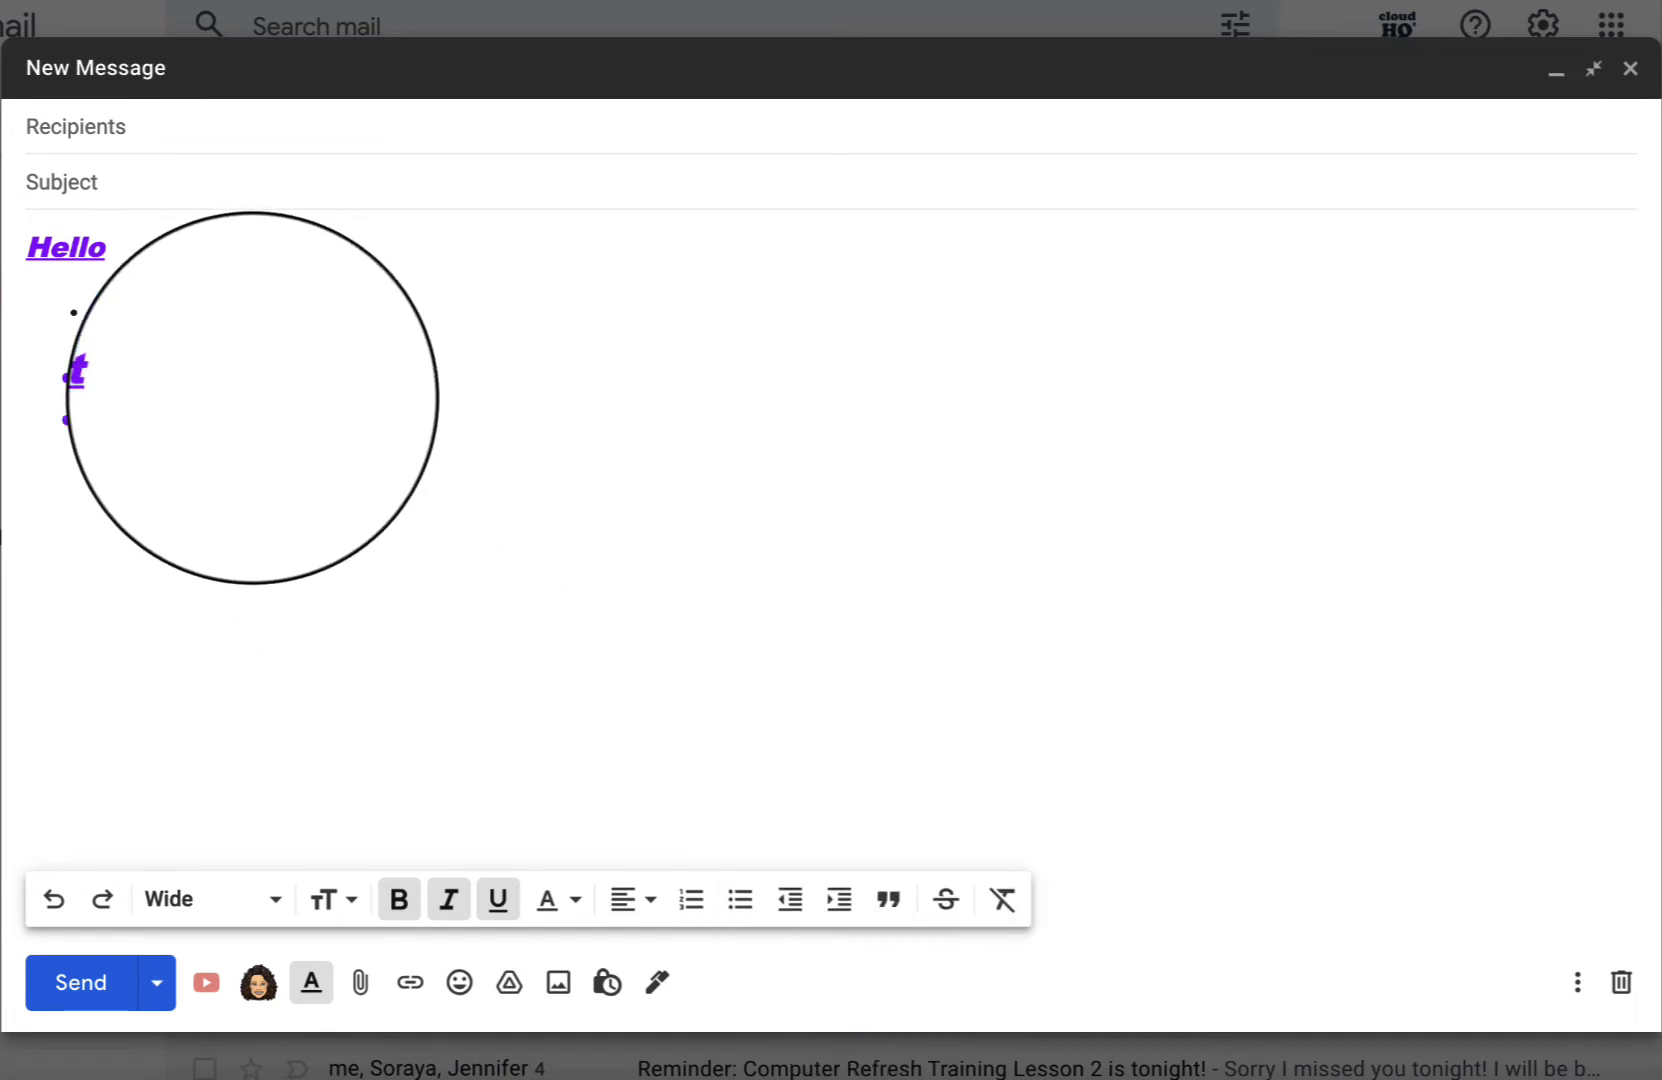
{"action": "key", "text": "Return"}
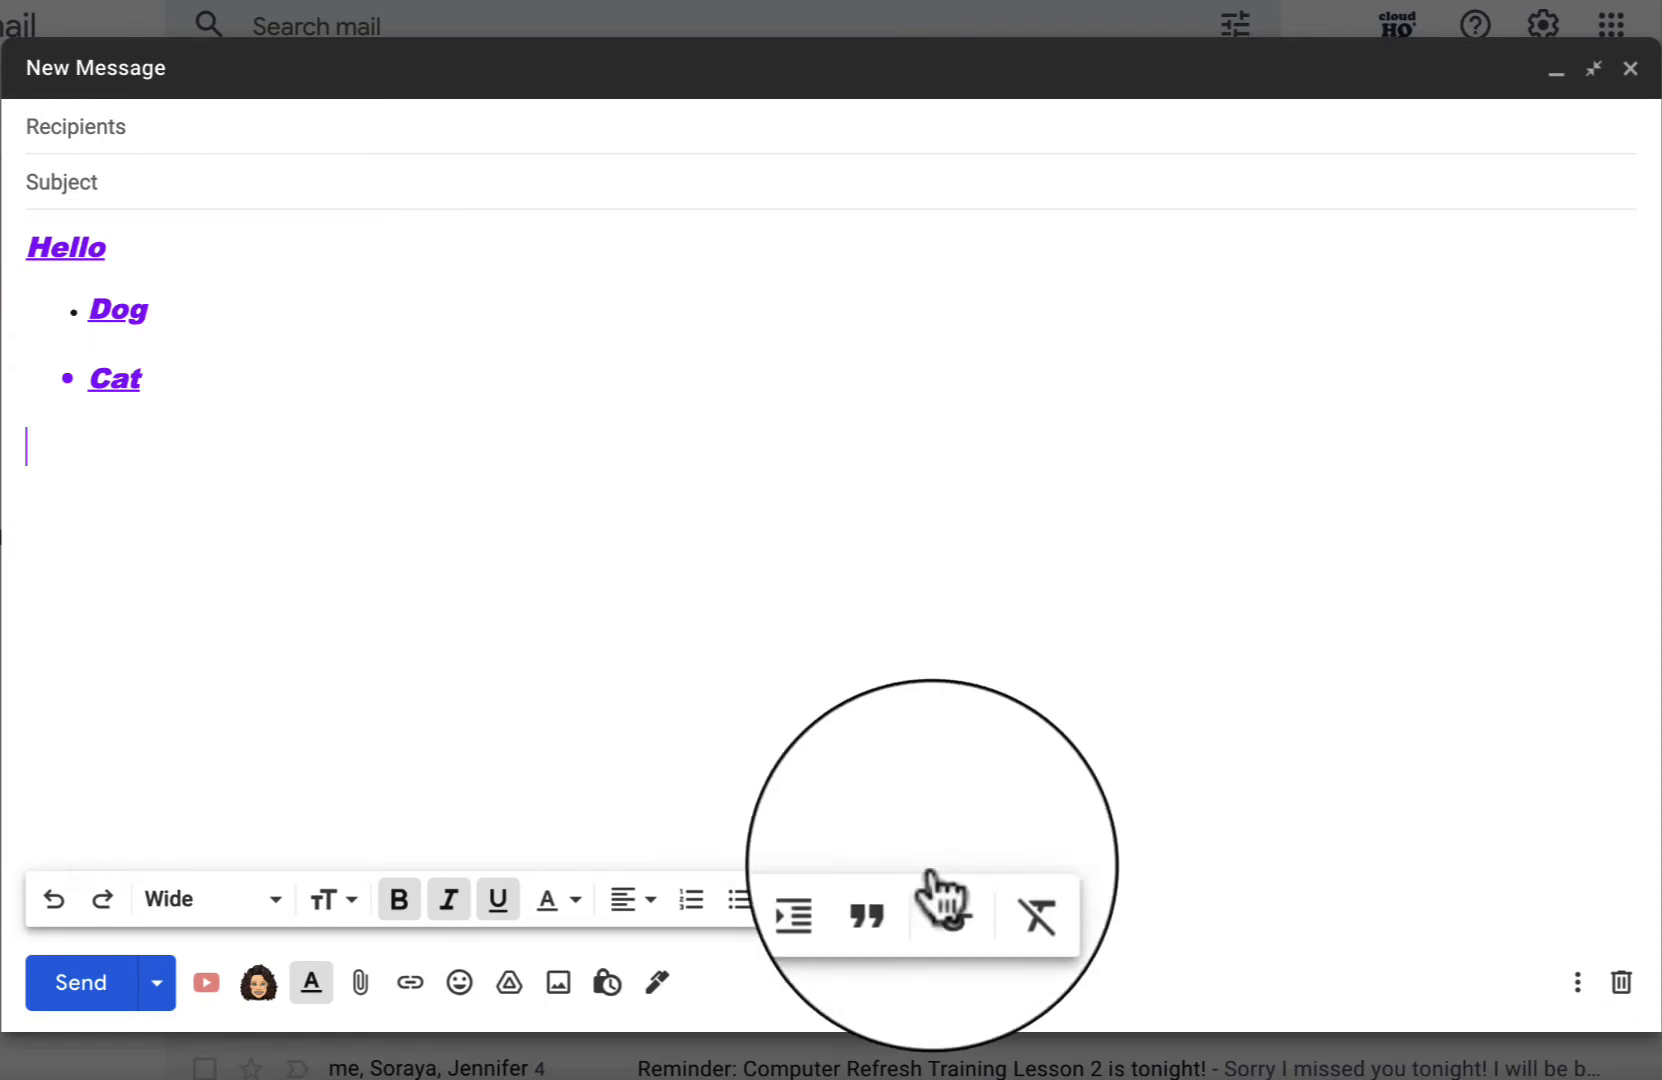
{"action": "left_click", "coordinate": [891, 902]}
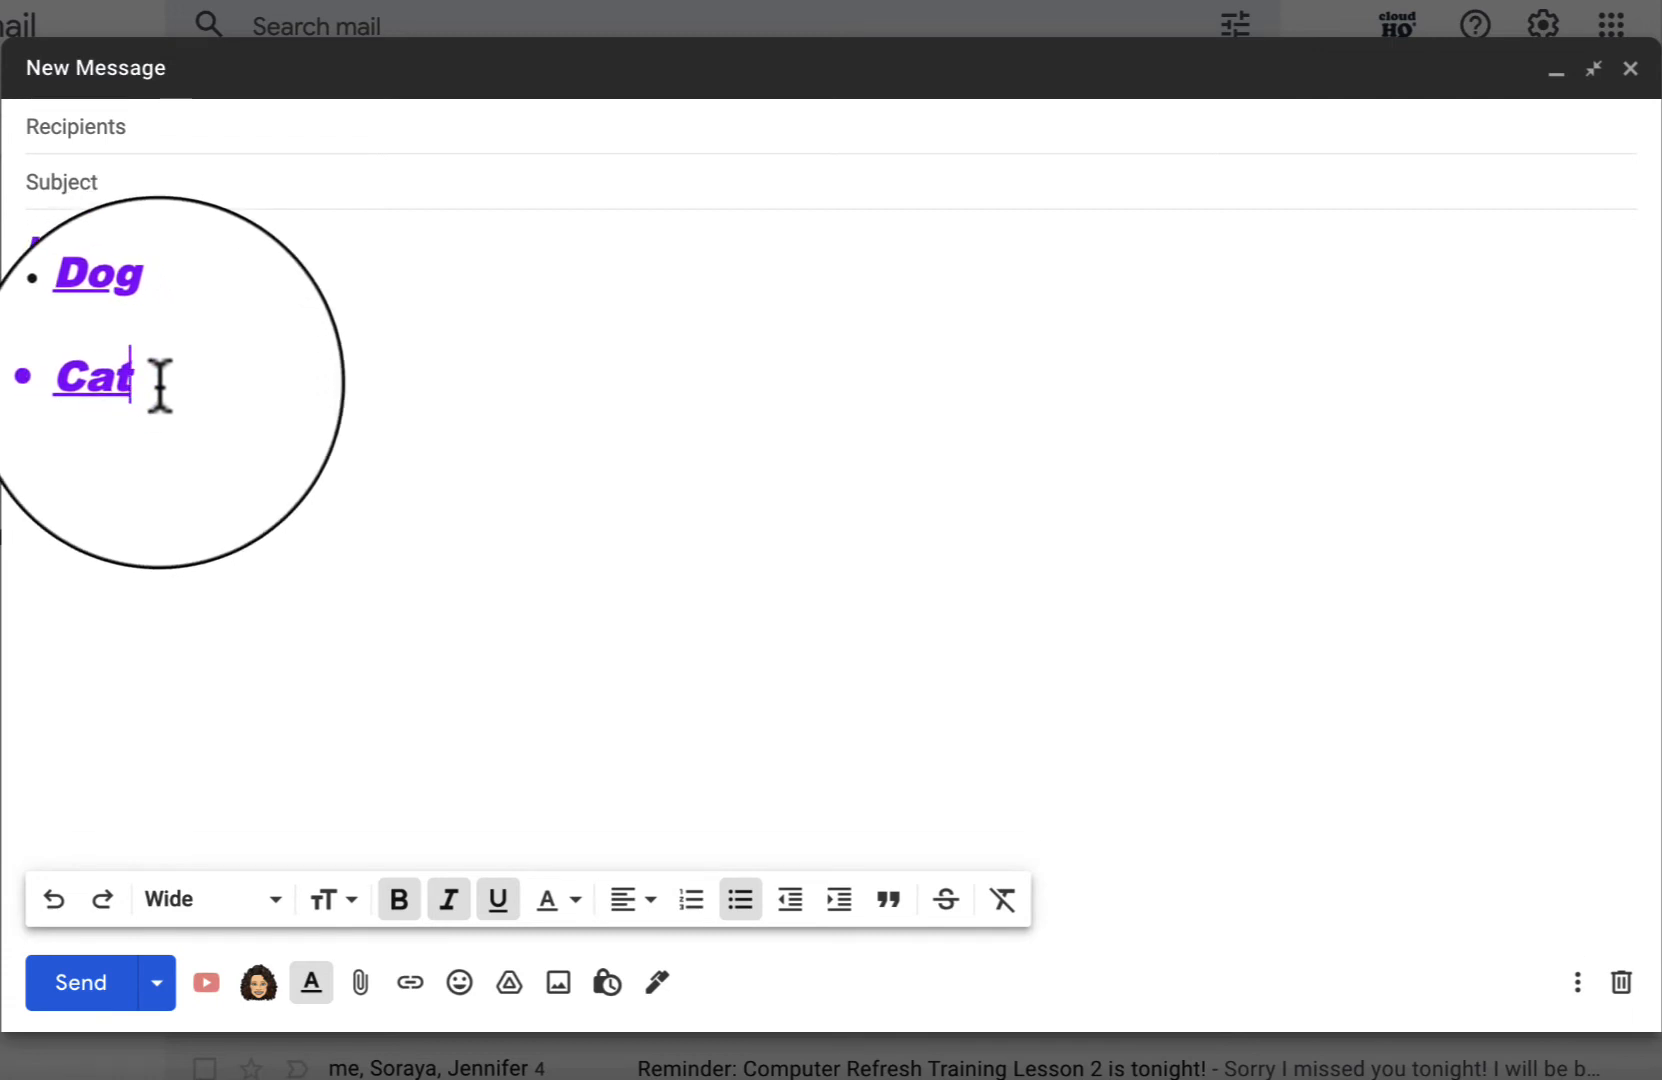
{"action": "key", "text": "Return"}
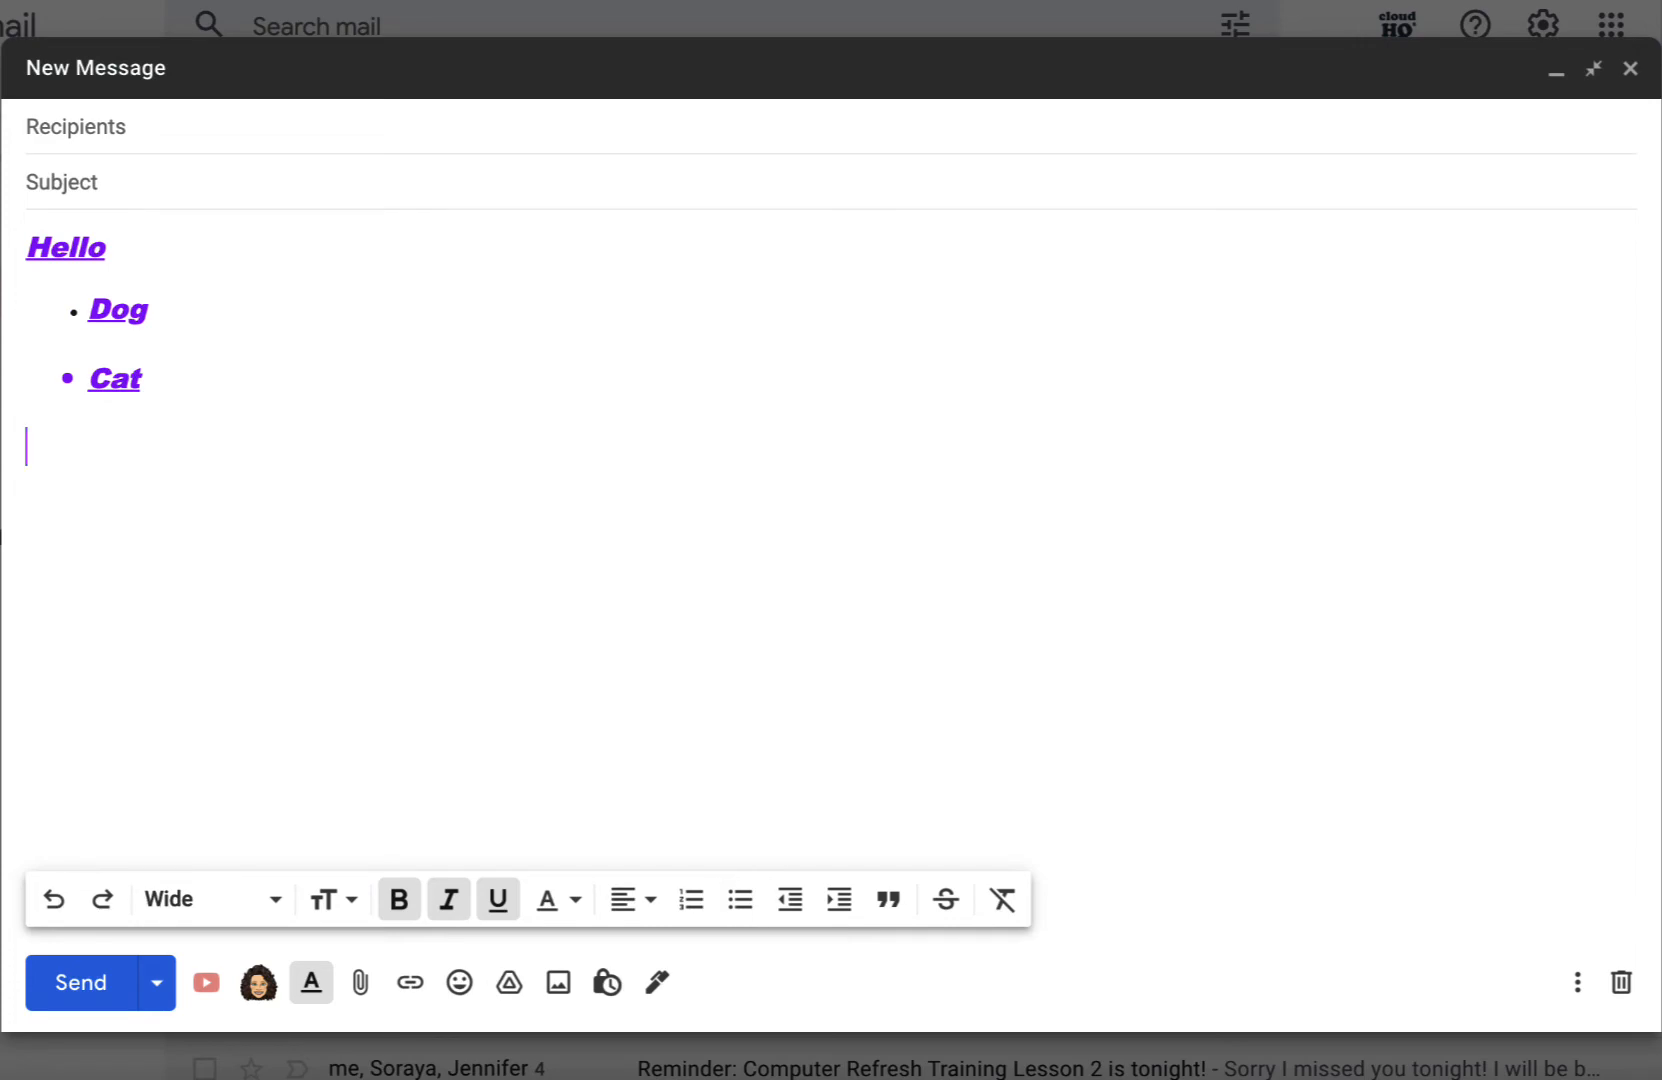
{"action": "type", "text": "Normal text"}
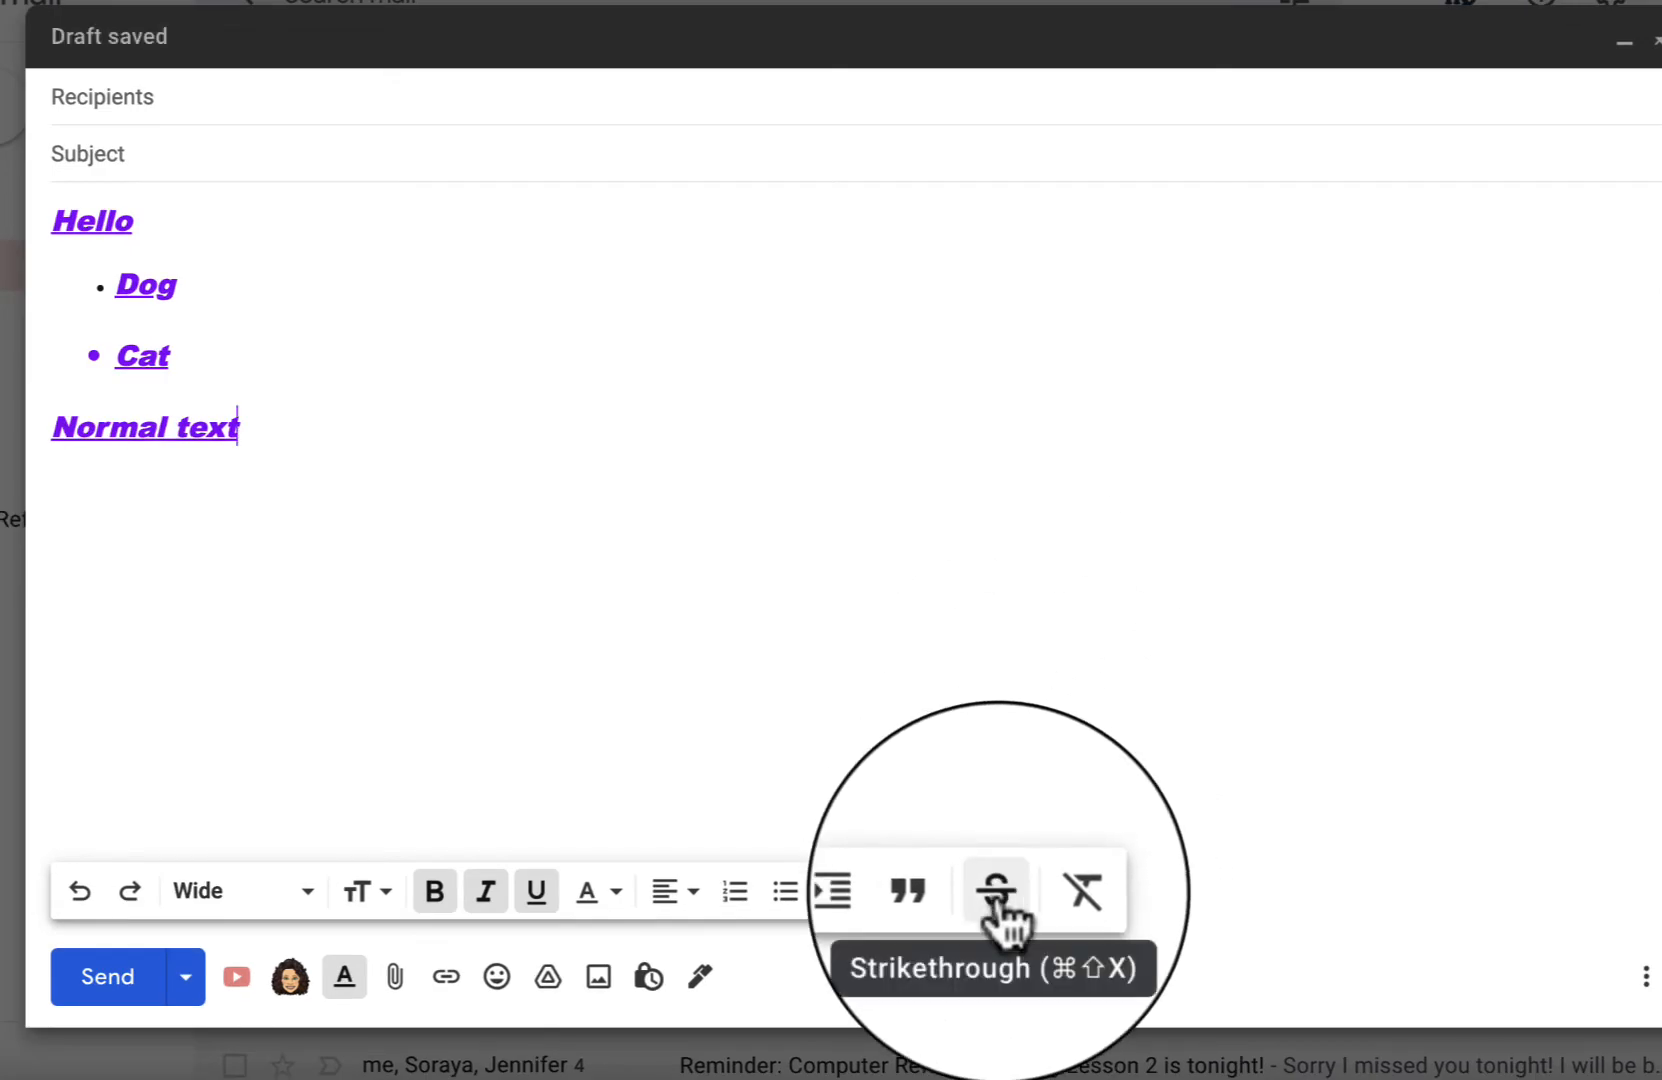
Step: Strike through the "Normal text" line and remove all of its formatting
{"action": "left_click_drag", "start_coordinate": [271, 427], "coordinate": [46, 428]}
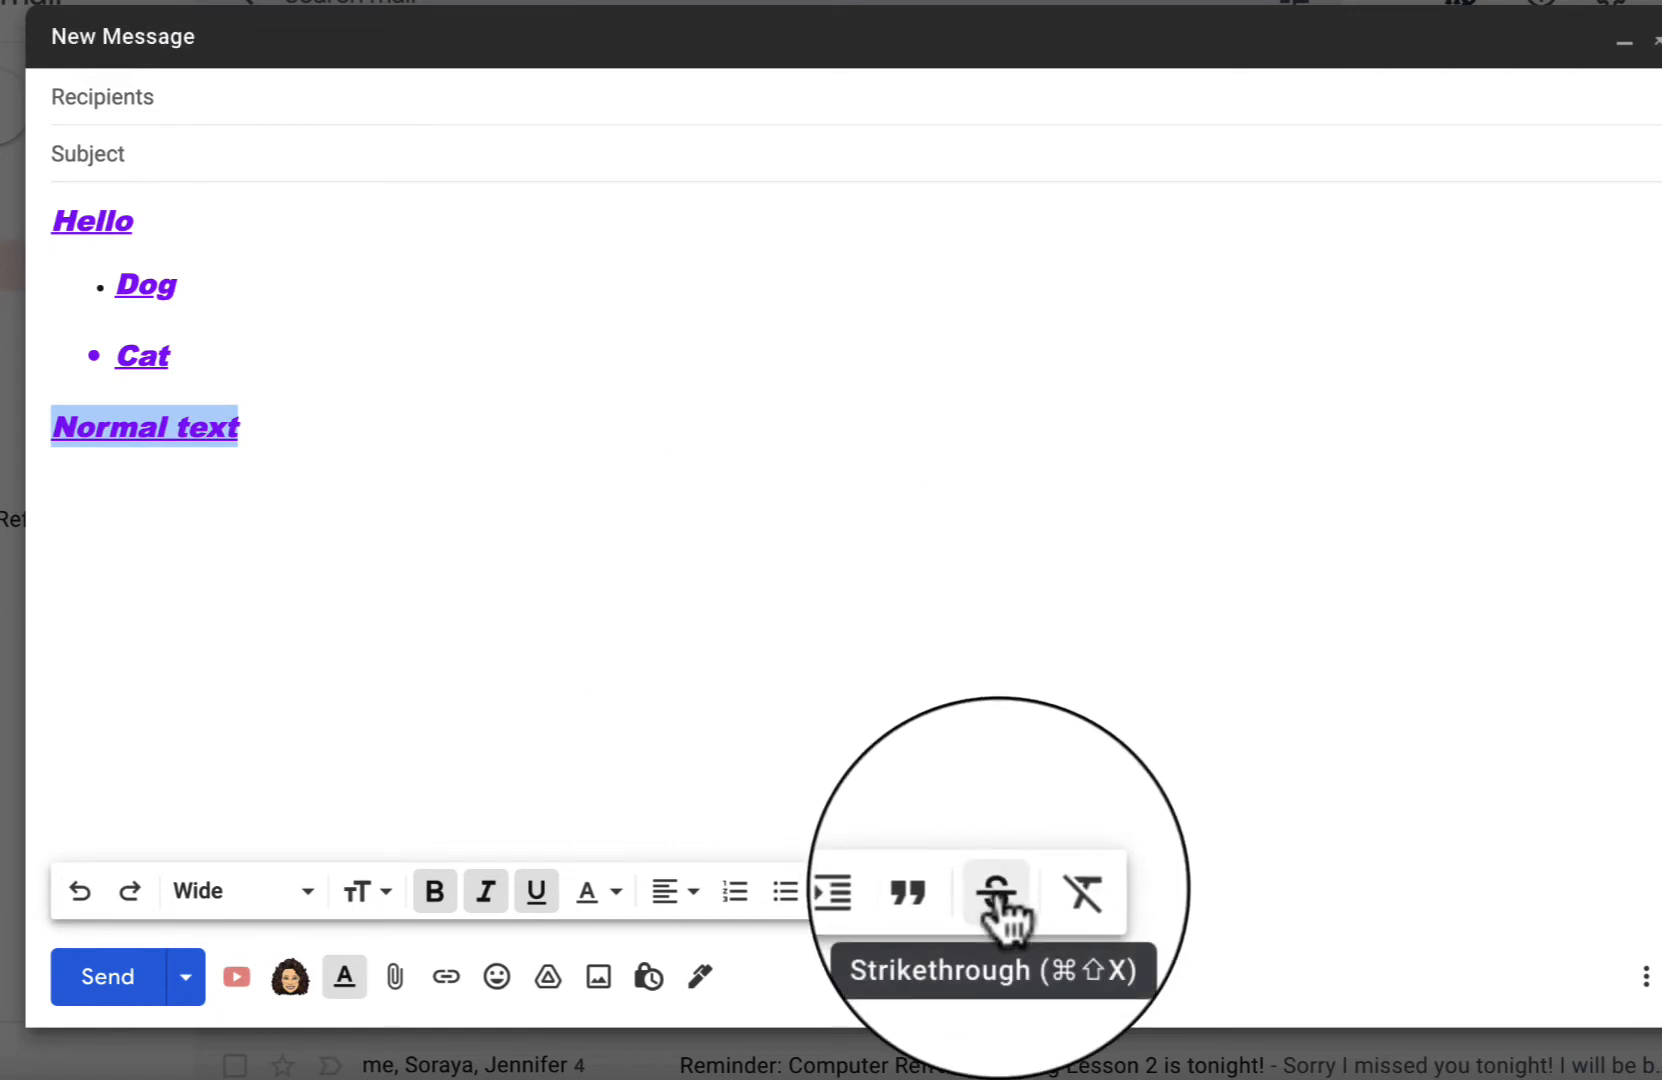
{"action": "left_click", "coordinate": [997, 900]}
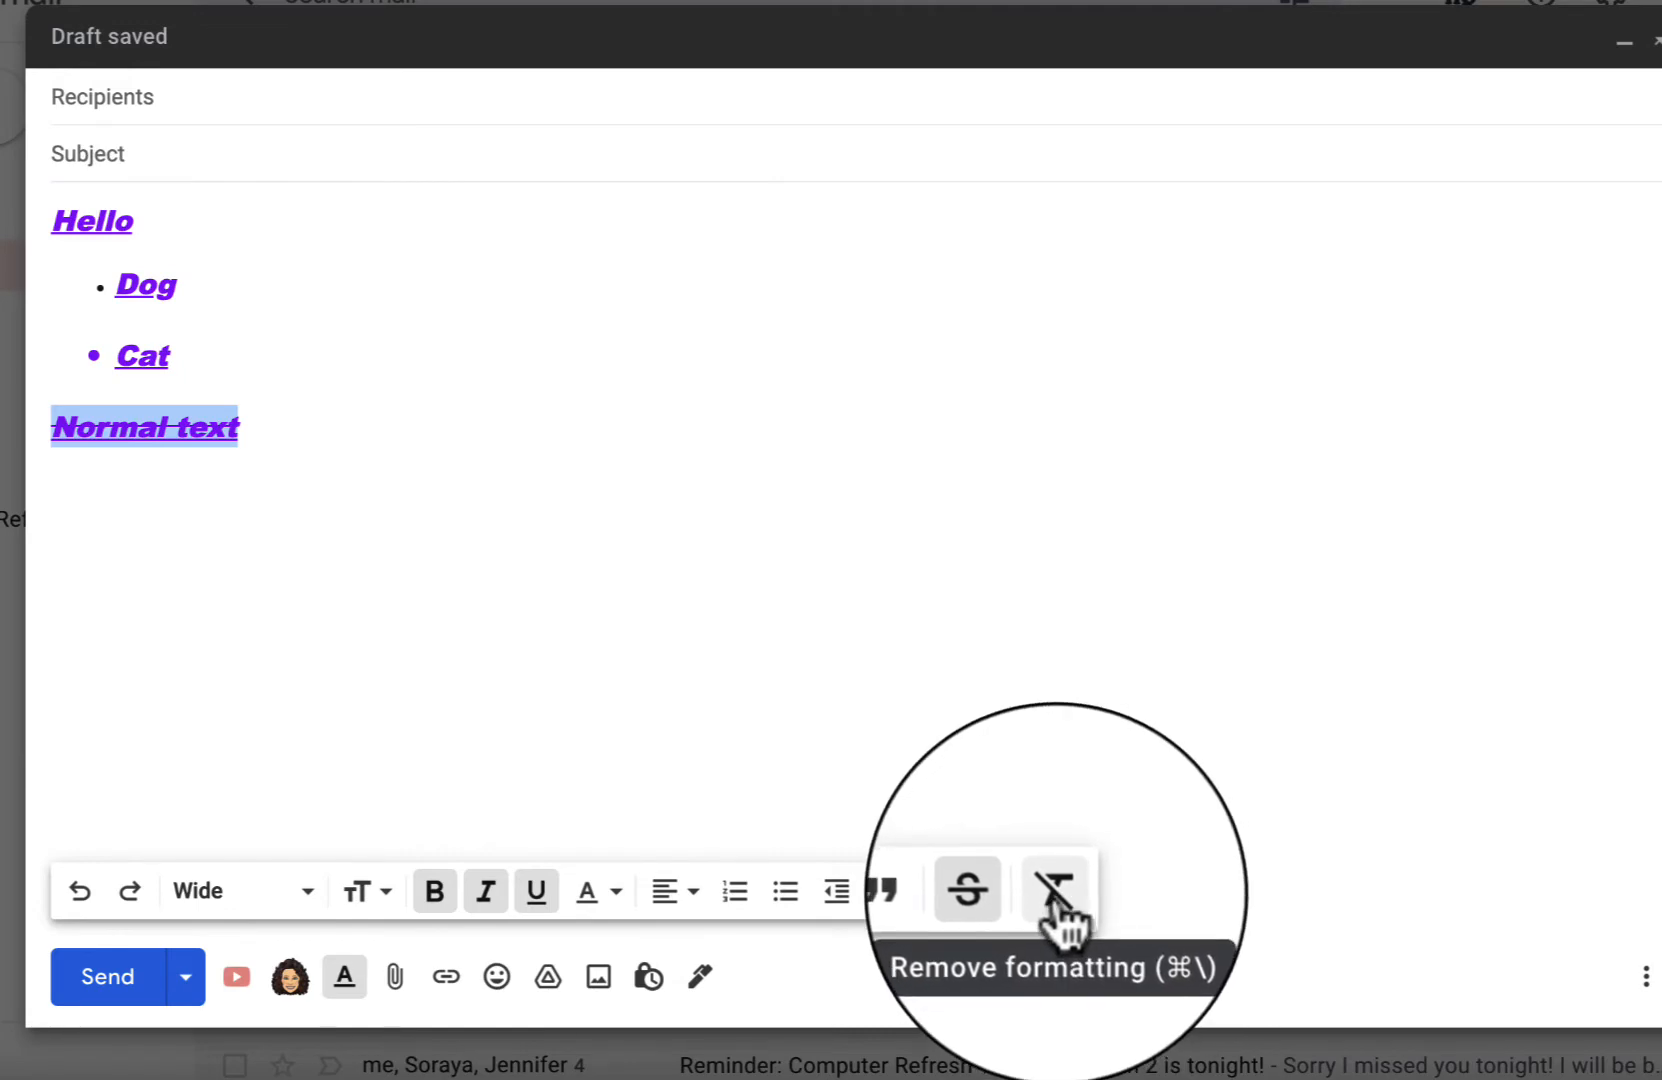
{"action": "left_click", "coordinate": [1053, 895]}
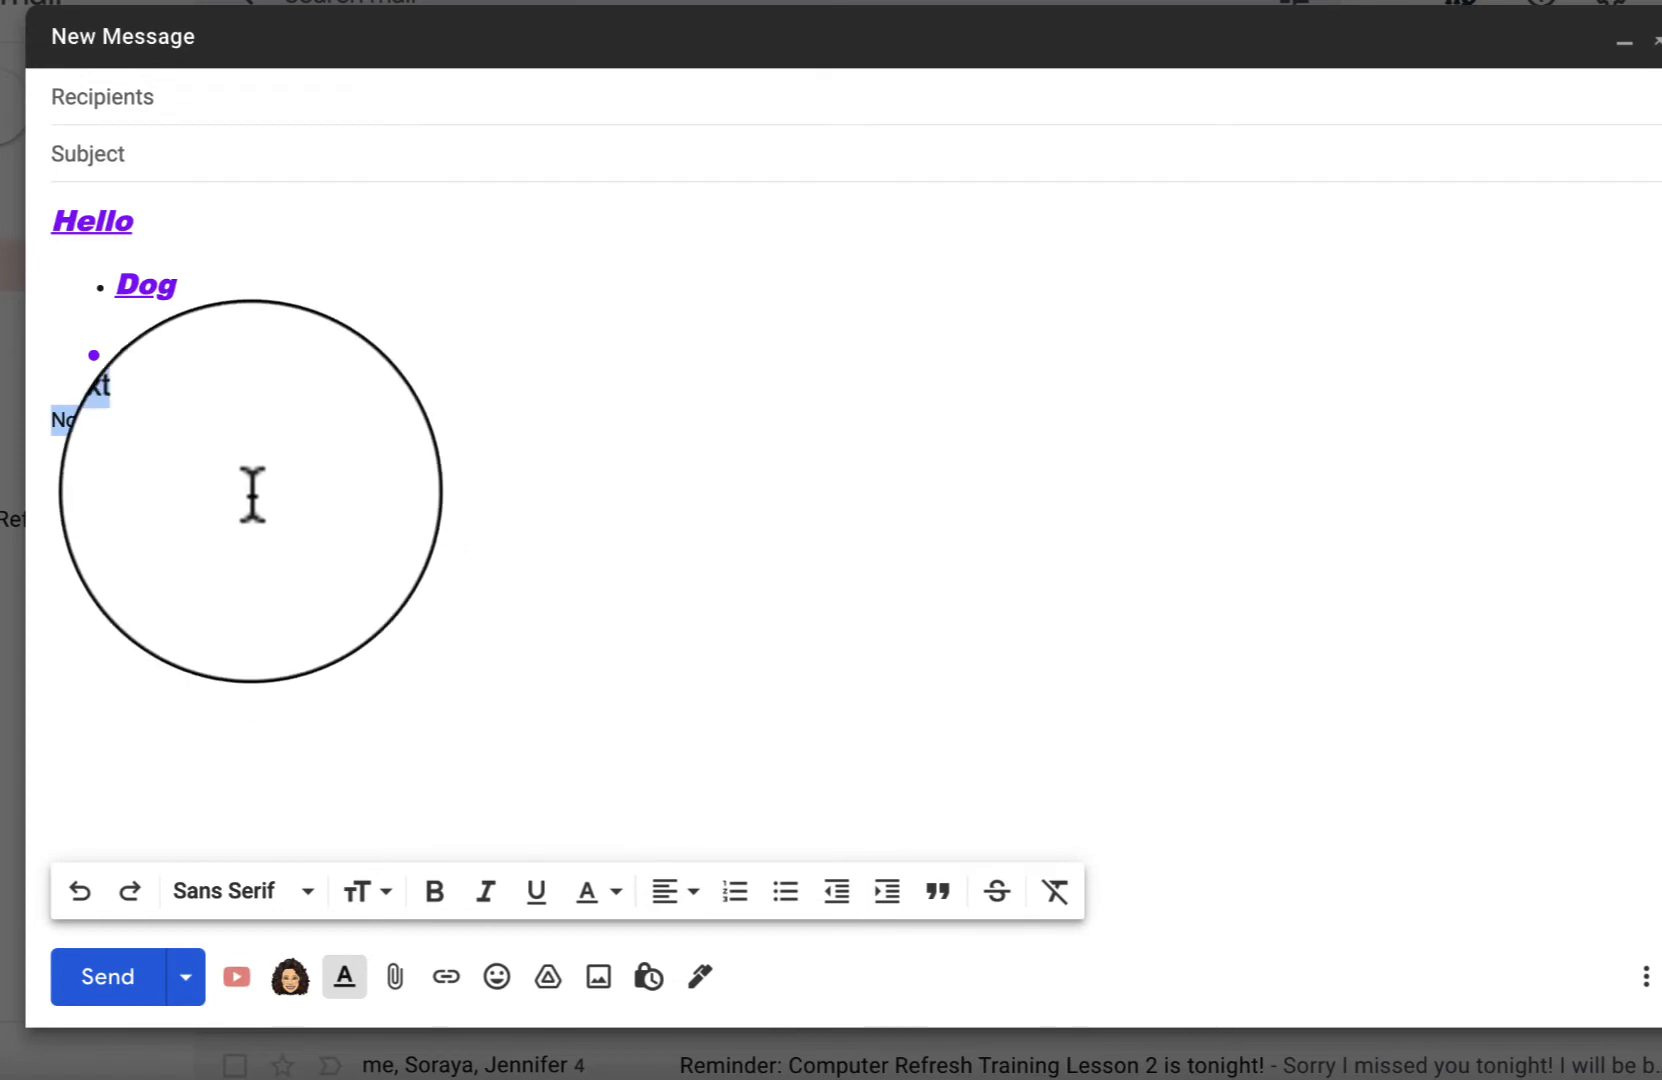
{"action": "left_click", "coordinate": [185, 428]}
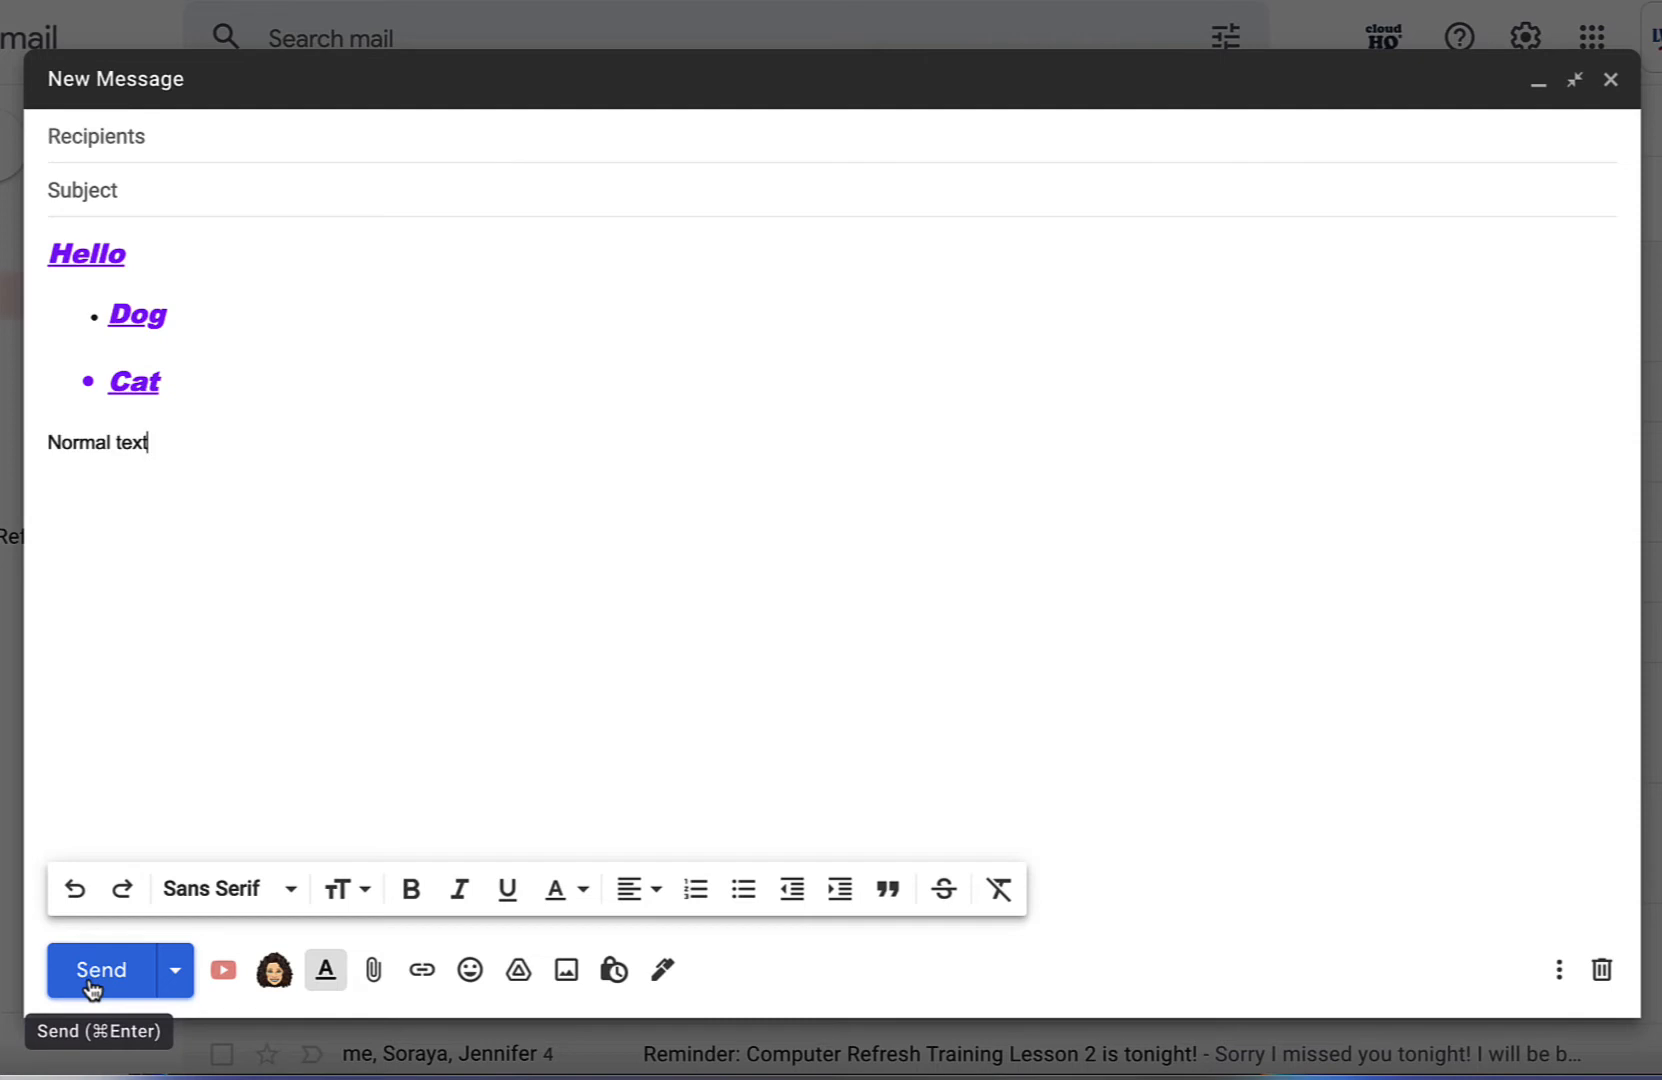
Step: Try to schedule the sending of the message without a recipient, and close the send options
{"action": "left_click", "coordinate": [177, 978]}
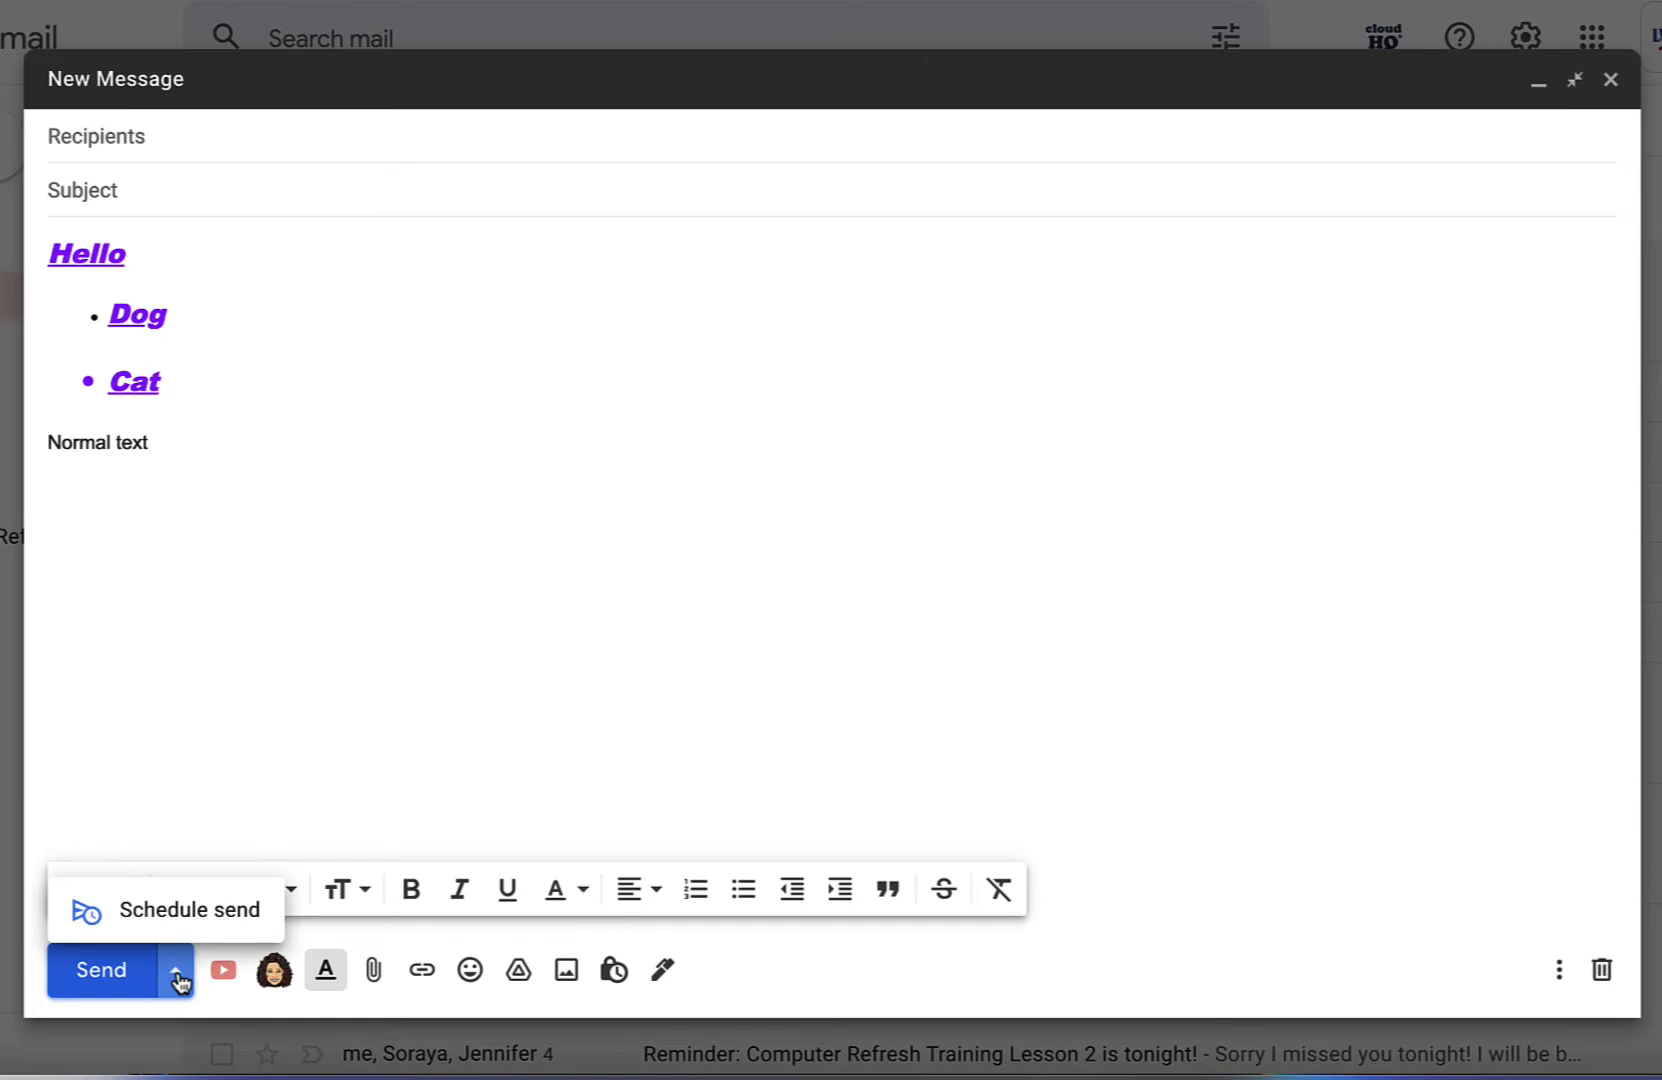
{"action": "left_click", "coordinate": [178, 912]}
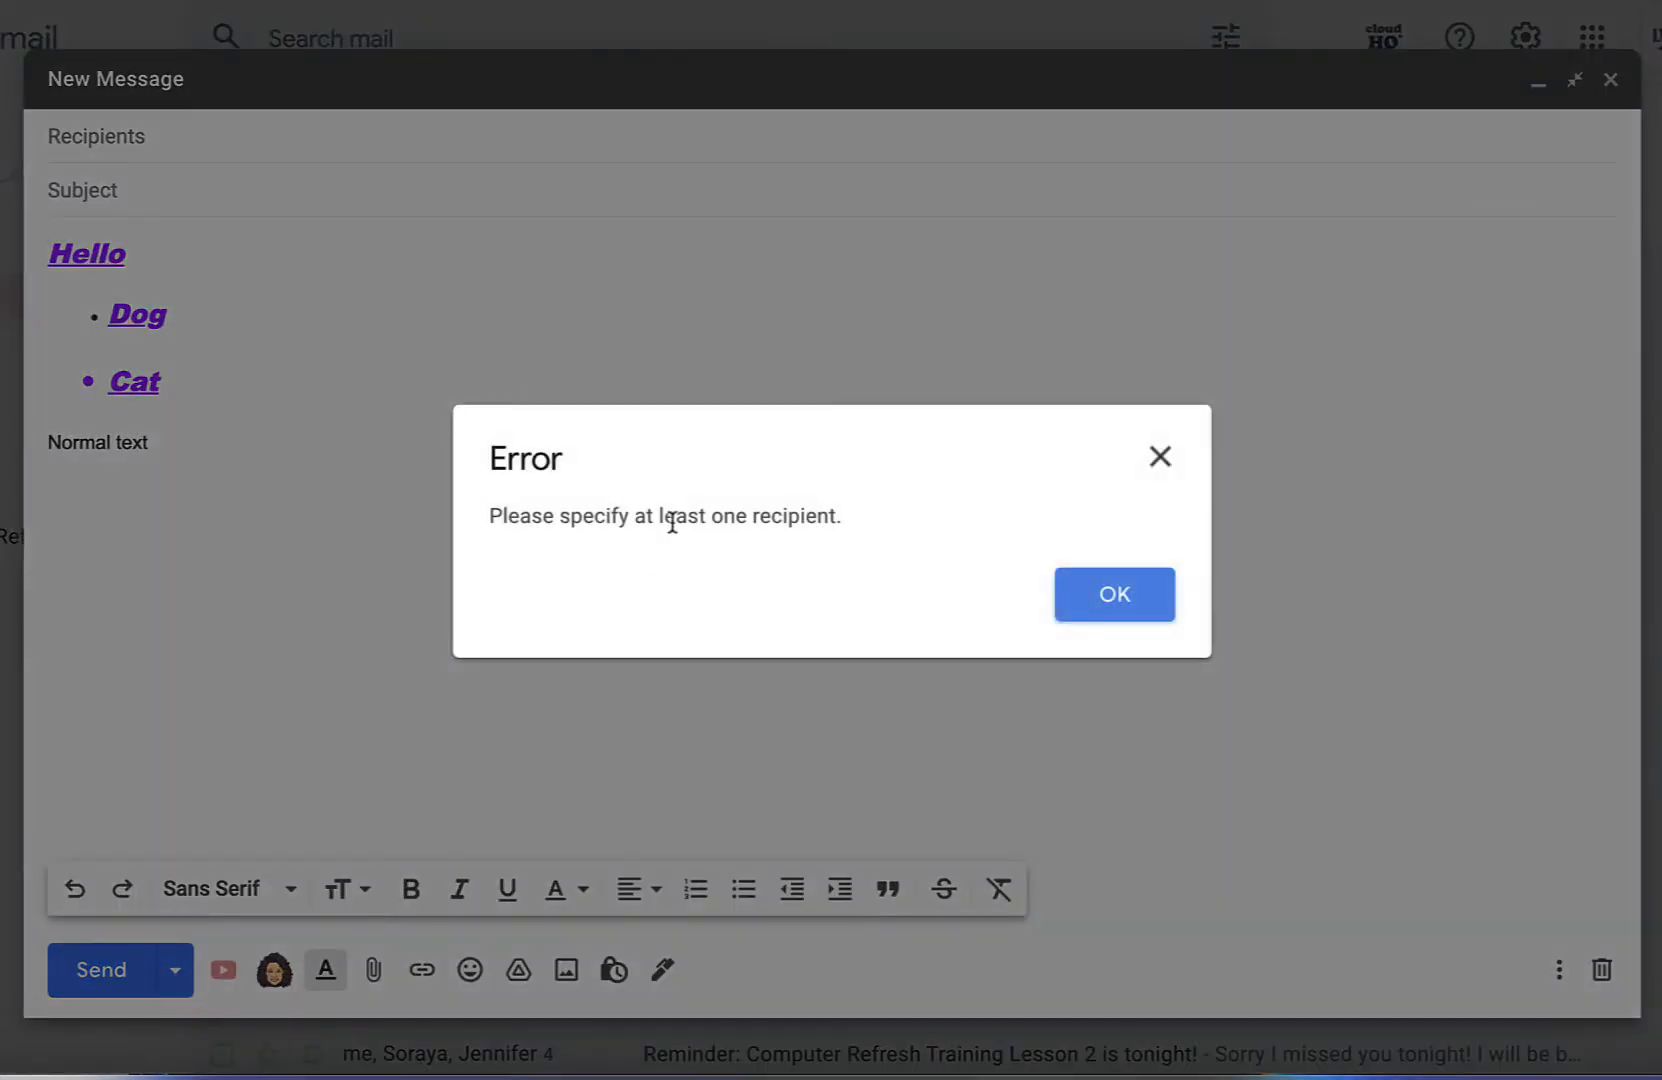
{"action": "left_click", "coordinate": [1162, 459]}
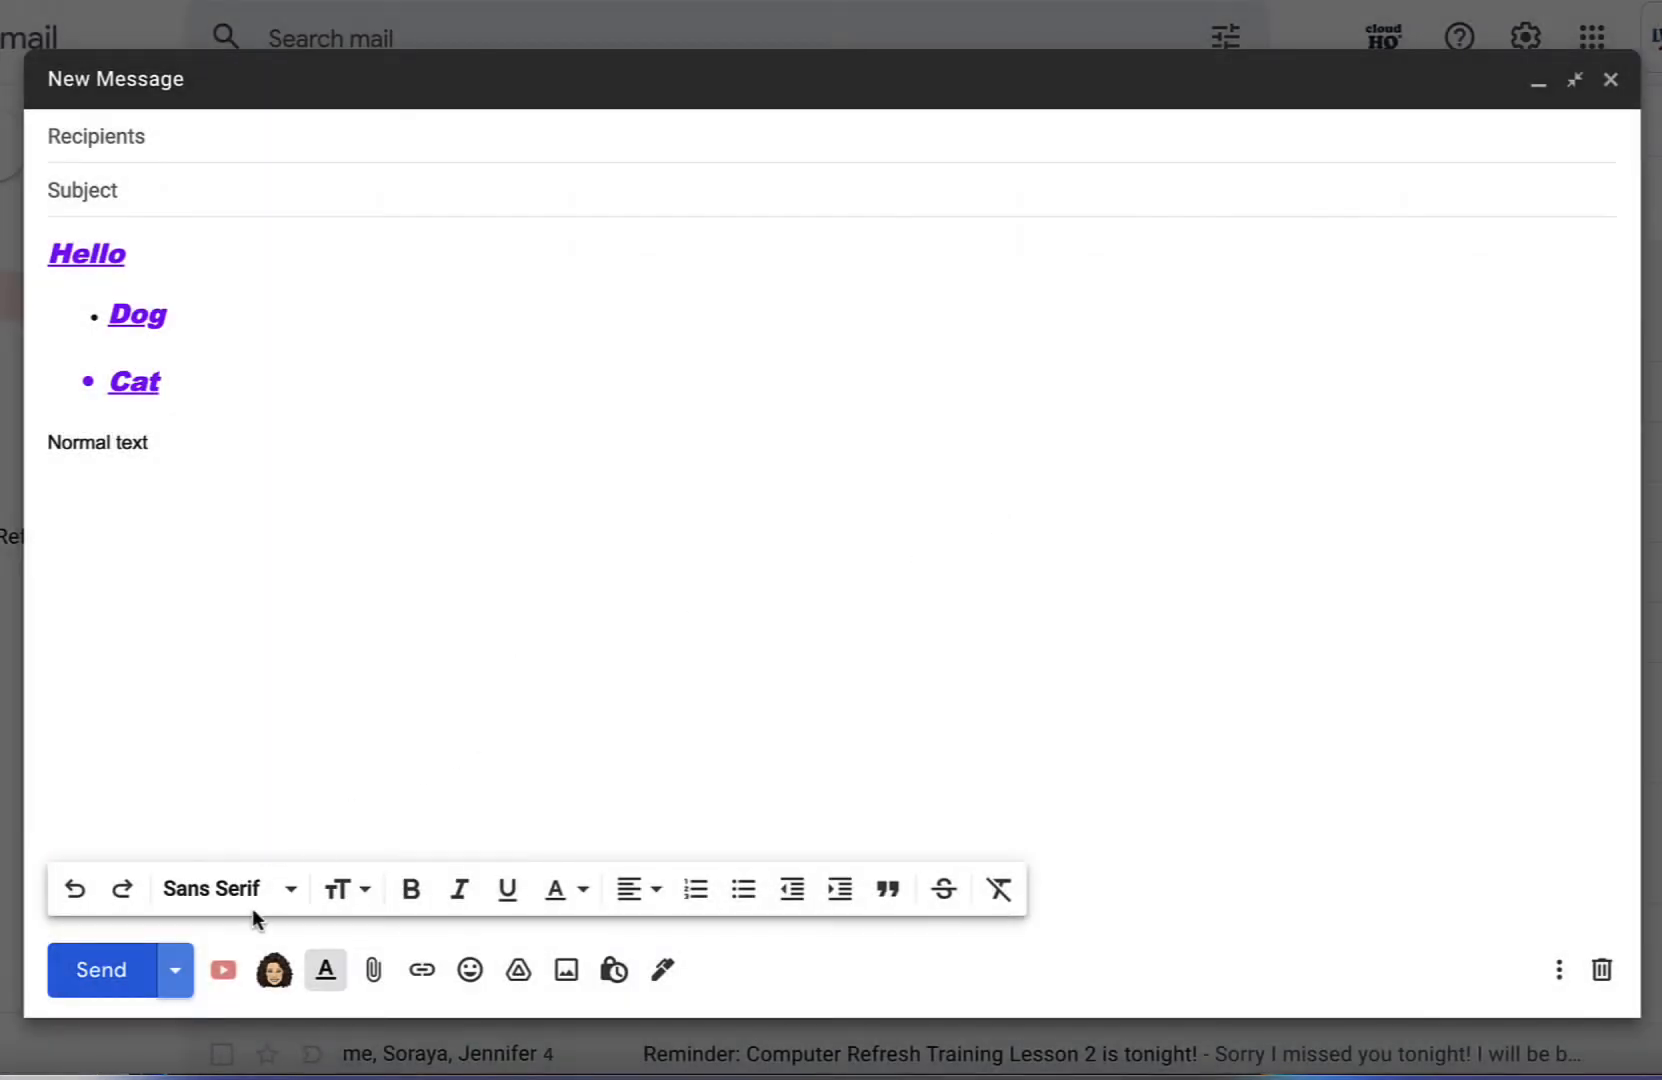
{"action": "left_click", "coordinate": [177, 972]}
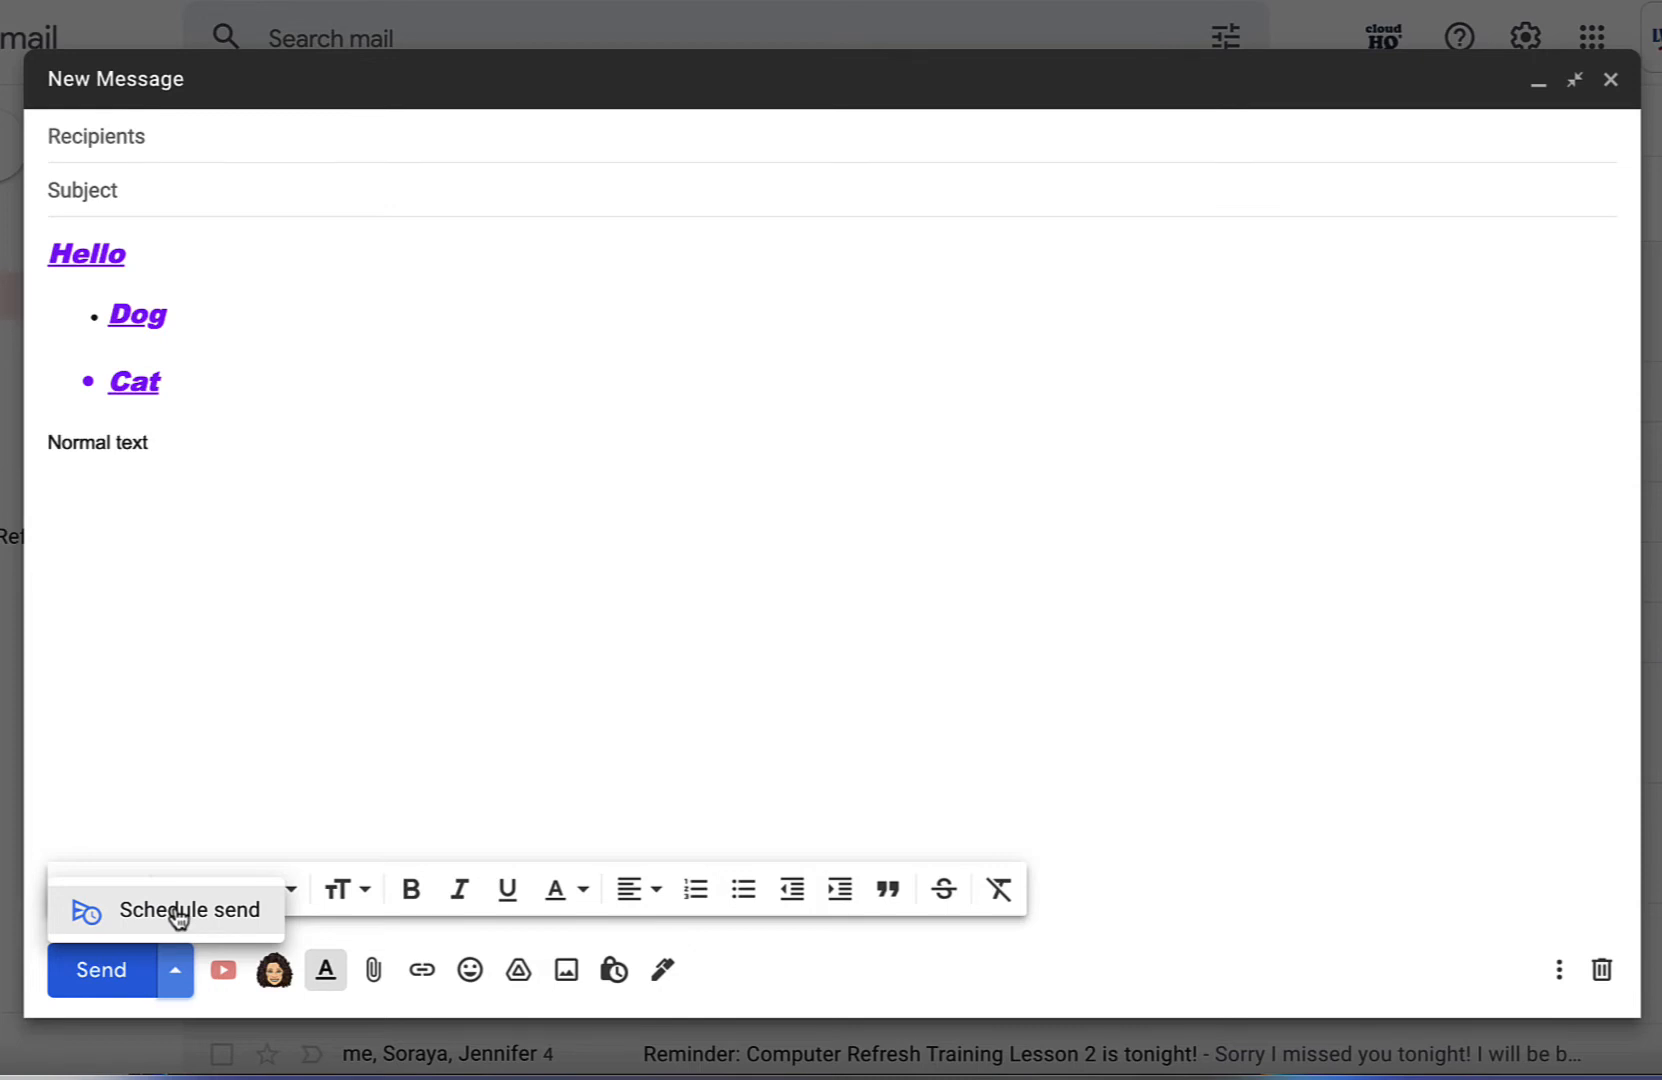
{"action": "left_click", "coordinate": [256, 753]}
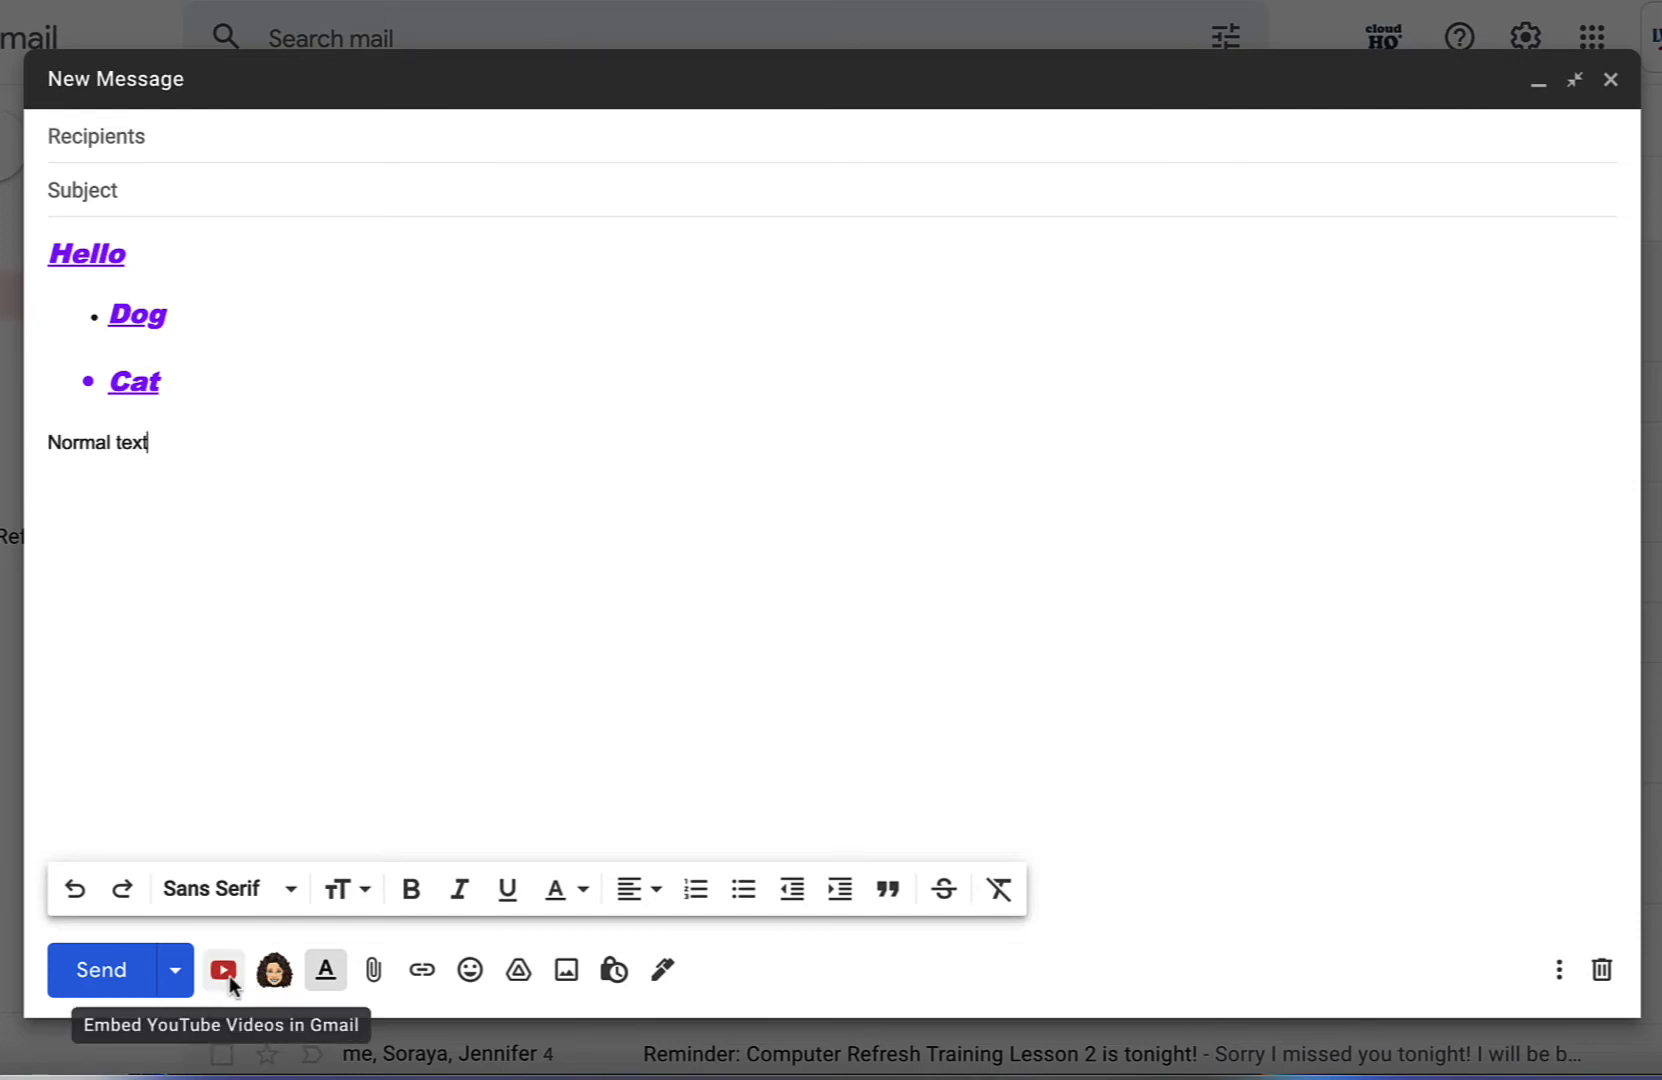
Step: Hide and restore the formatting options, and view the file attachment dialog without attaching anything
{"action": "left_click", "coordinate": [326, 975]}
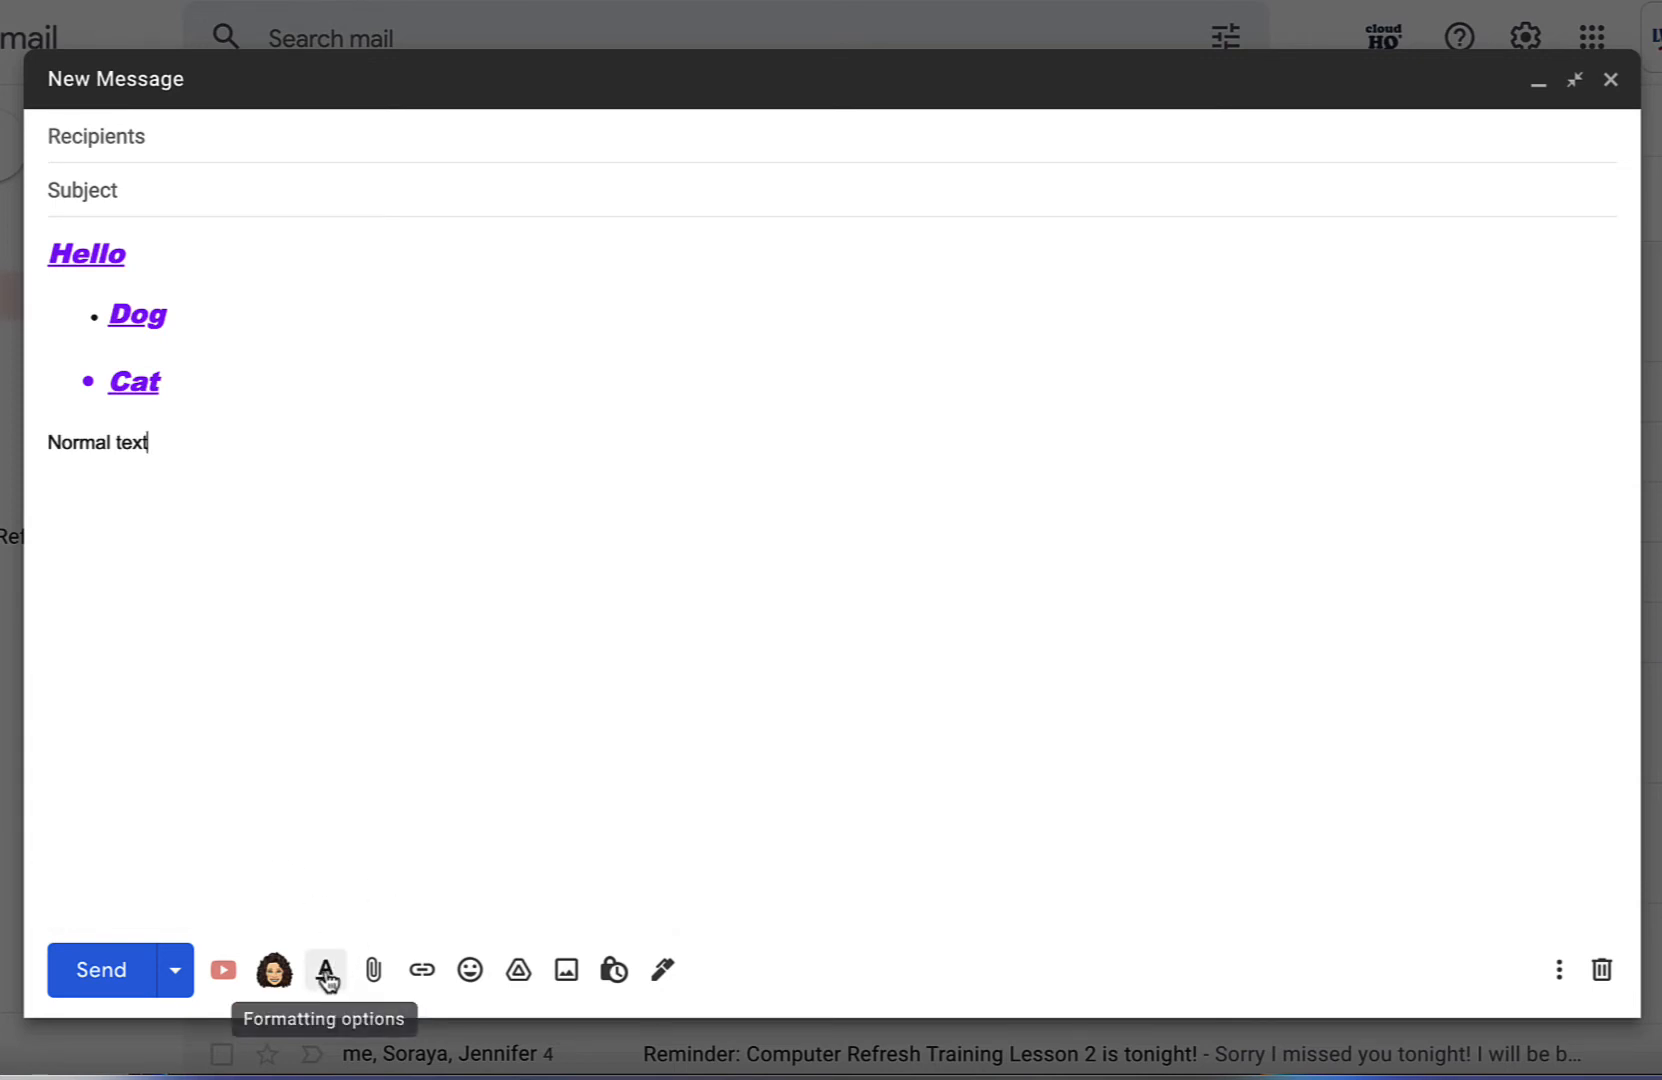
{"action": "left_click", "coordinate": [326, 975]}
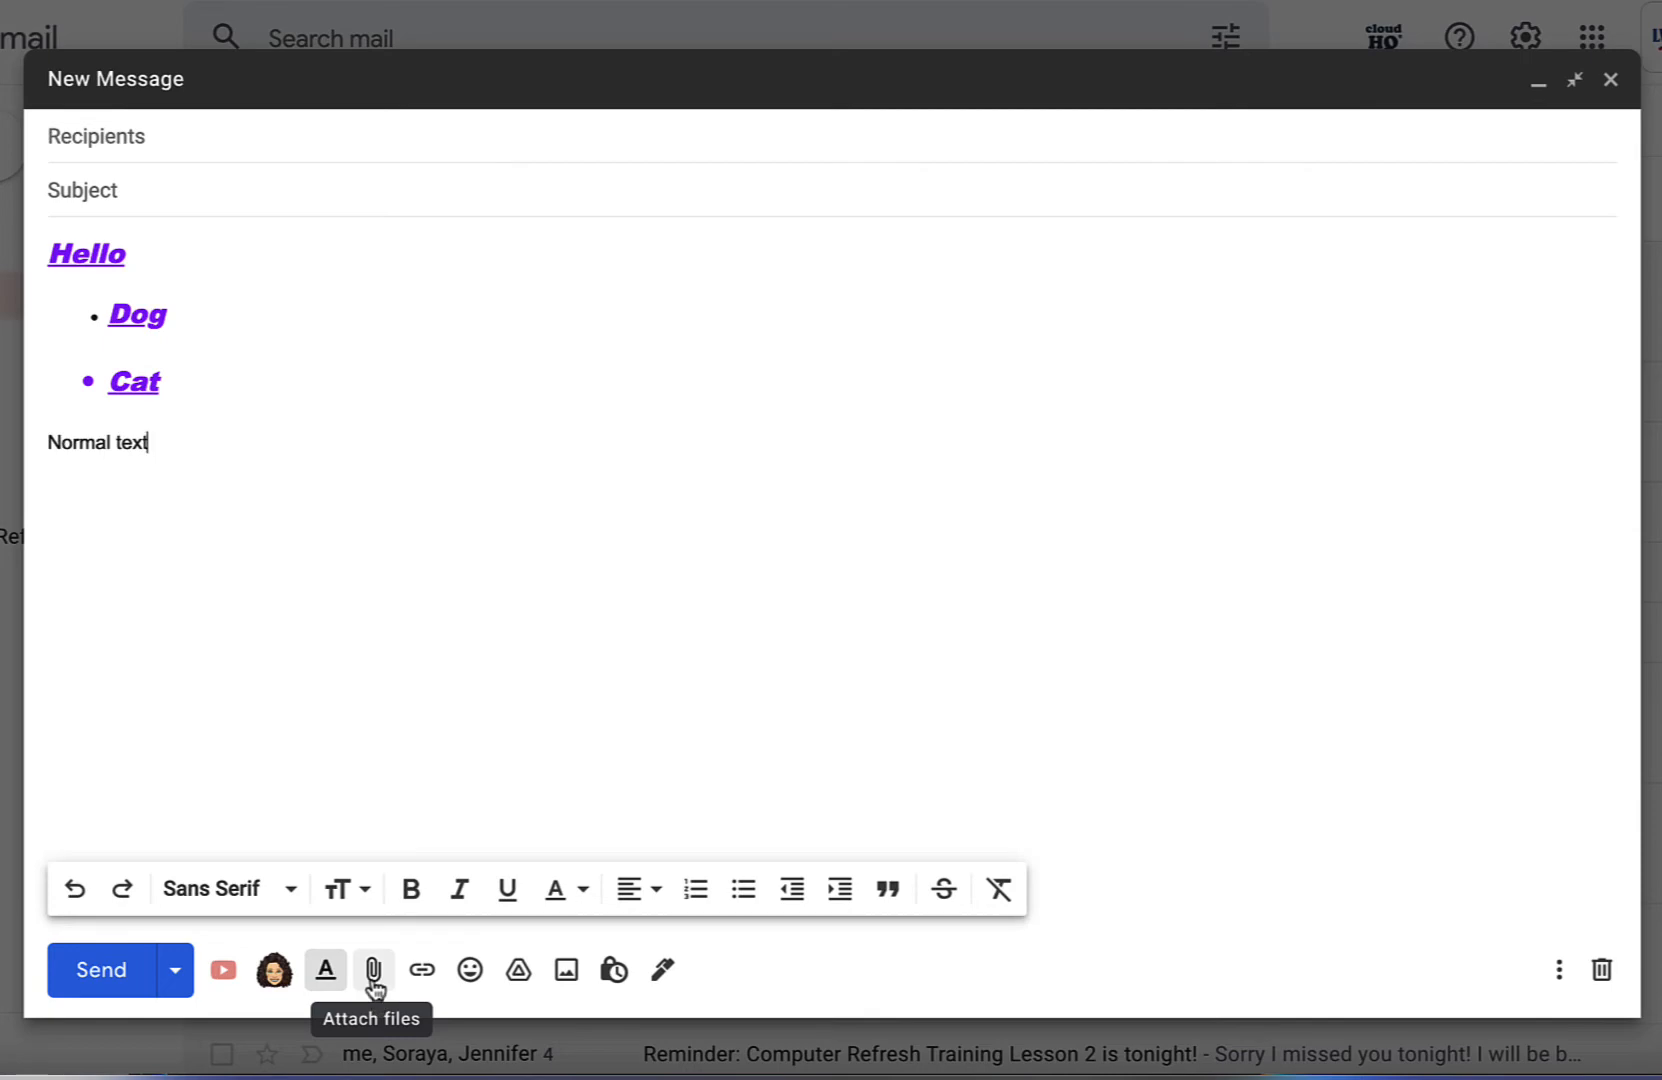
{"action": "left_click", "coordinate": [376, 980]}
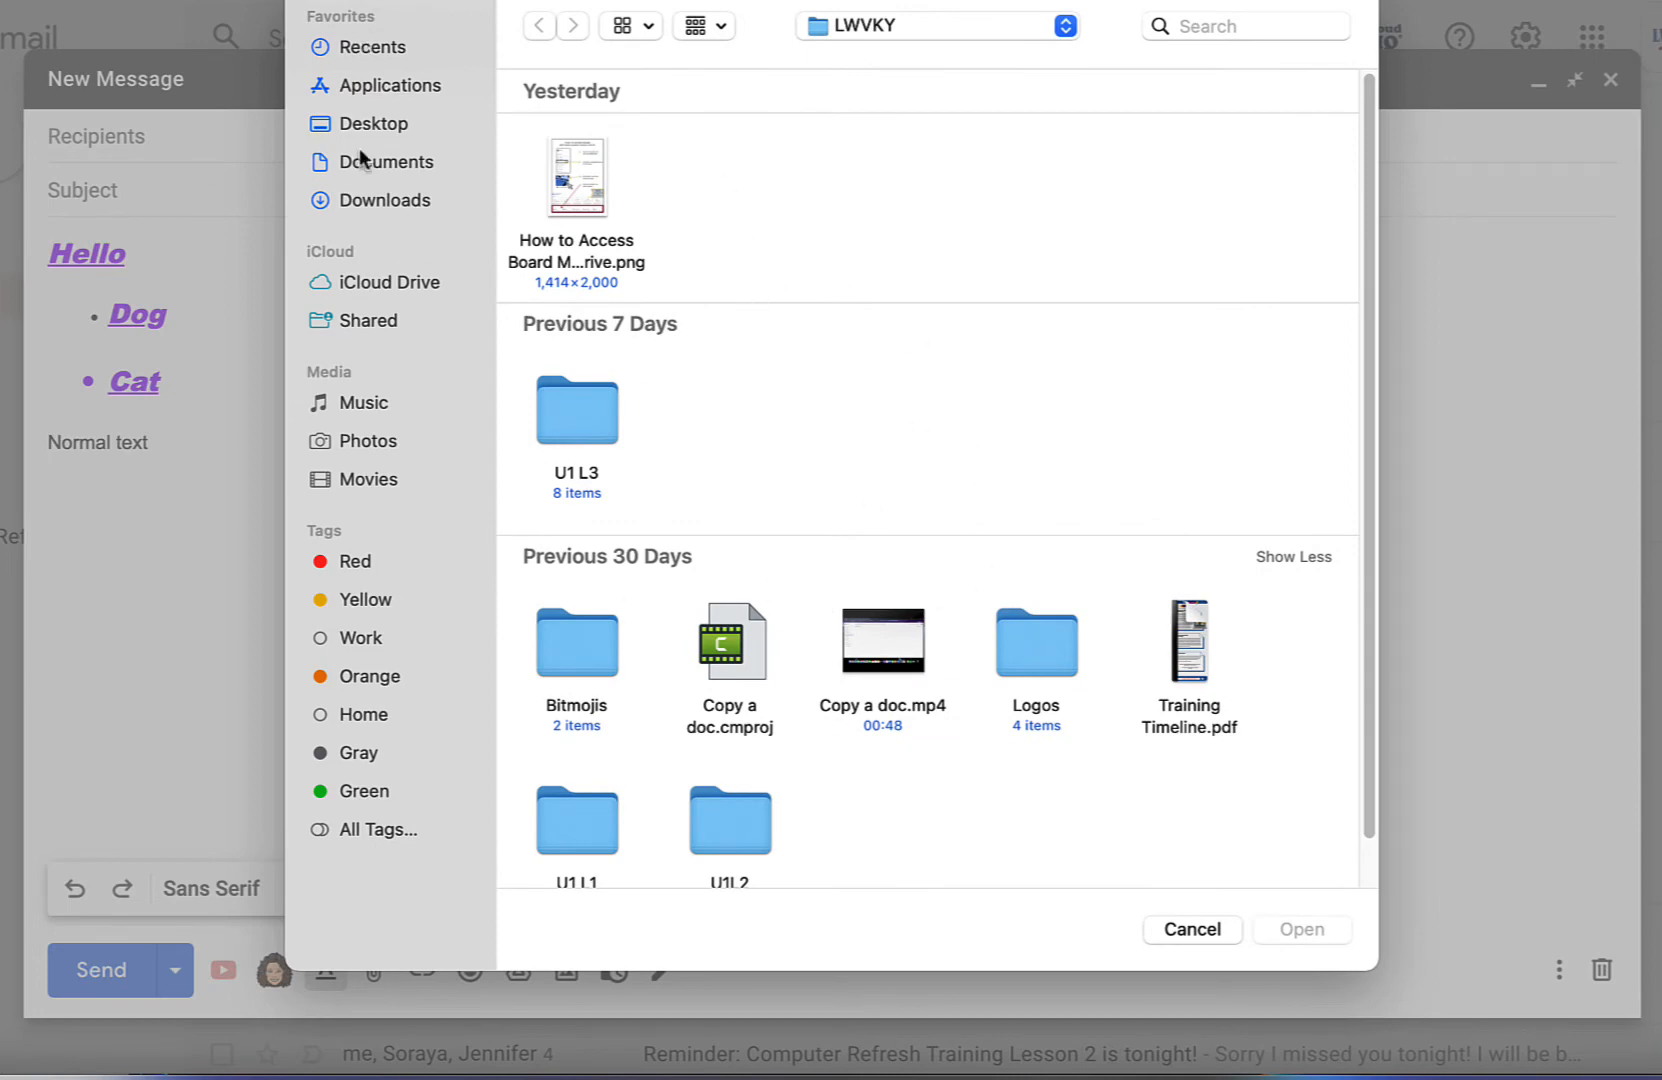
{"action": "left_click", "coordinate": [1213, 940]}
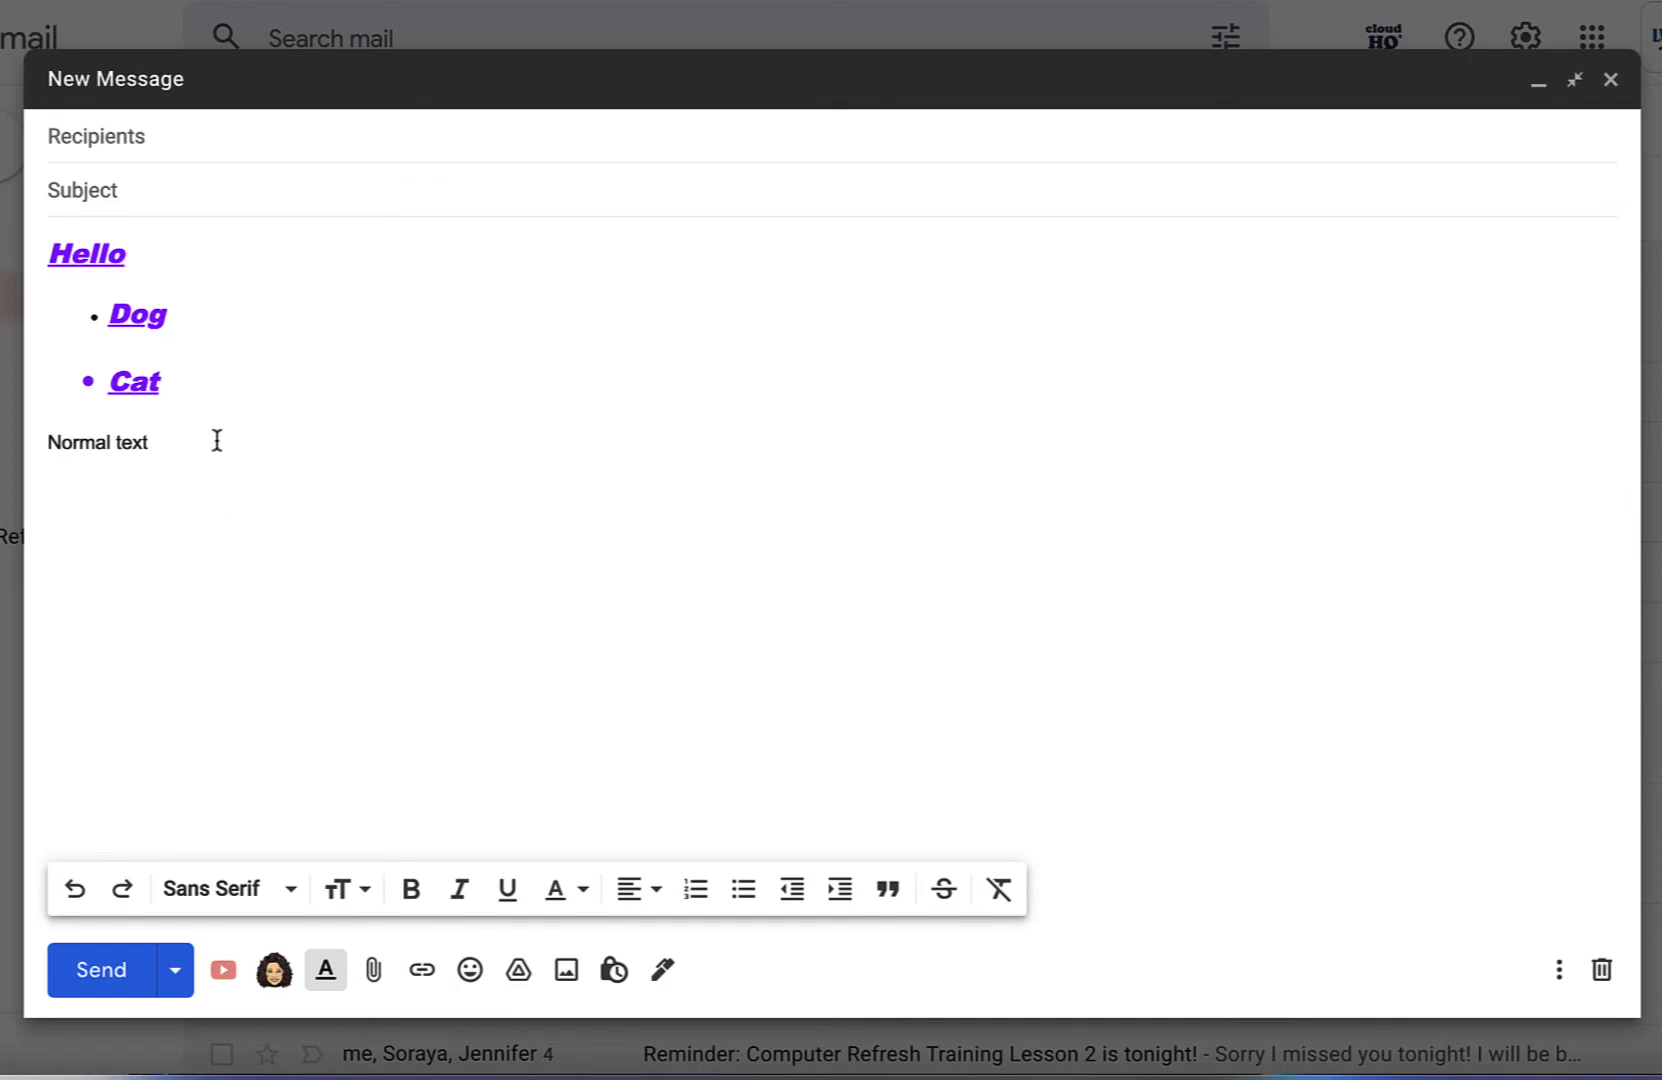
Step: Write "Lwvky.org" below the "Normal text" line, leaving one blank line between them
{"action": "key", "text": "Return"}
{"action": "key", "text": "Return"}
{"action": "type", "text": "Lwvky.org"}
Step: Turn the Lwvky.org text in the message body into a hyperlink
{"action": "left_click_drag", "start_coordinate": [150, 499], "coordinate": [41, 507]}
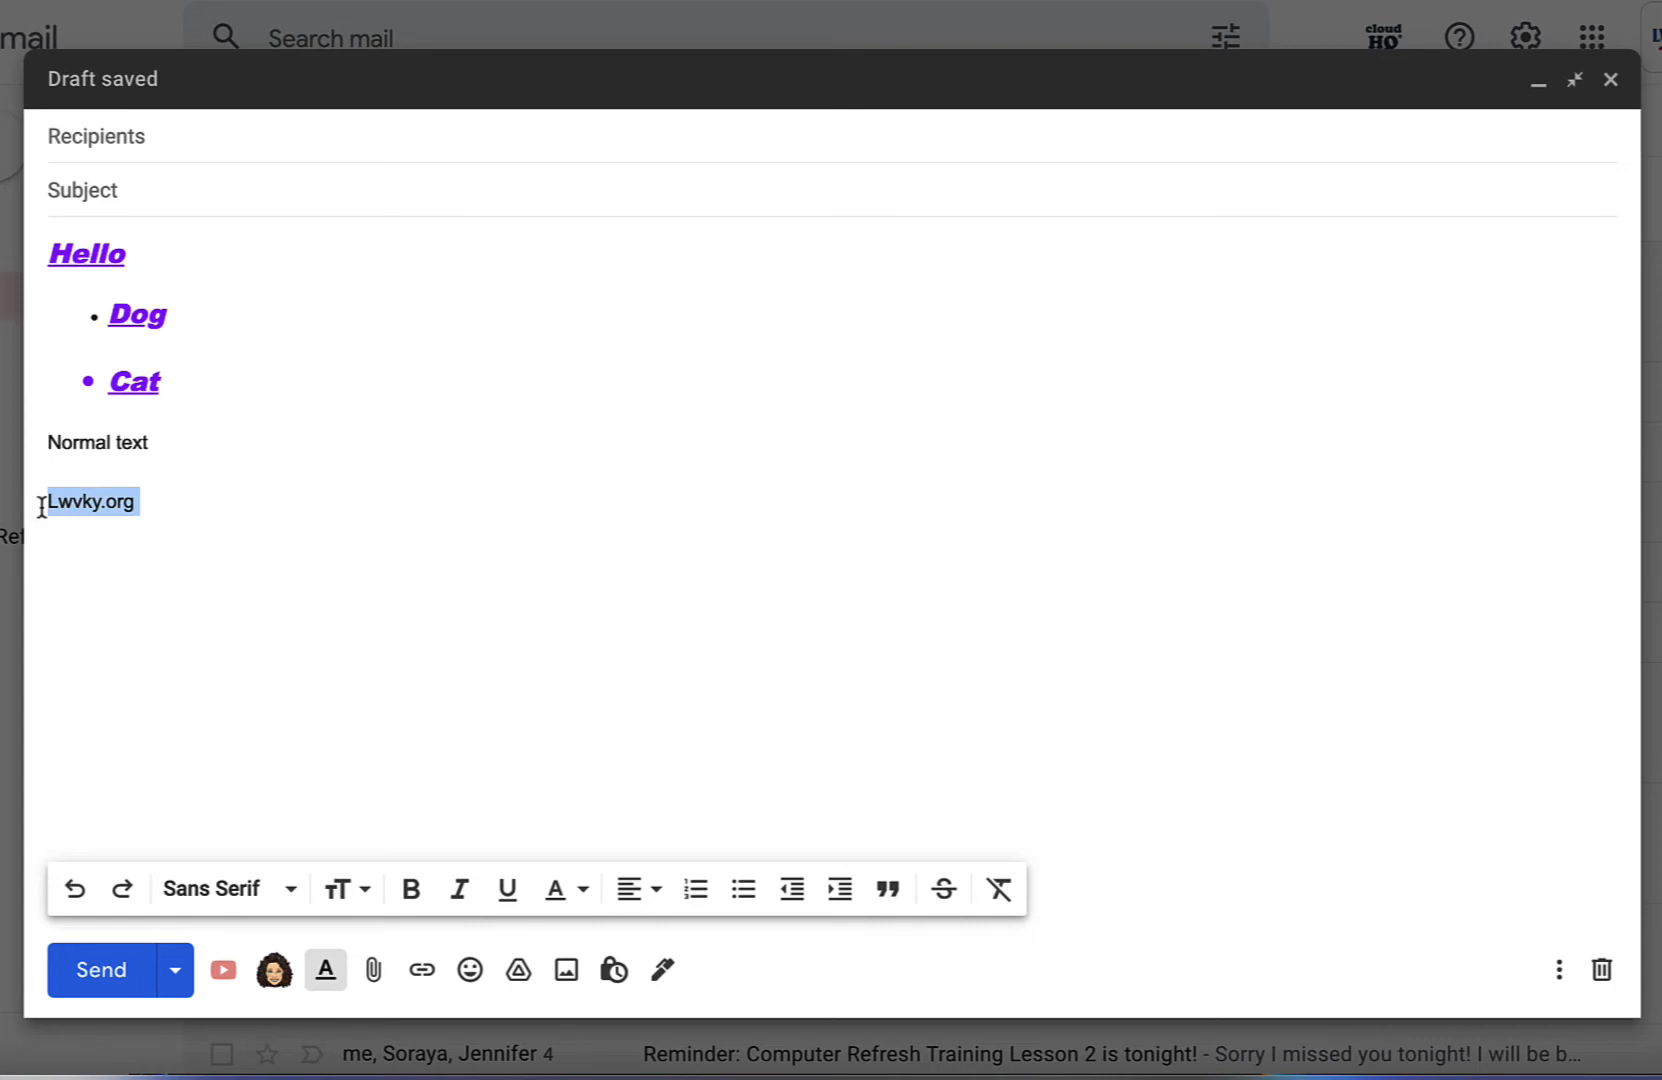
{"action": "left_click", "coordinate": [141, 505]}
{"action": "left_click_drag", "start_coordinate": [139, 503], "coordinate": [46, 505]}
{"action": "right_click", "coordinate": [55, 506]}
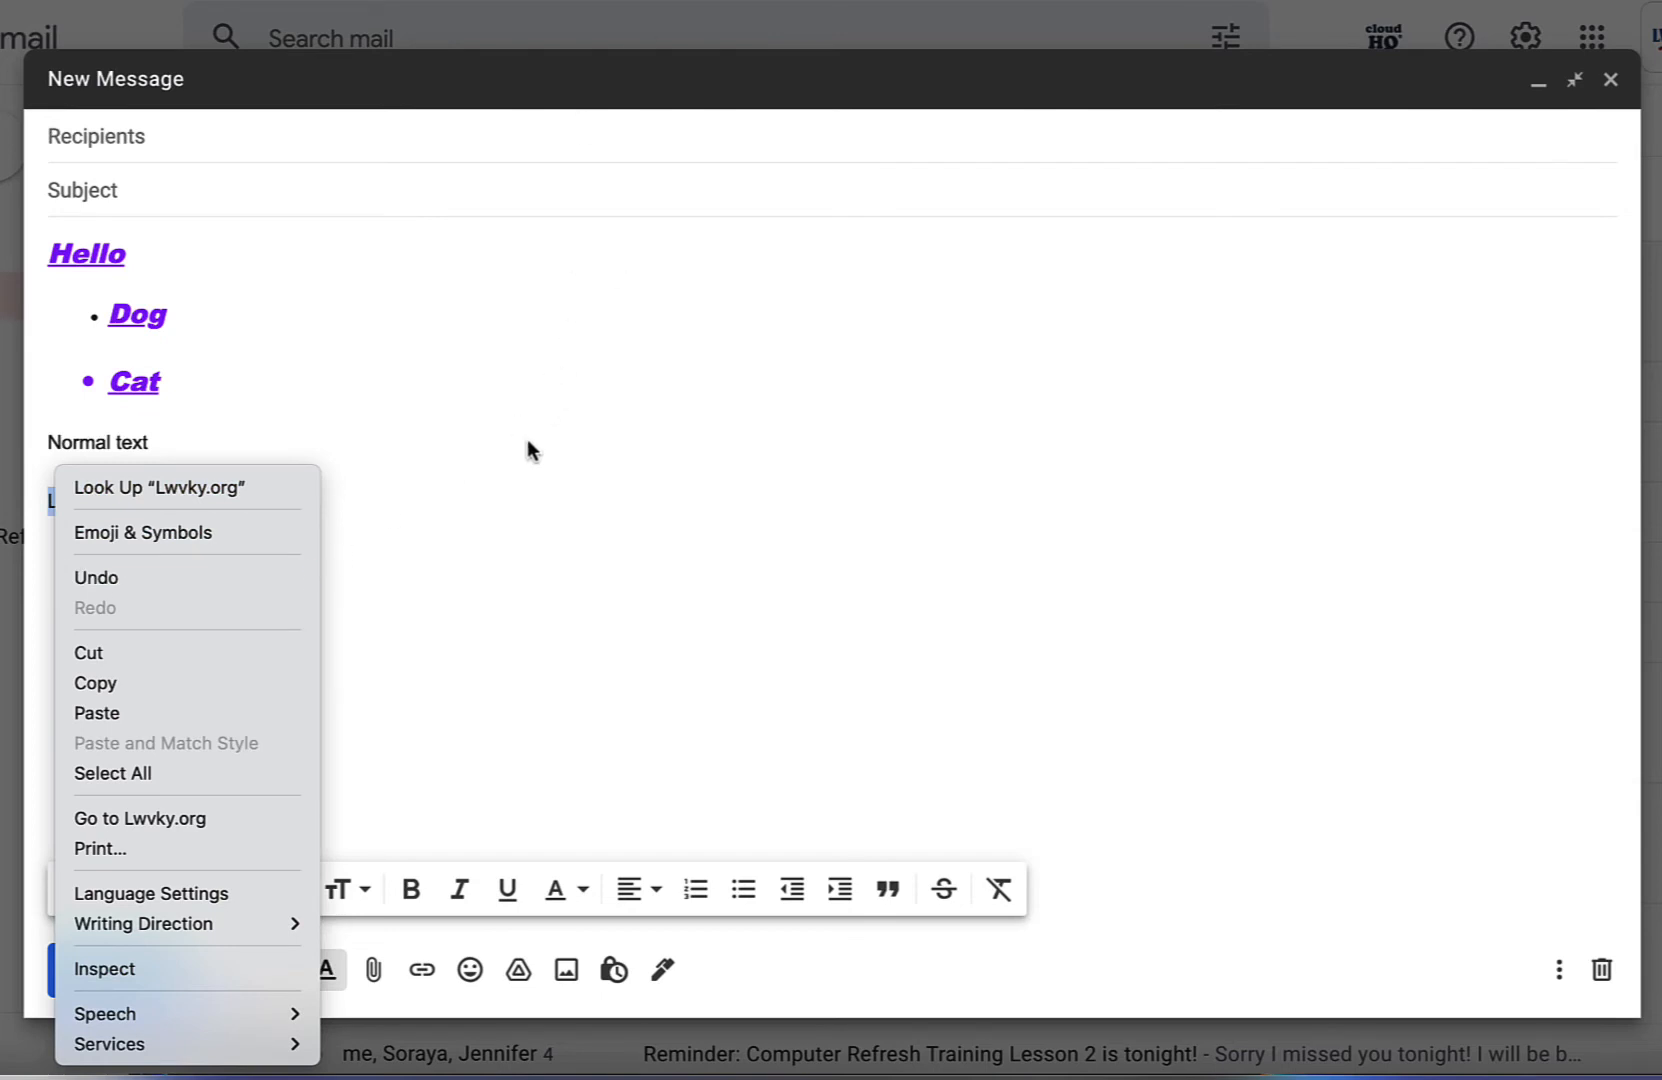
{"action": "left_click", "coordinate": [401, 497]}
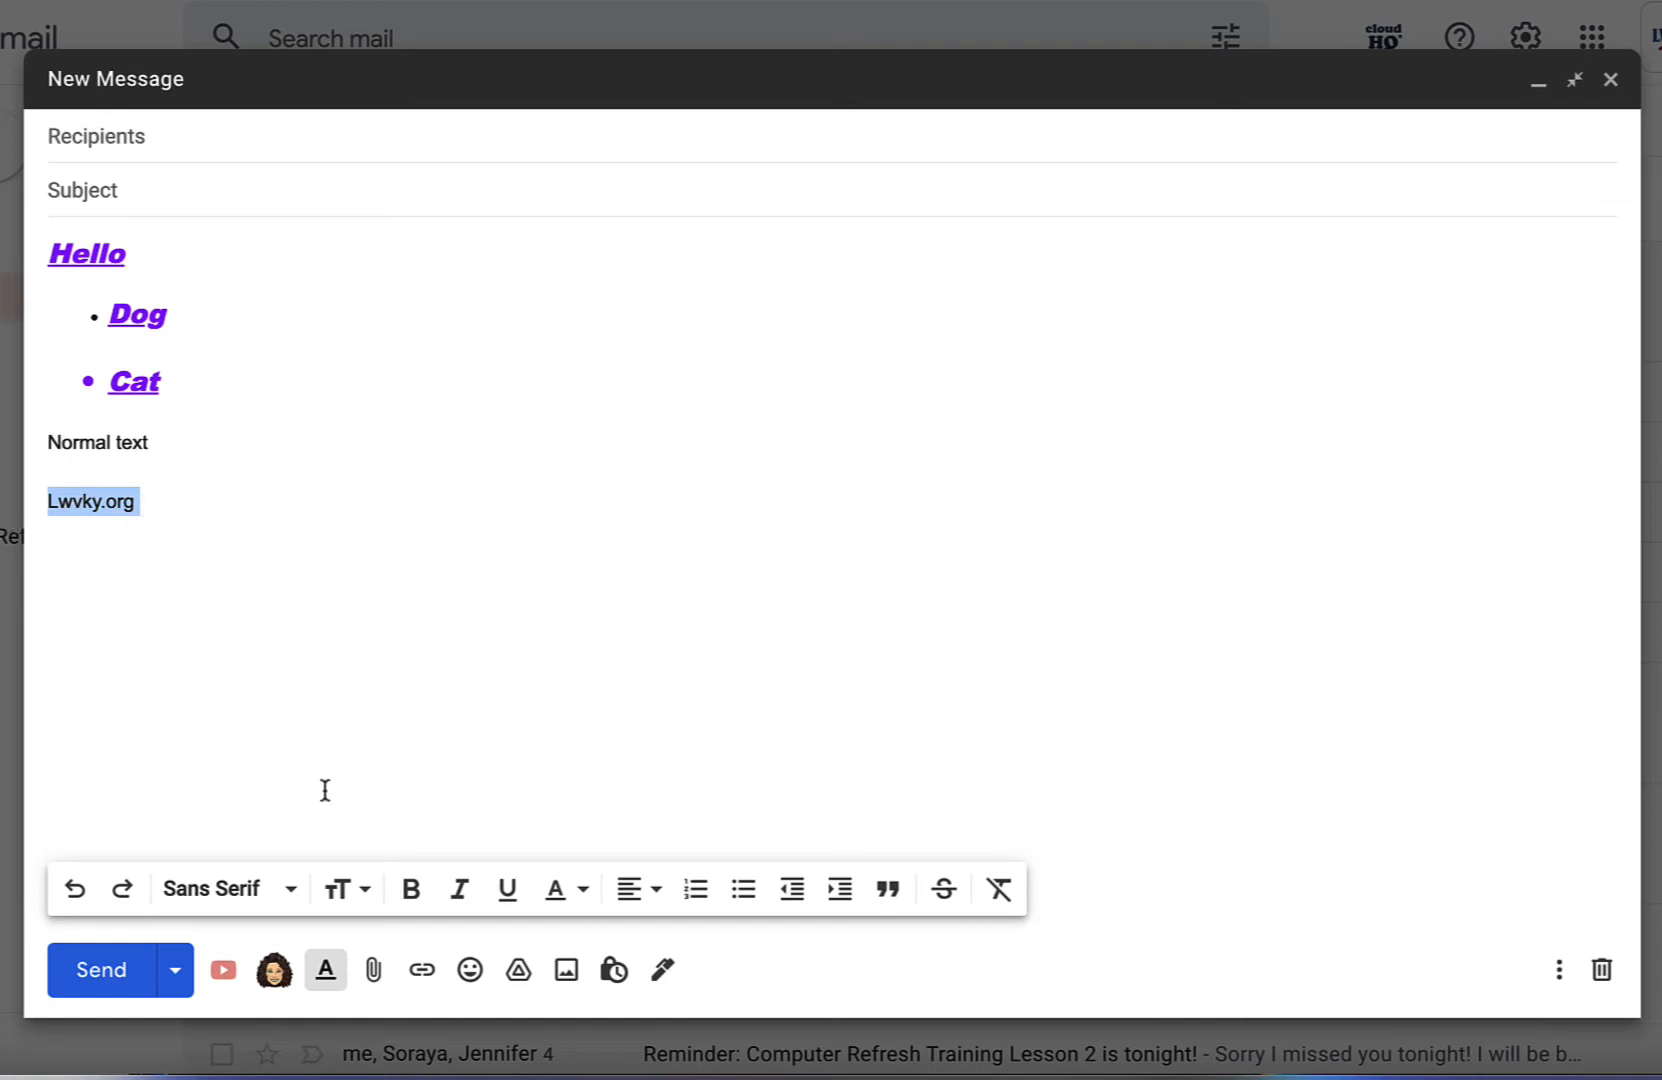
{"action": "left_click", "coordinate": [423, 970]}
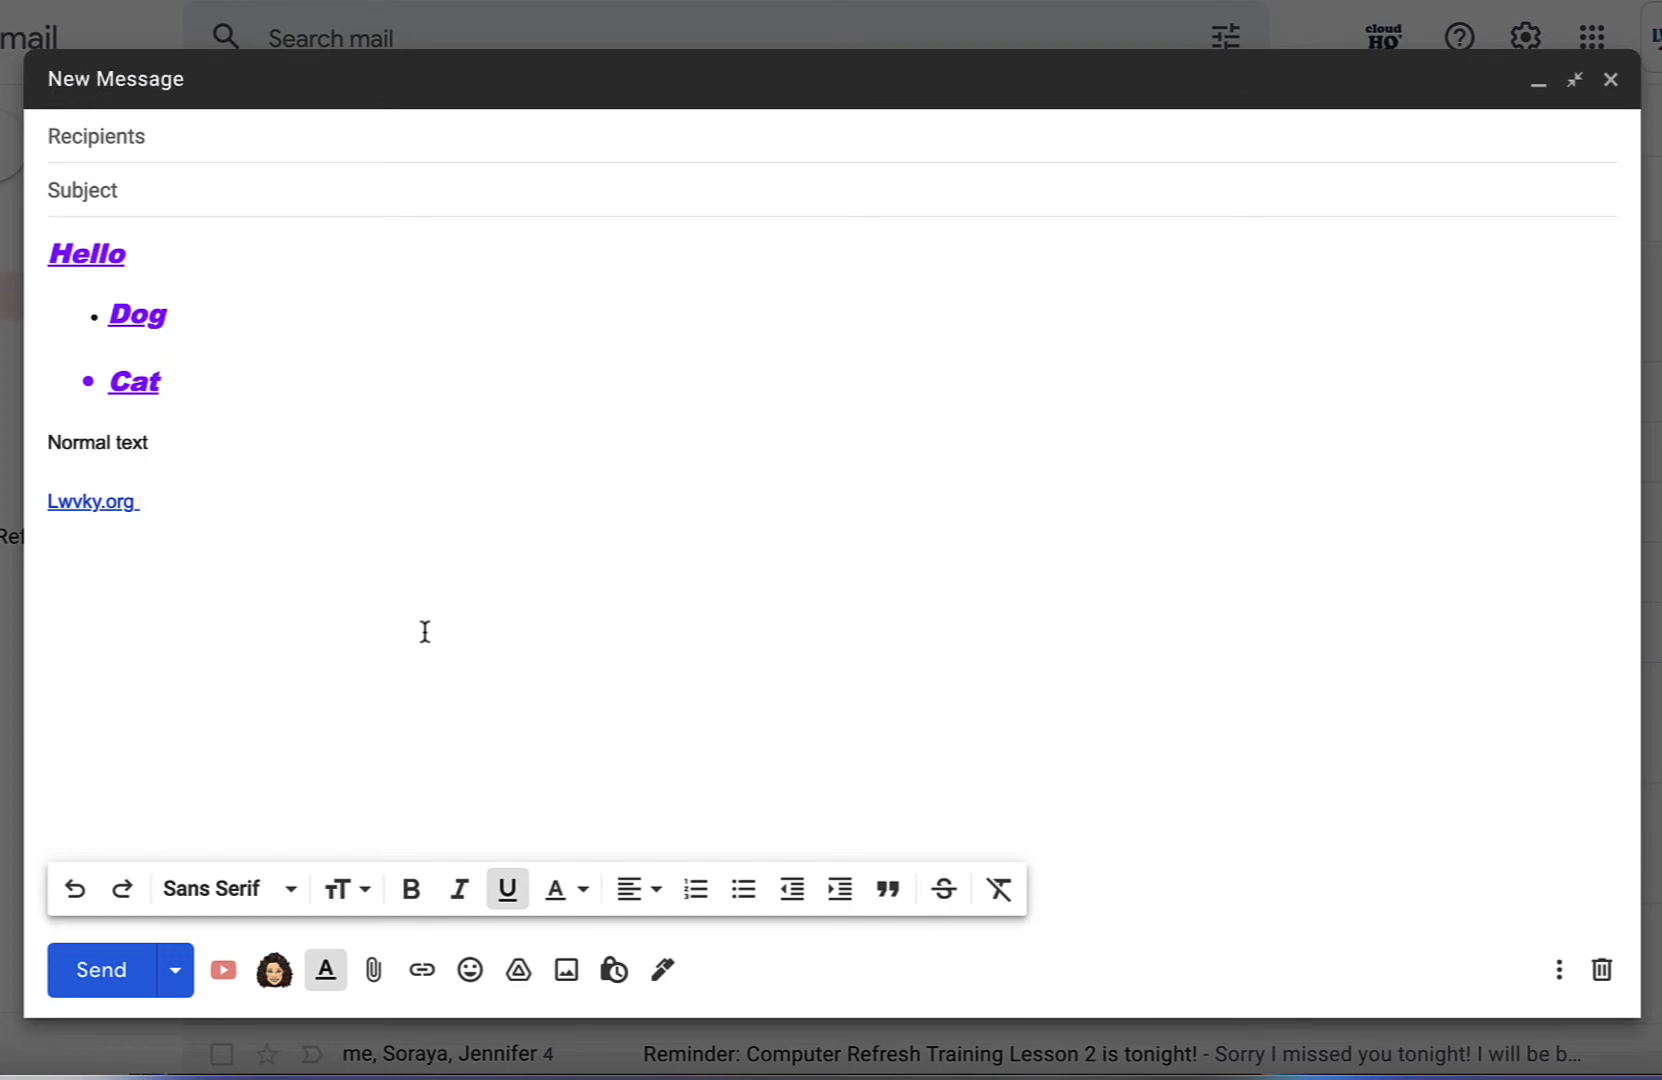
Step: Change the display text of the Lwvky.org link to "League Website" and start a new line below it
{"action": "left_click", "coordinate": [92, 503]}
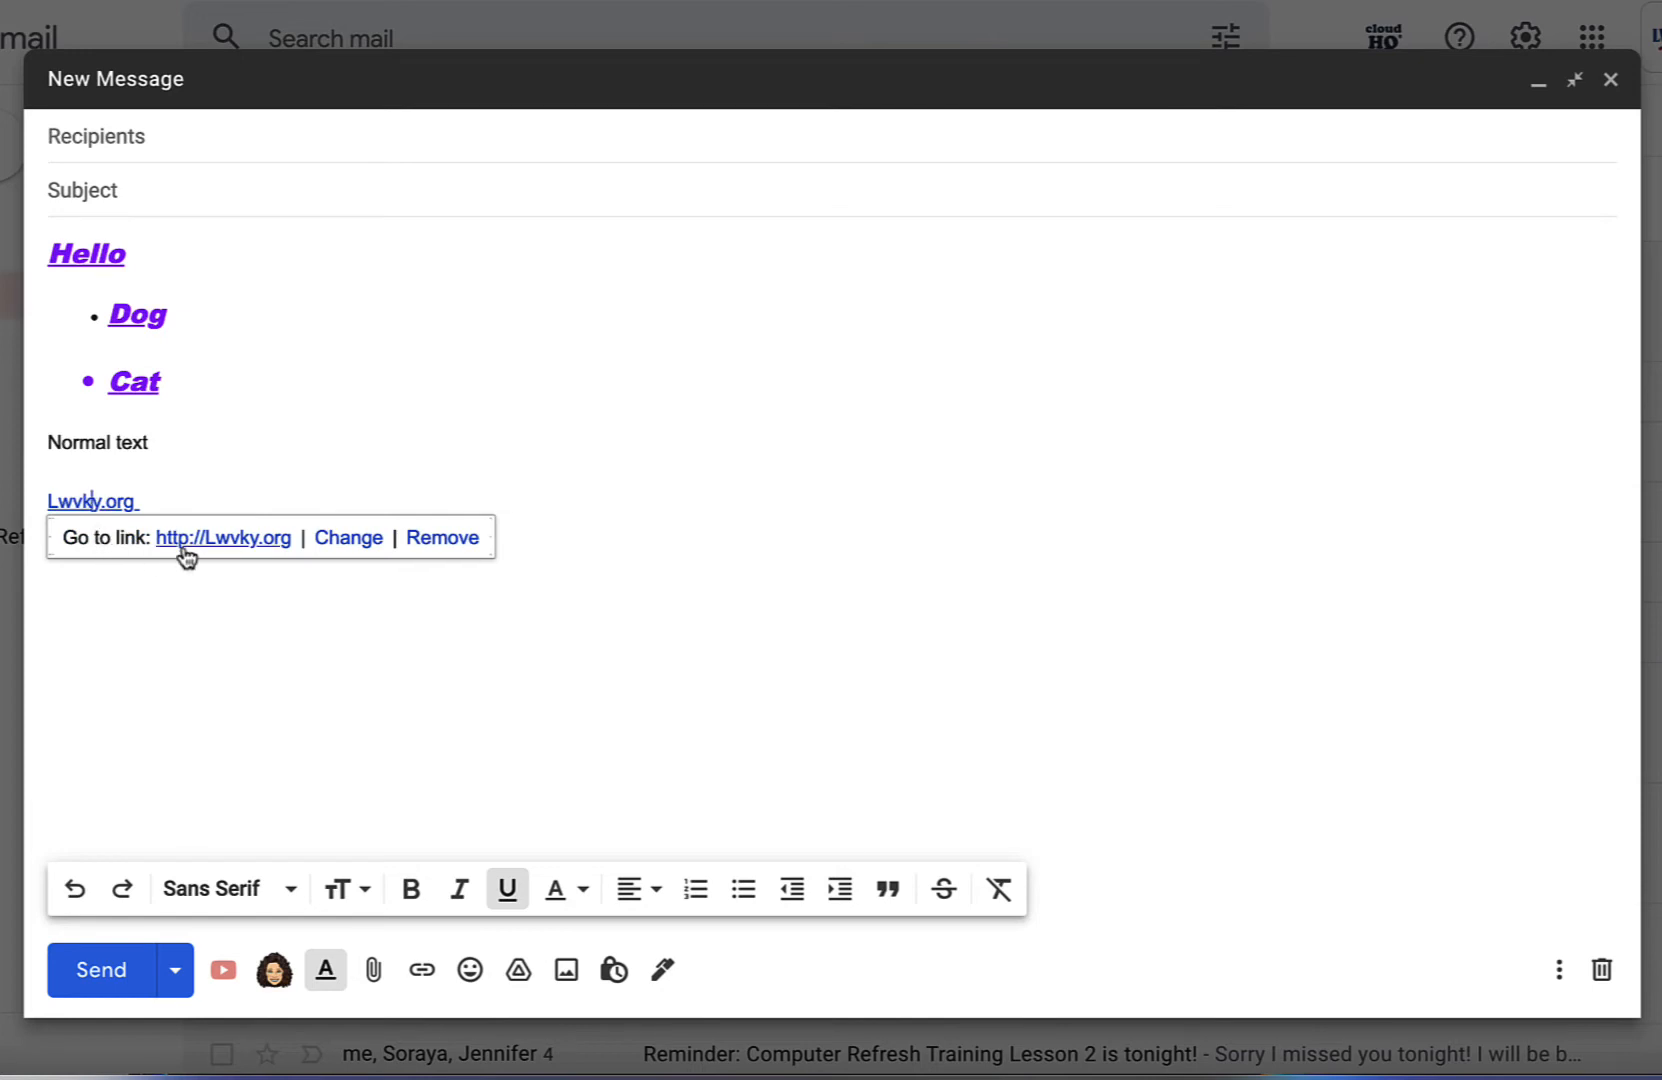
{"action": "left_click", "coordinate": [333, 553]}
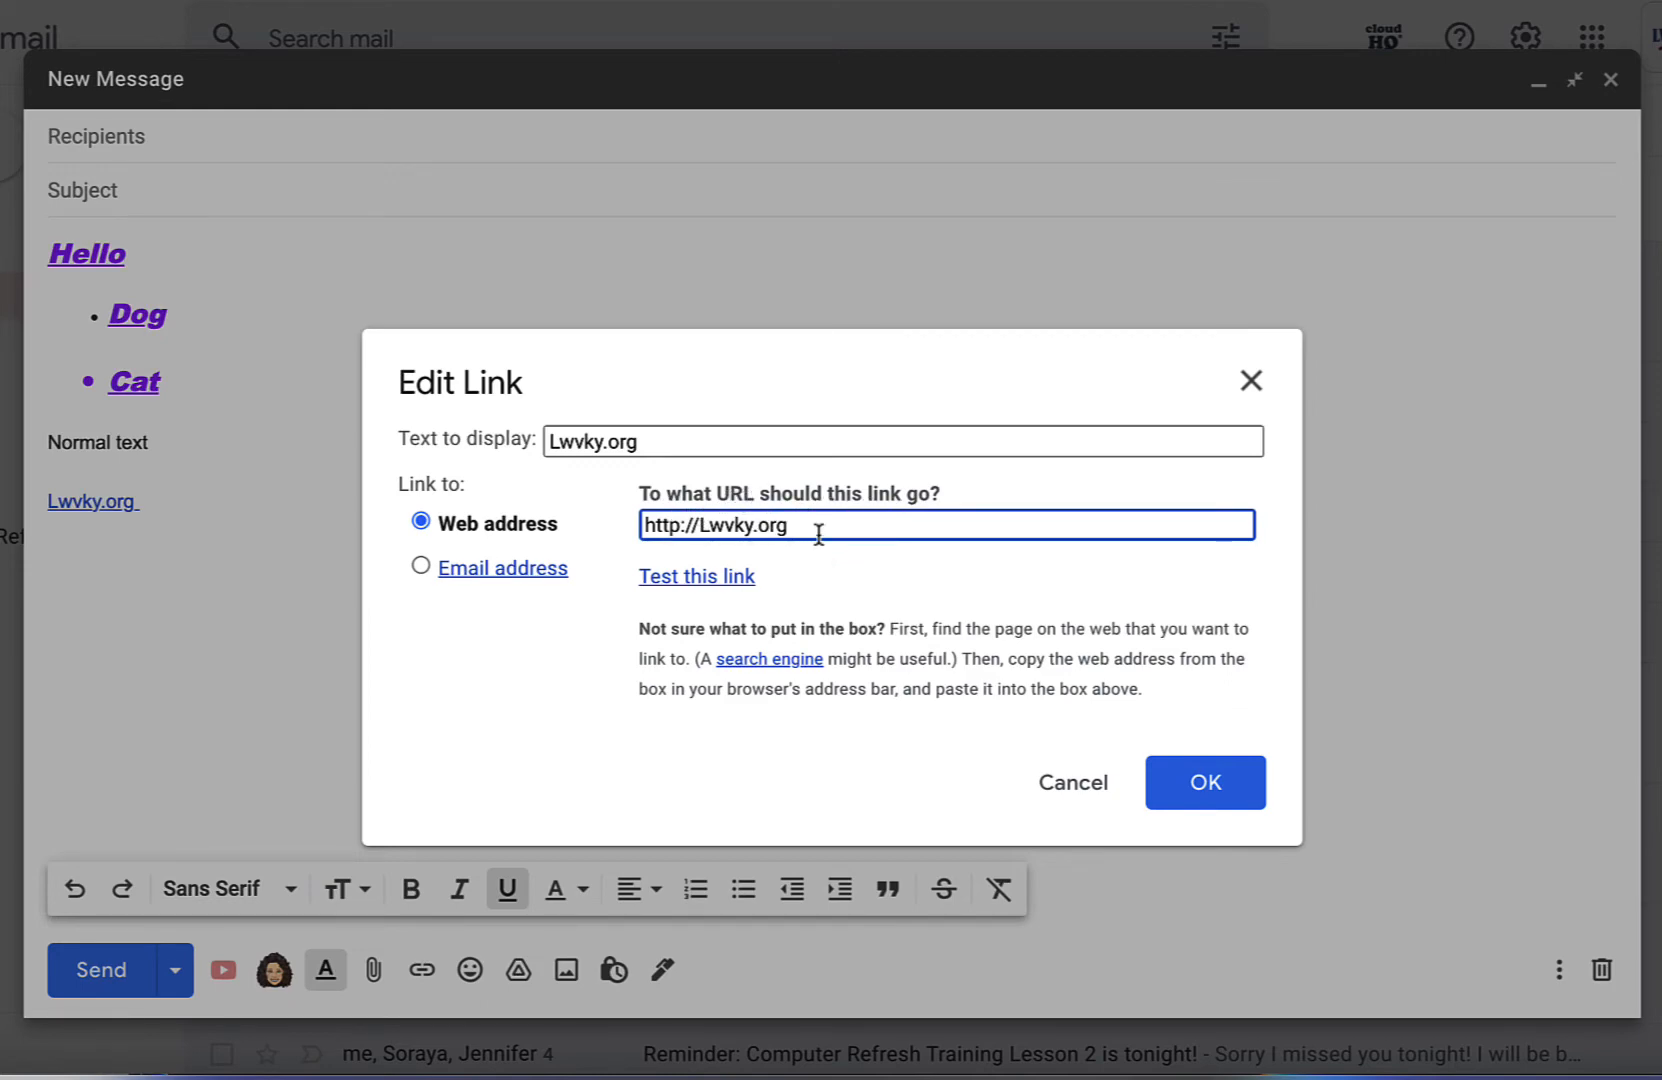
{"action": "left_click", "coordinate": [712, 440]}
{"action": "left_click_drag", "start_coordinate": [638, 442], "coordinate": [543, 444]}
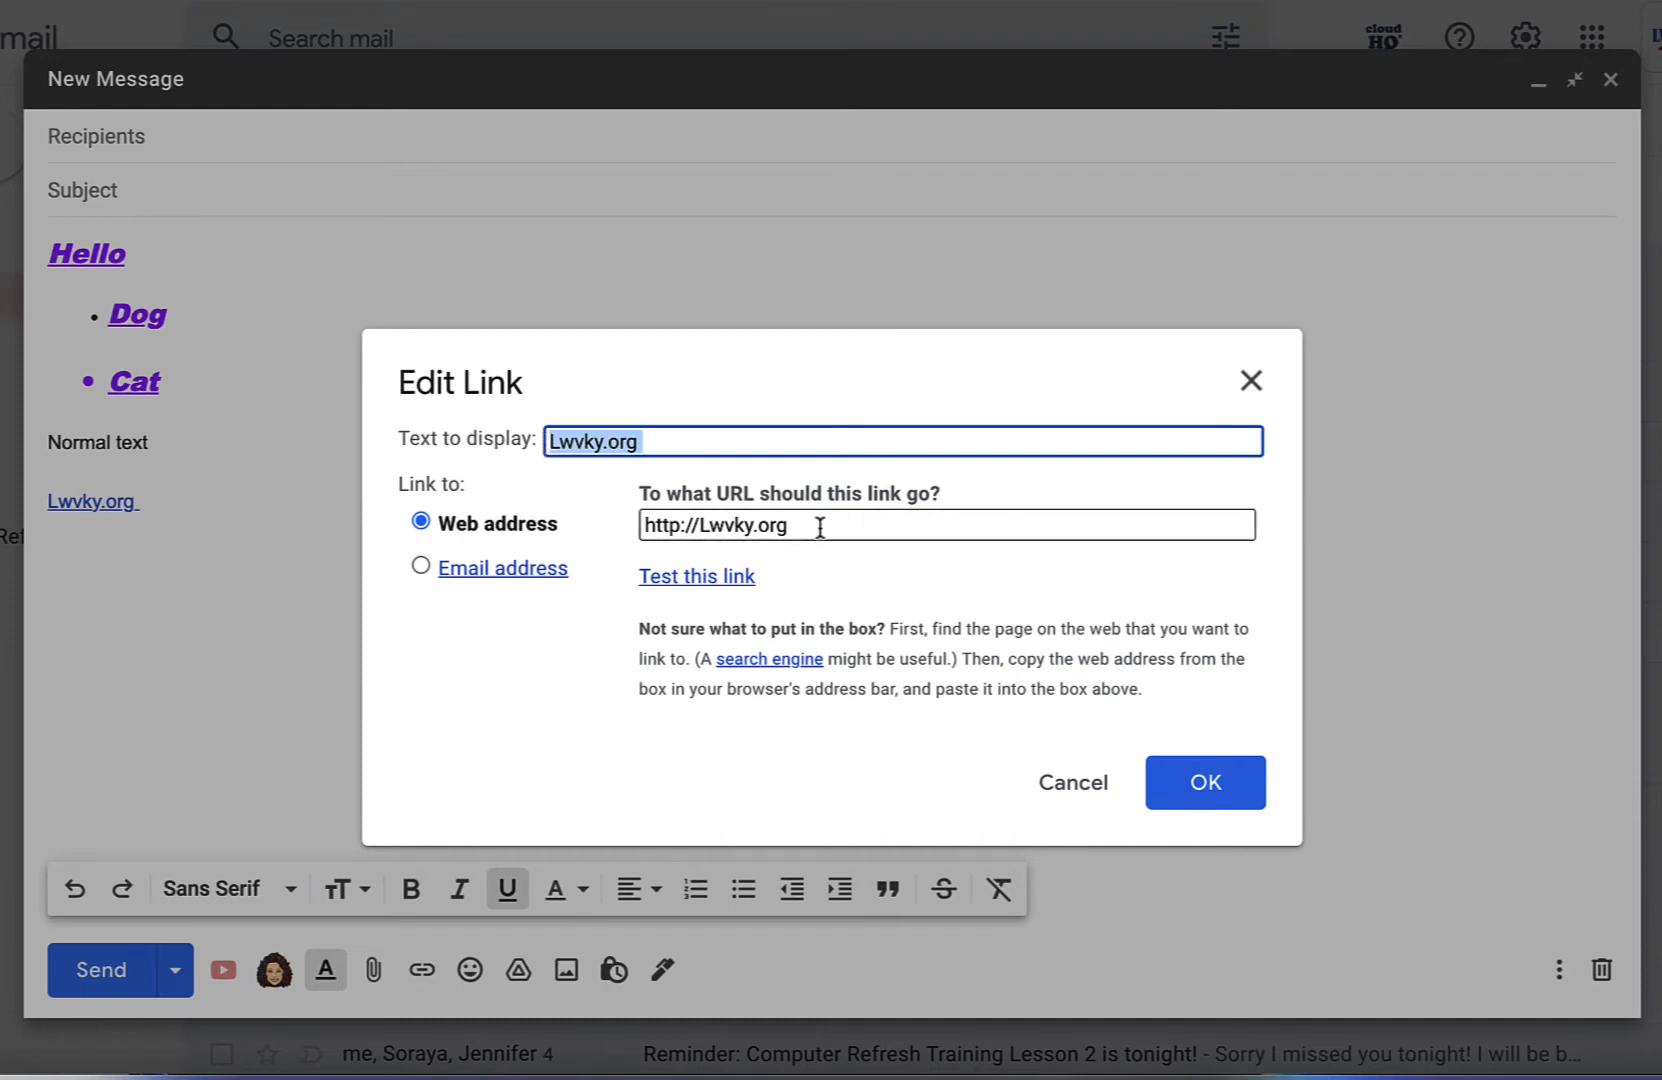
{"action": "type", "text": "Le"}
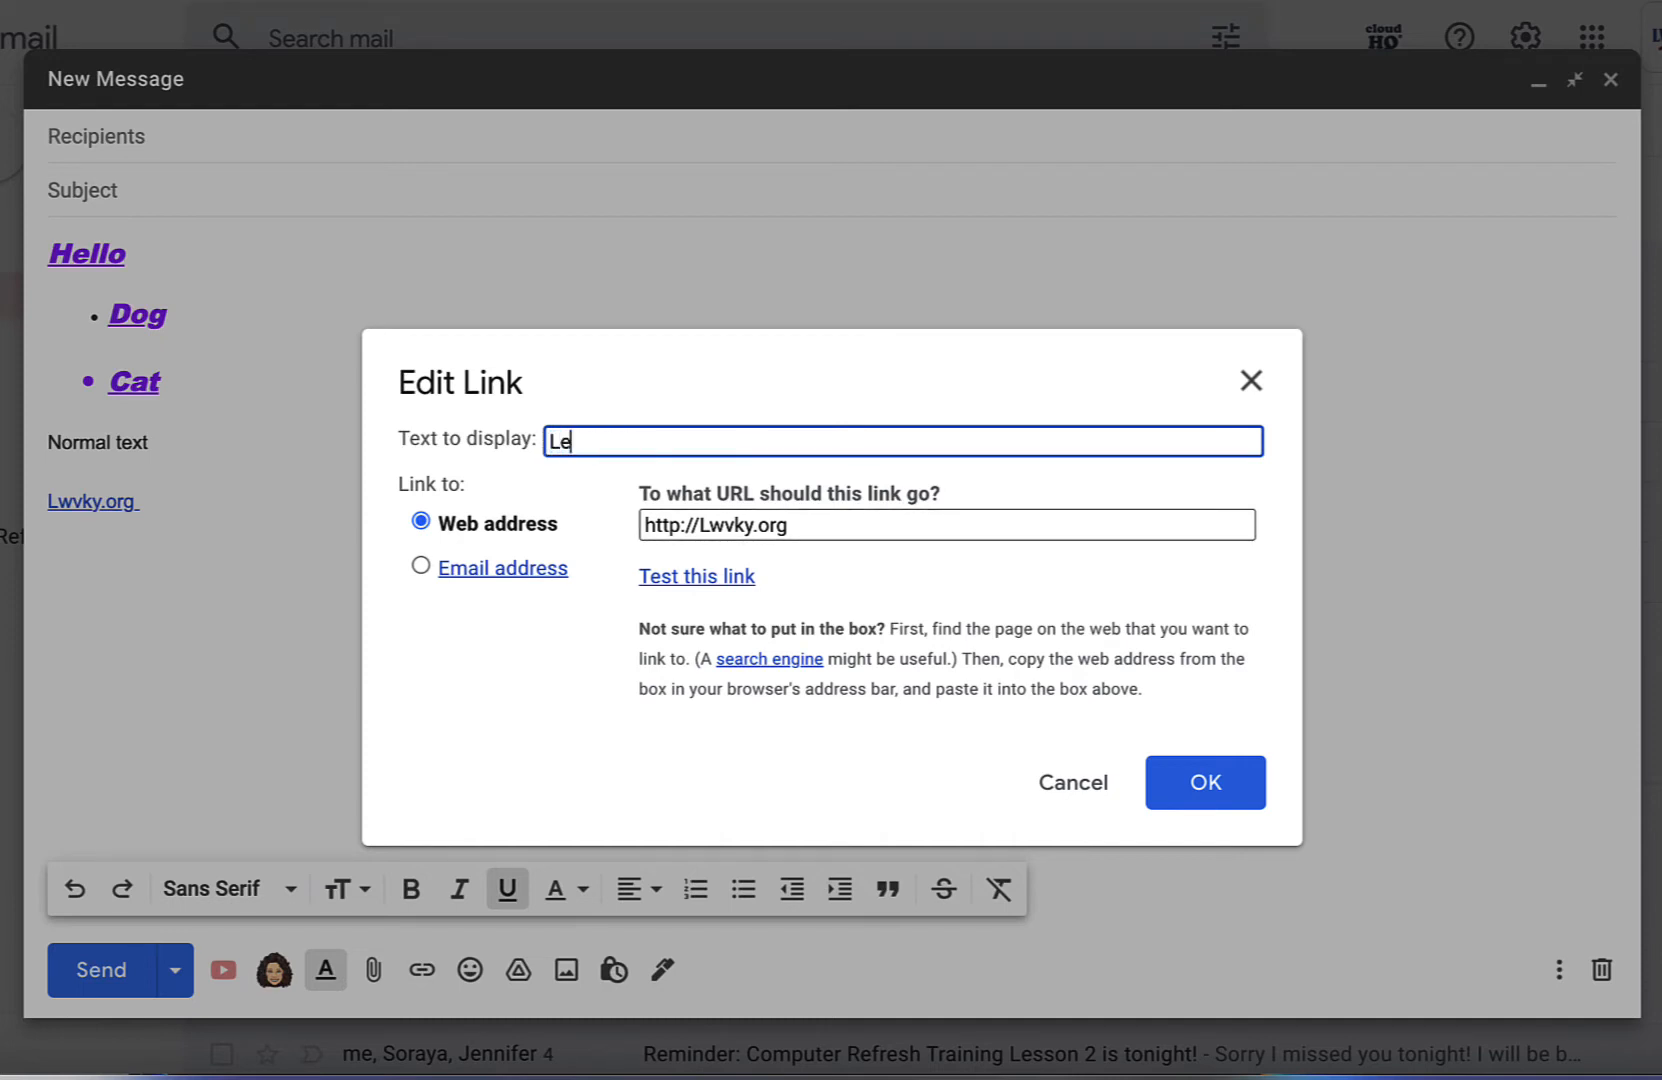
{"action": "type", "text": "ague Website"}
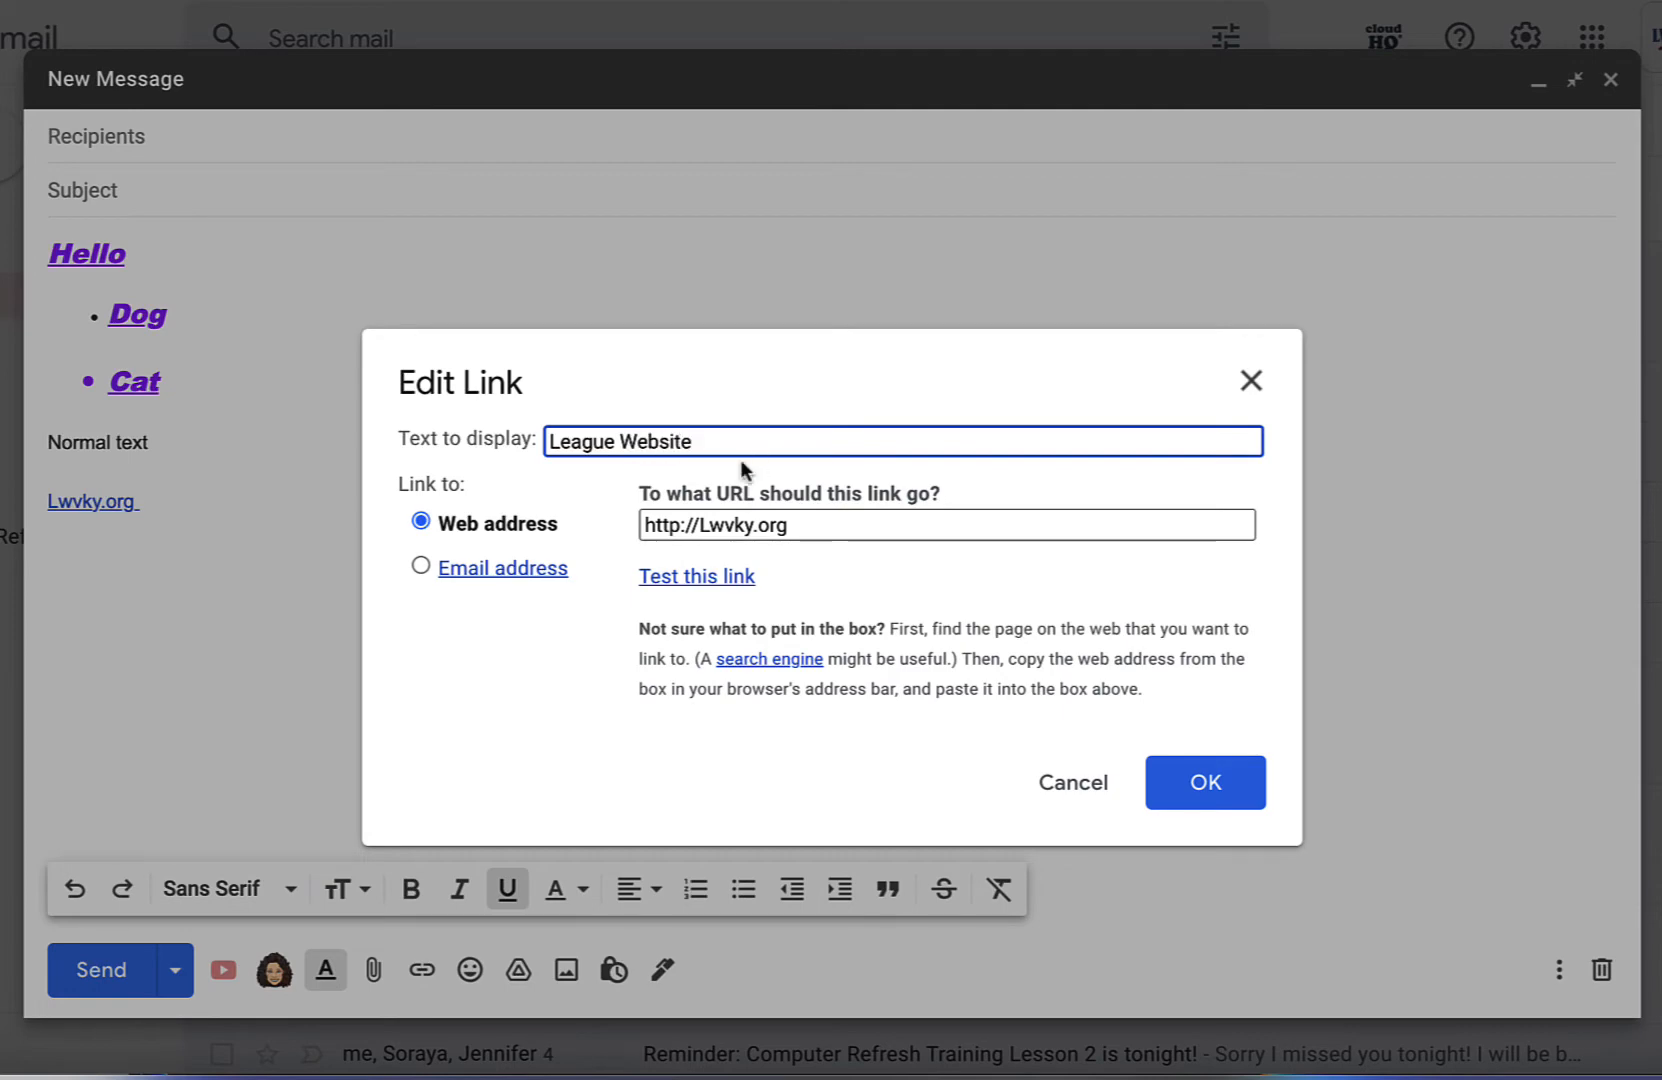
{"action": "left_click", "coordinate": [1209, 780]}
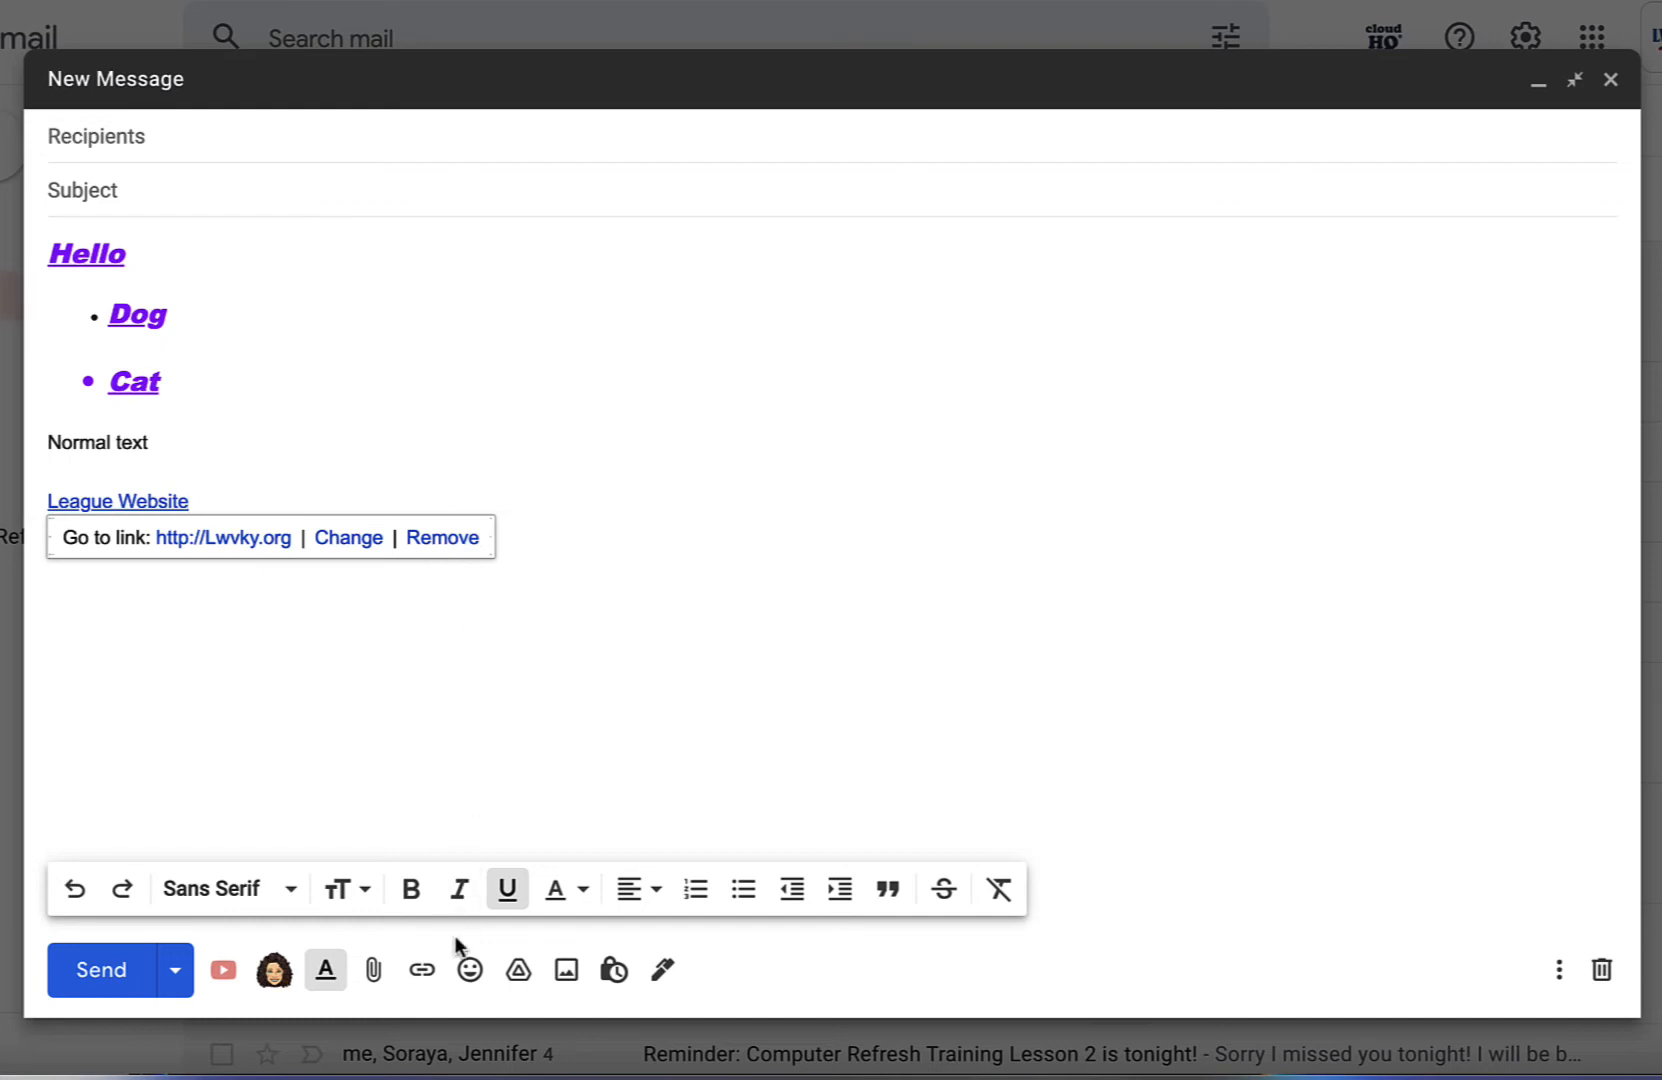
{"action": "key", "text": "Return"}
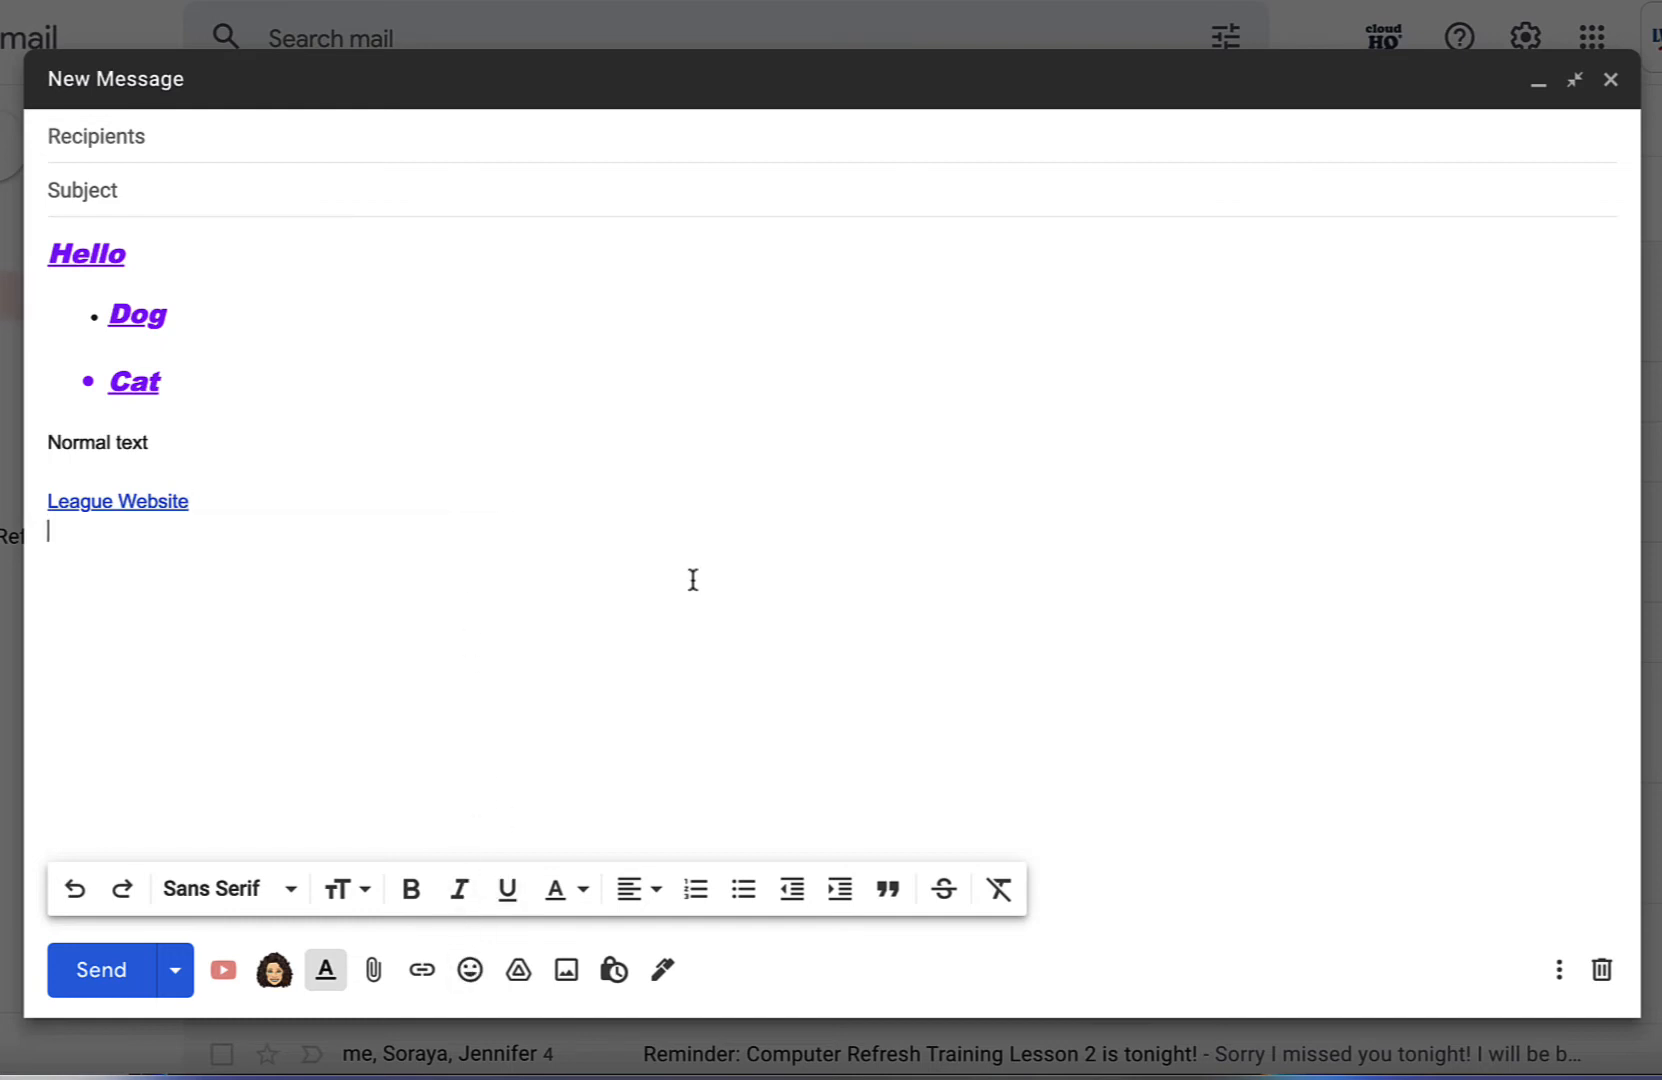
Step: Browse the smiley, object and nature emoji categories, and view the photo insertion dialog without inserting anything
{"action": "left_click", "coordinate": [470, 970]}
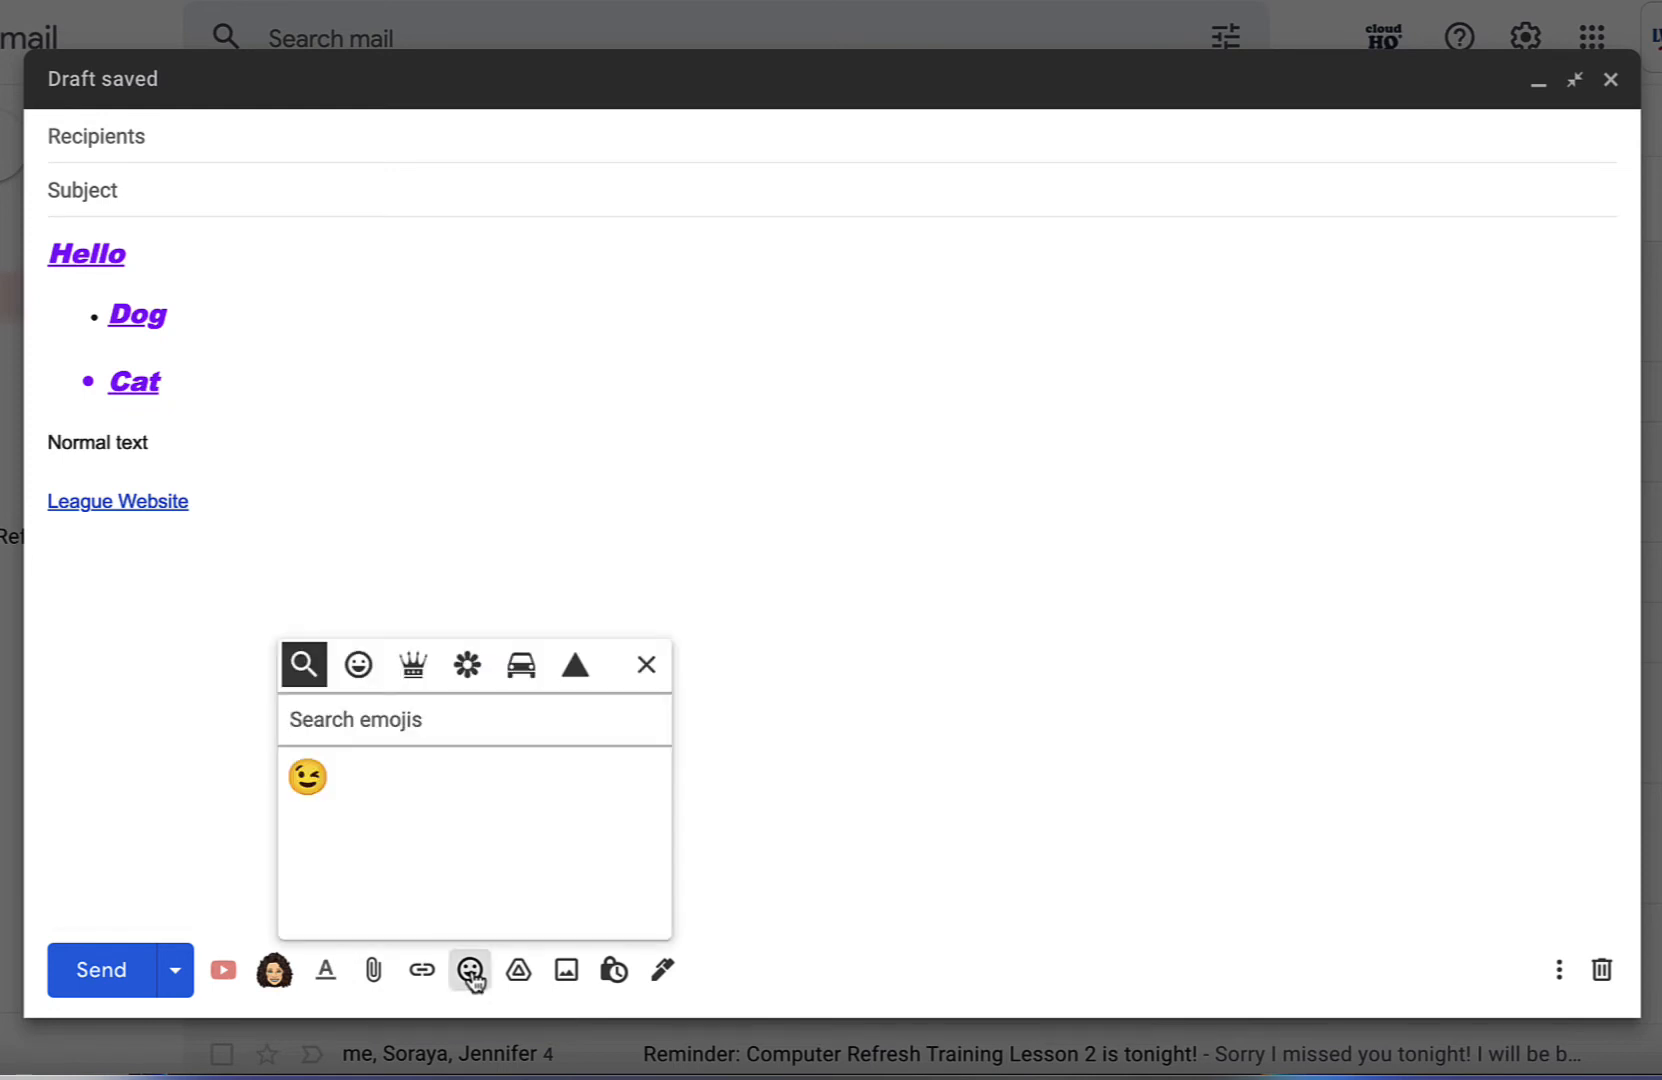
{"action": "left_click", "coordinate": [358, 665]}
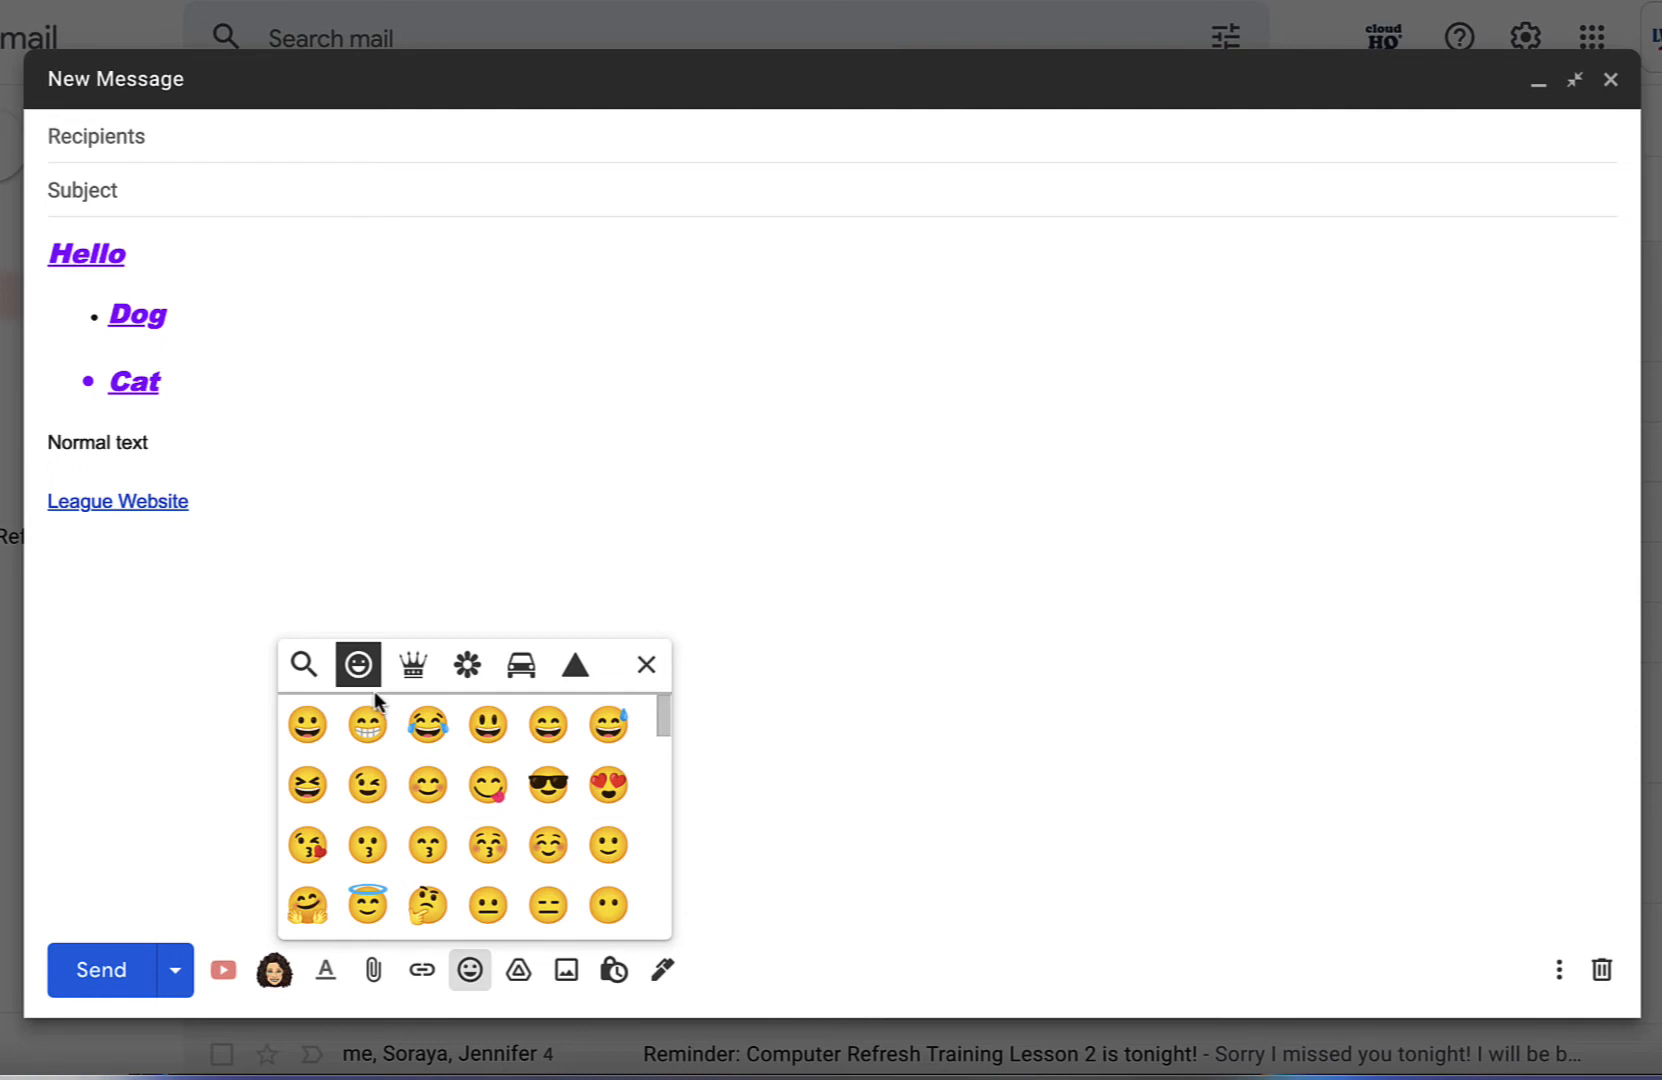
{"action": "left_click", "coordinate": [418, 668]}
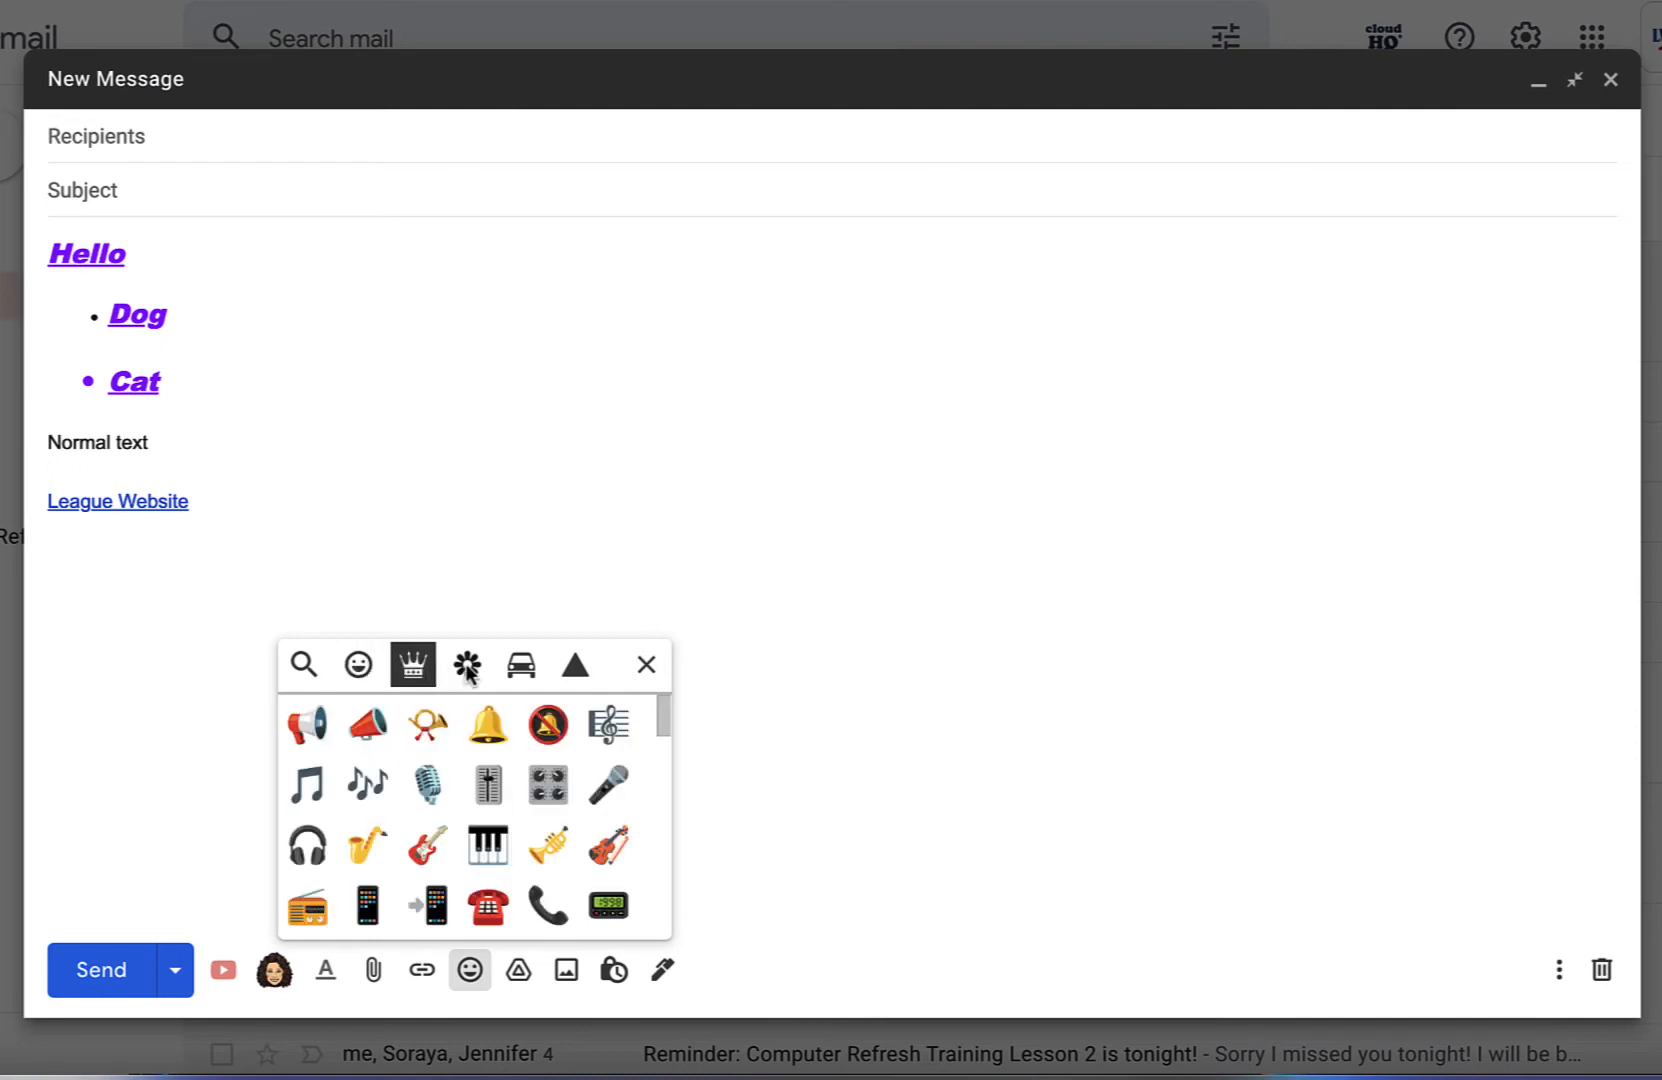
{"action": "left_click", "coordinate": [467, 666]}
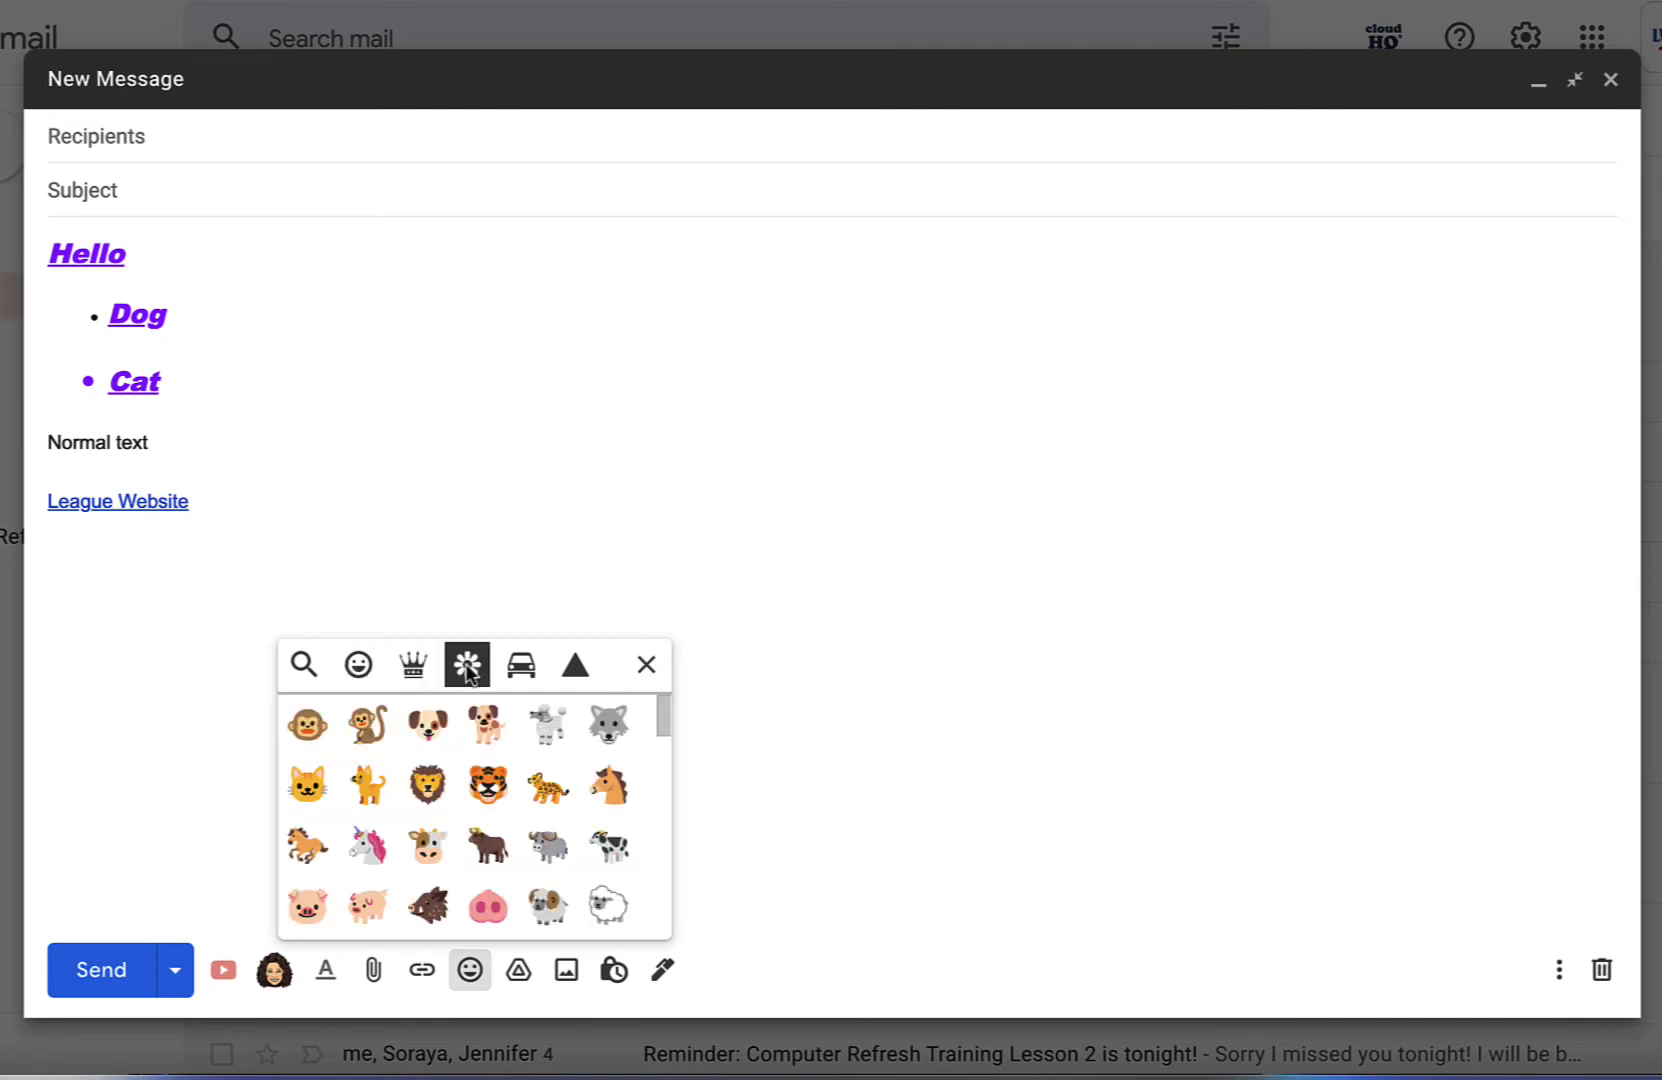
{"action": "left_click", "coordinate": [470, 970]}
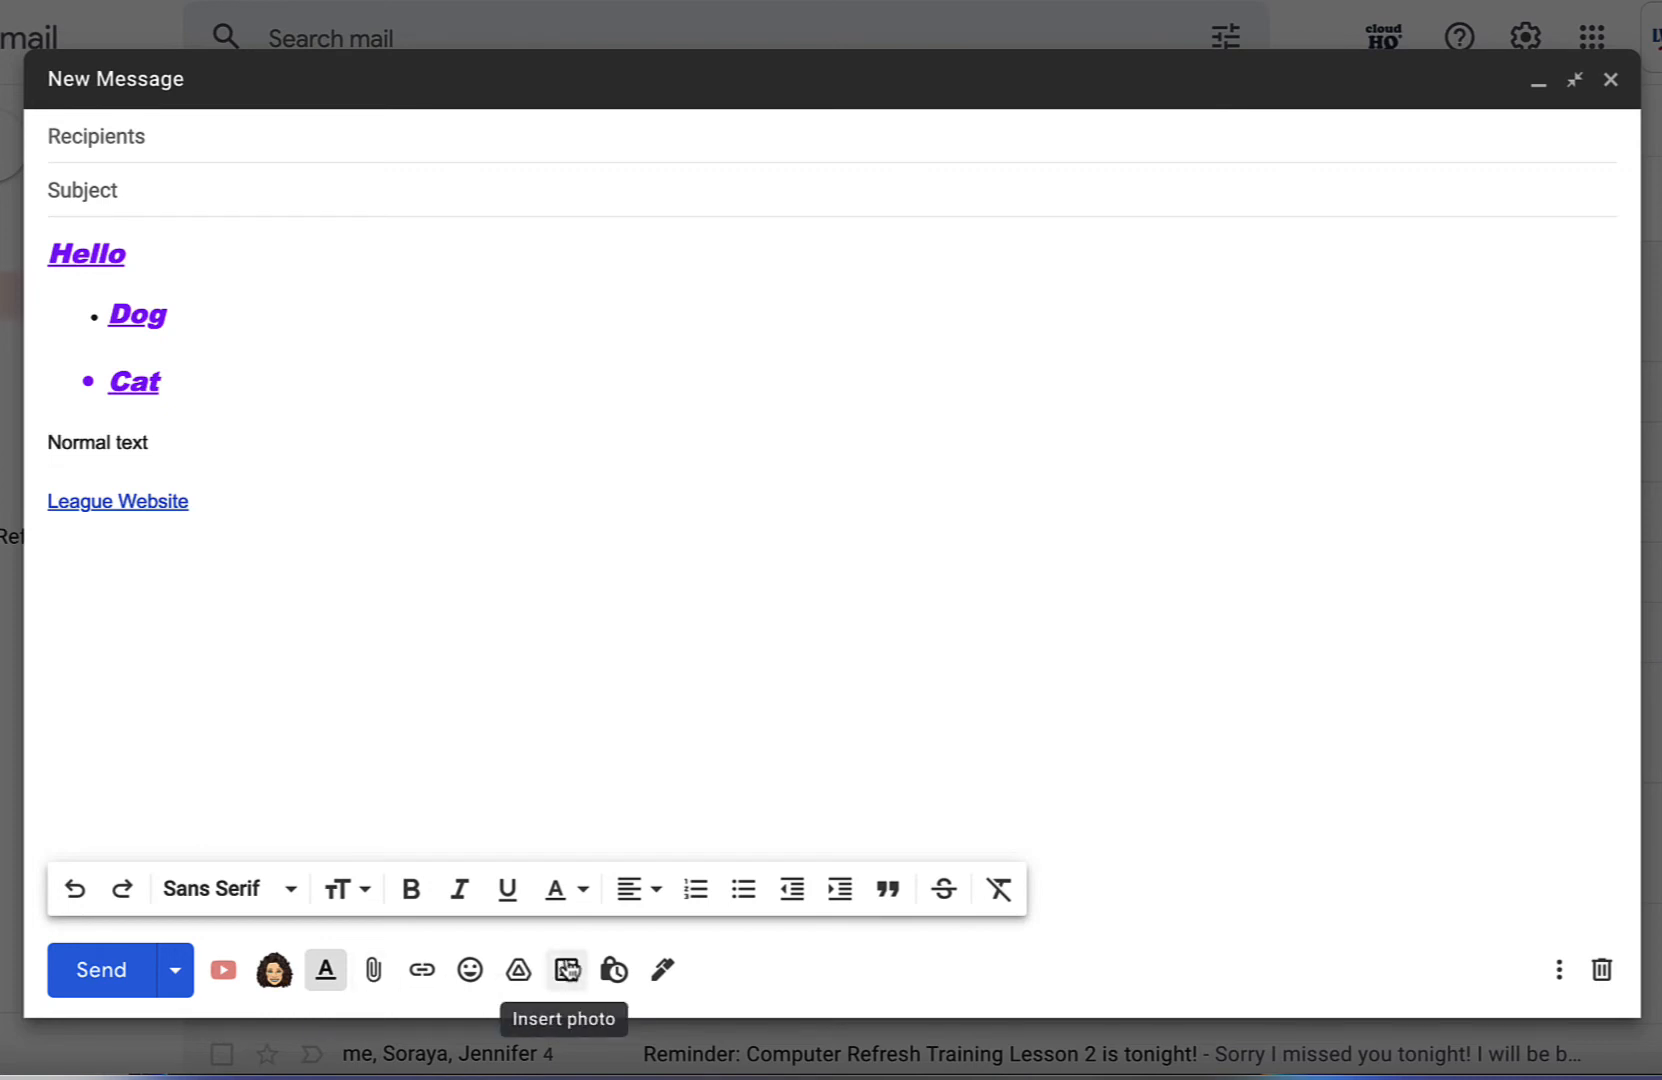
{"action": "left_click", "coordinate": [567, 970]}
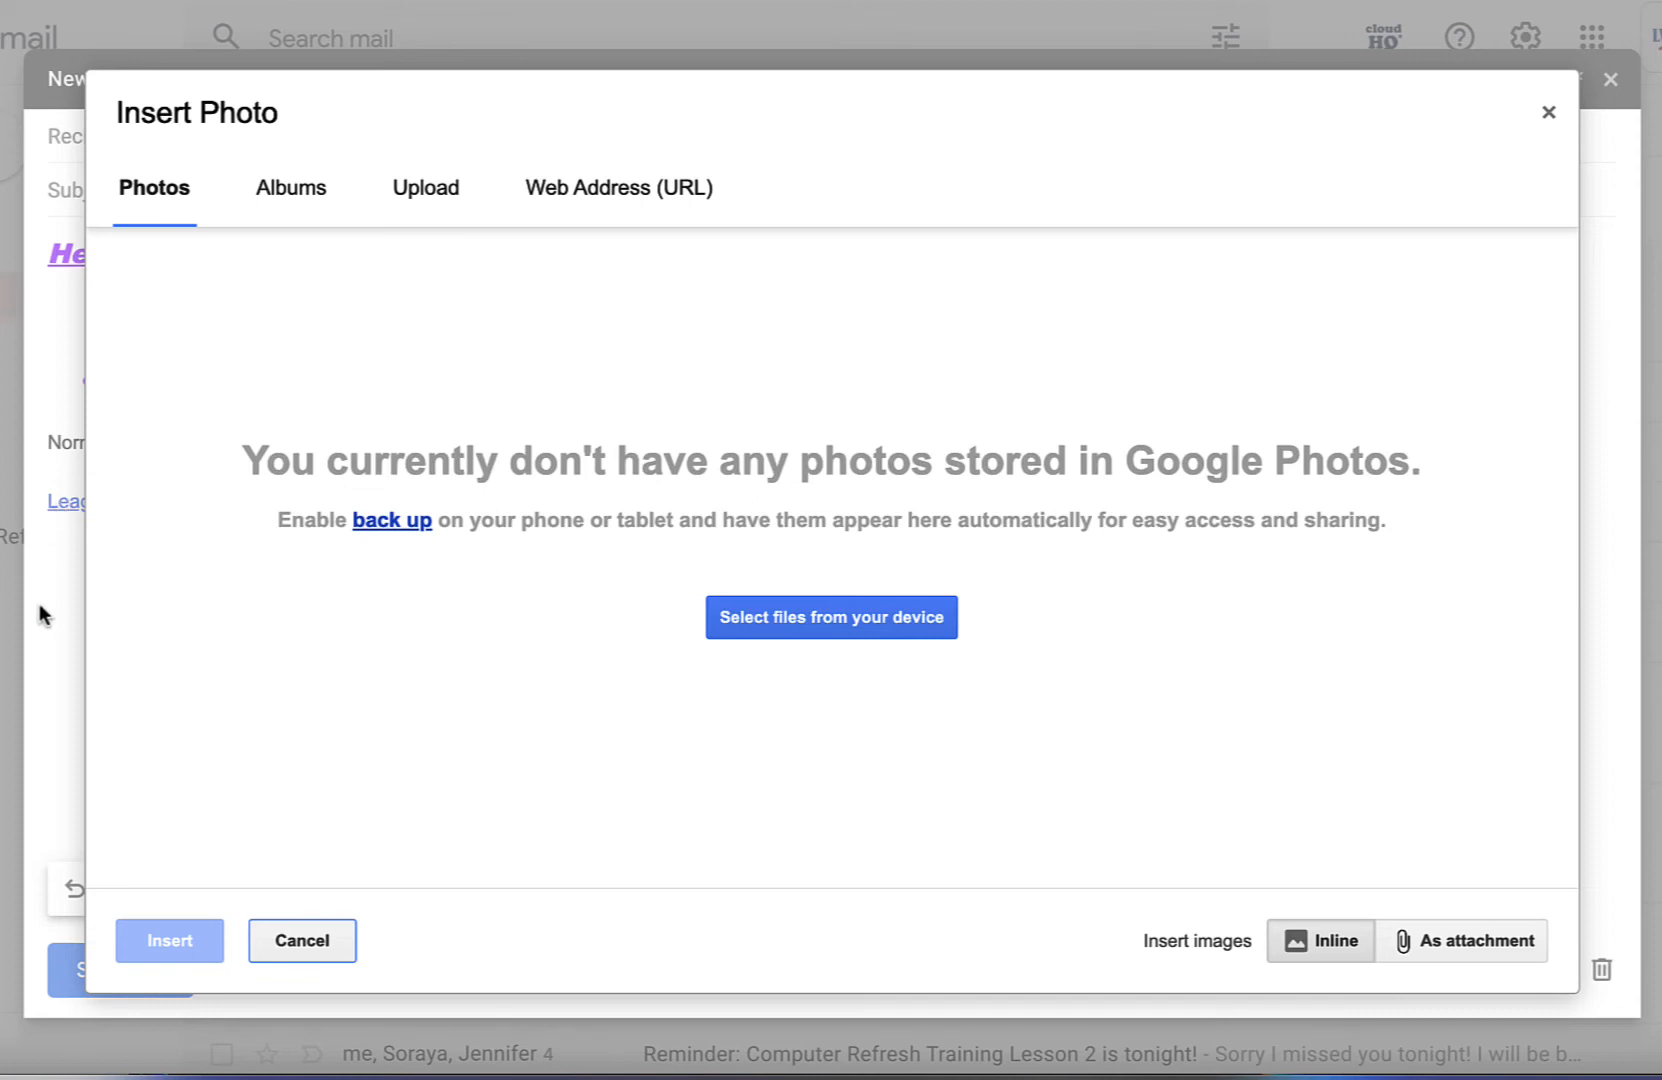
{"action": "left_click", "coordinate": [1549, 112]}
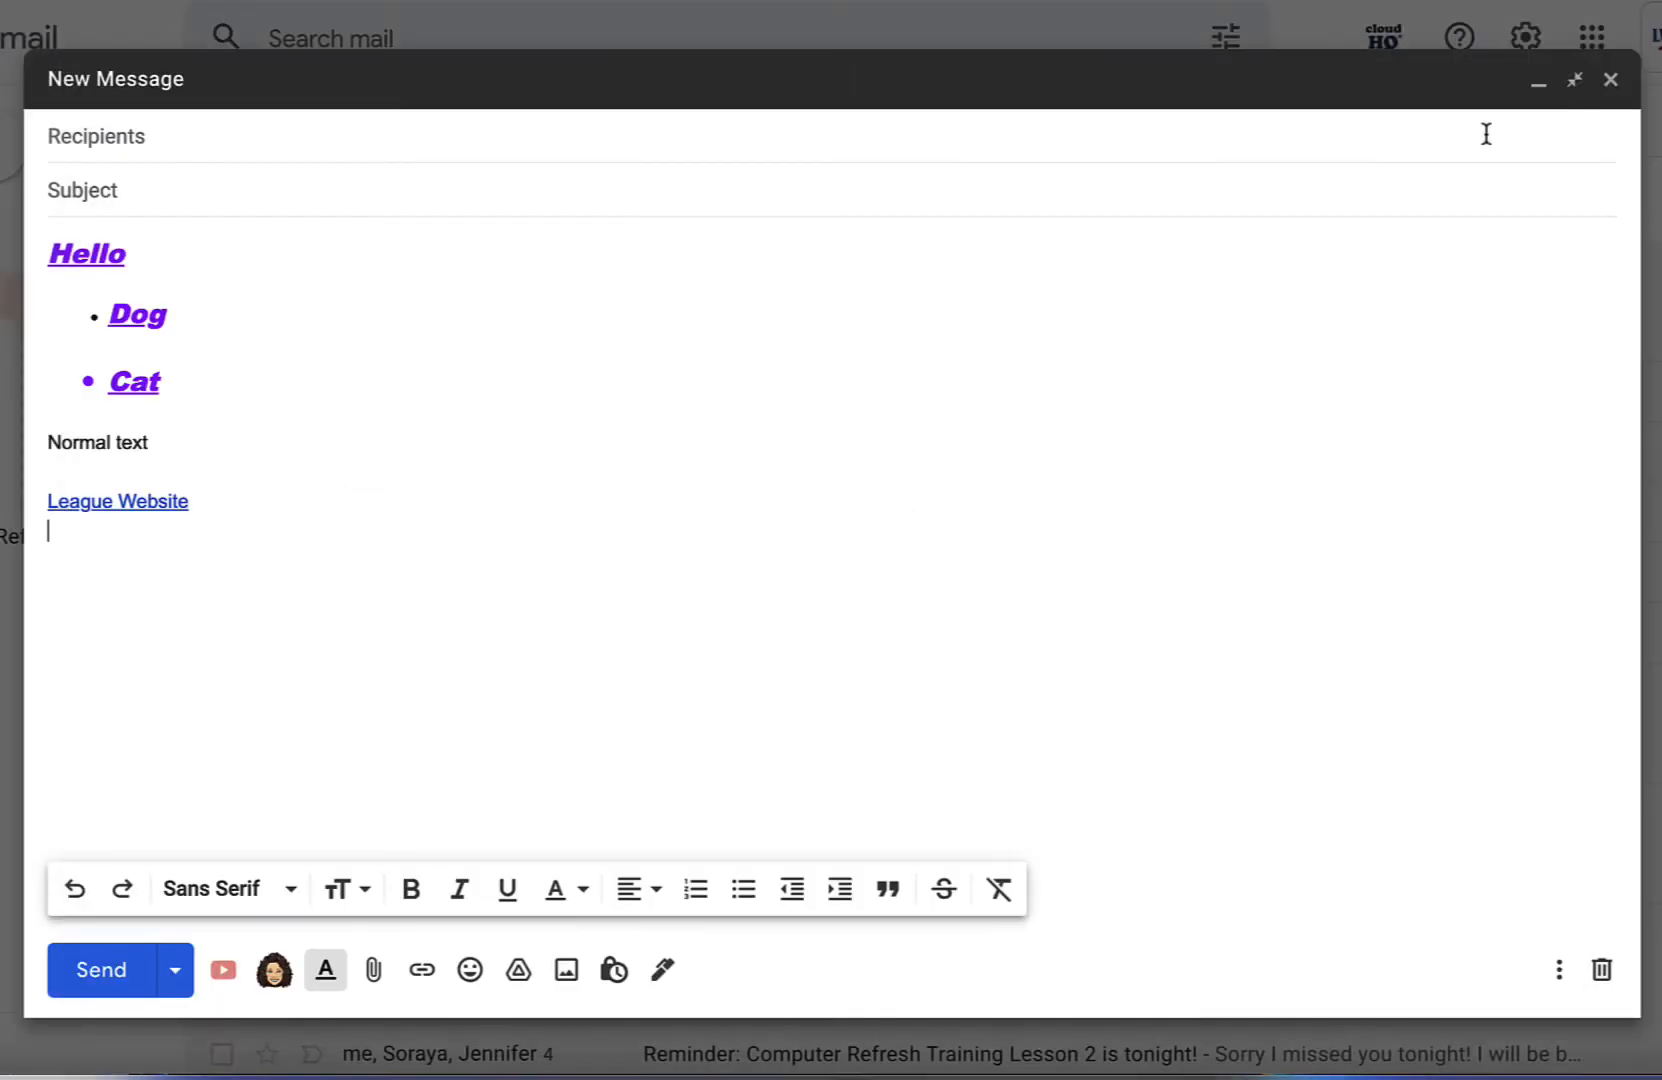
Step: View the confidential mode options without saving them, and open signature management from the message
{"action": "left_click", "coordinate": [614, 972]}
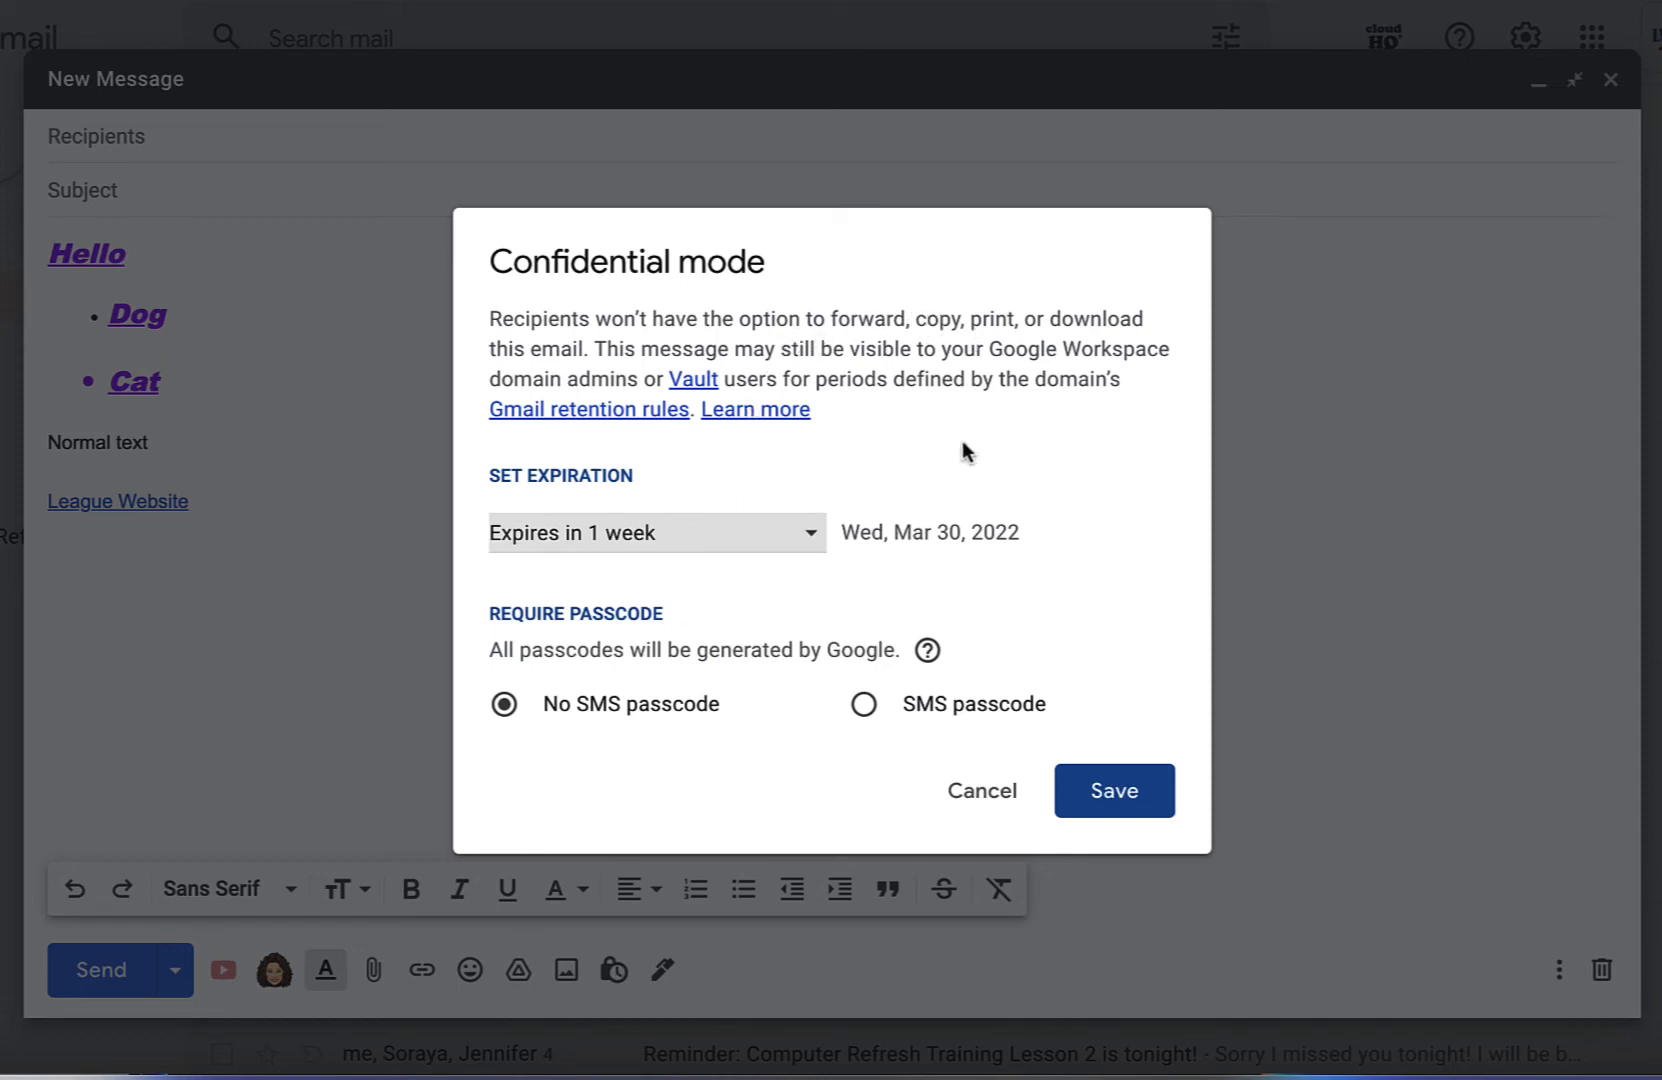
{"action": "left_click", "coordinate": [982, 792]}
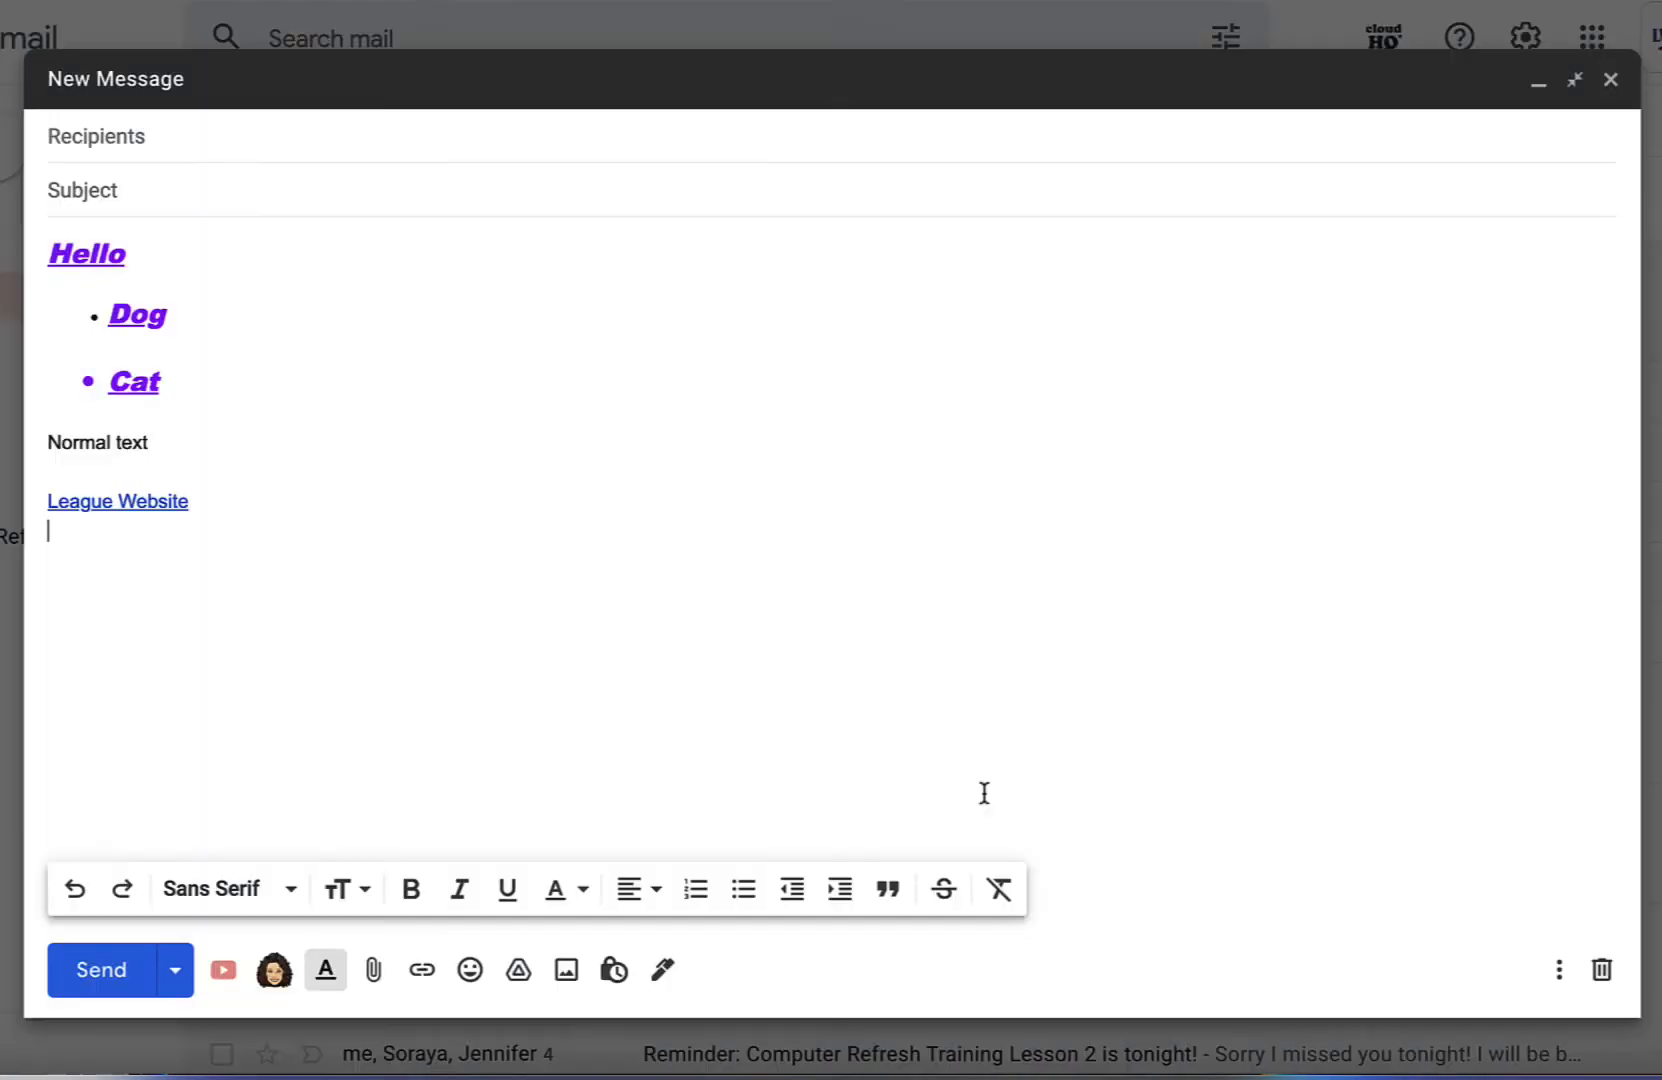
{"action": "left_click", "coordinate": [664, 972]}
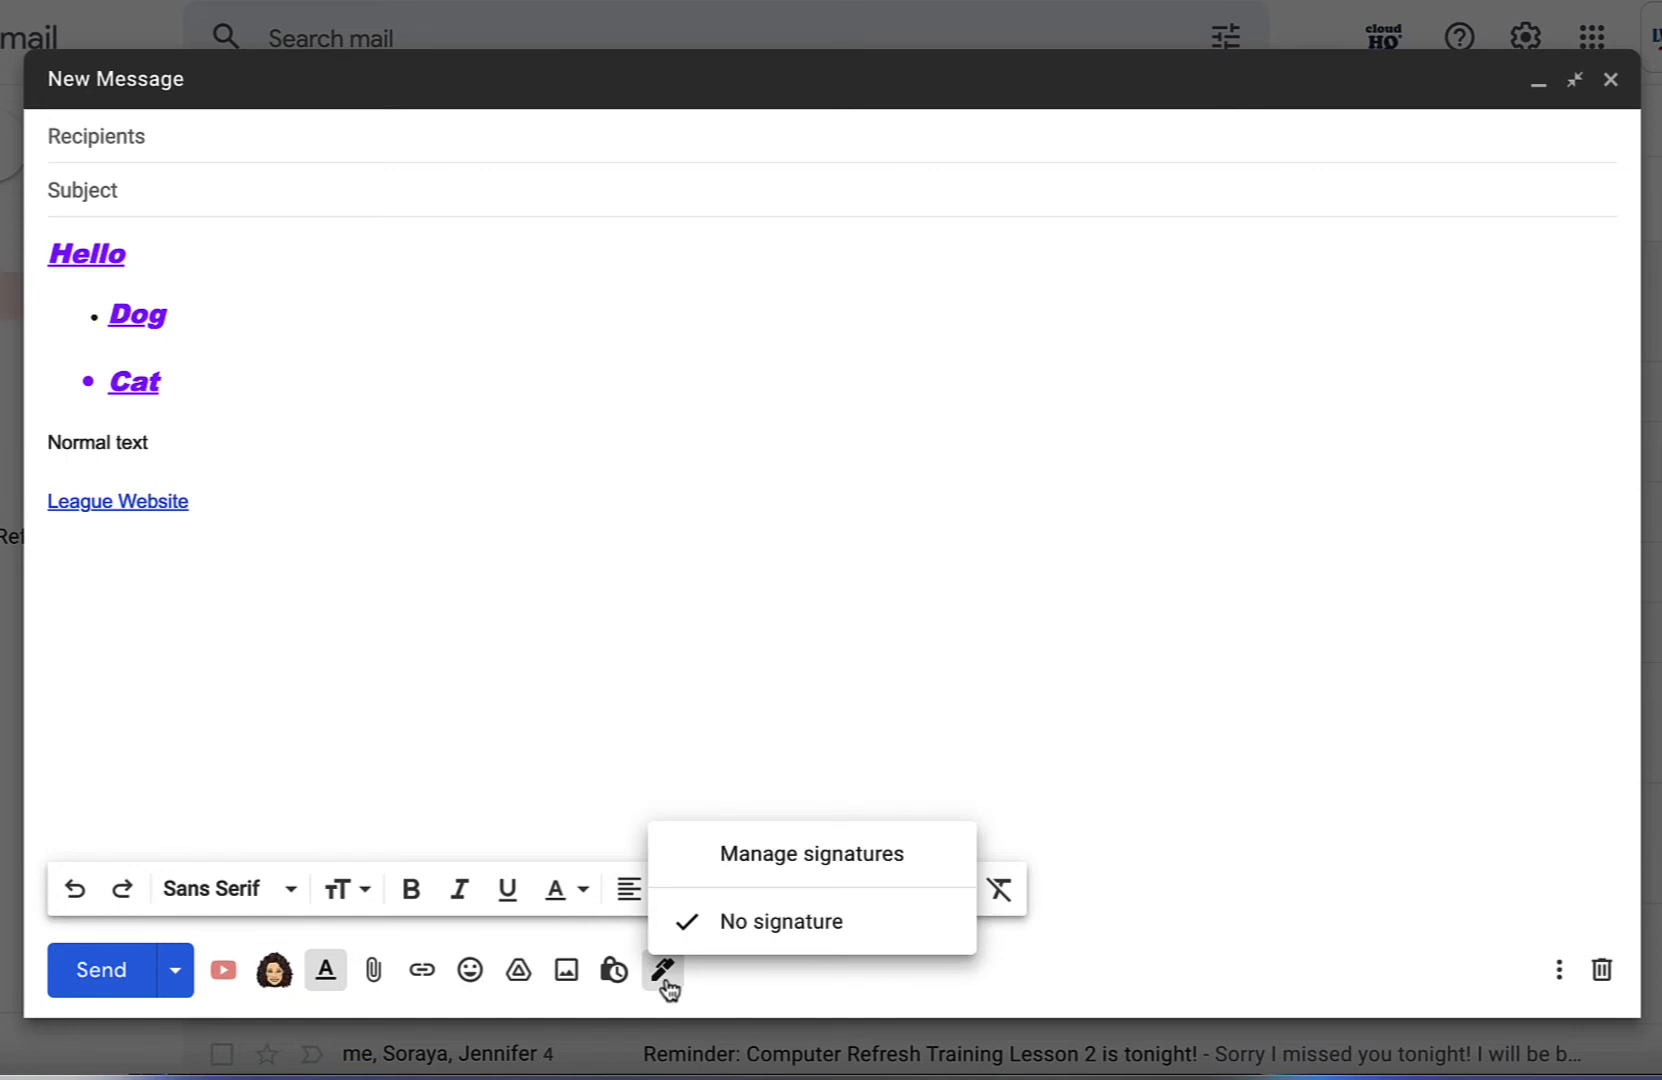
{"action": "left_click", "coordinate": [747, 863]}
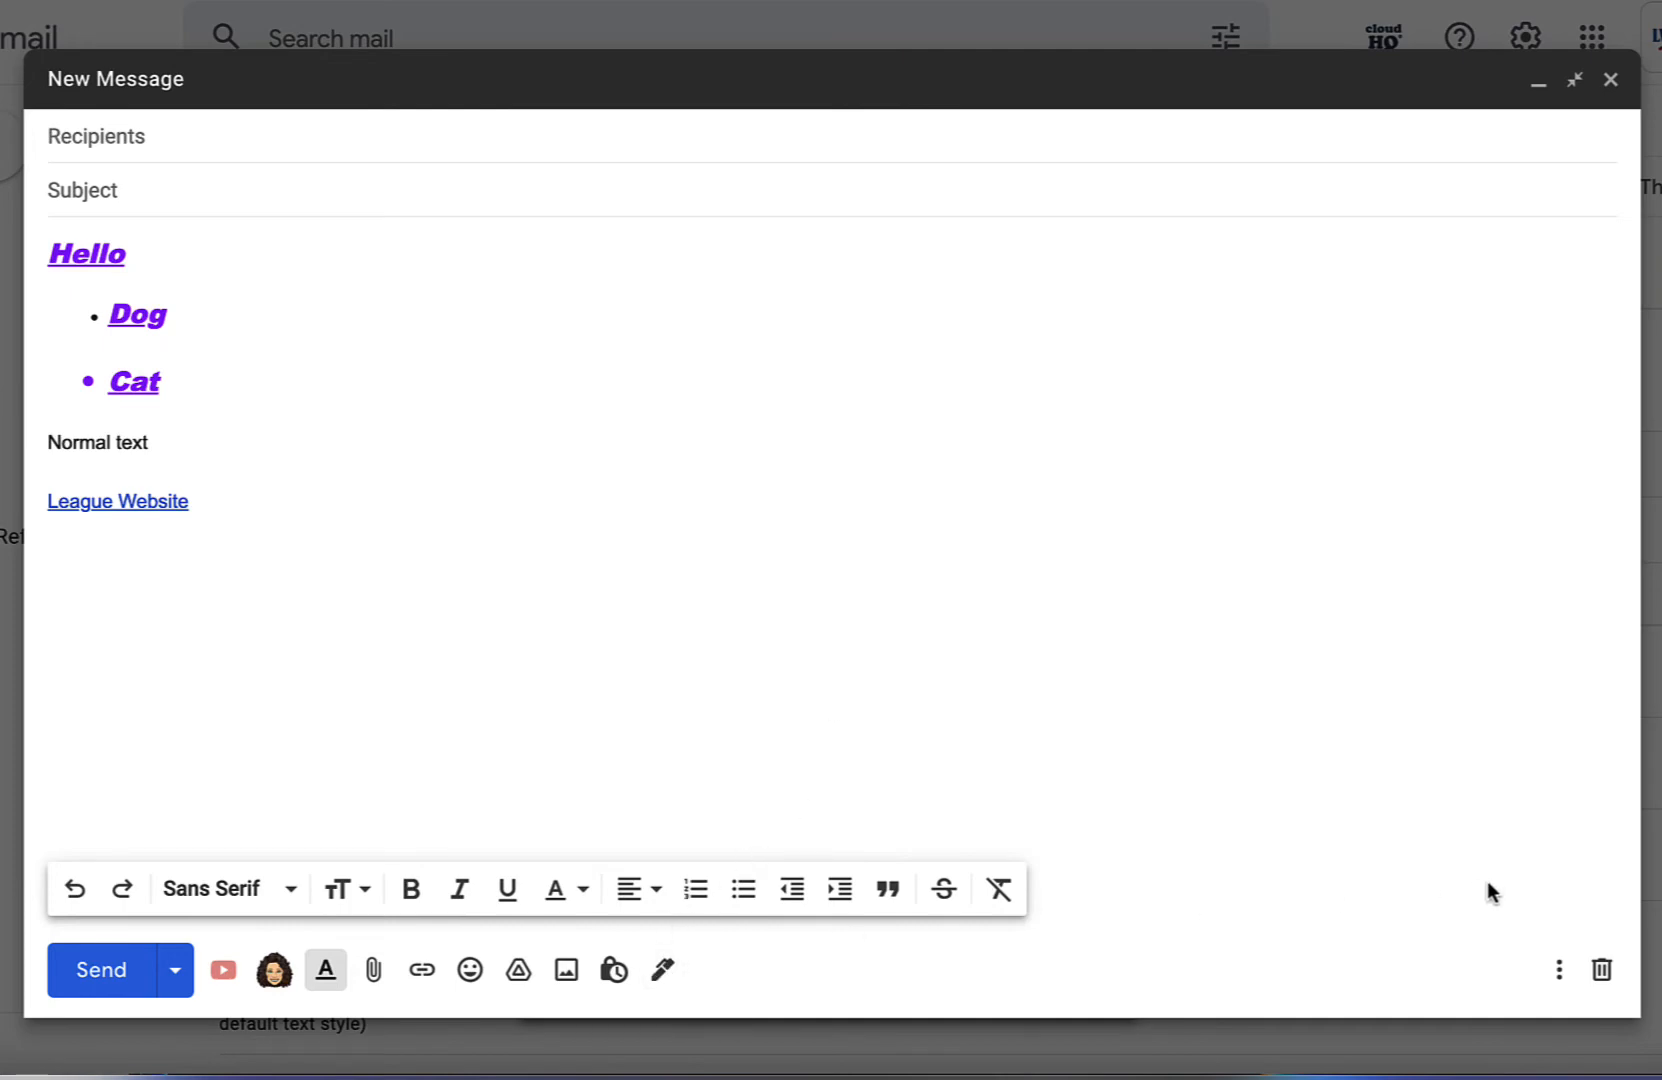
Step: Examine the message's additional options, and switch the compose window out of full screen and back
{"action": "left_click", "coordinate": [1559, 975]}
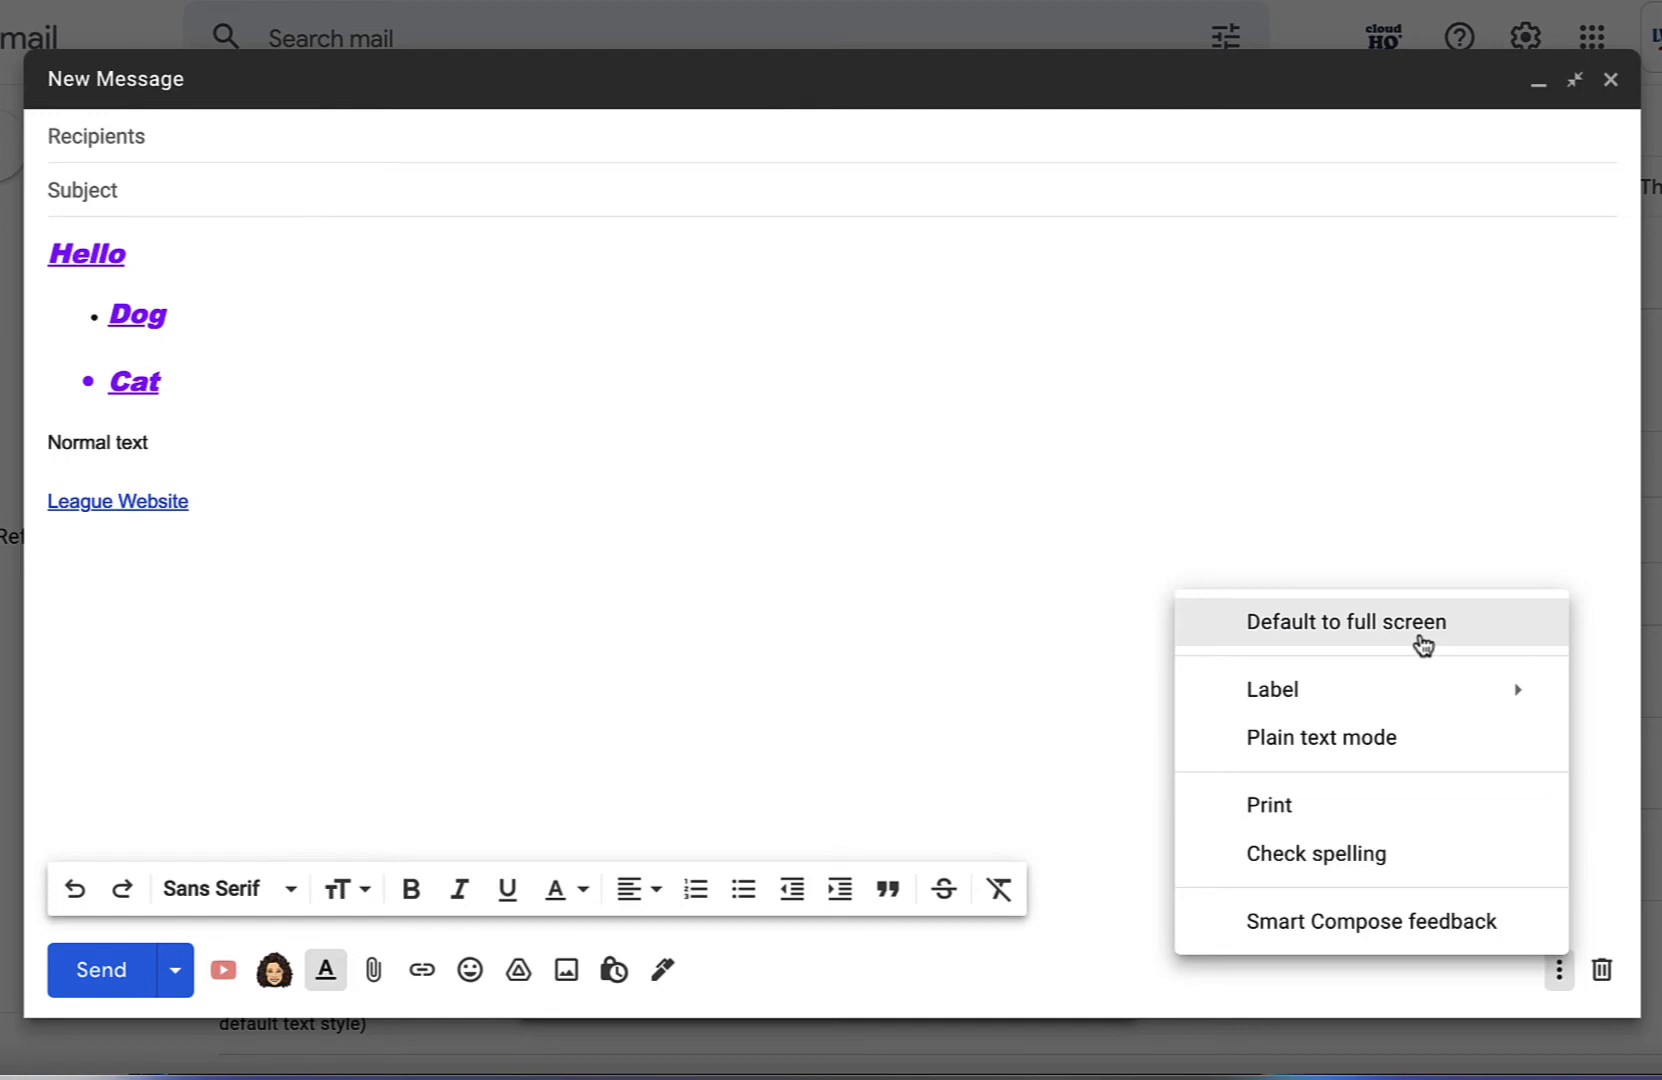
{"action": "left_click", "coordinate": [1517, 444]}
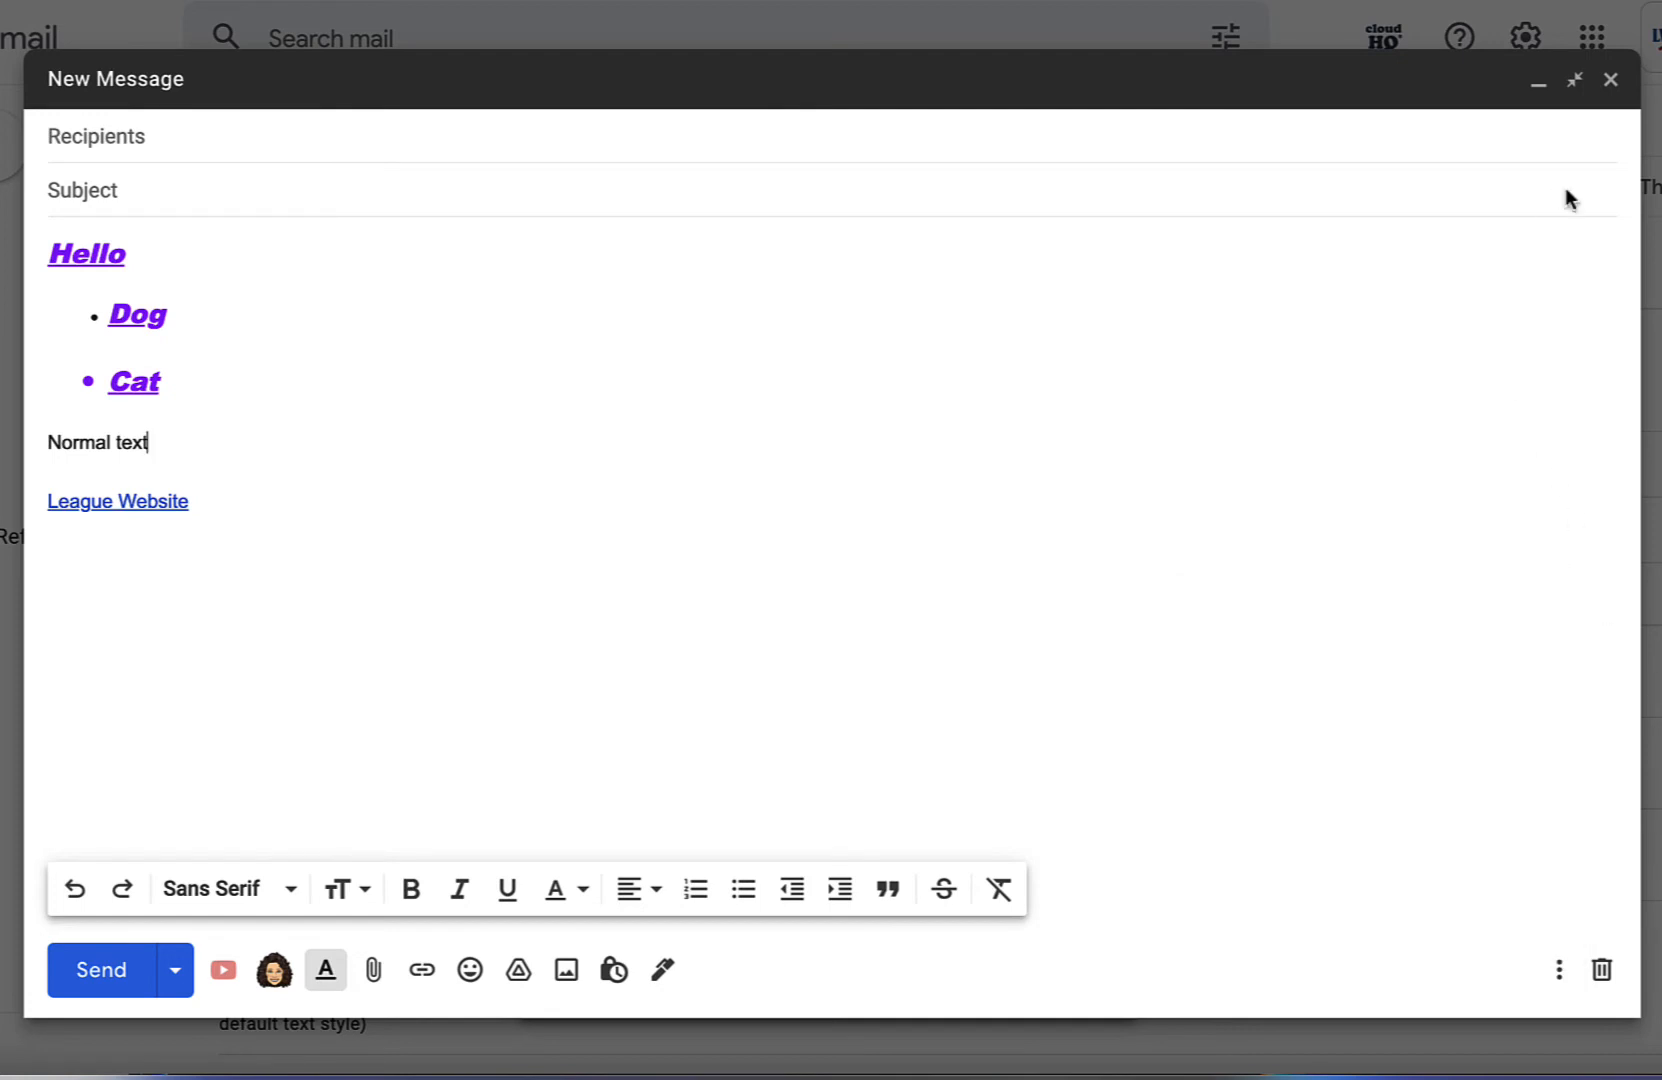
{"action": "left_click", "coordinate": [1575, 79]}
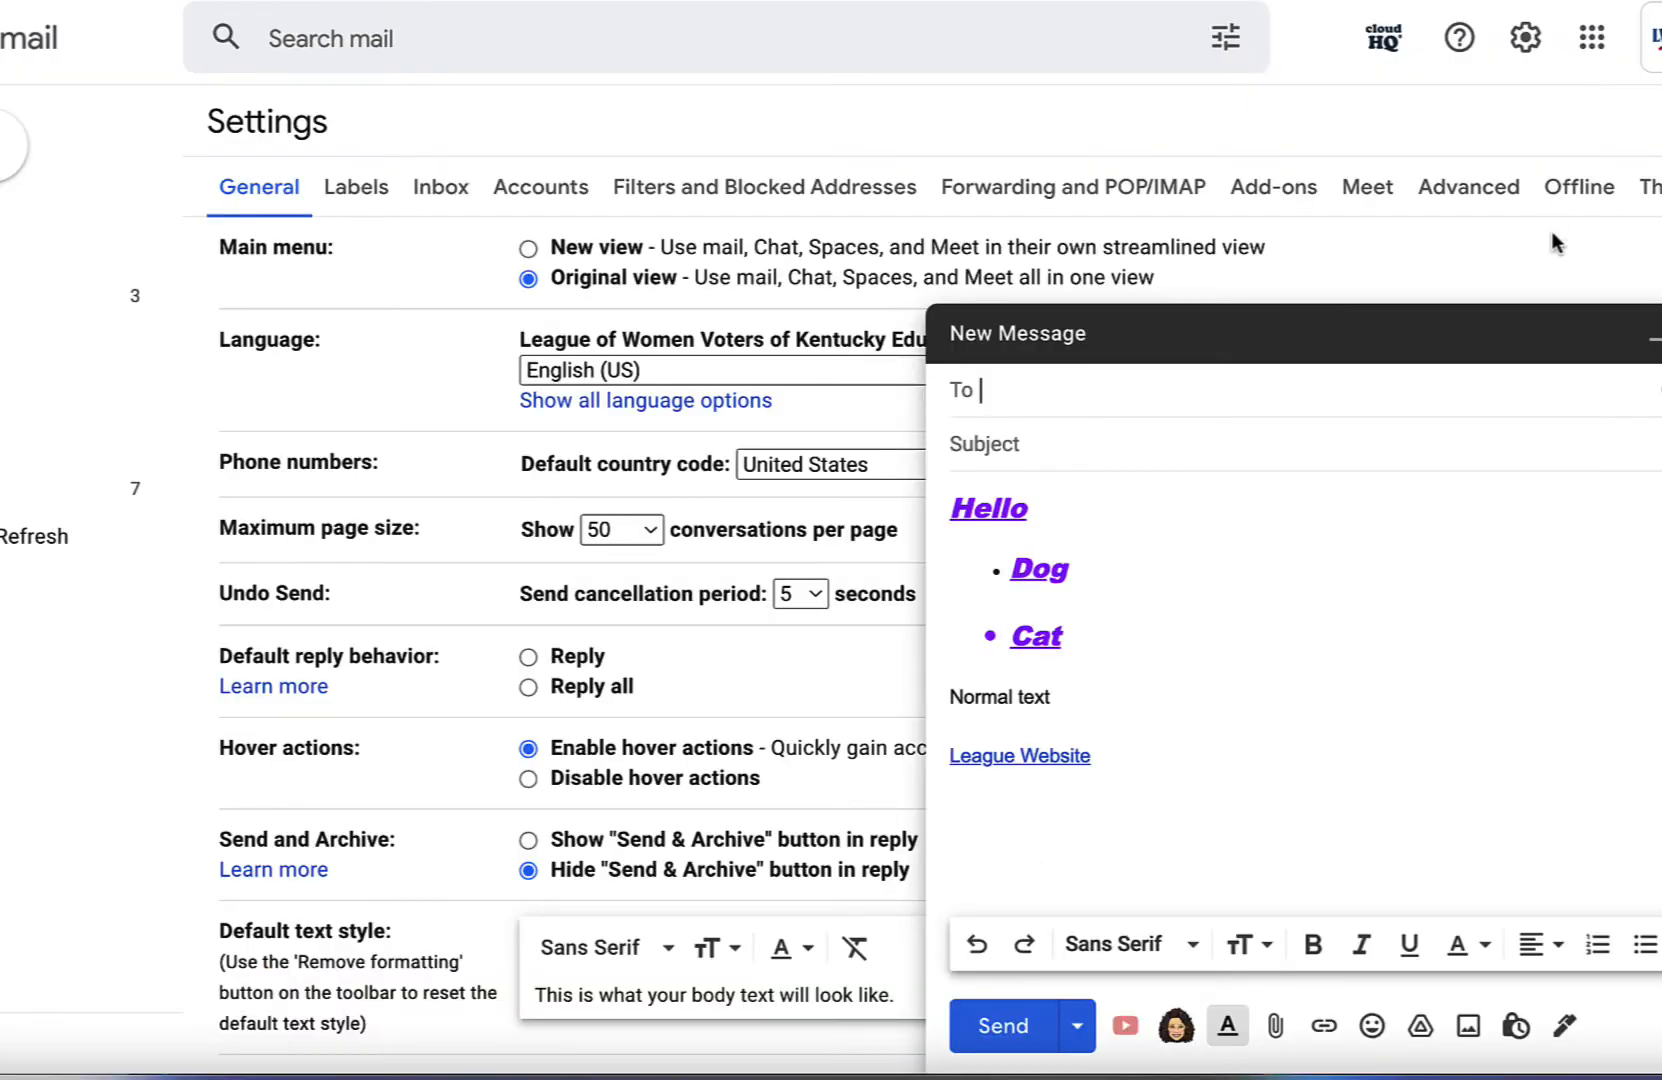
{"action": "left_click", "coordinate": [1660, 334]}
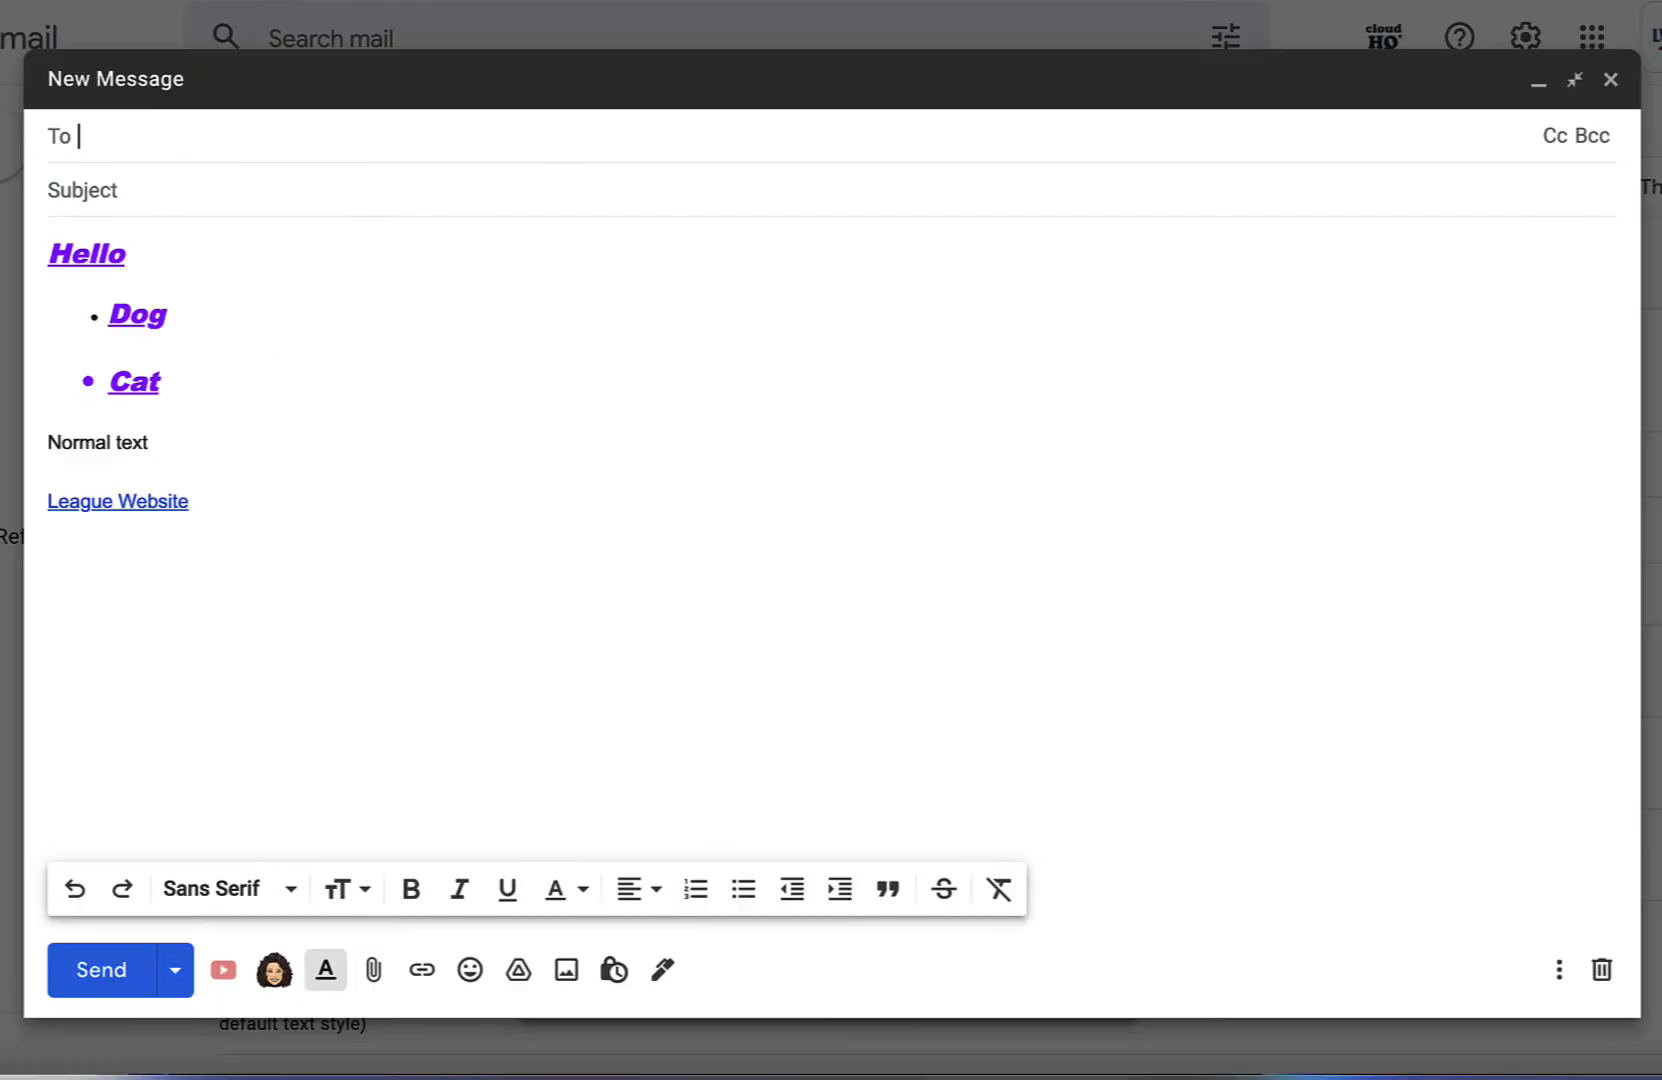
{"action": "left_click", "coordinate": [1559, 972]}
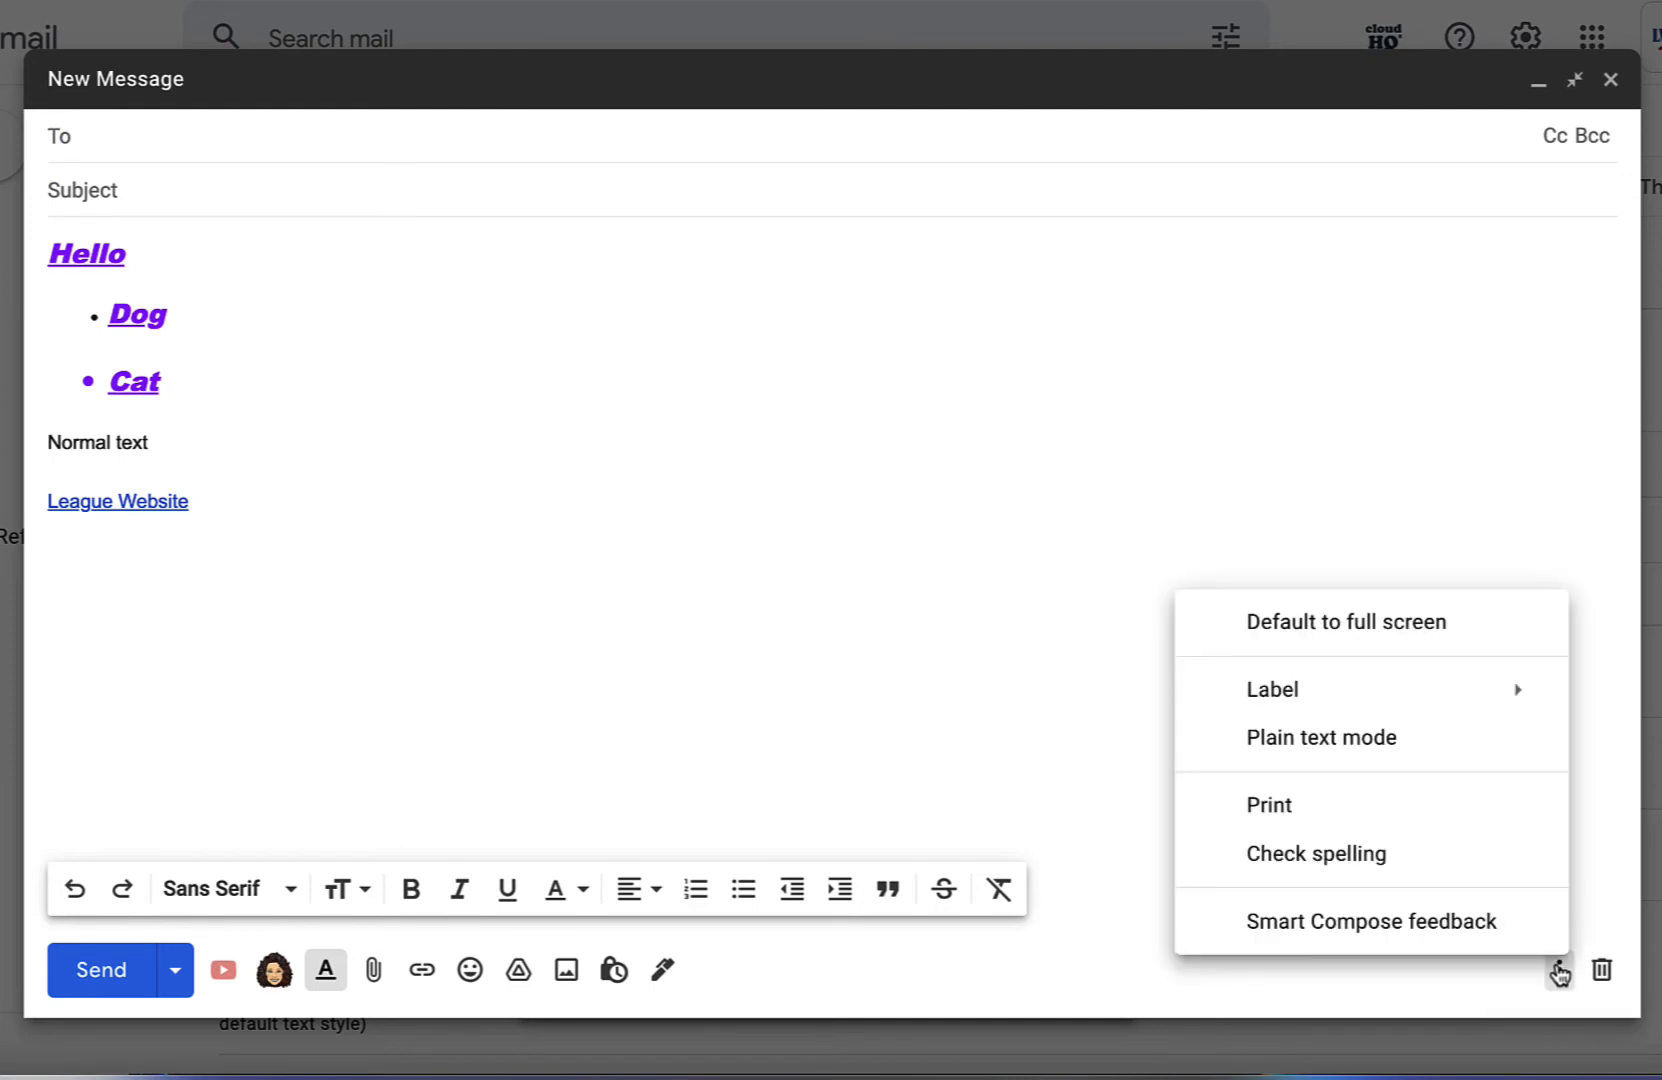
{"action": "mouse_move", "coordinate": [1450, 697]}
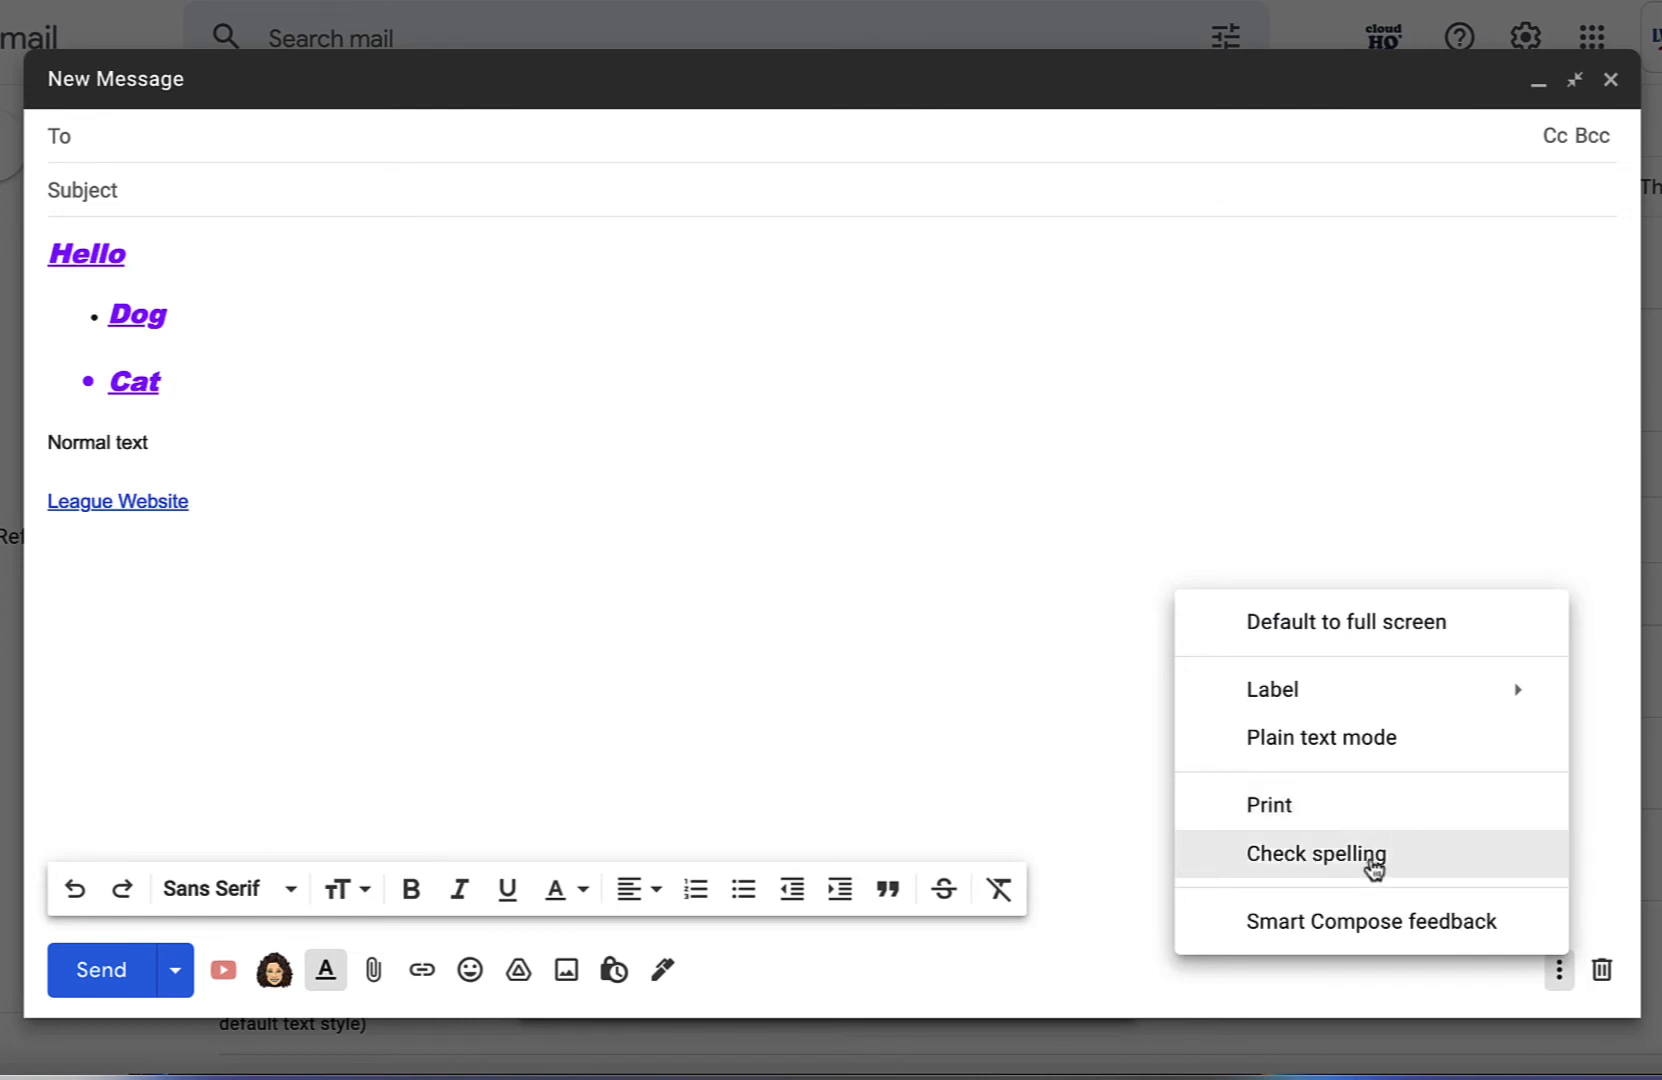
{"action": "left_click", "coordinate": [1443, 527]}
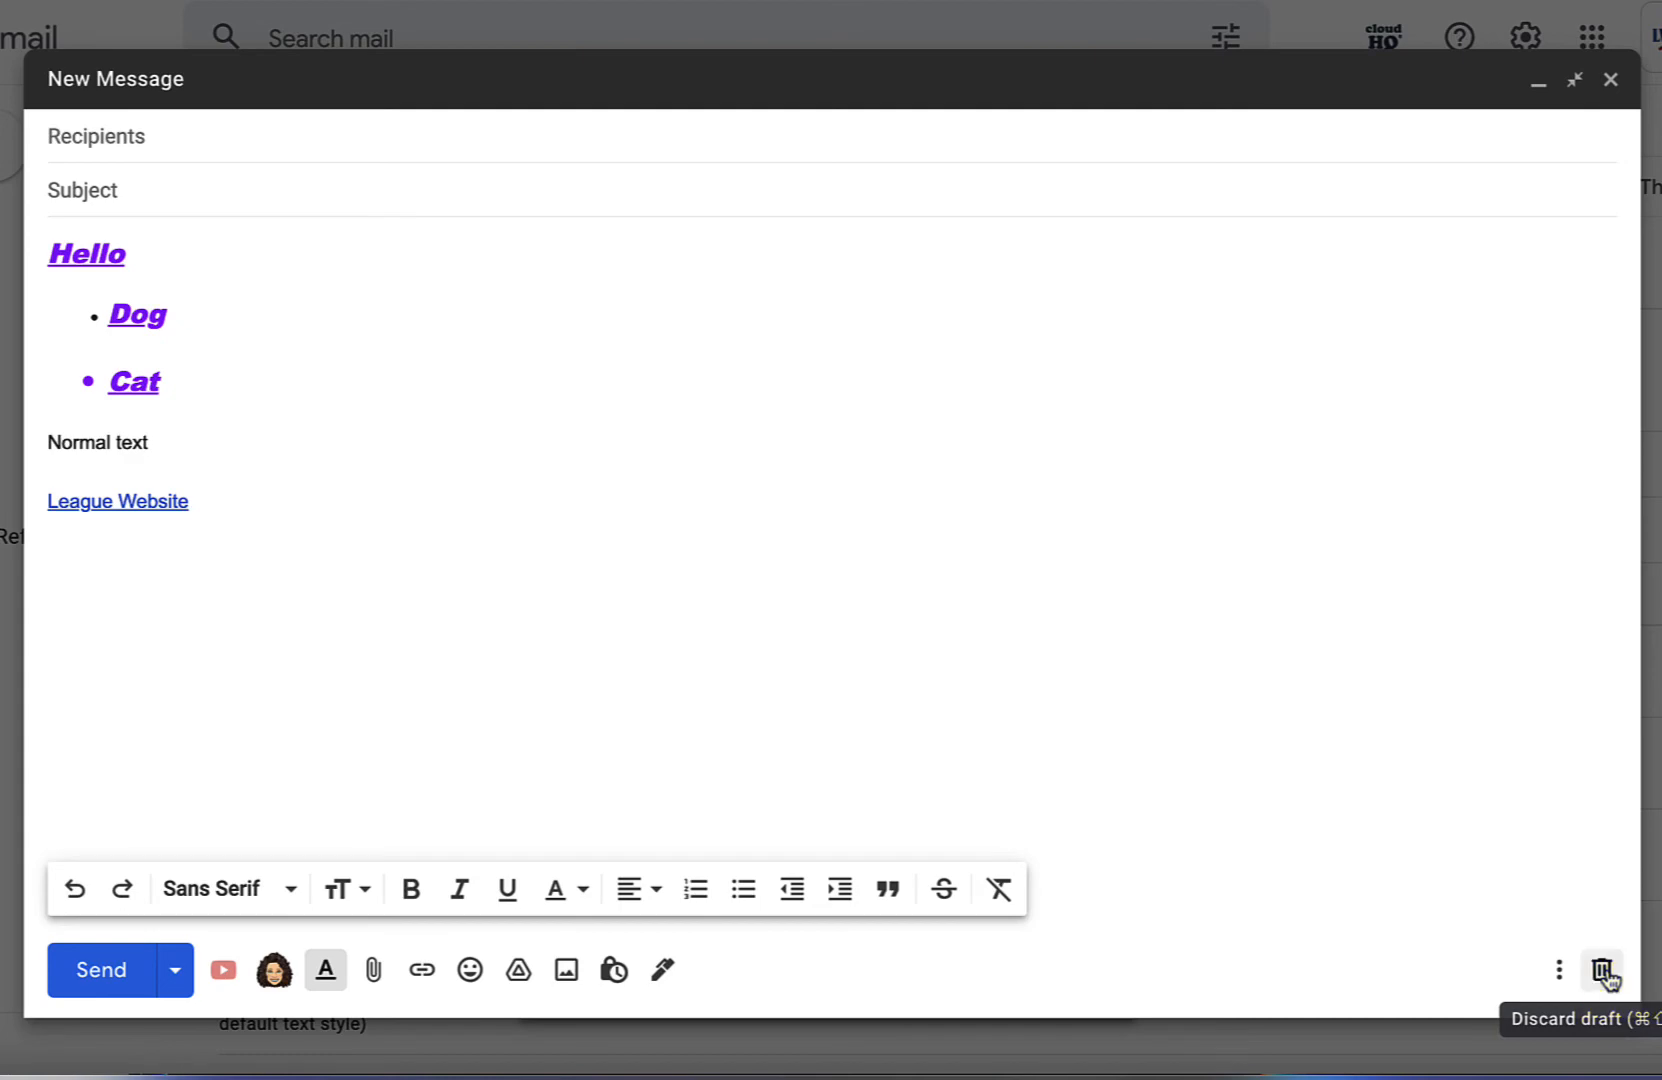
Step: Address the message to the suggested contact and set its subject to "Test"
{"action": "left_click", "coordinate": [101, 136]}
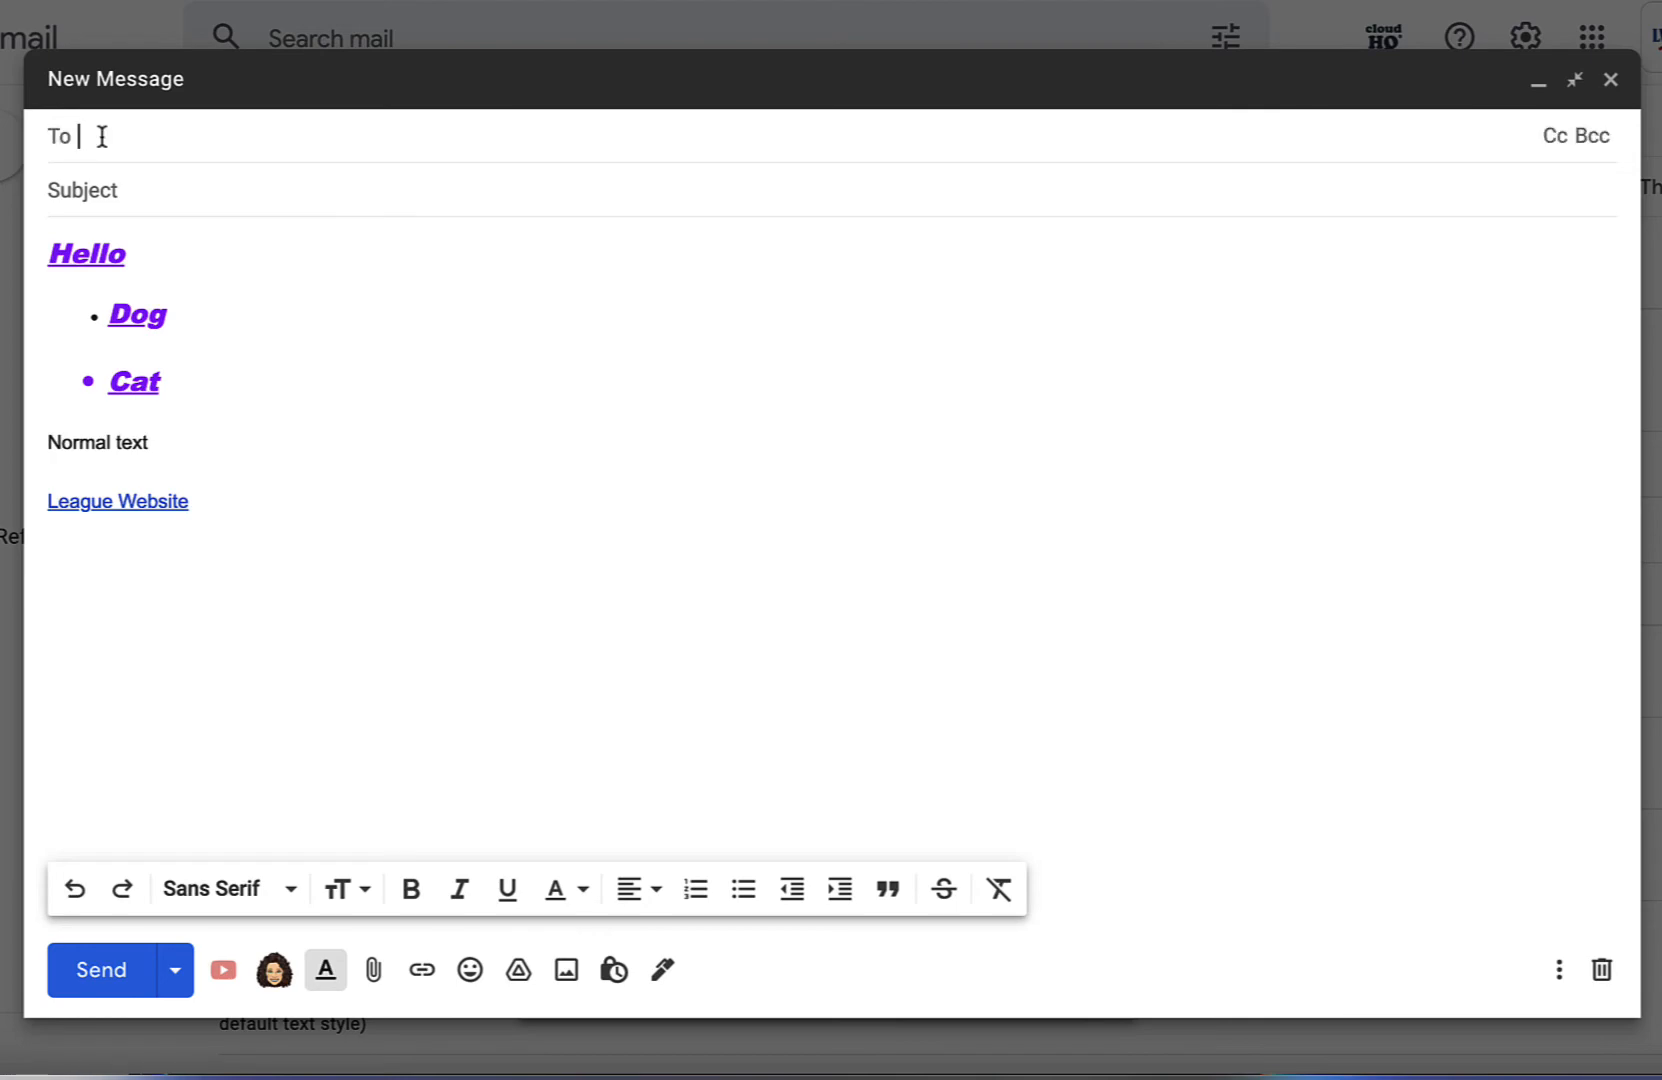
{"action": "type", "text": "brit"}
{"action": "left_click", "coordinate": [229, 210]}
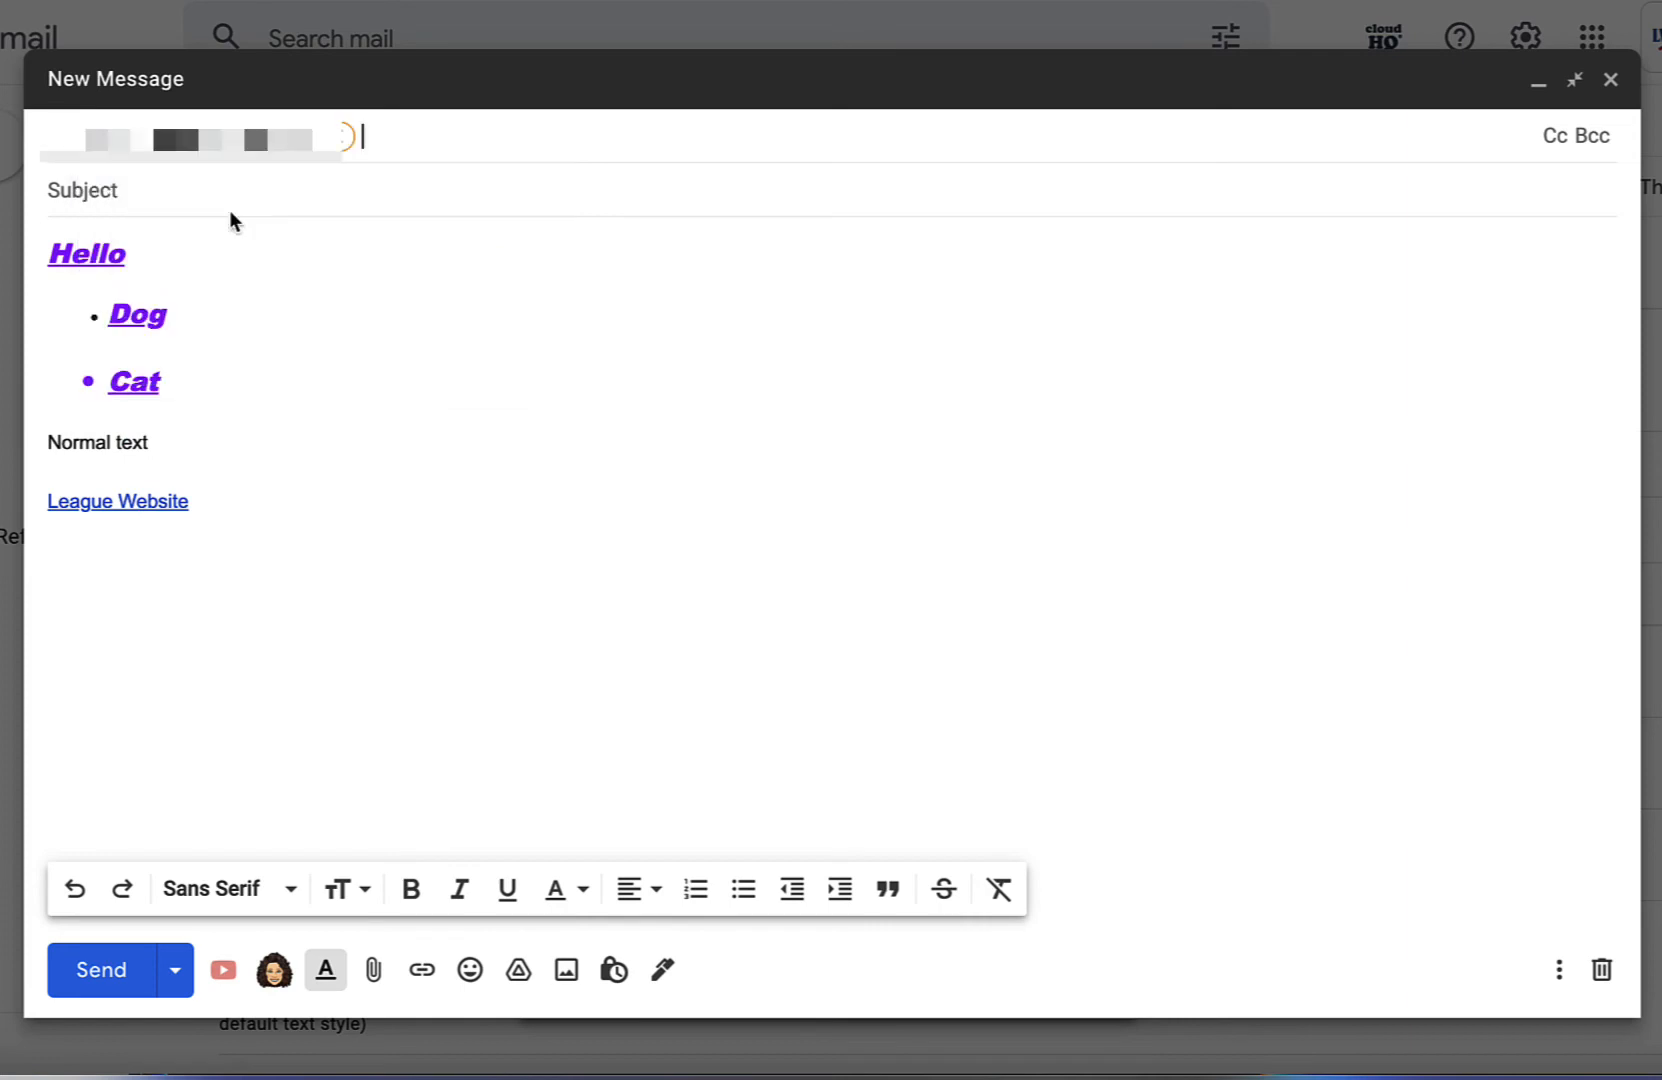
{"action": "left_click", "coordinate": [168, 190]}
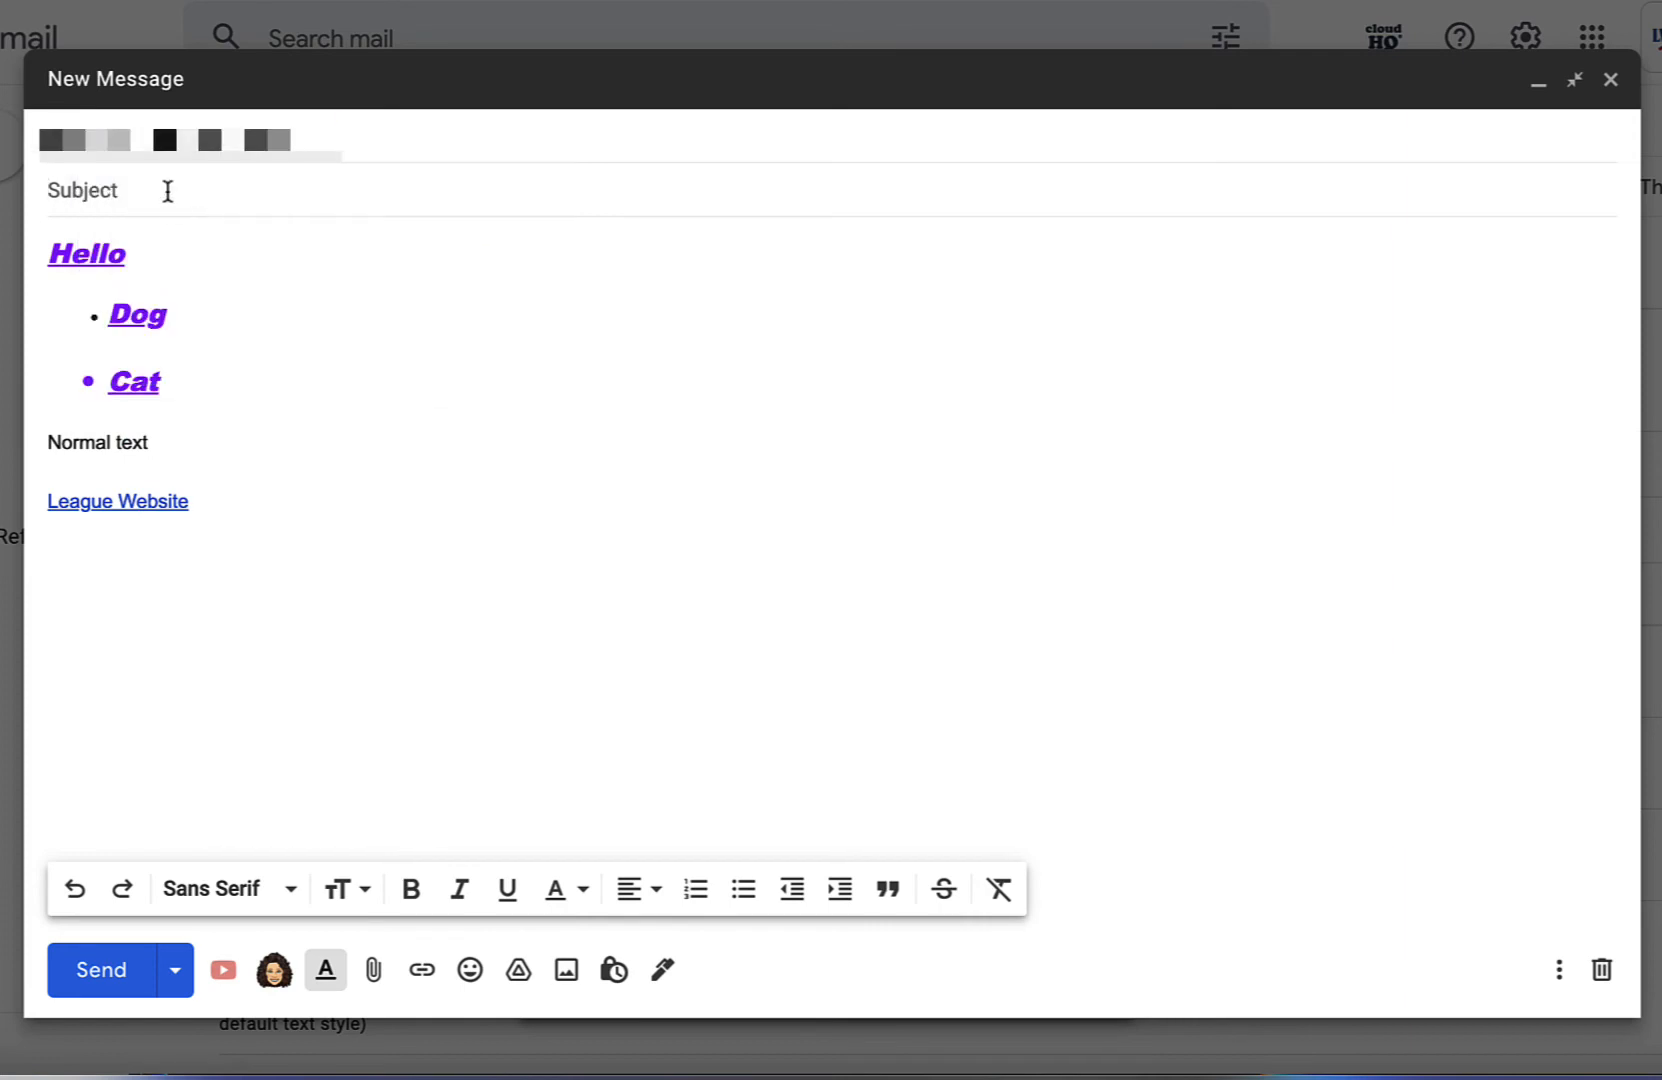
{"action": "type", "text": "Test"}
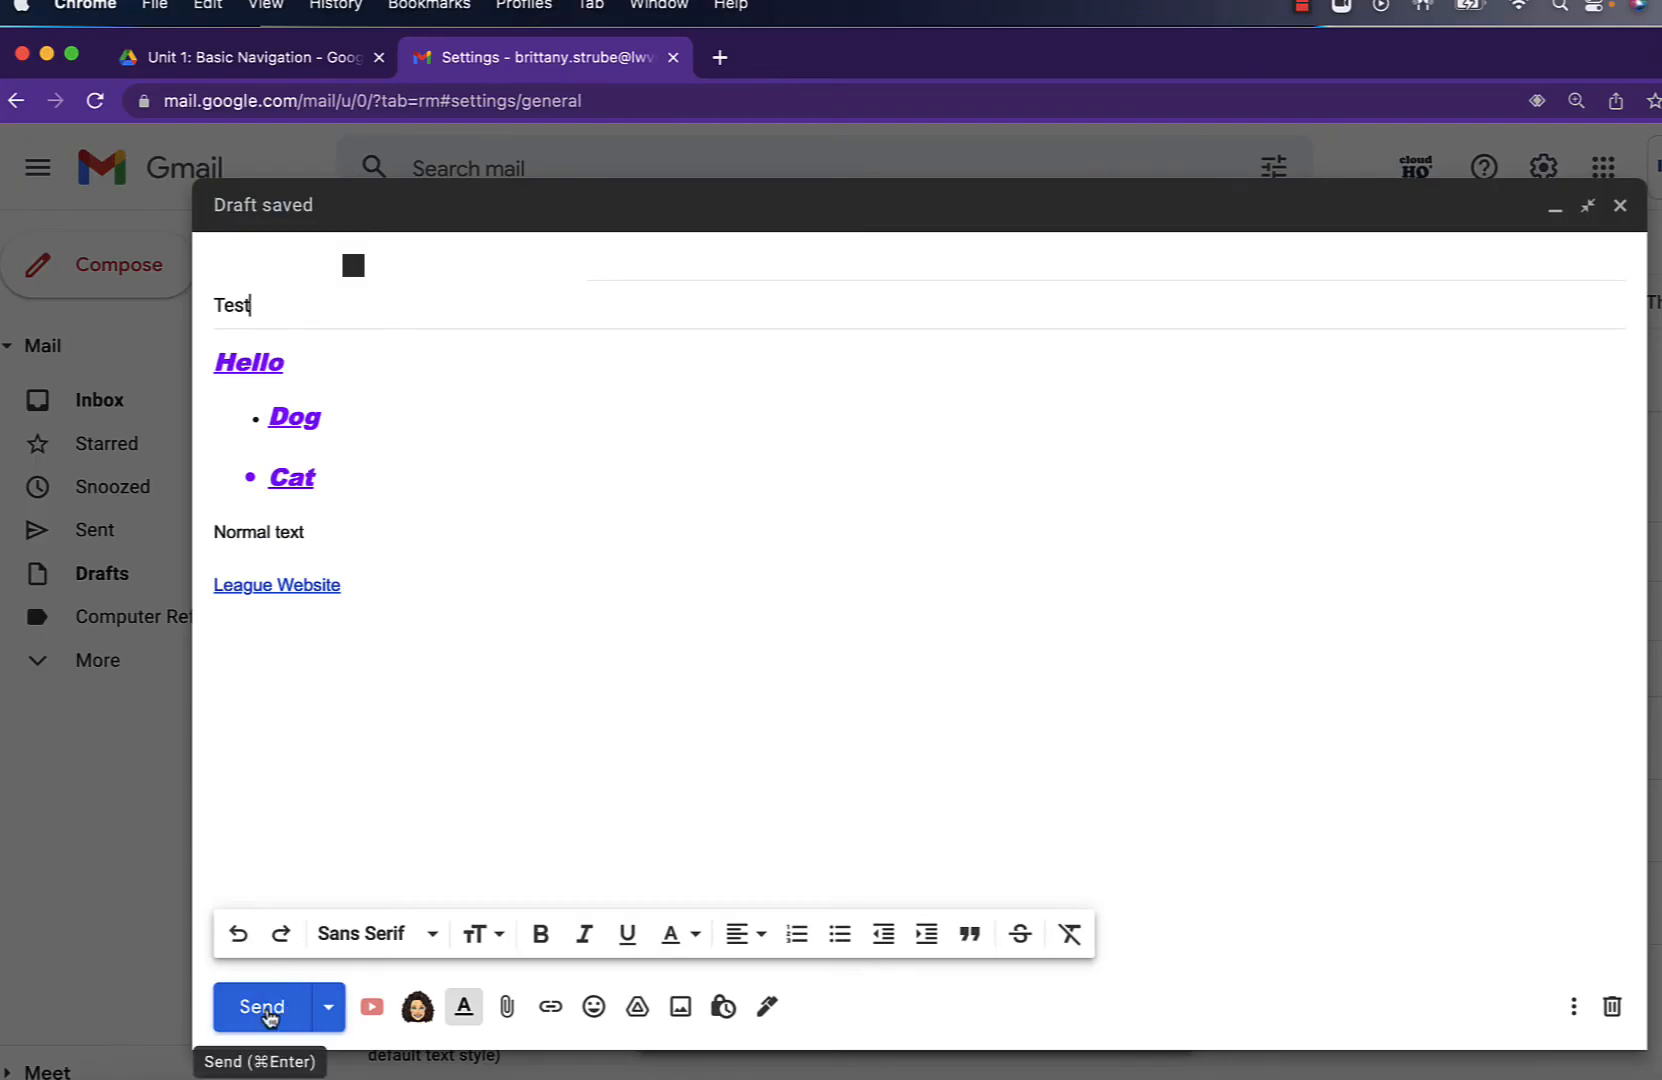
Step: Send the test message and undo the sending
{"action": "left_click", "coordinate": [266, 1013]}
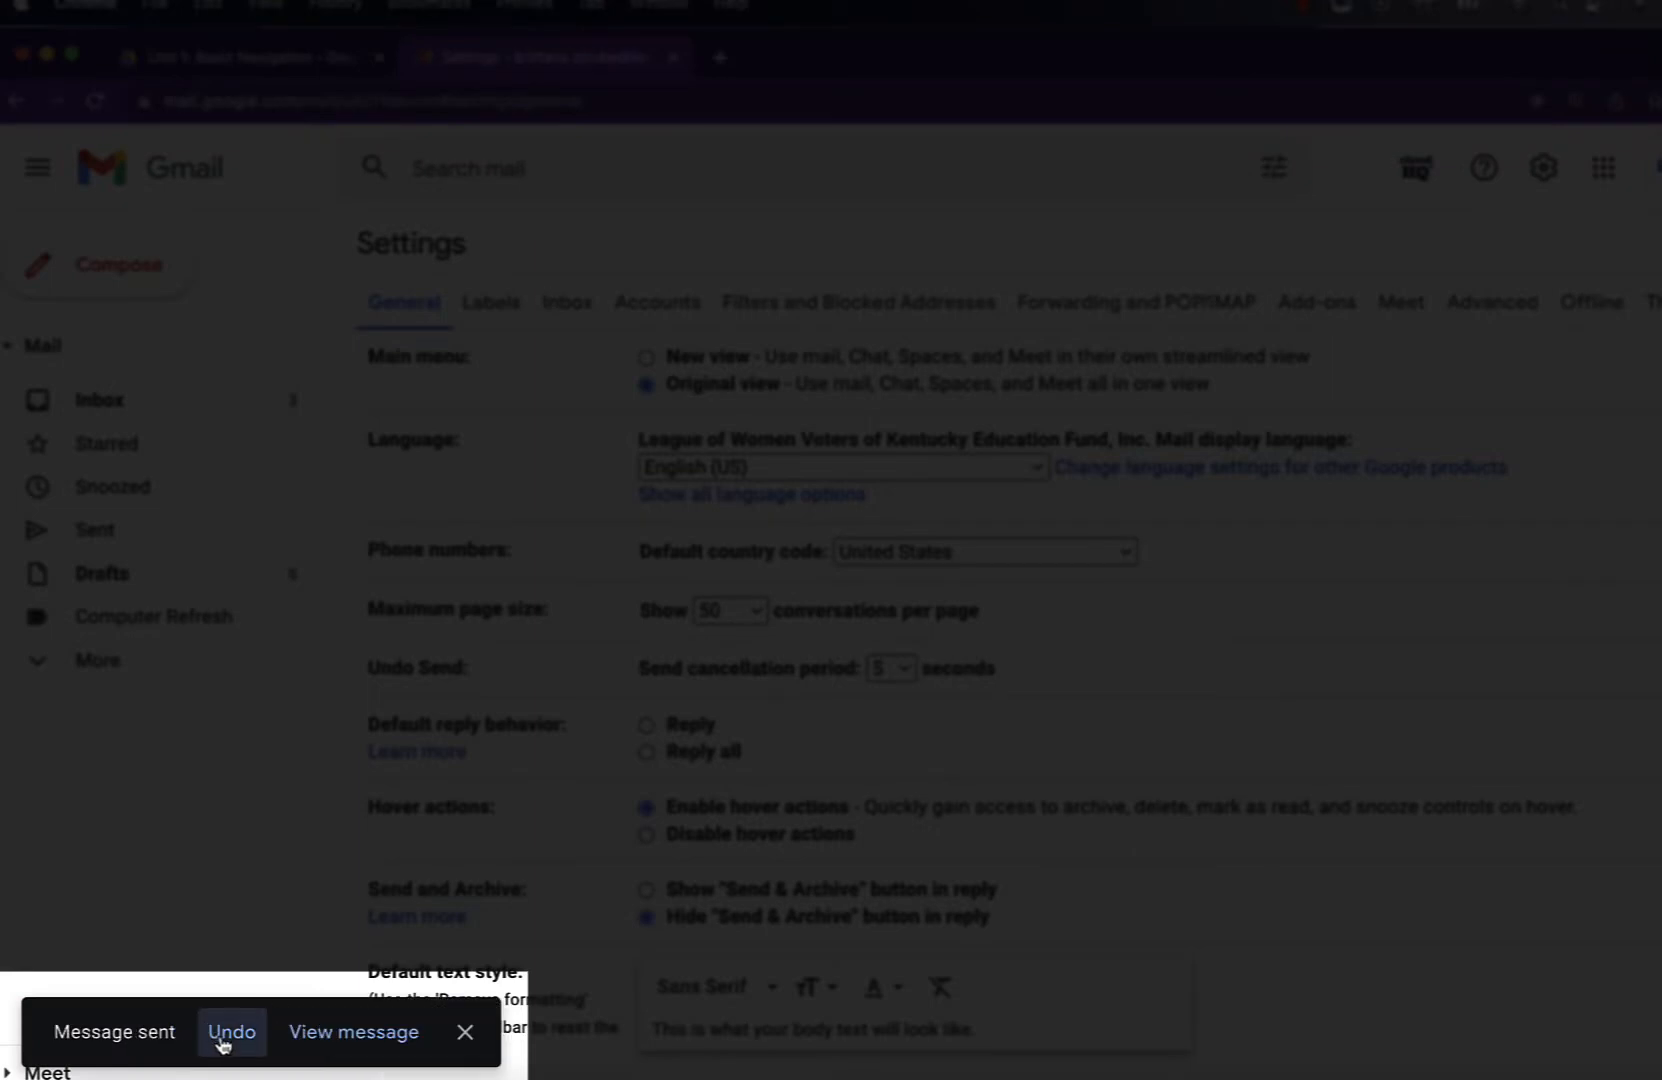
{"action": "left_click", "coordinate": [220, 1036]}
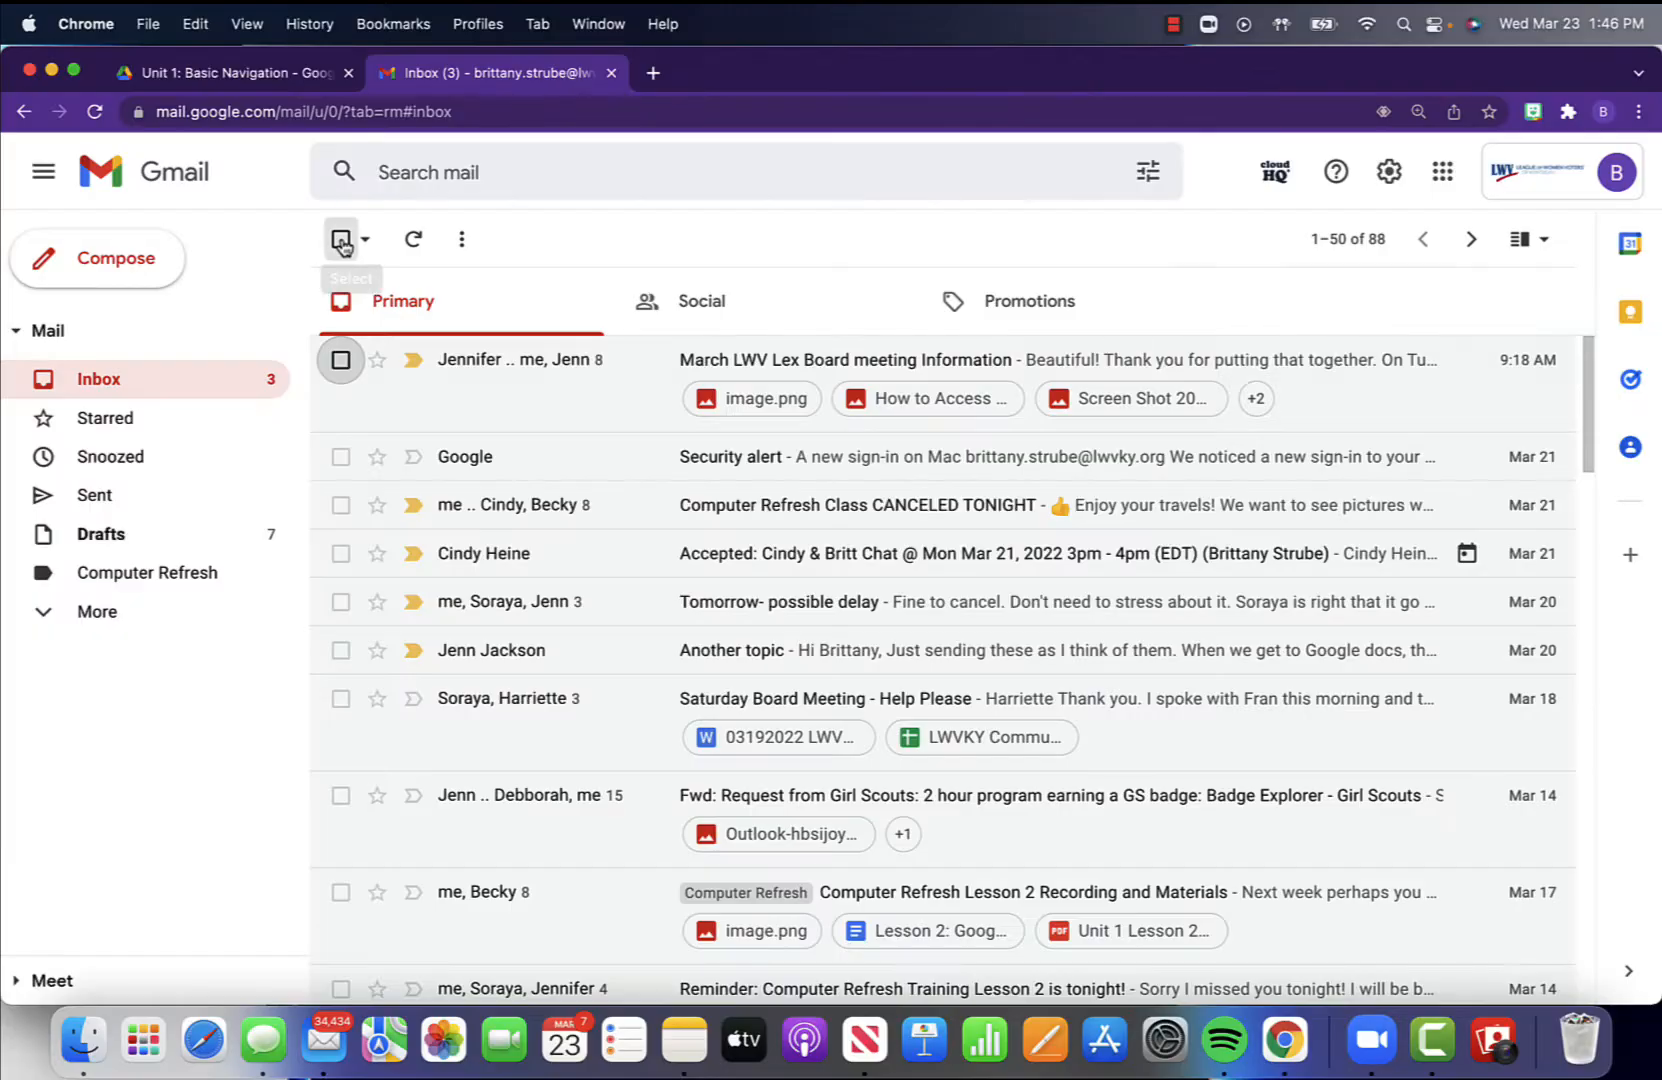
Step: Select all conversations on the inbox page, deselect the first one, and clear the whole selection
{"action": "left_click", "coordinate": [341, 241]}
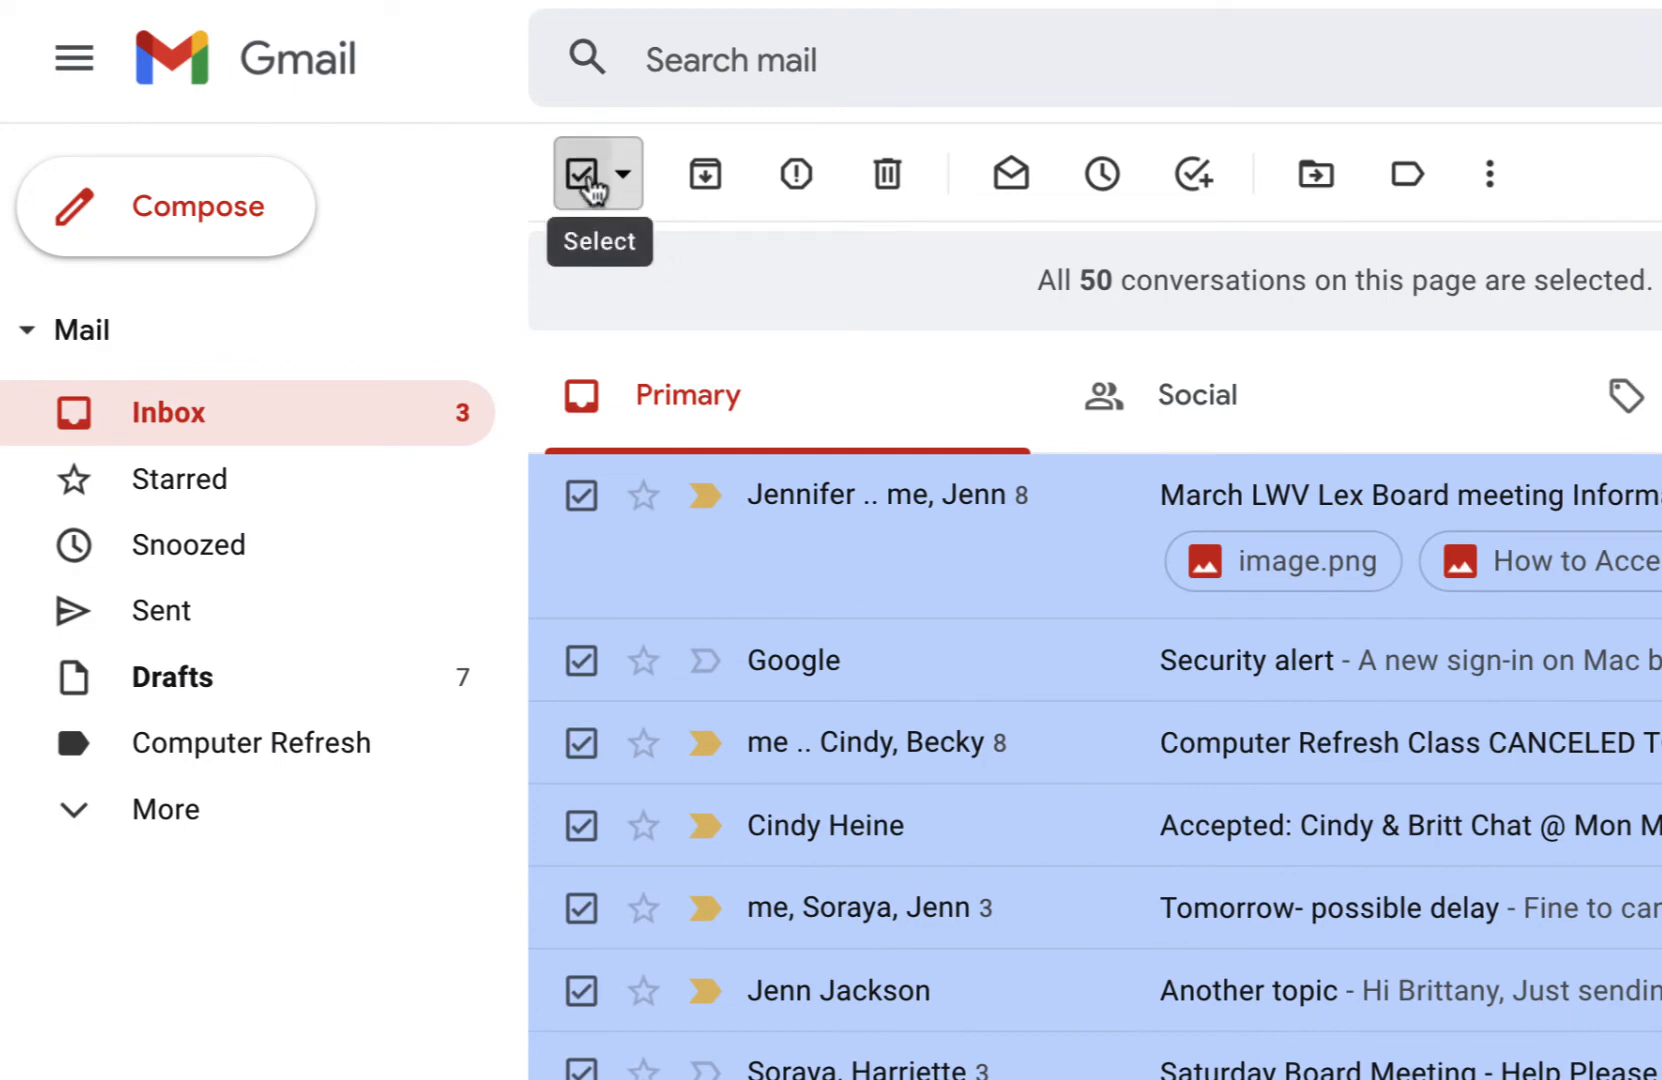
{"action": "left_click", "coordinate": [581, 497]}
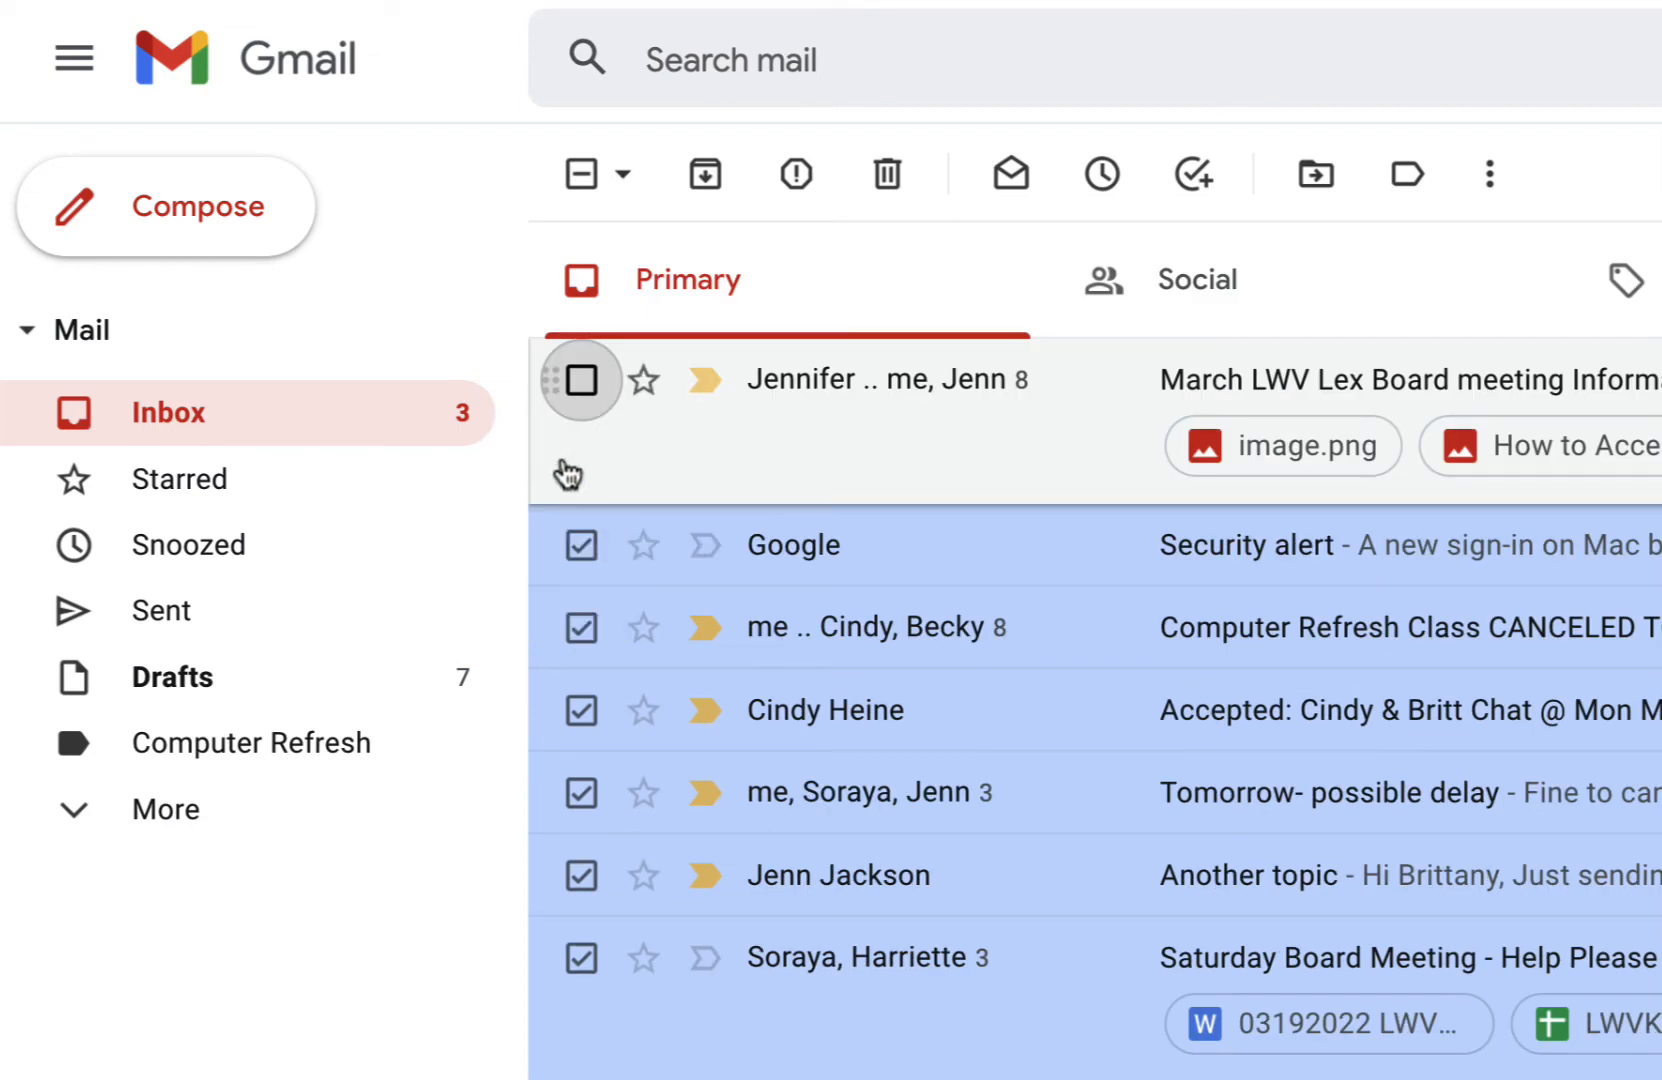
{"action": "left_click", "coordinate": [584, 176]}
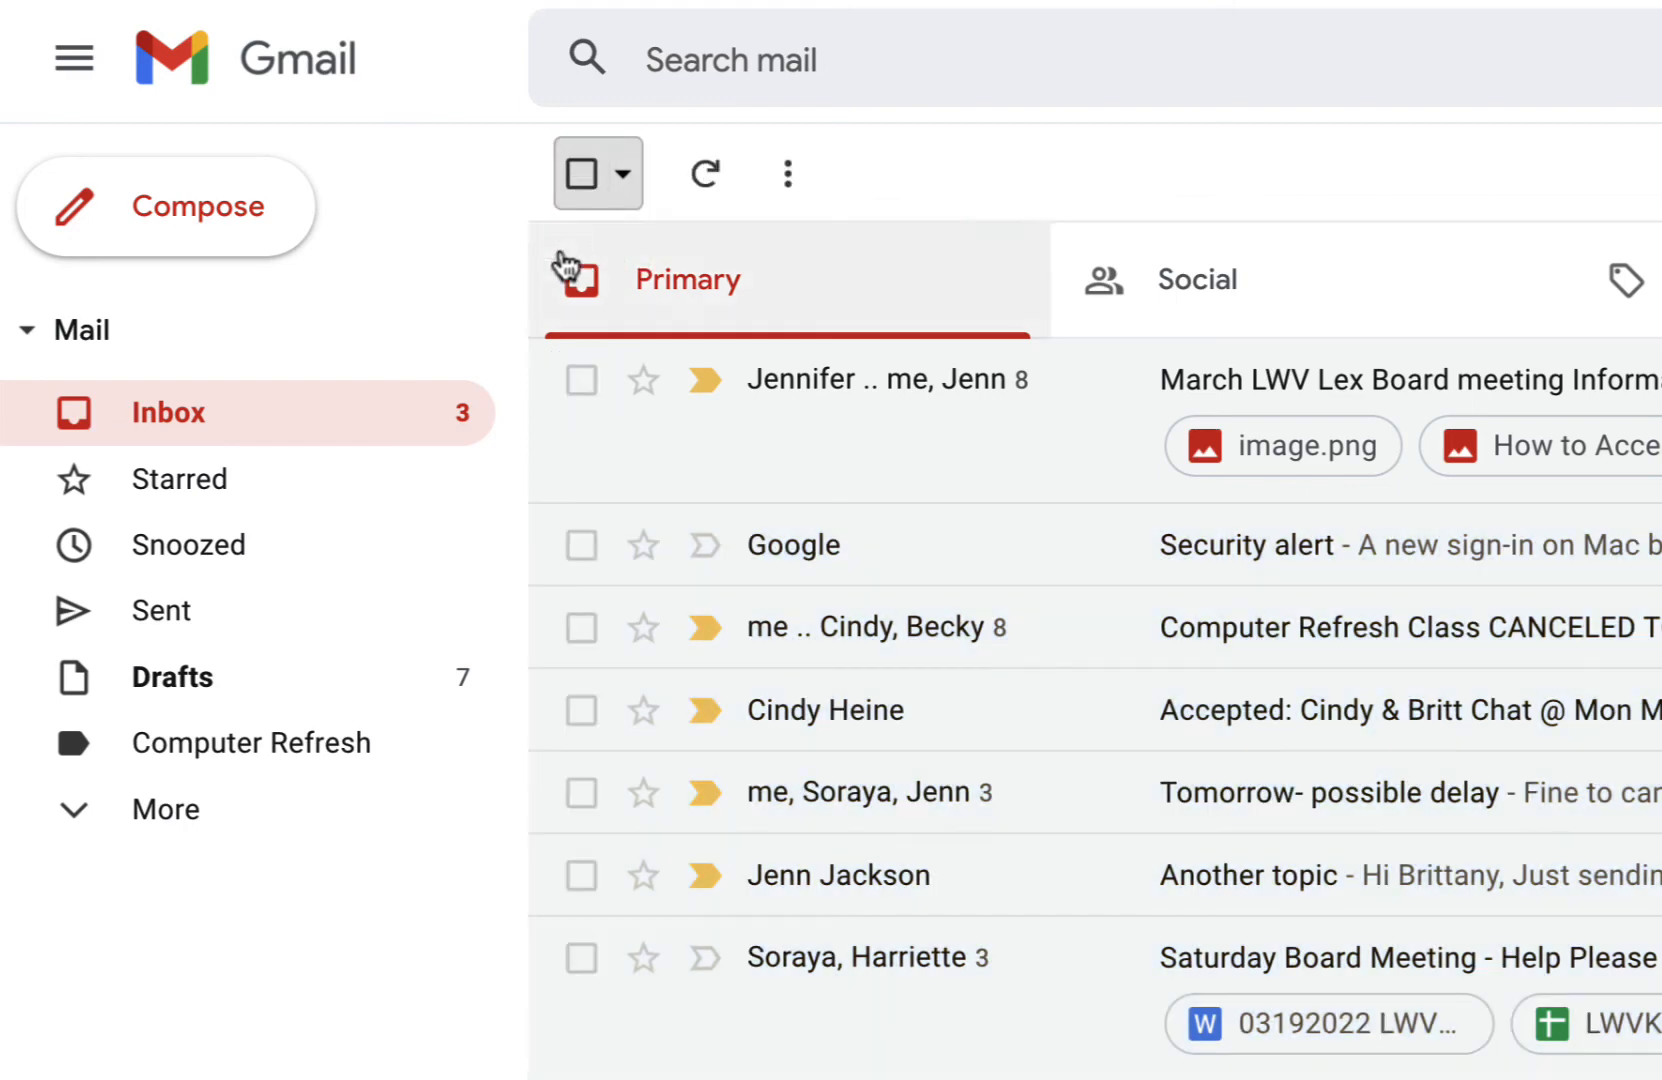
Step: Select the first, third and fourth inbox conversations individually, and clear the whole selection
{"action": "left_click", "coordinate": [581, 384]}
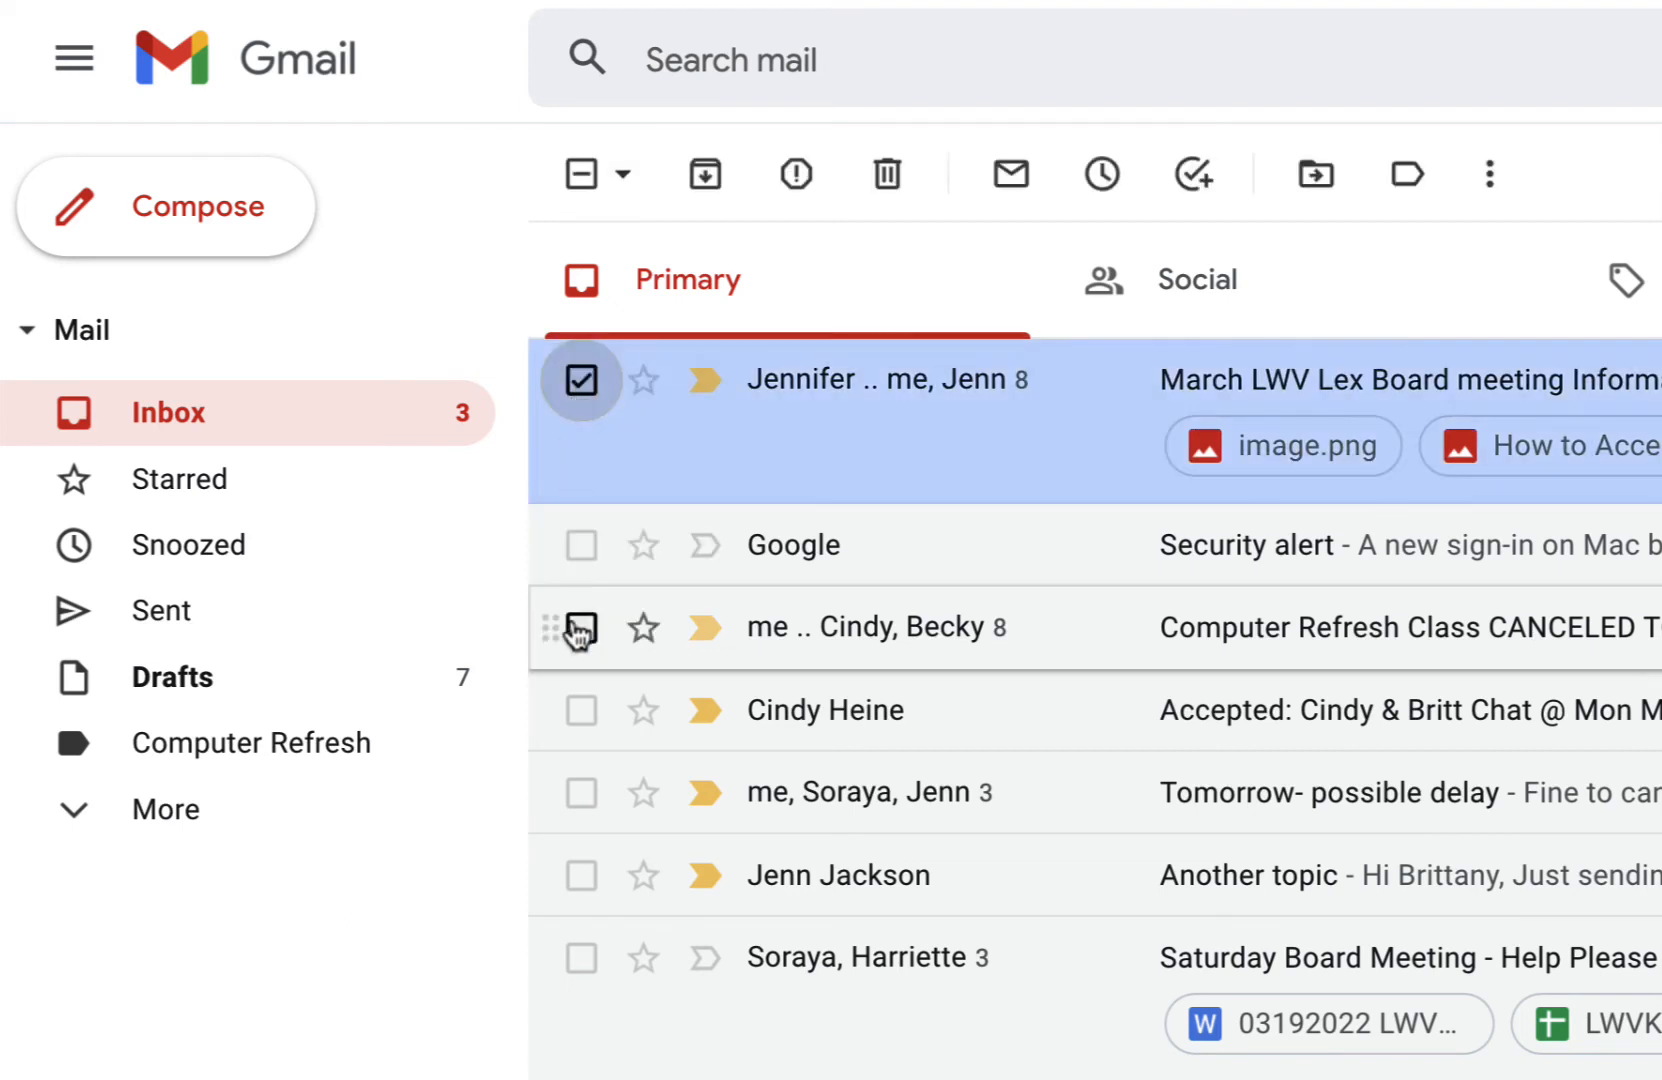
{"action": "left_click", "coordinate": [582, 711]}
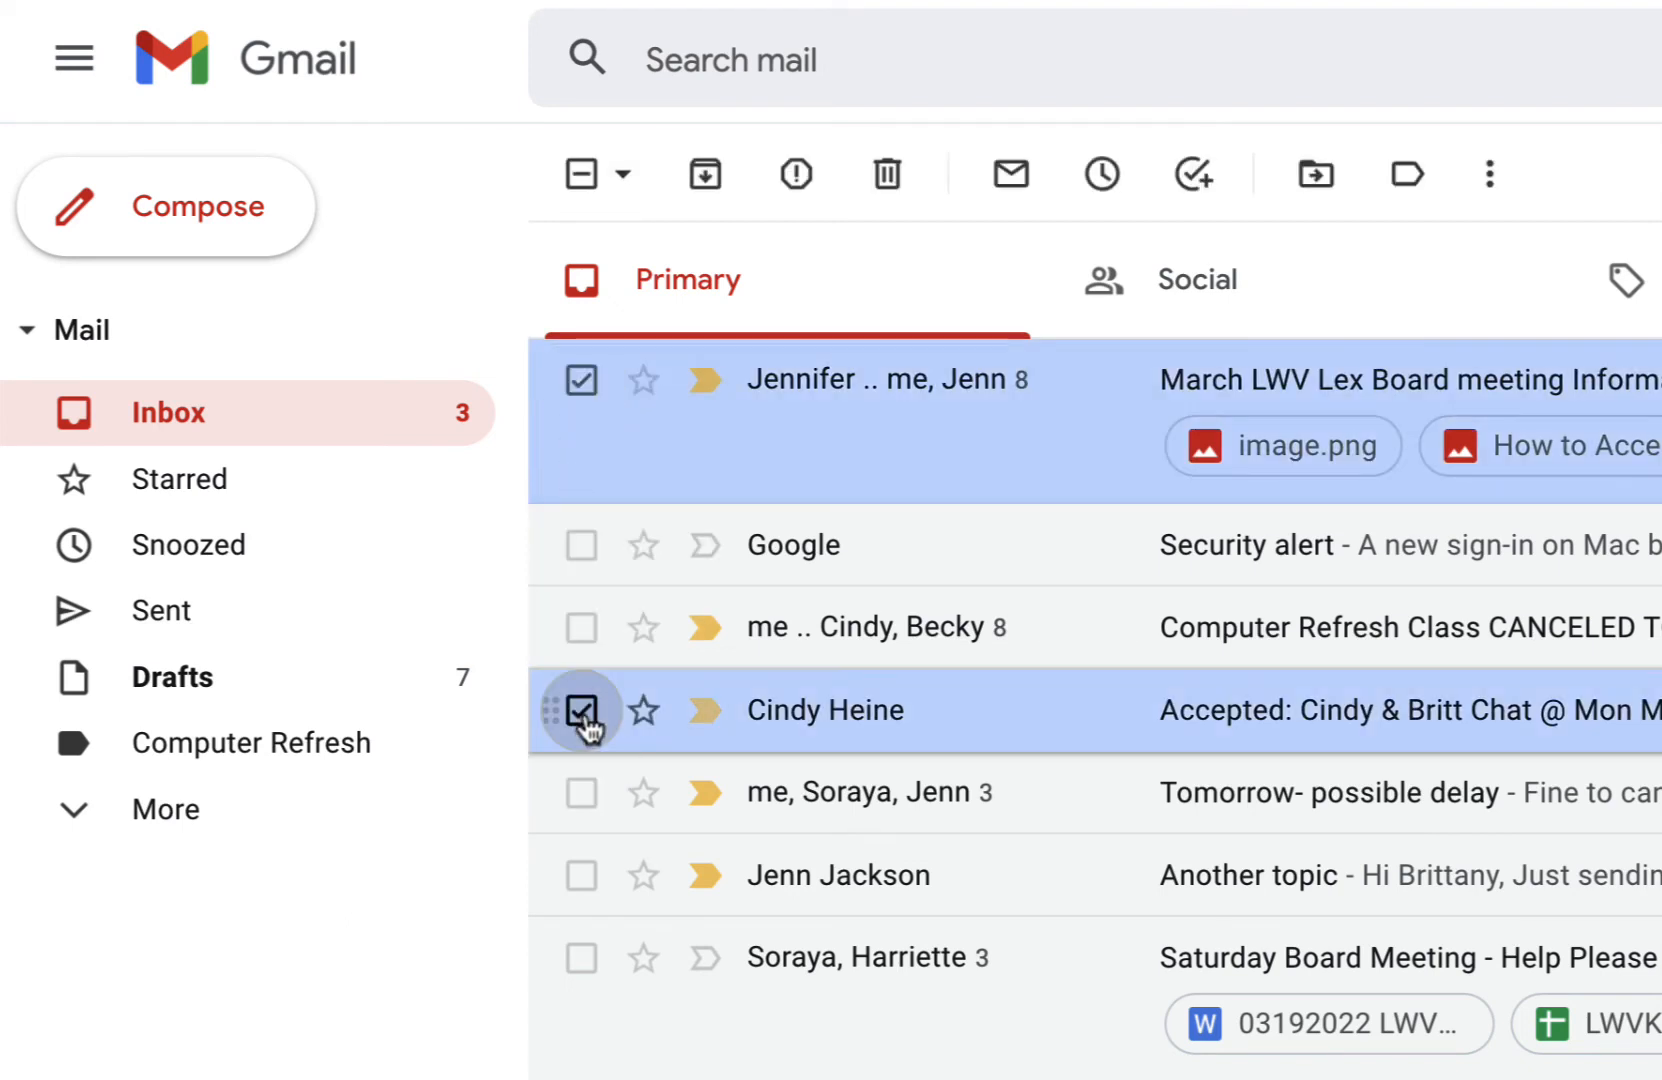
{"action": "left_click", "coordinate": [581, 627]}
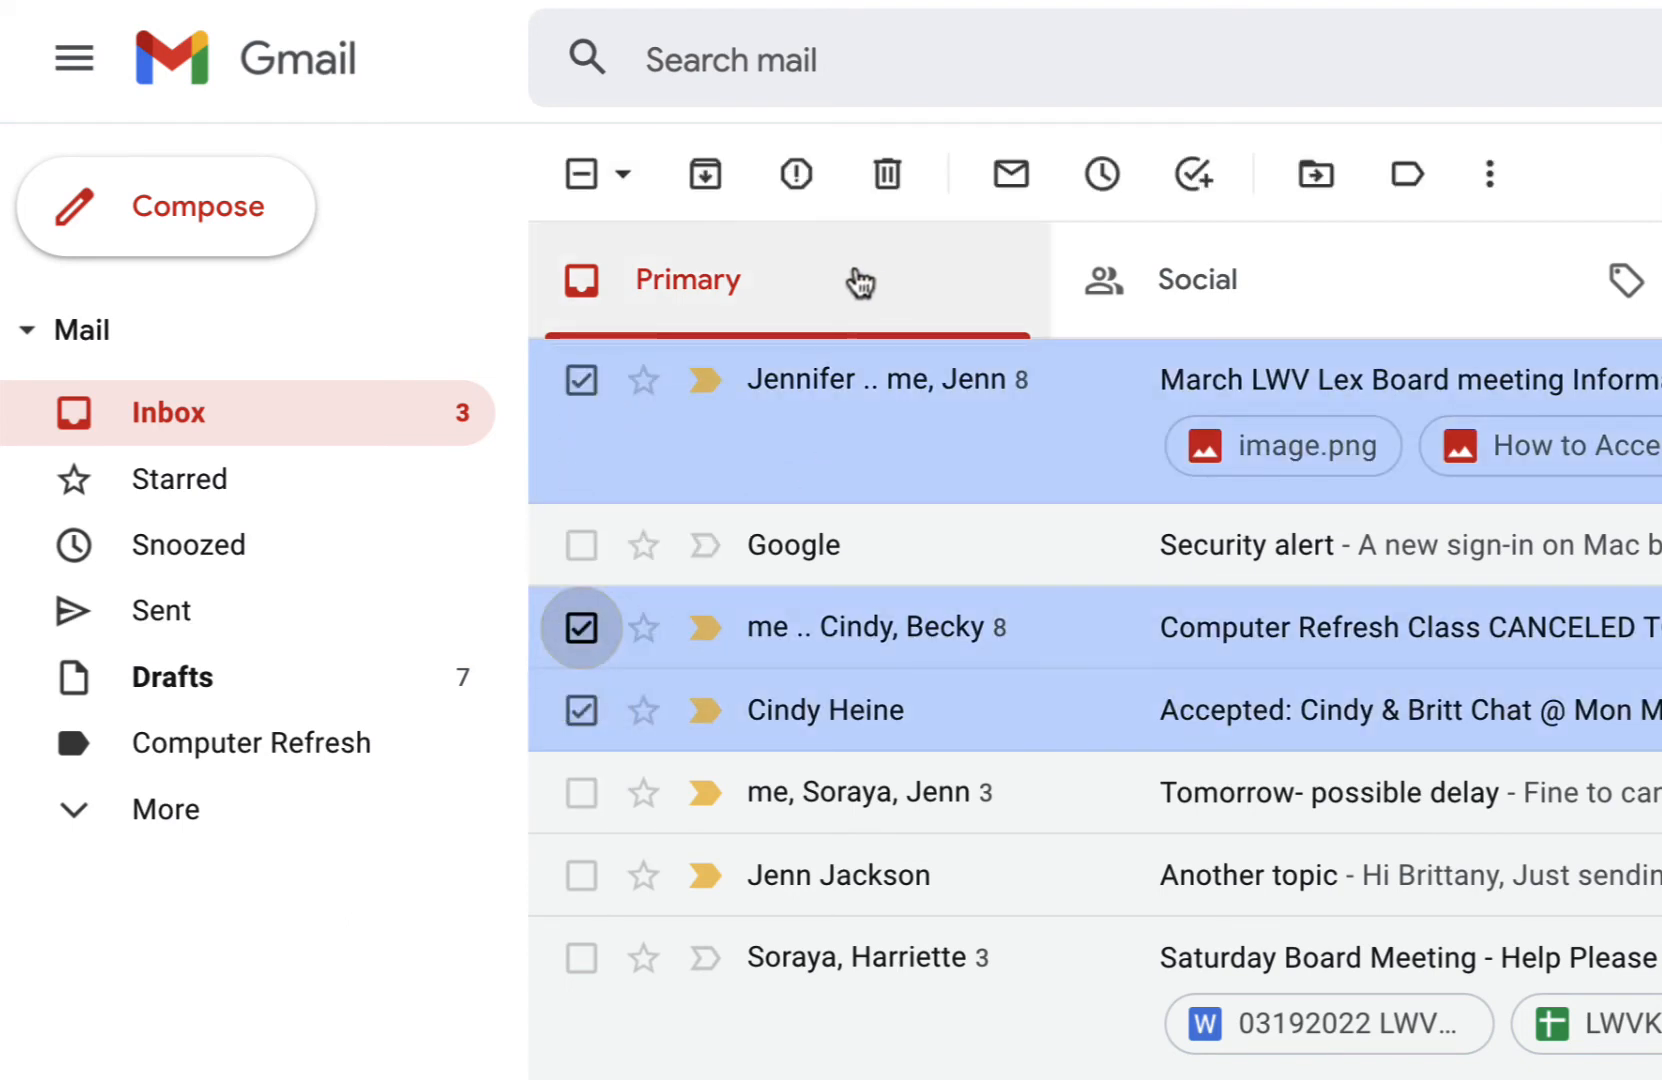
{"action": "left_click", "coordinate": [622, 178]}
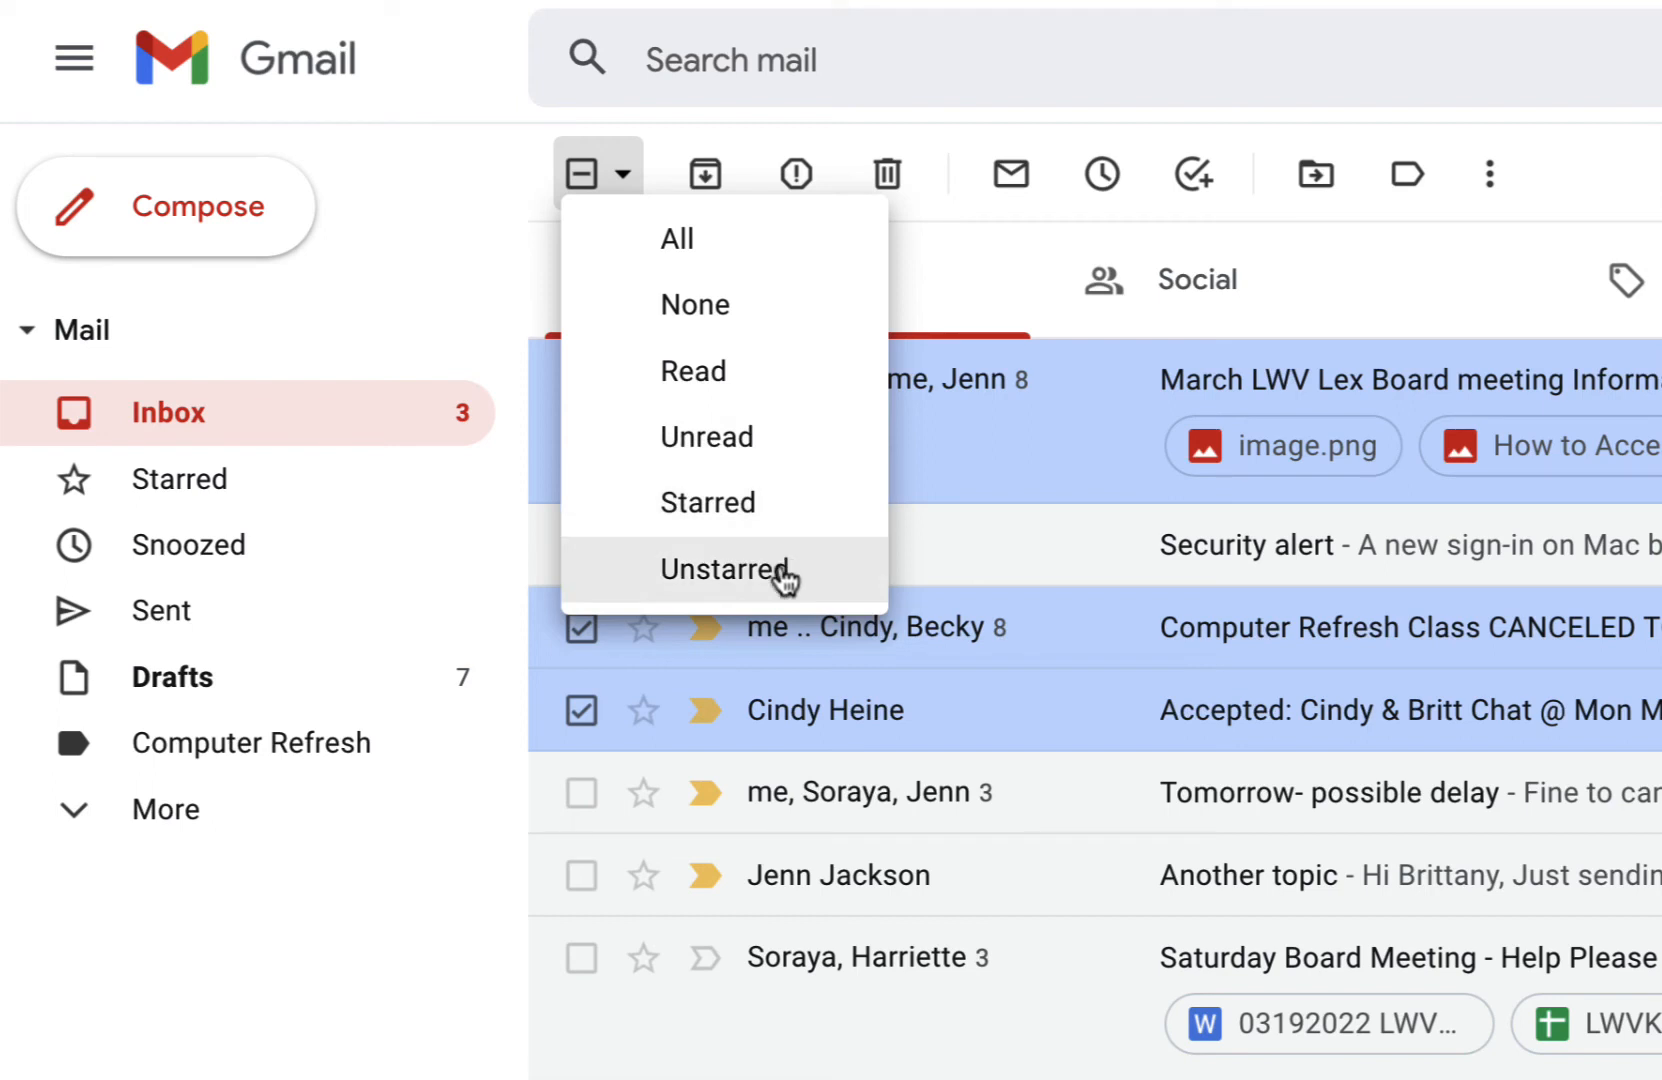
{"action": "left_click", "coordinate": [491, 261]}
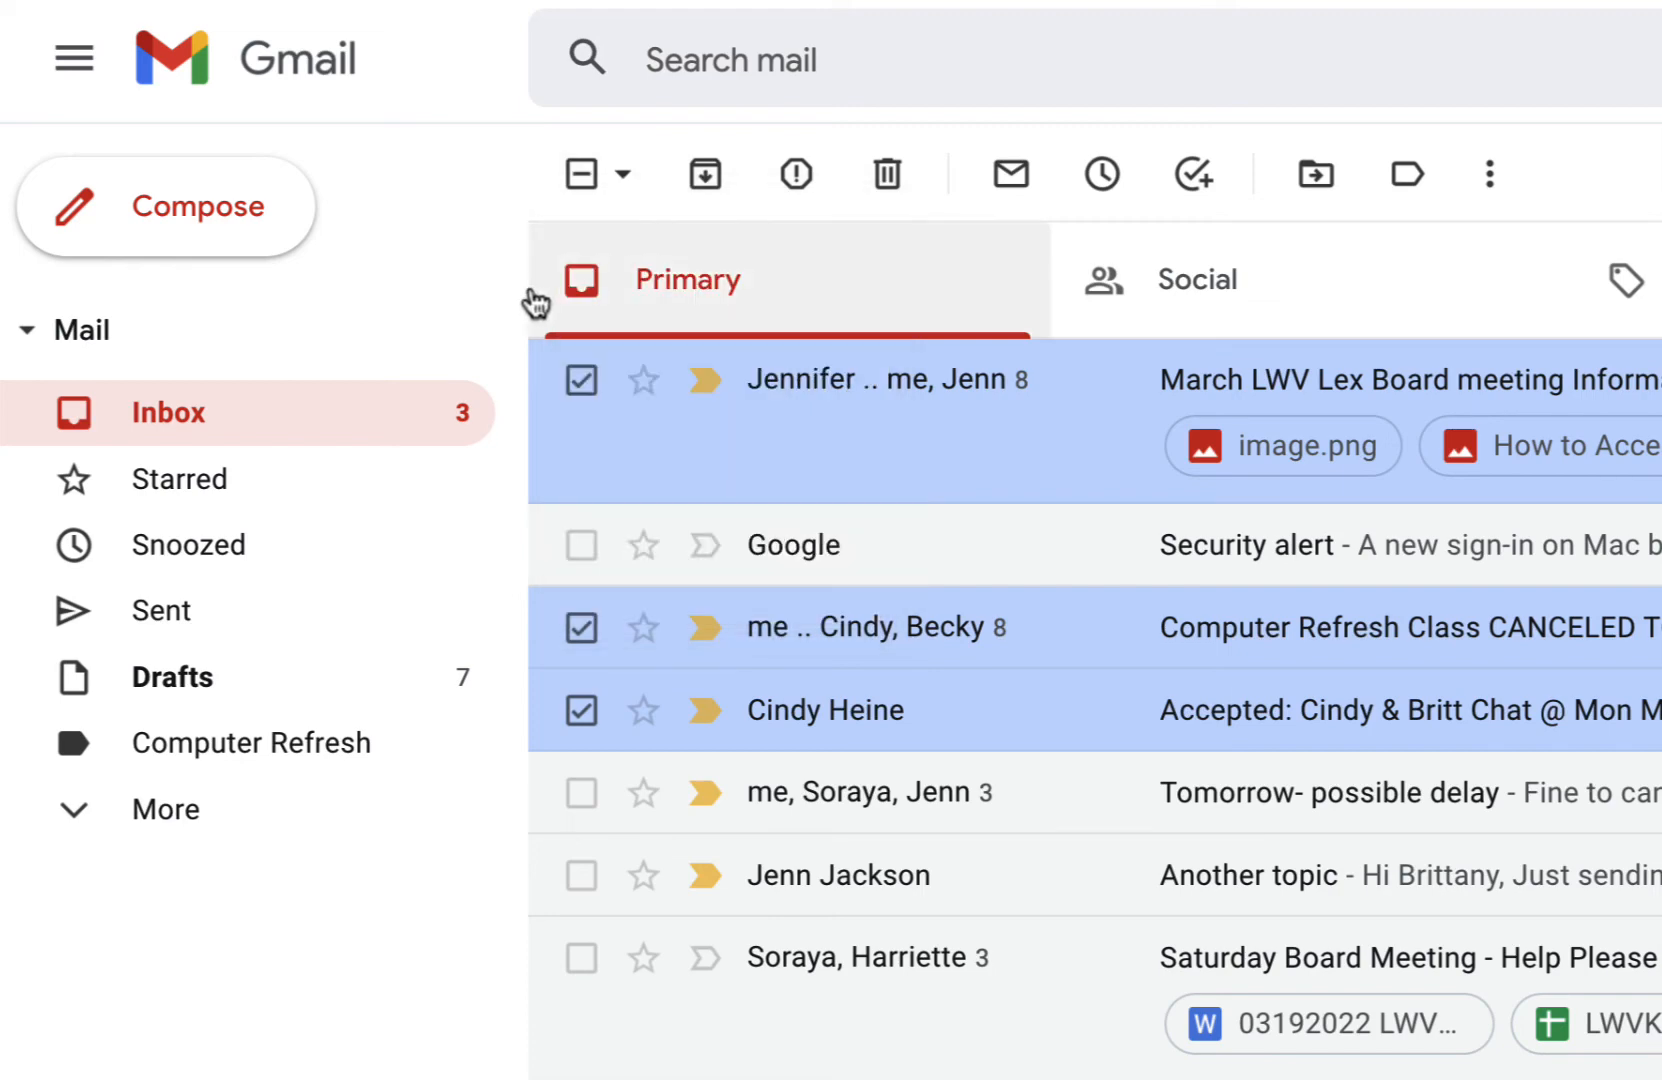
{"action": "left_click", "coordinate": [588, 190]}
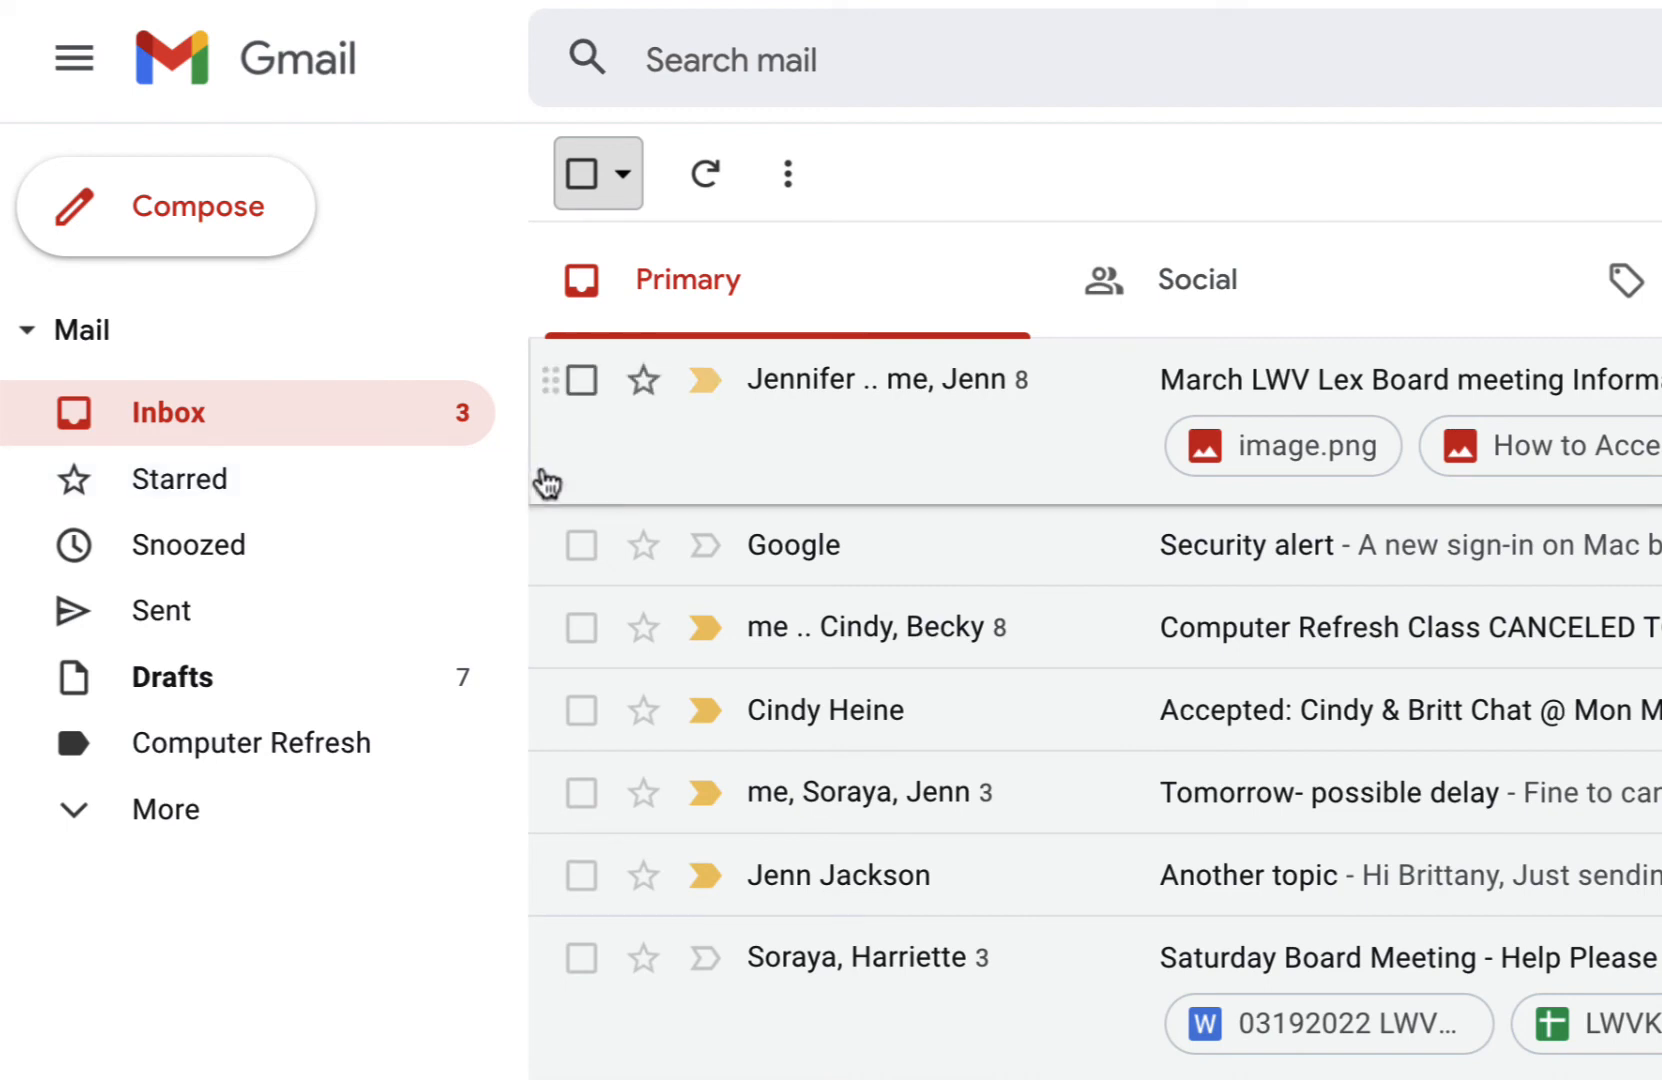
Step: Star the March LWV Lex Board meeting conversation, check it among the starred messages, and select it back in the inbox
{"action": "left_click", "coordinate": [645, 388]}
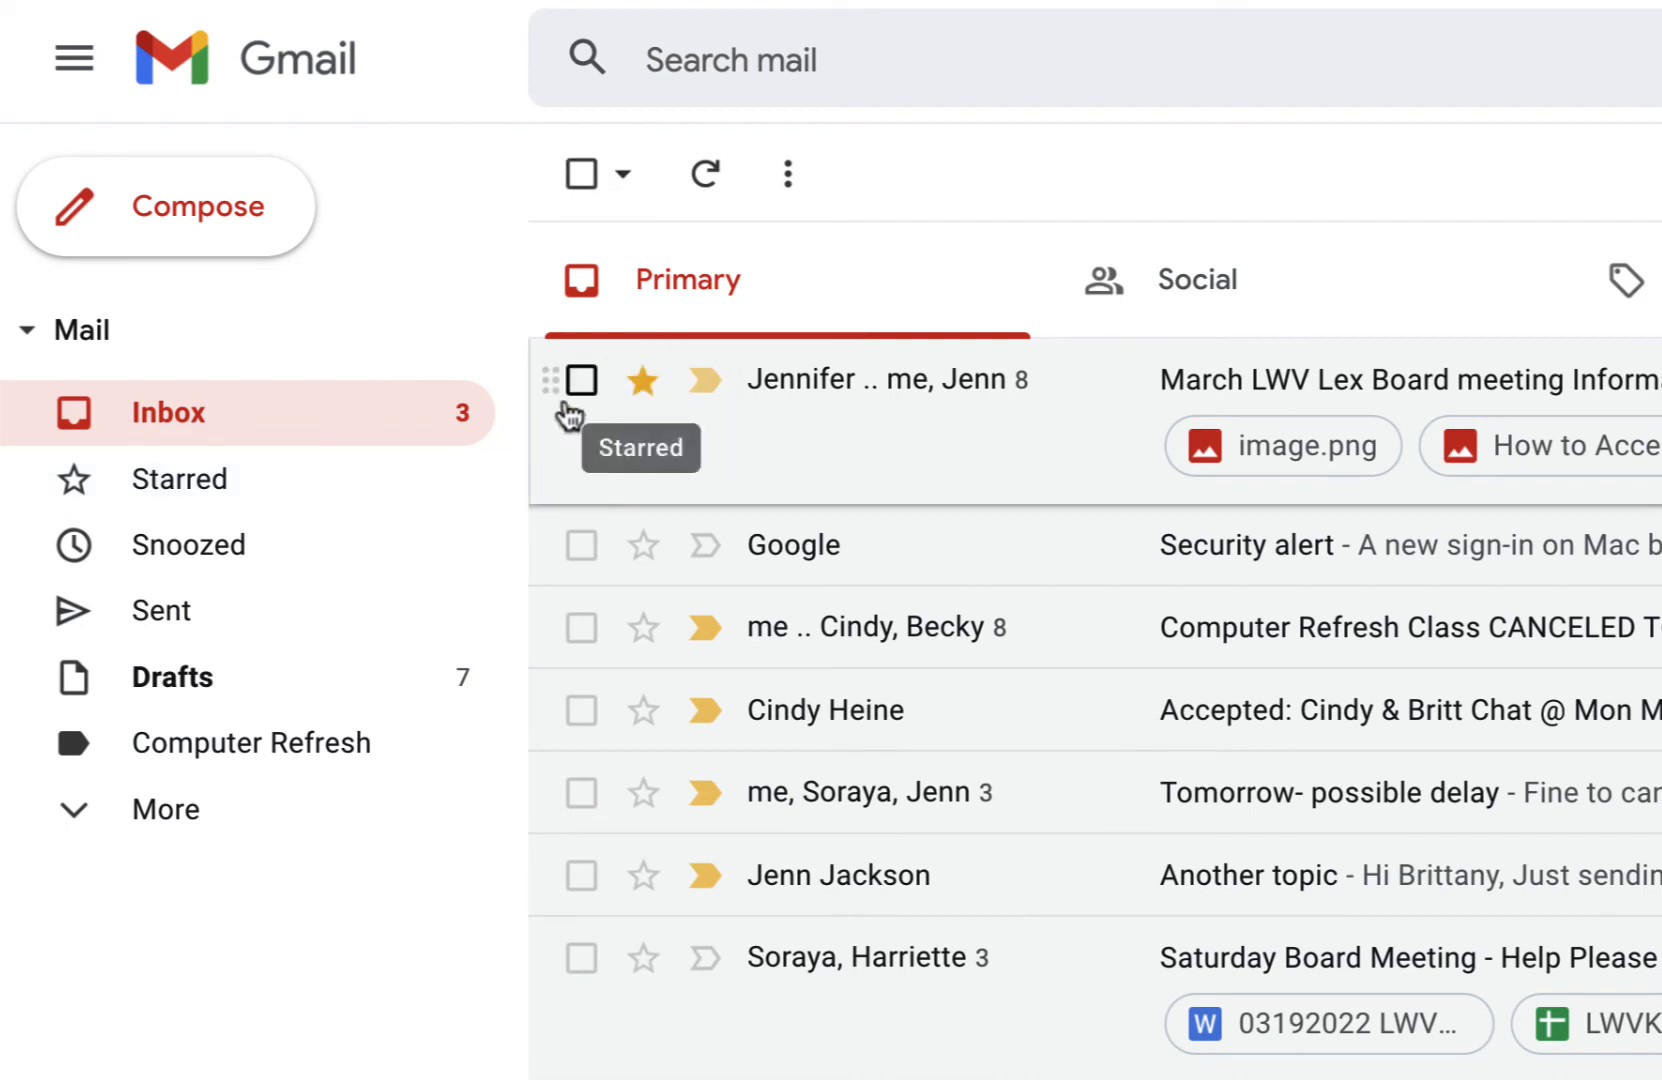
{"action": "left_click", "coordinate": [286, 484]}
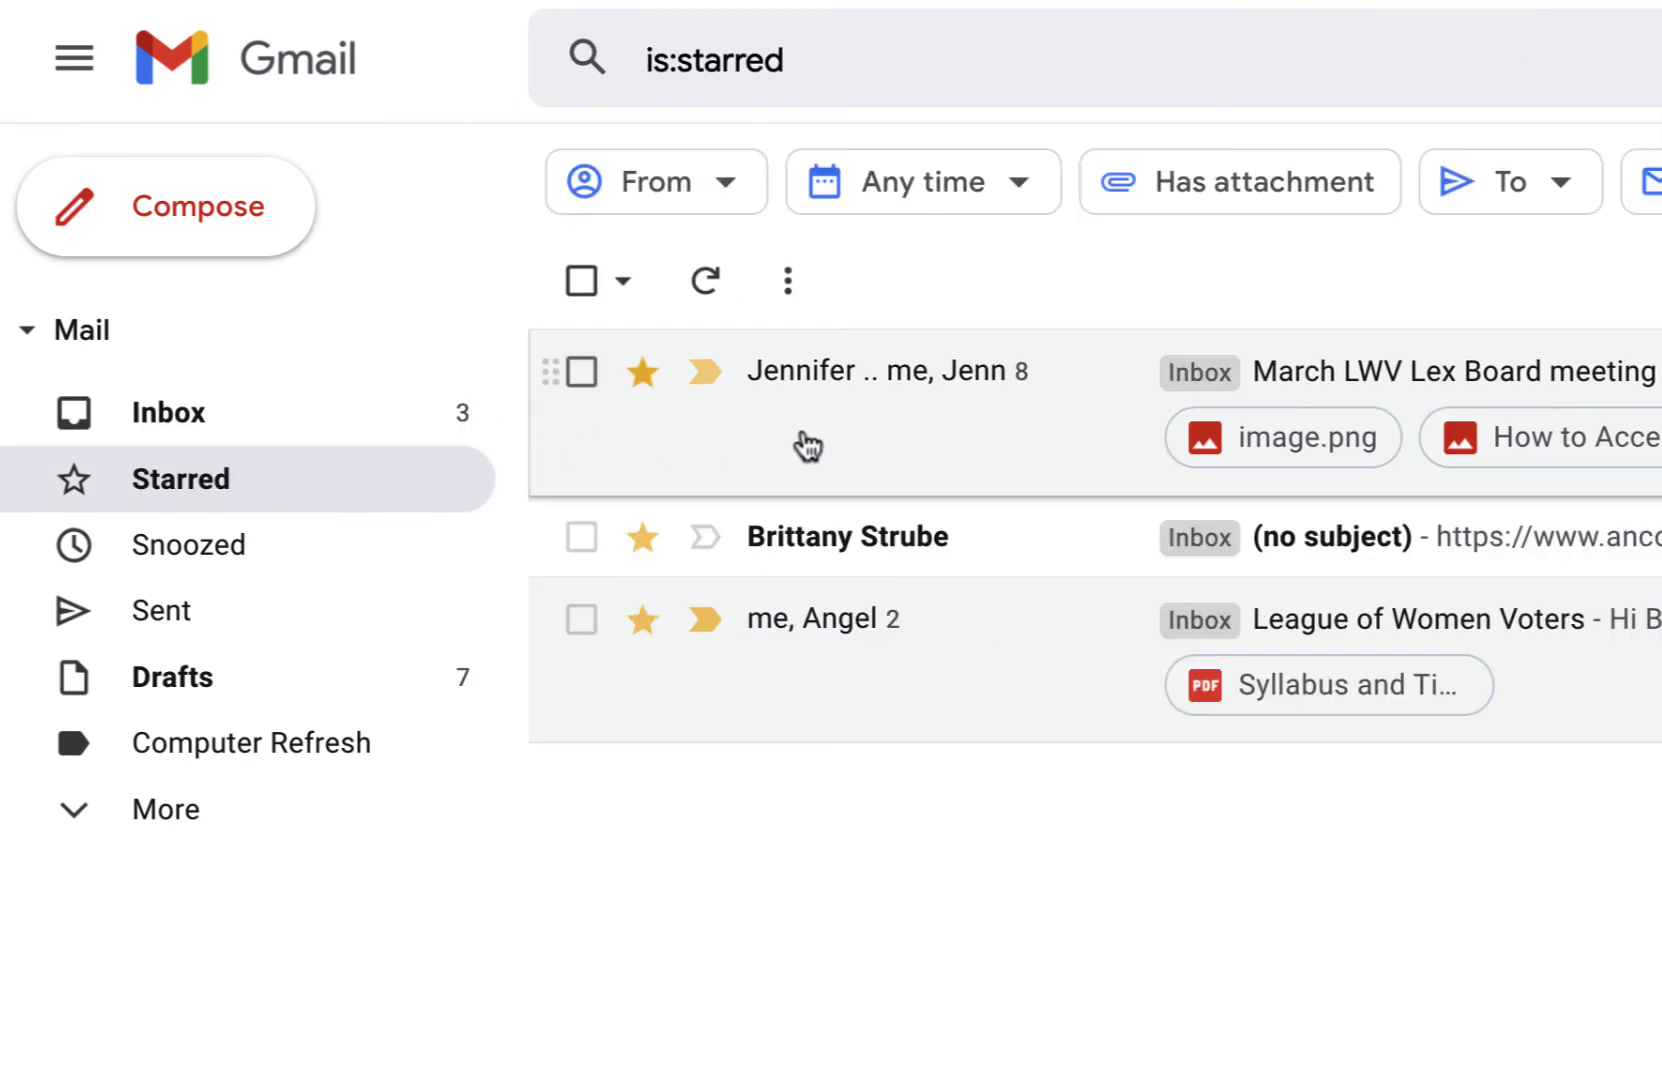
{"action": "left_click", "coordinate": [320, 430]}
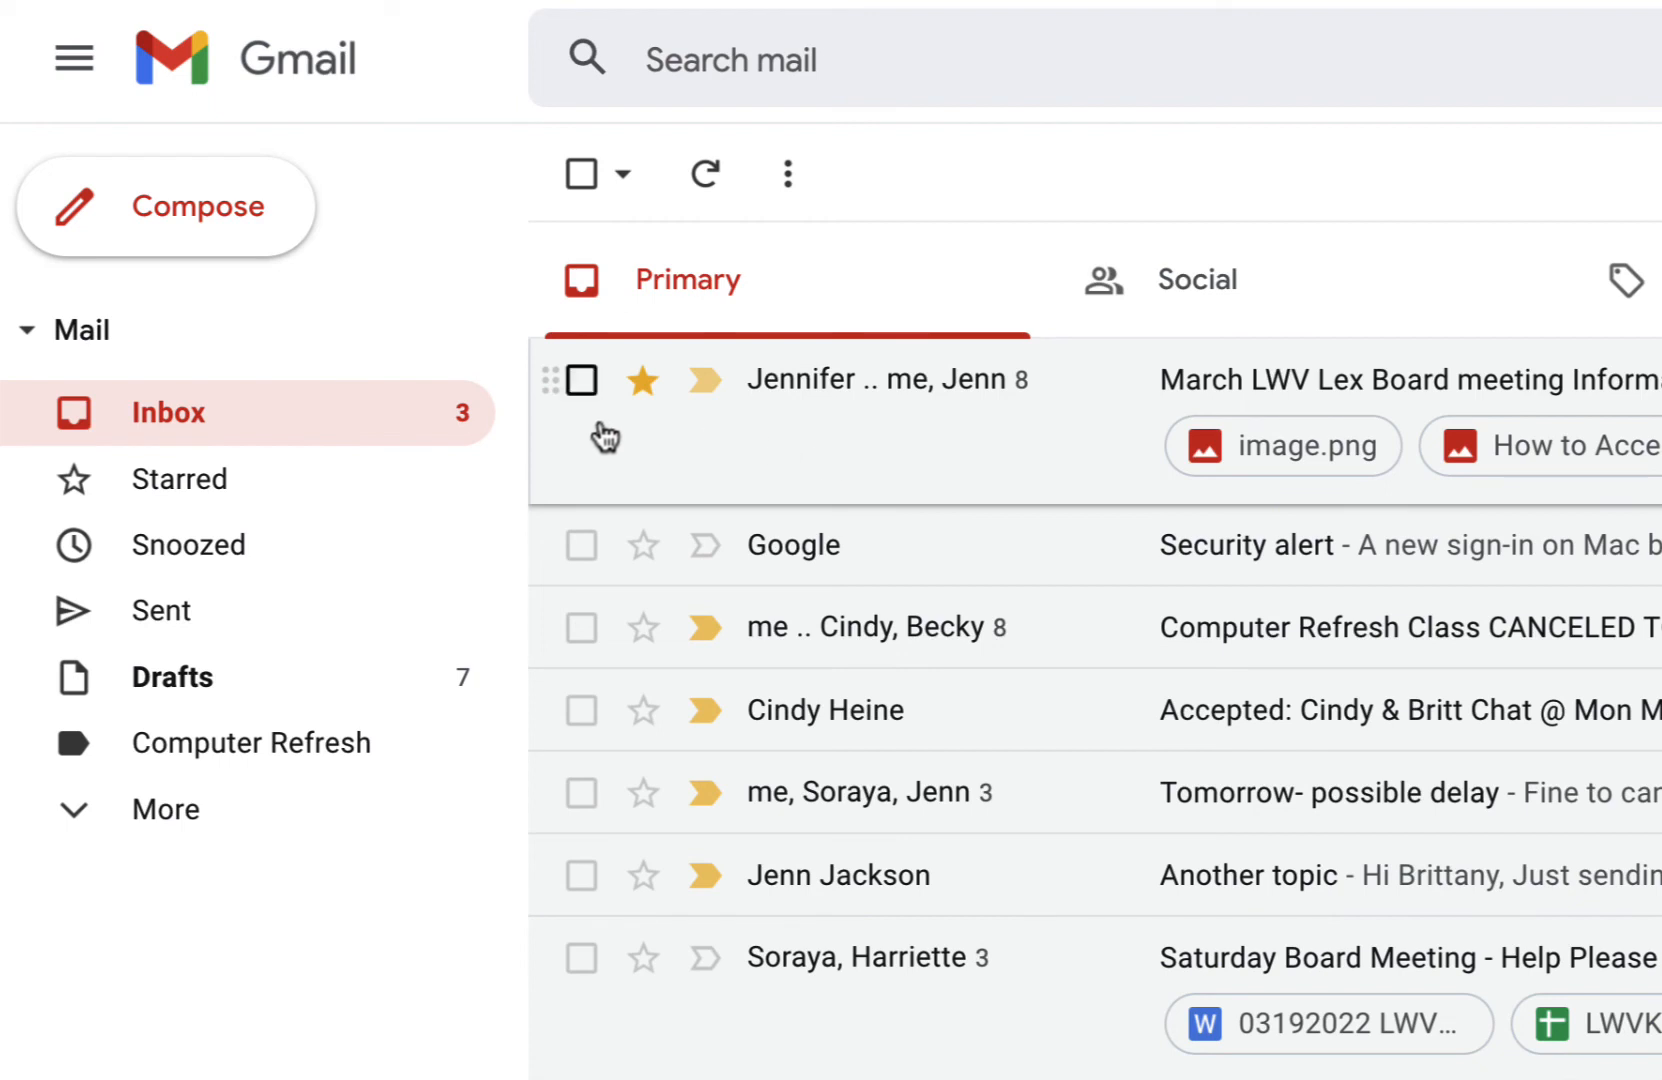
{"action": "left_click", "coordinate": [580, 390]}
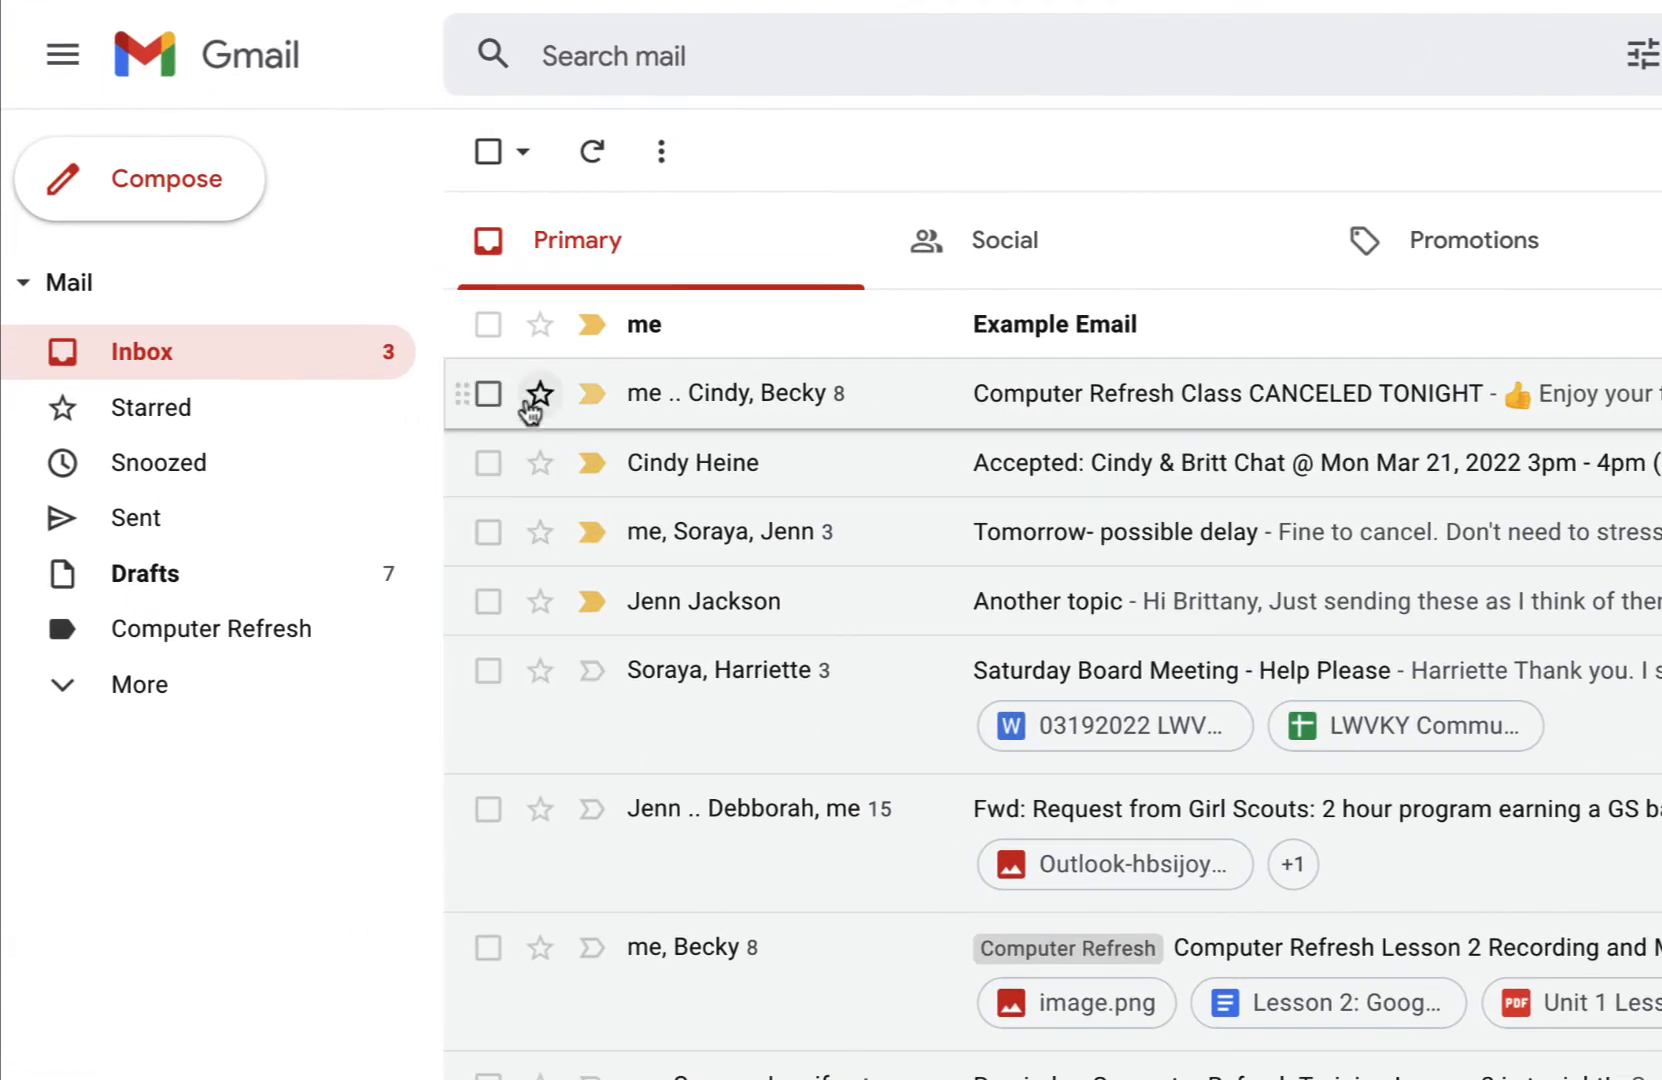
Step: Label the Example Email conversation with a newly created label named "Committee"
{"action": "left_click", "coordinate": [488, 326]}
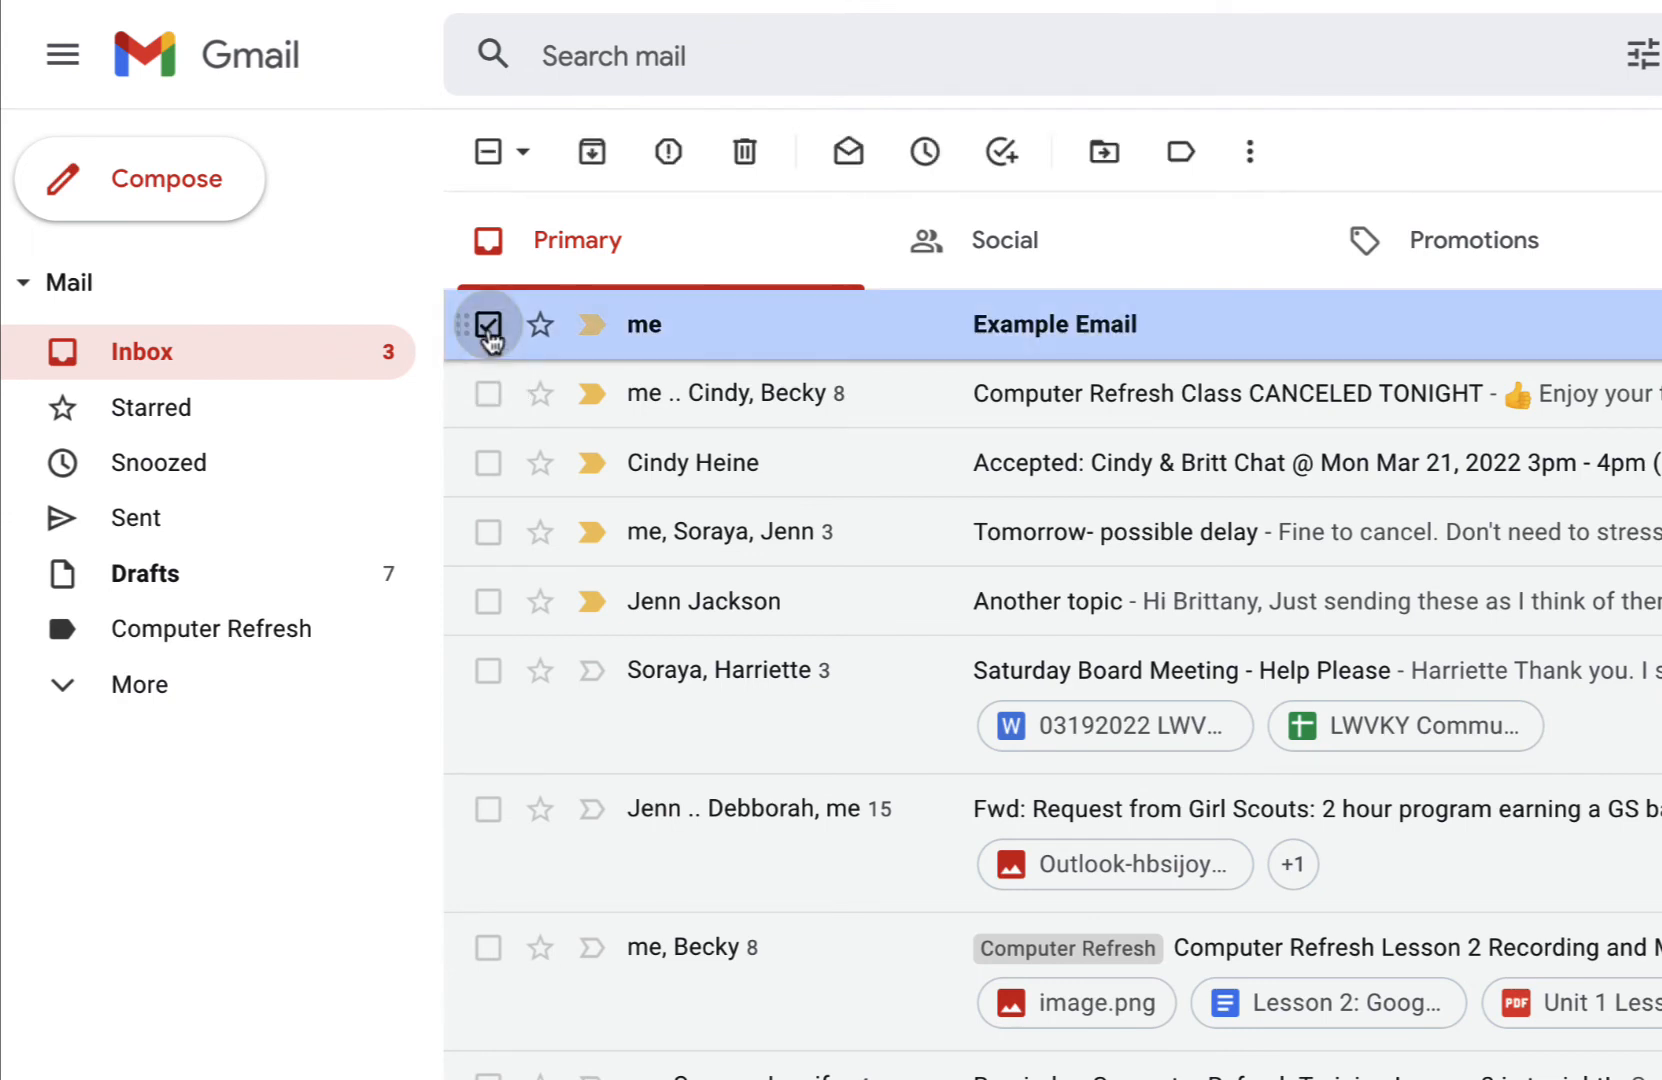
{"action": "left_click", "coordinate": [1203, 172]}
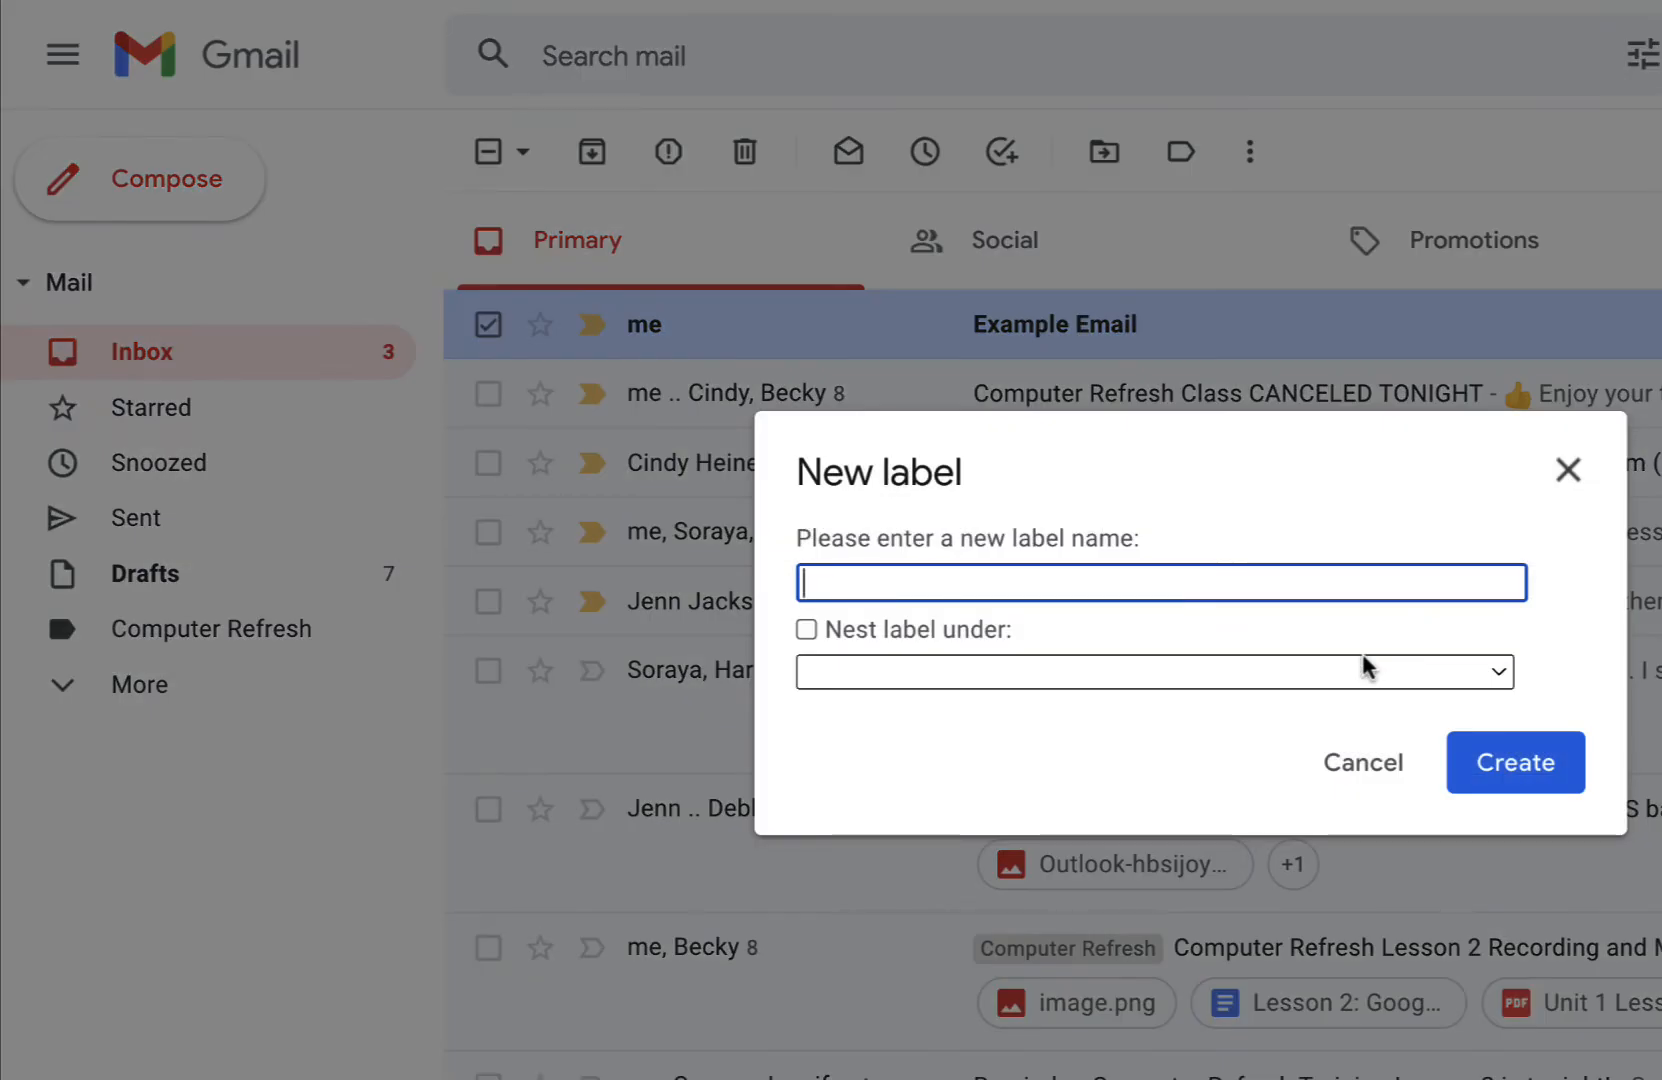
{"action": "type", "text": "Comittee"}
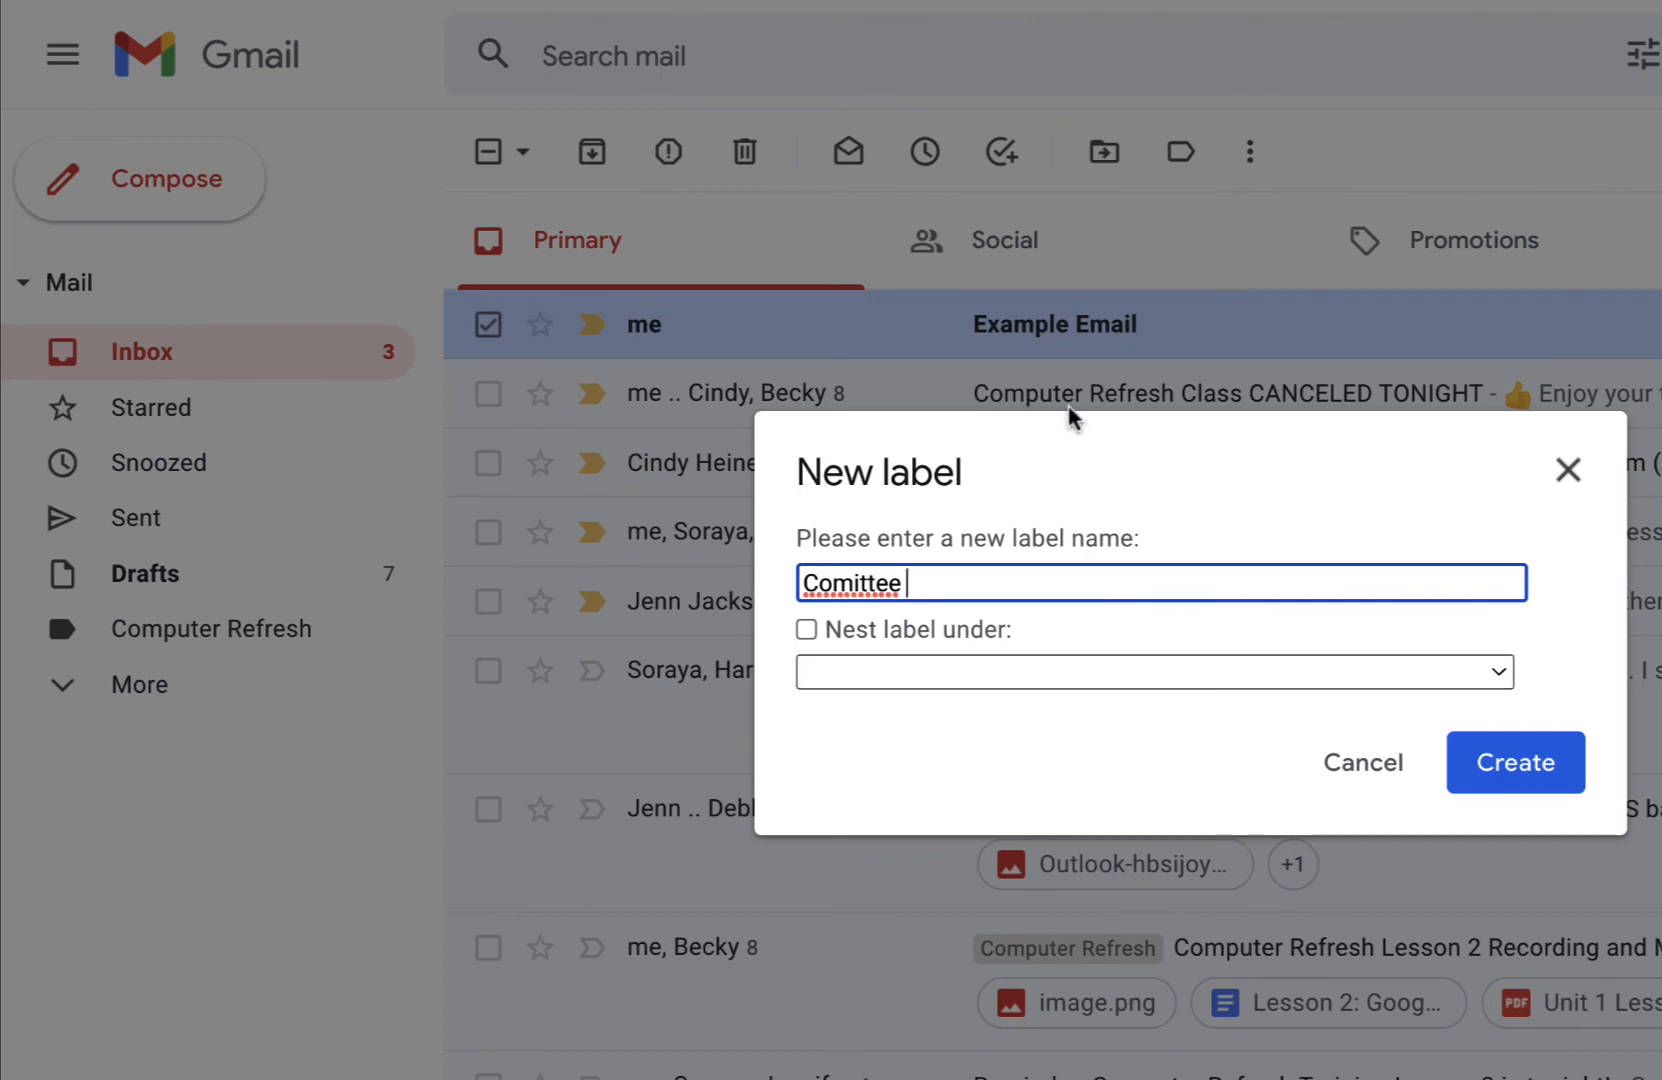
{"action": "left_click", "coordinate": [848, 583]}
{"action": "type", "text": "m"}
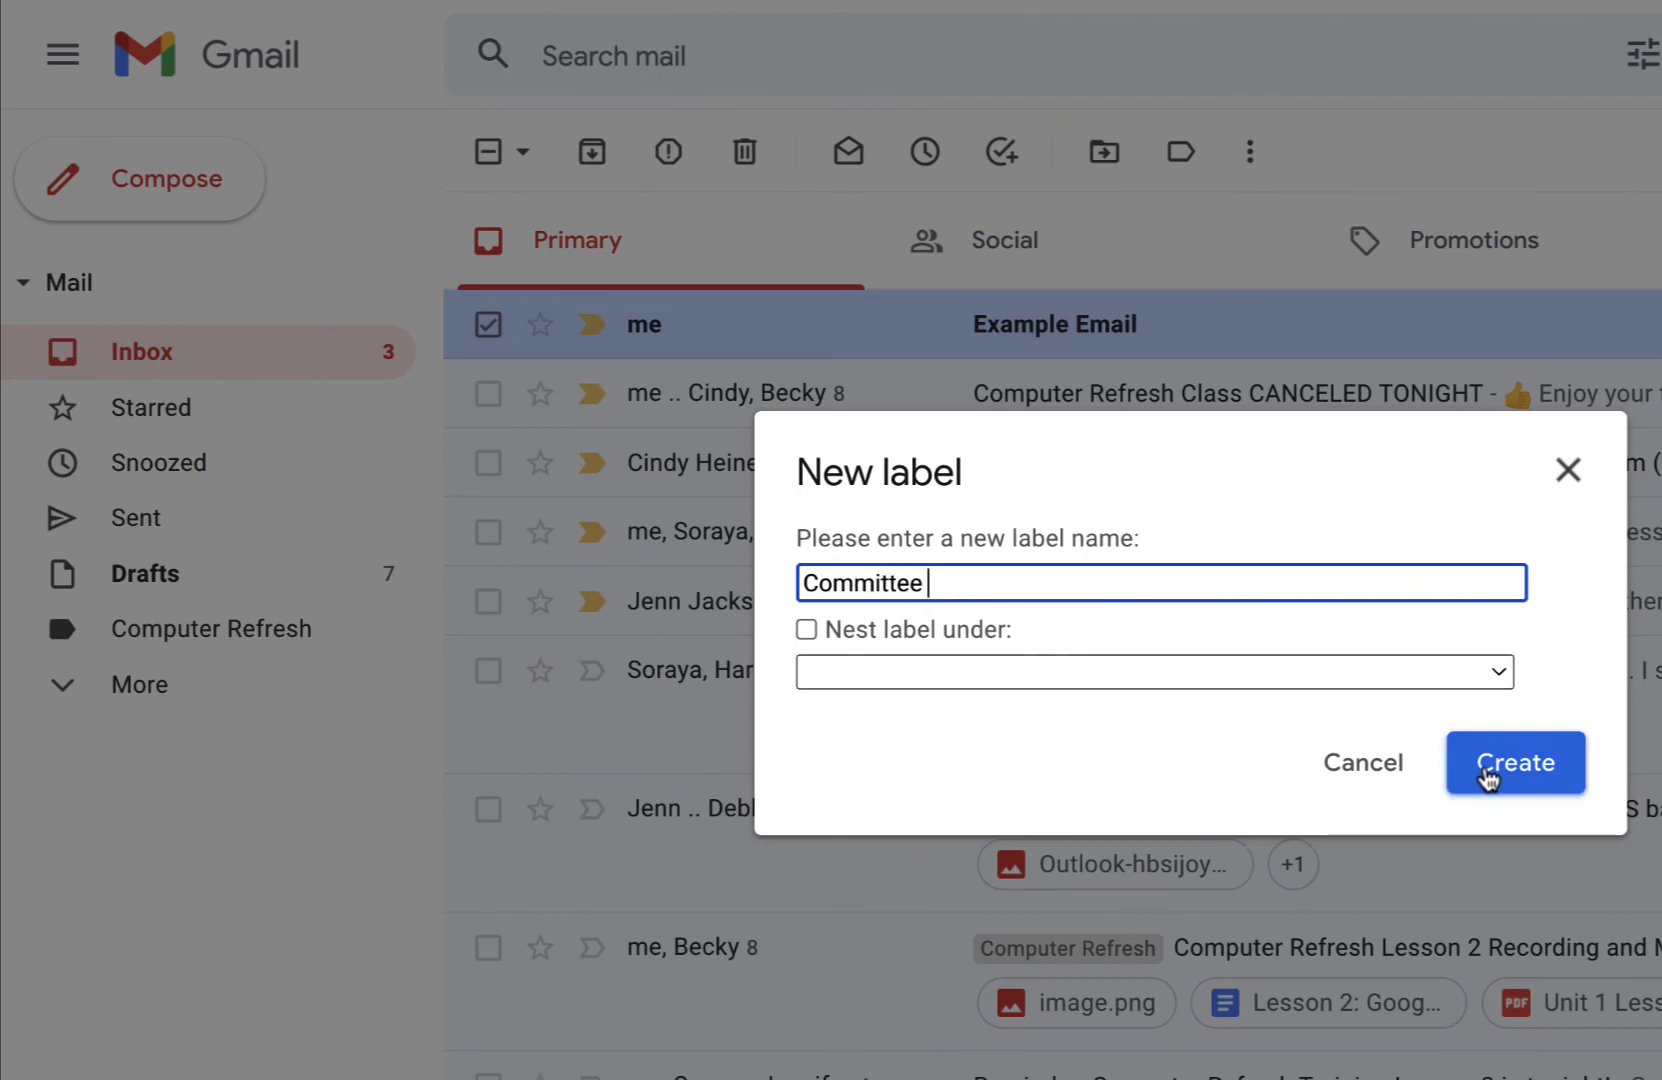
{"action": "left_click", "coordinate": [1489, 768]}
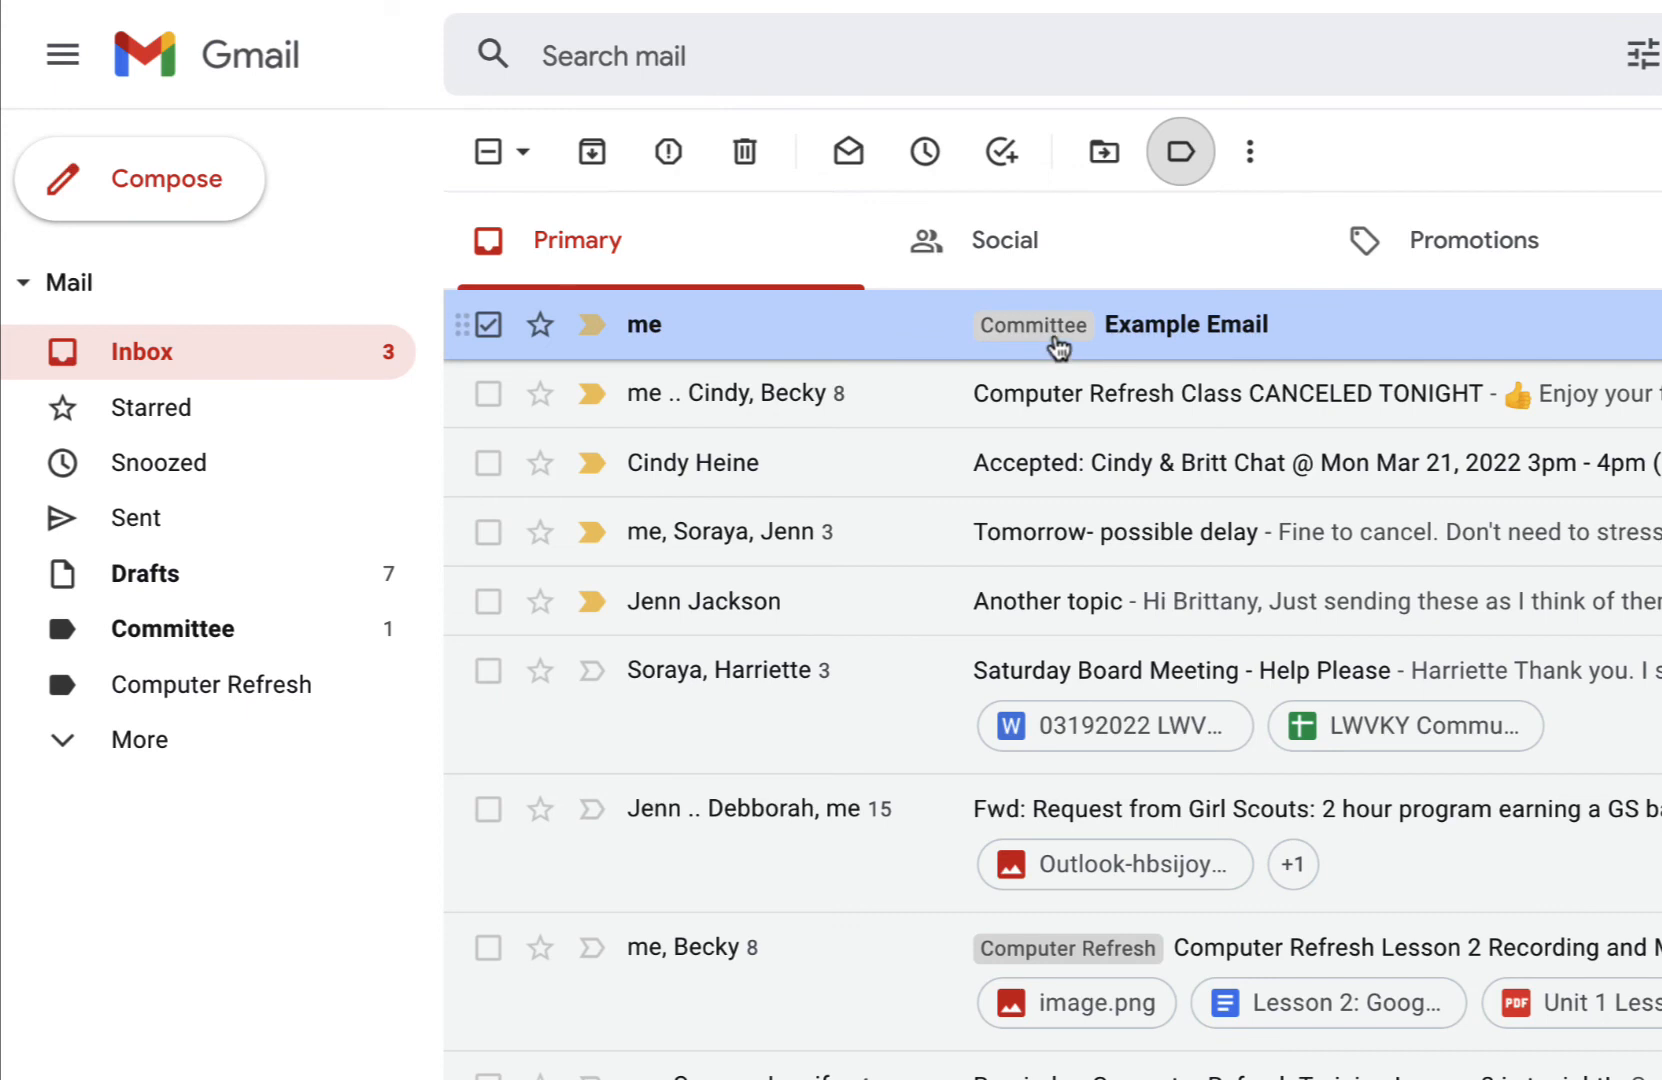
Step: Add the Computer Refresh label to the Example Email, and check the messages under both labels before returning to the inbox
{"action": "left_click", "coordinate": [1179, 163]}
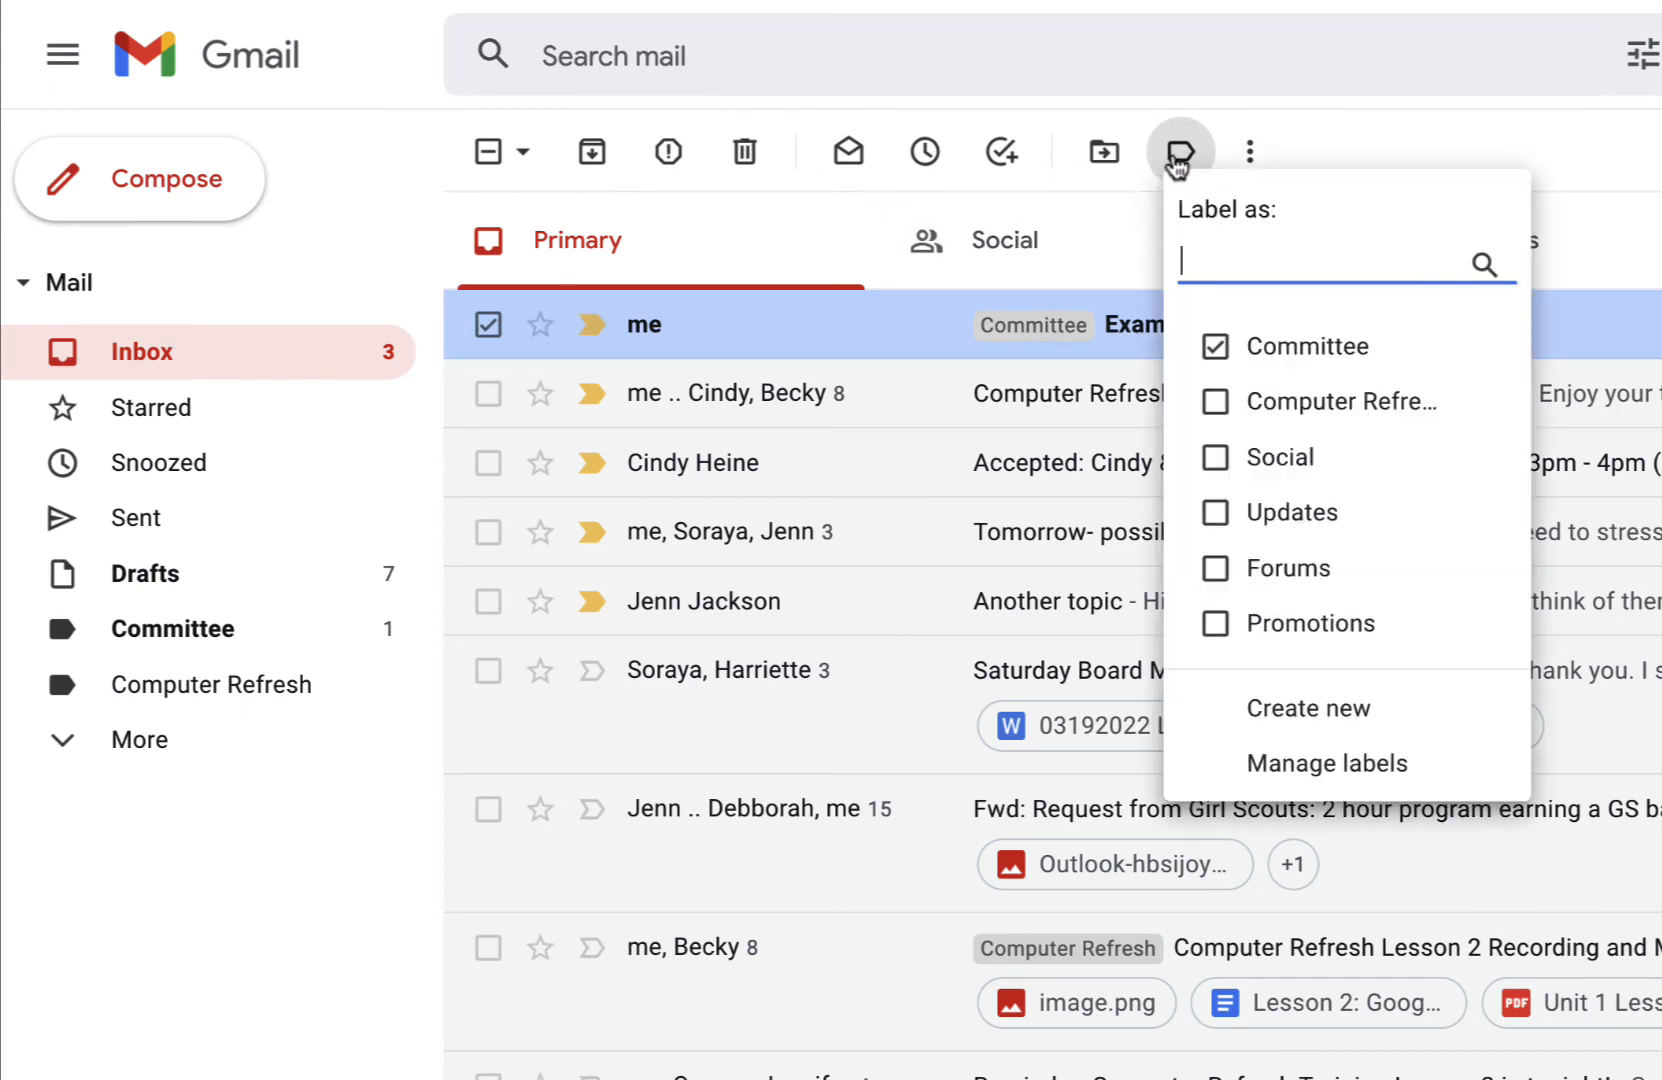
{"action": "left_click", "coordinate": [1214, 404]}
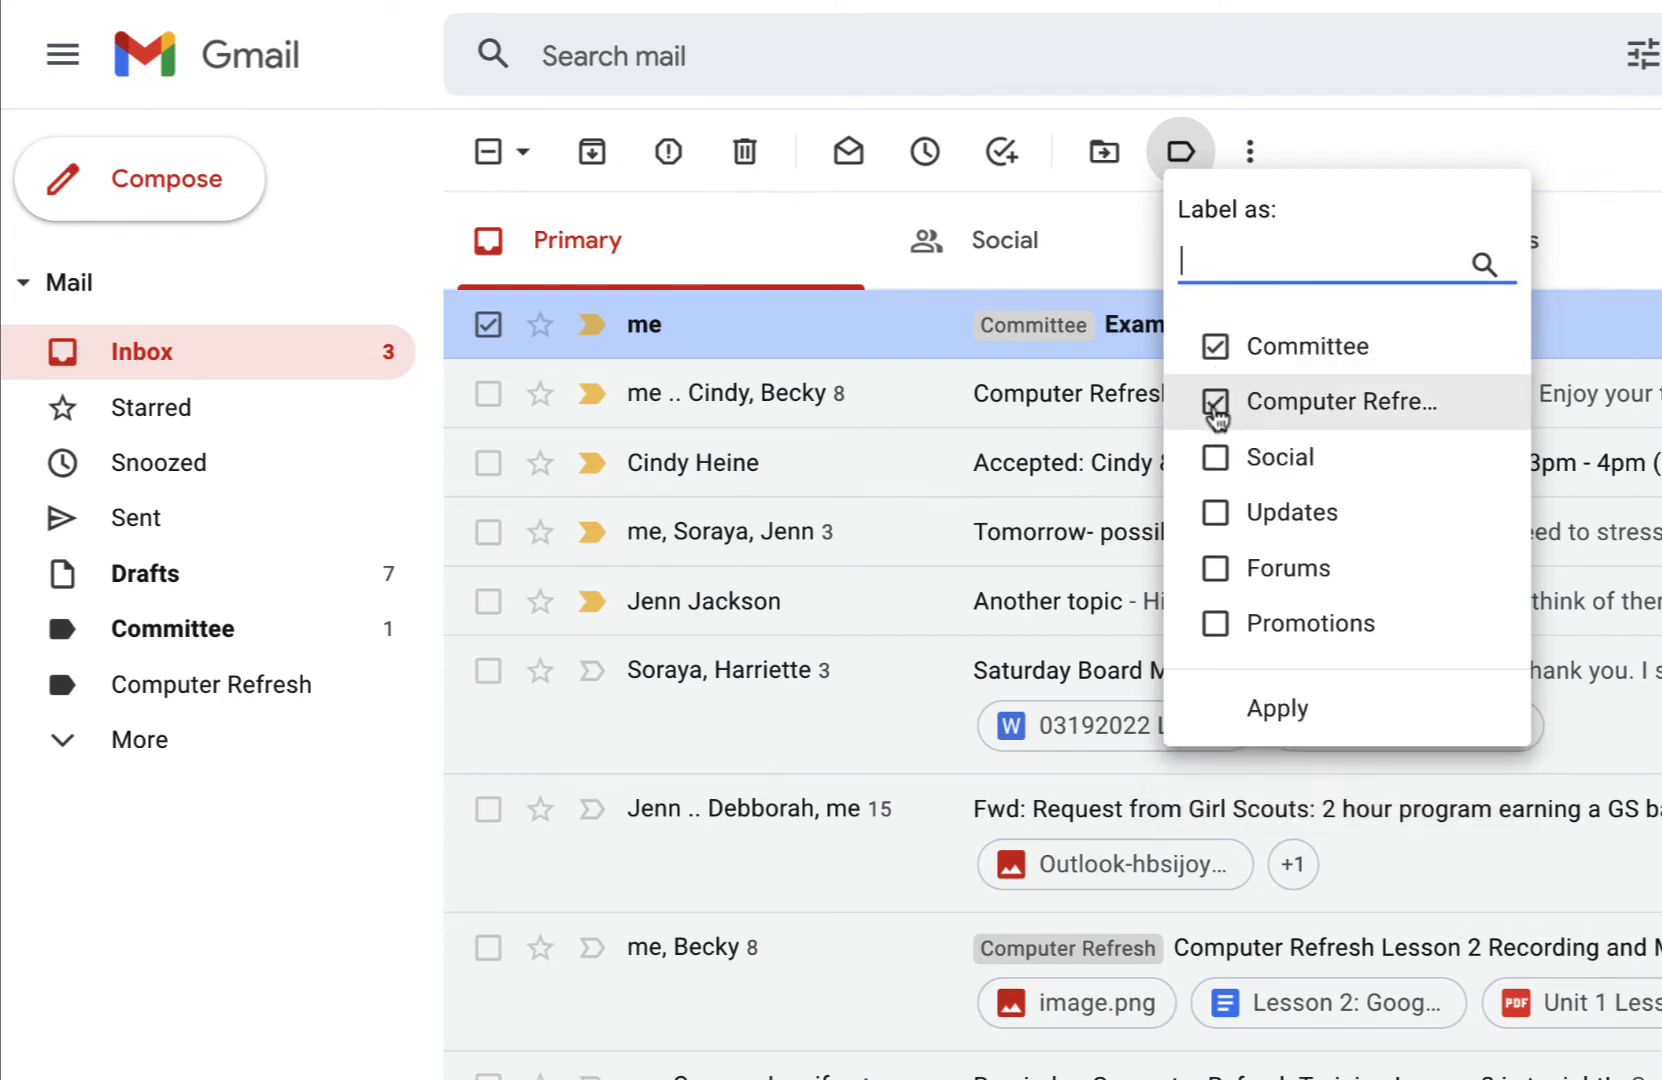
{"action": "left_click", "coordinate": [1293, 715]}
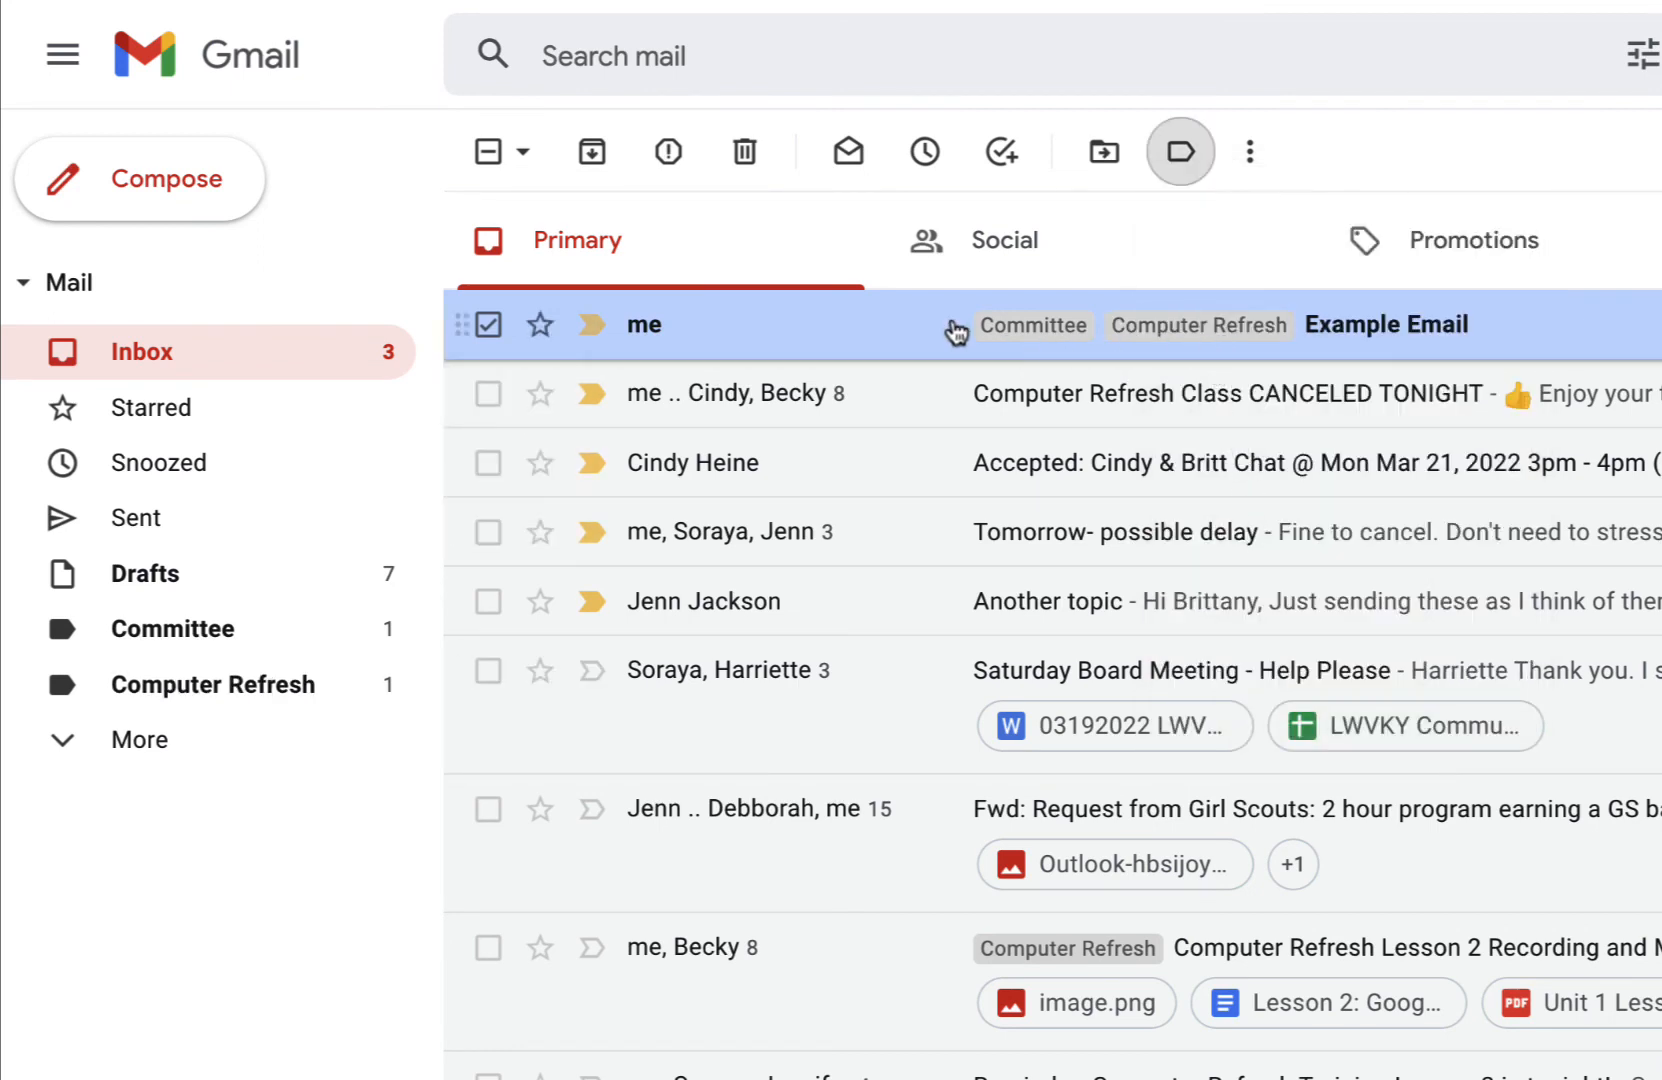
{"action": "left_click", "coordinate": [489, 325]}
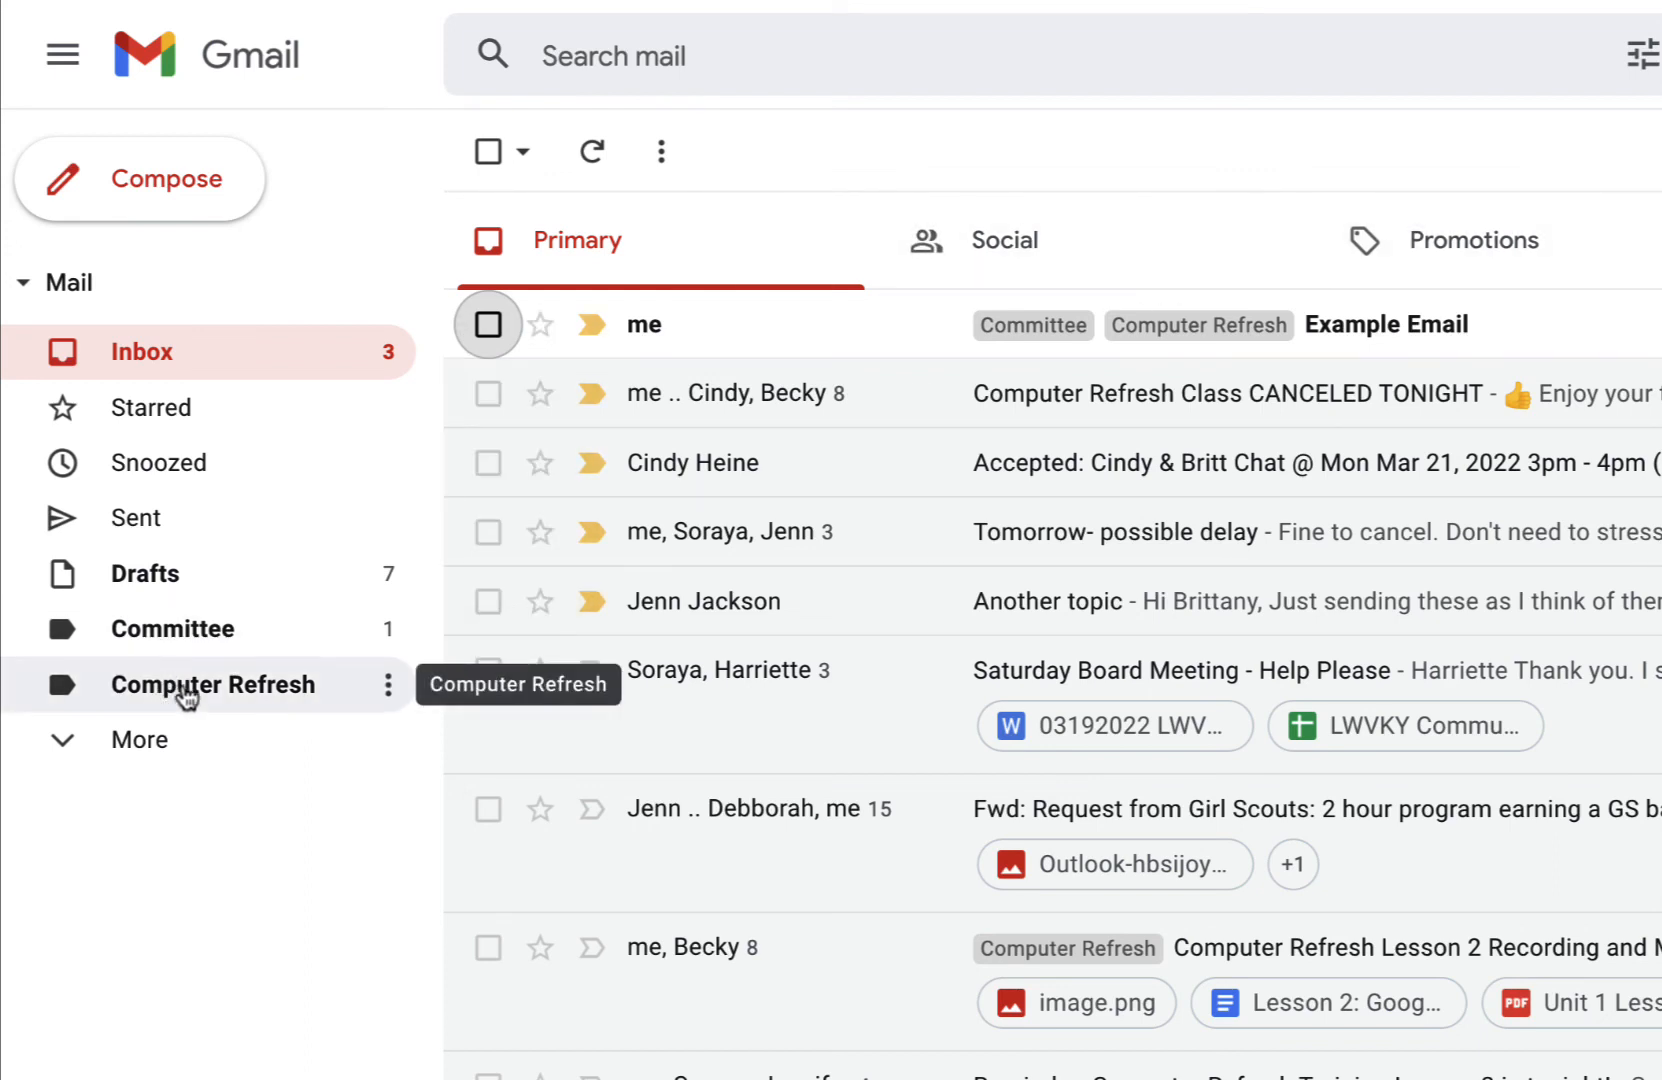
{"action": "left_click", "coordinate": [230, 638]}
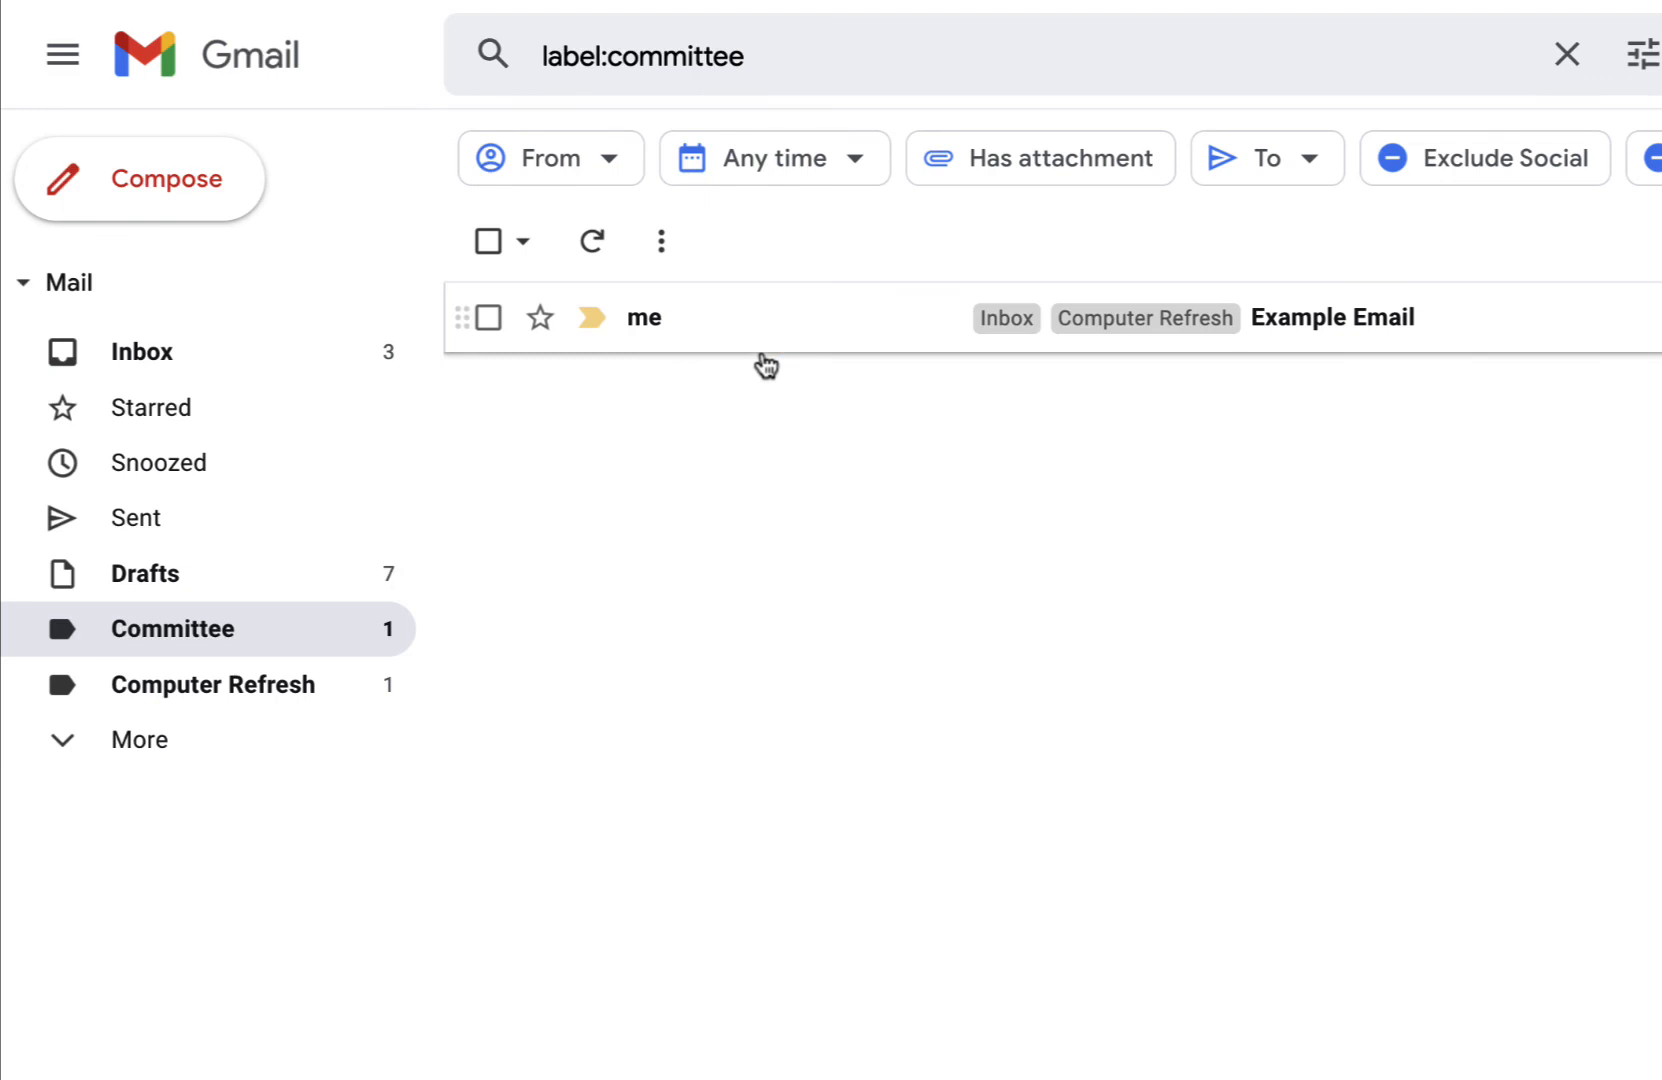
{"action": "left_click", "coordinate": [228, 692]}
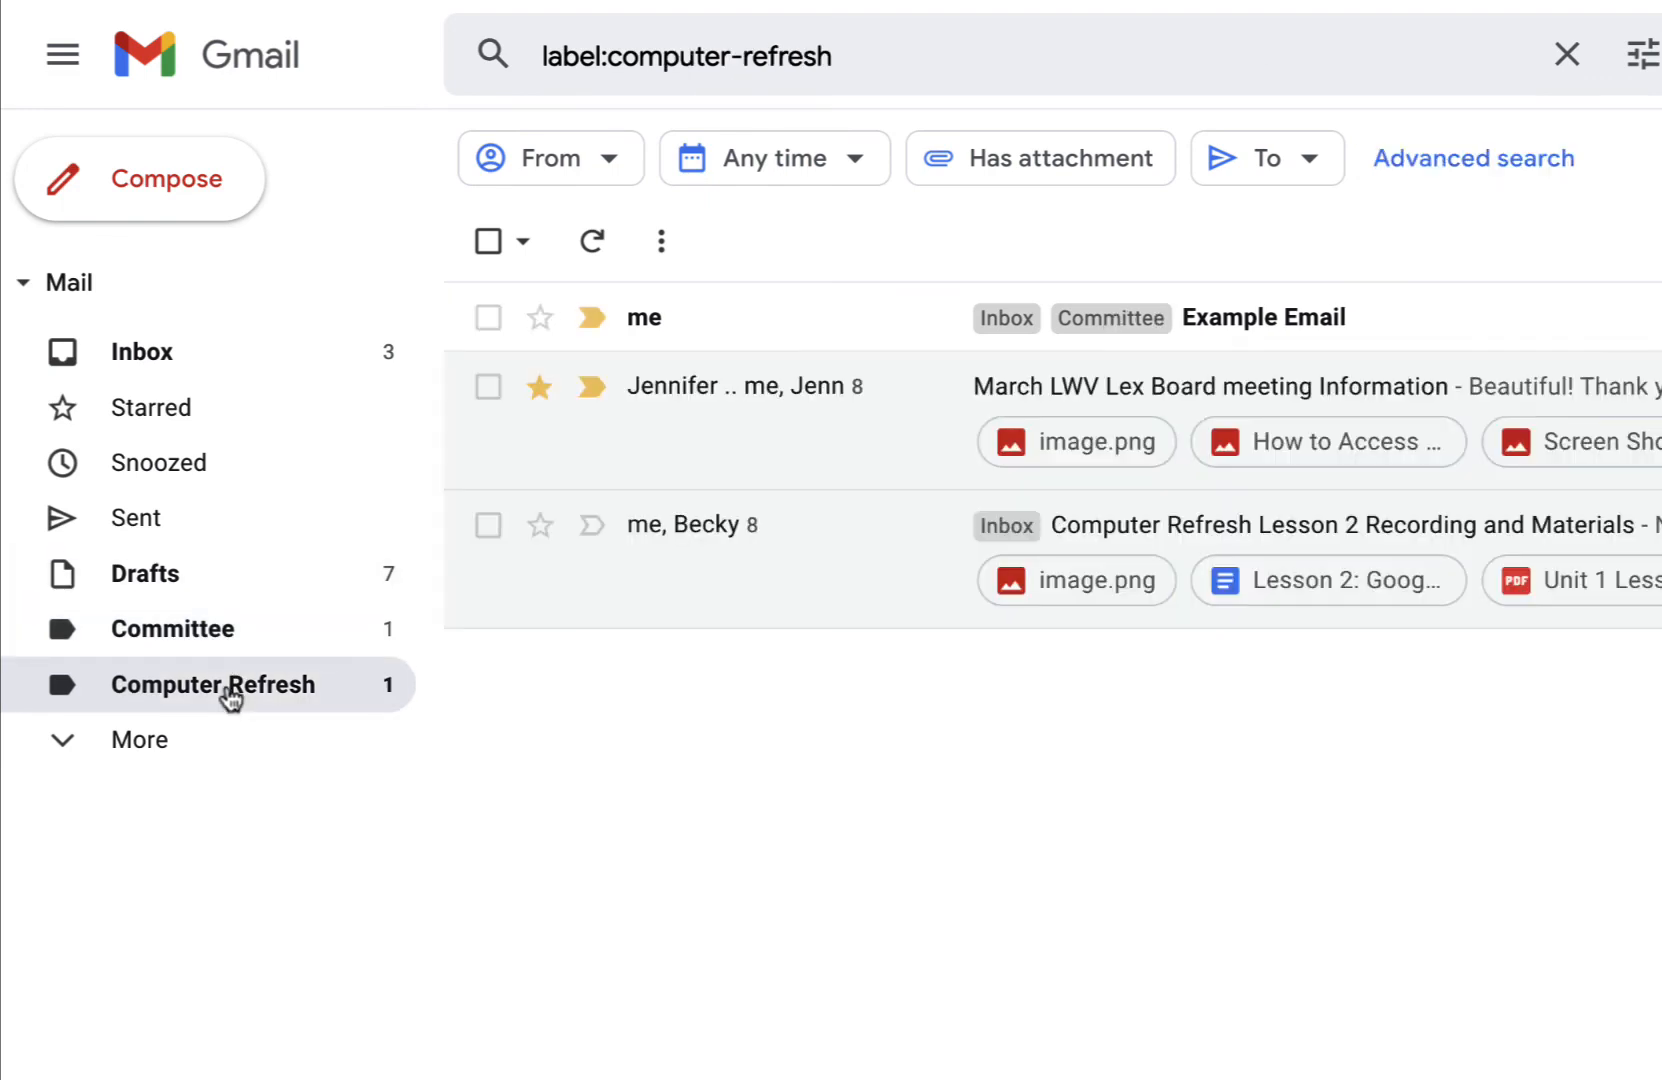
{"action": "left_click", "coordinate": [231, 362]}
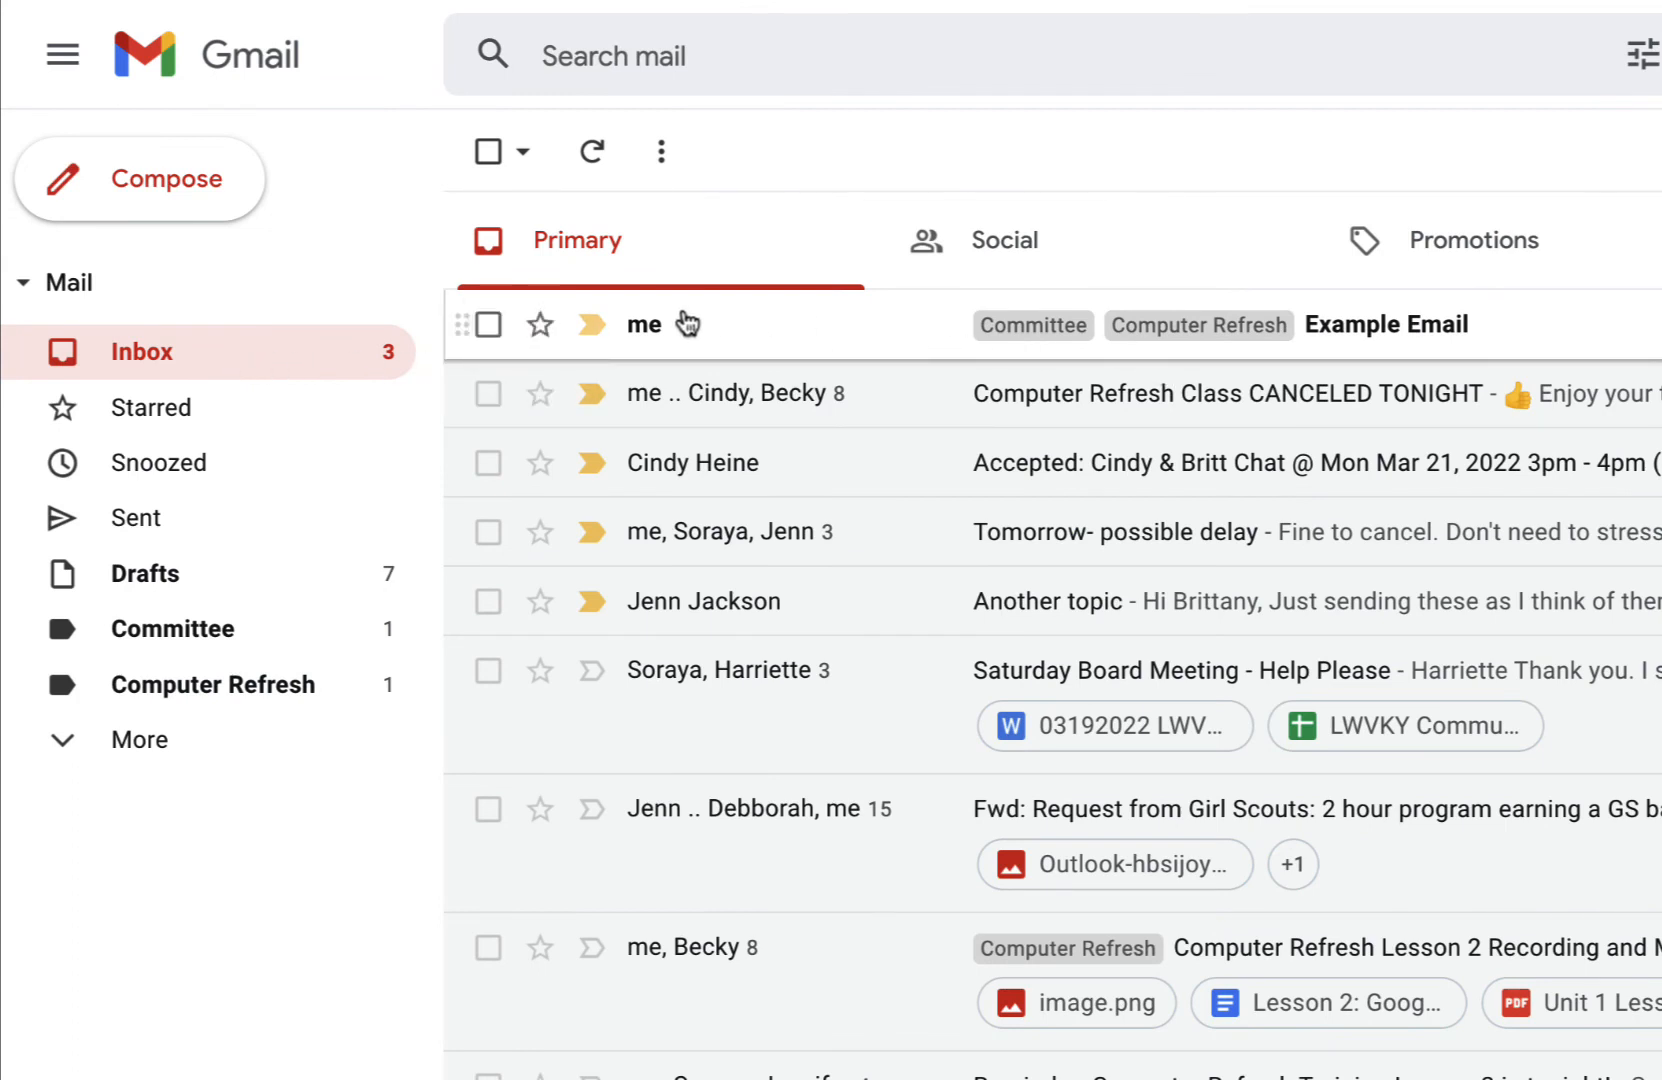
Step: Move the Example Email out of the inbox to Committee, and check it under both of its labels
{"action": "left_click", "coordinate": [488, 324]}
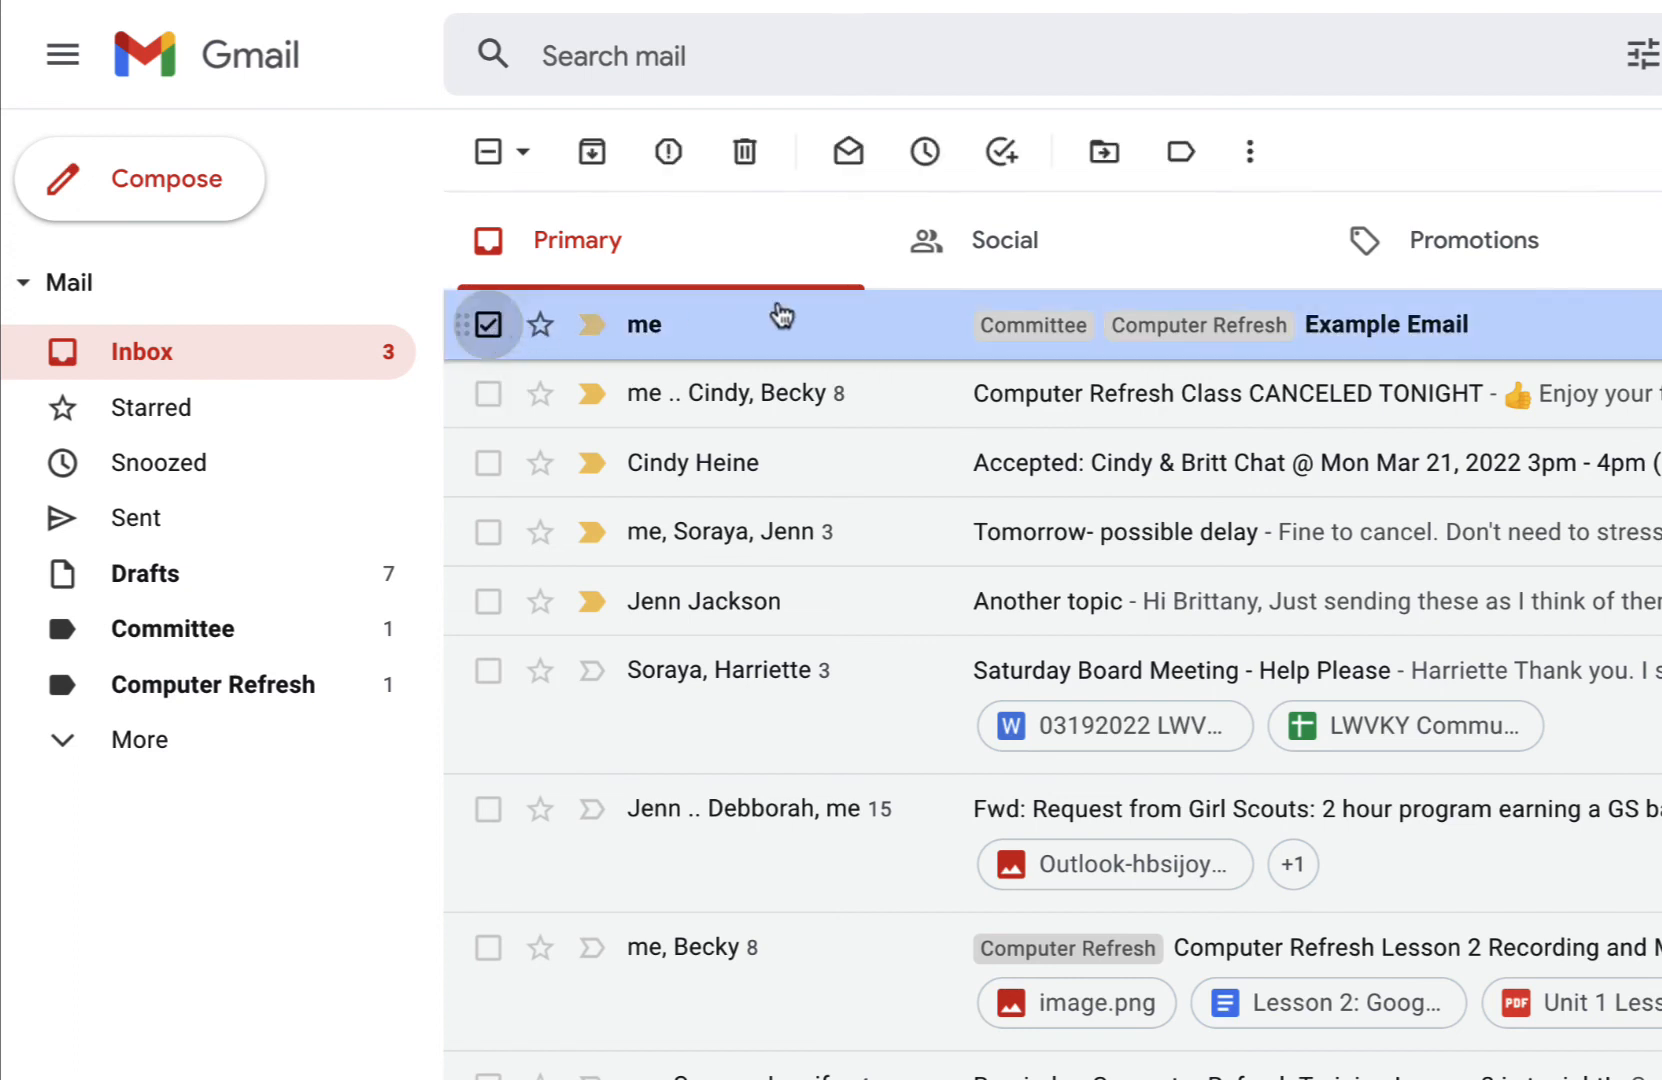
{"action": "left_click", "coordinate": [1104, 152]}
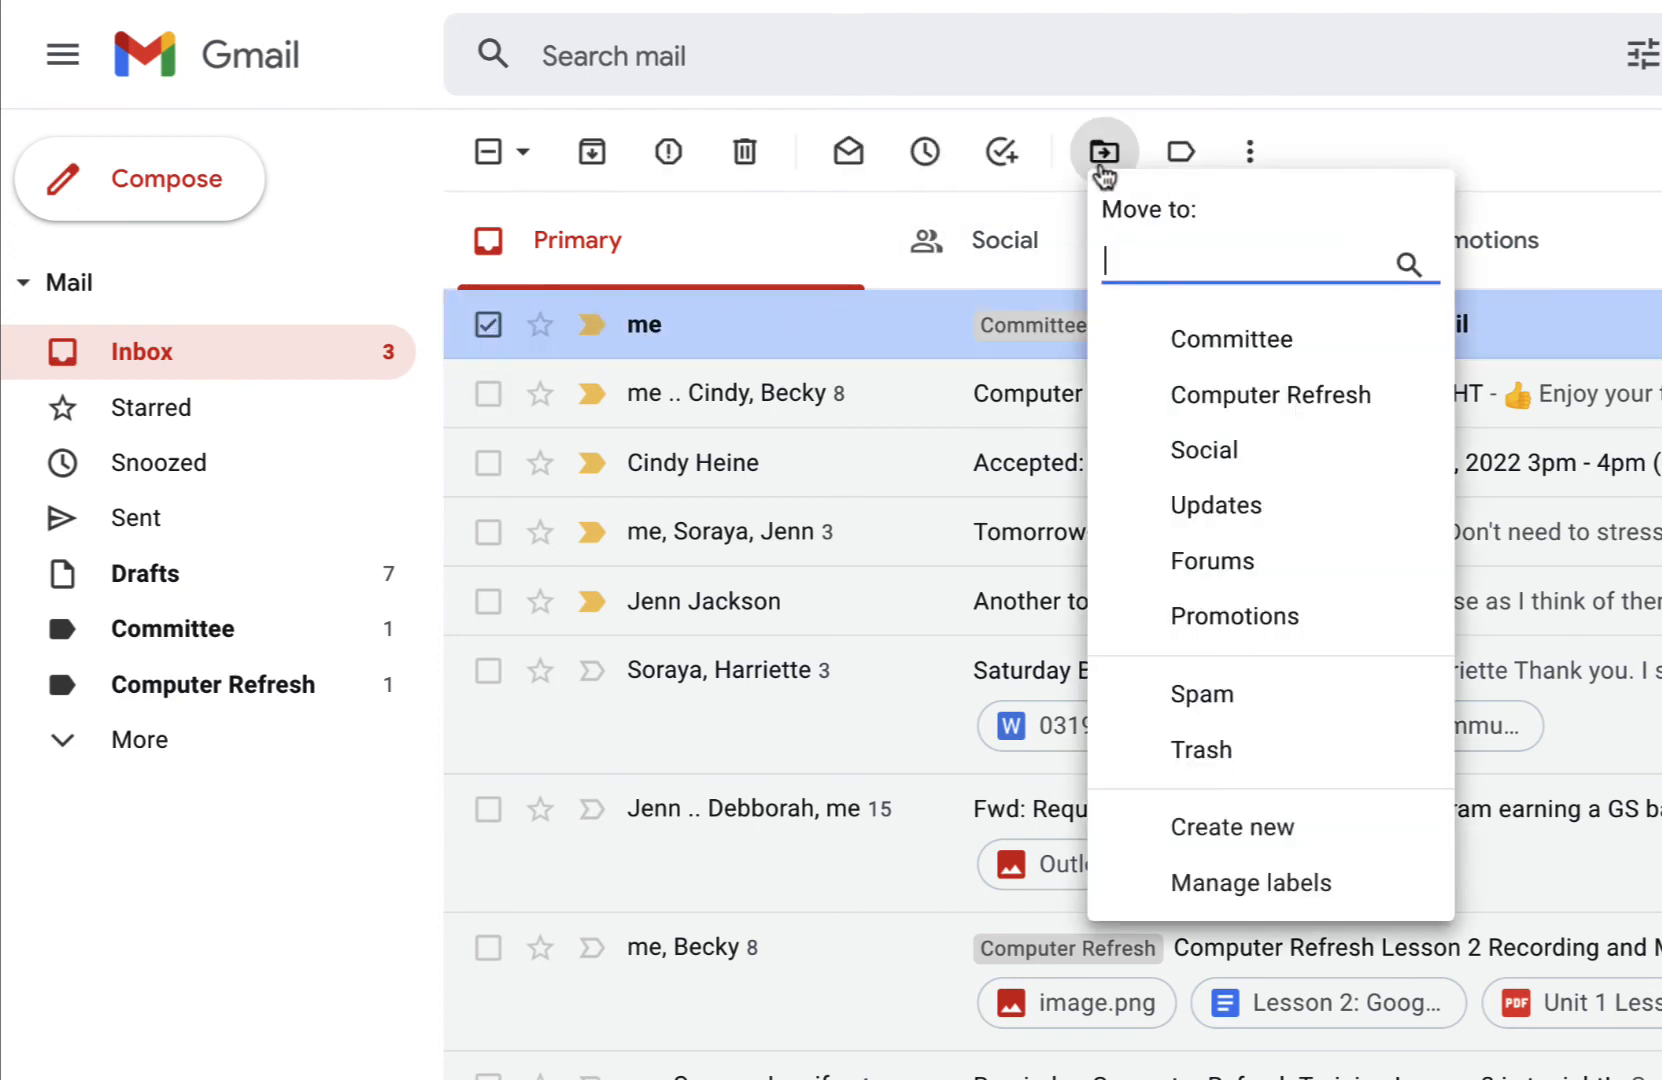
{"action": "left_click", "coordinate": [1276, 347]}
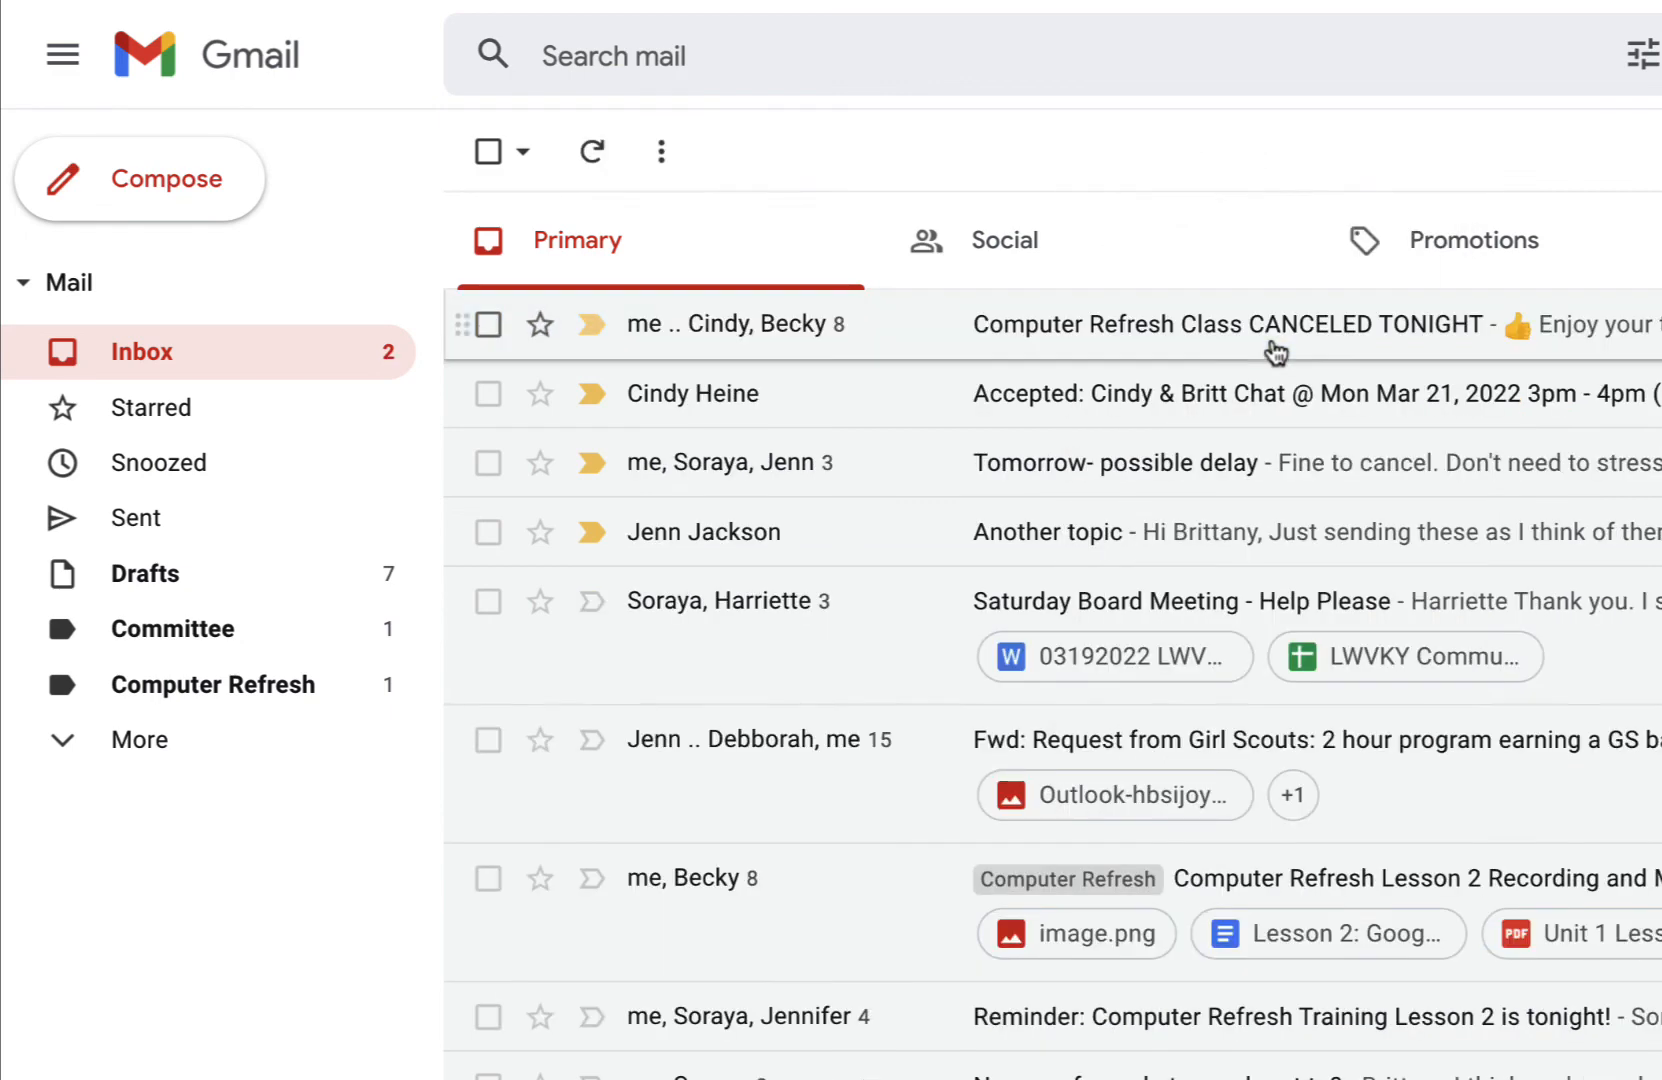
{"action": "left_click", "coordinate": [250, 629]}
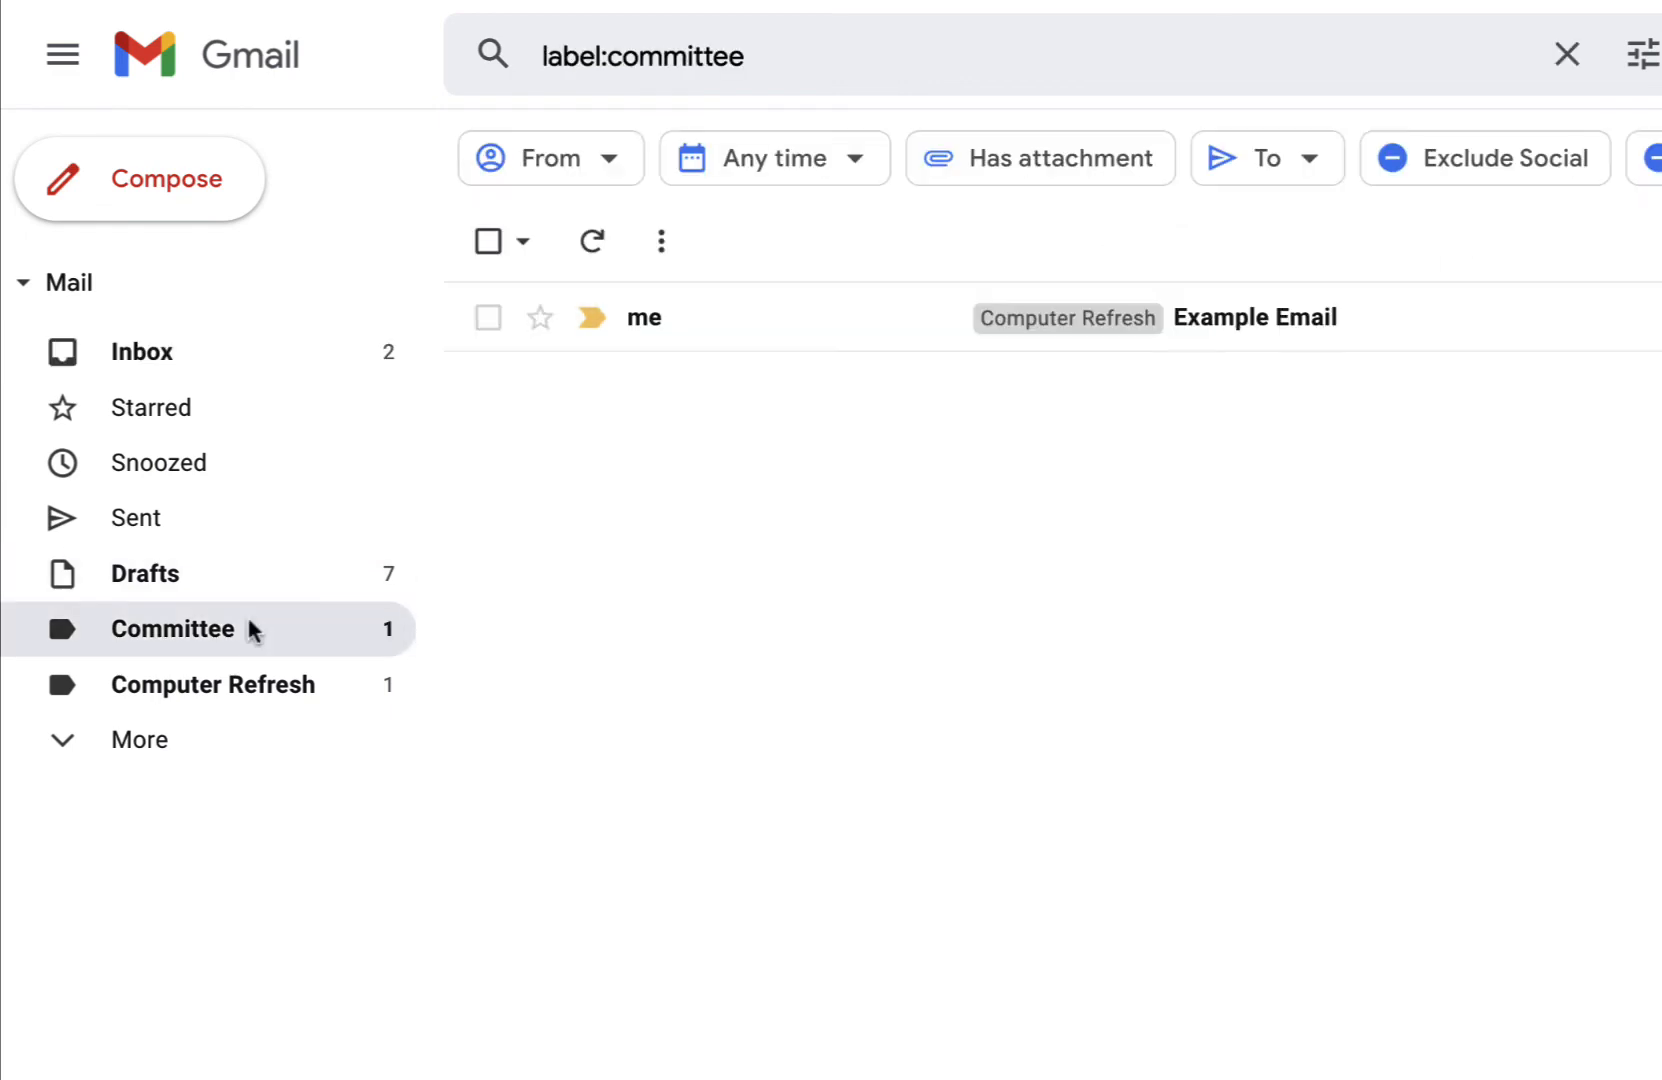
{"action": "left_click", "coordinate": [285, 690]}
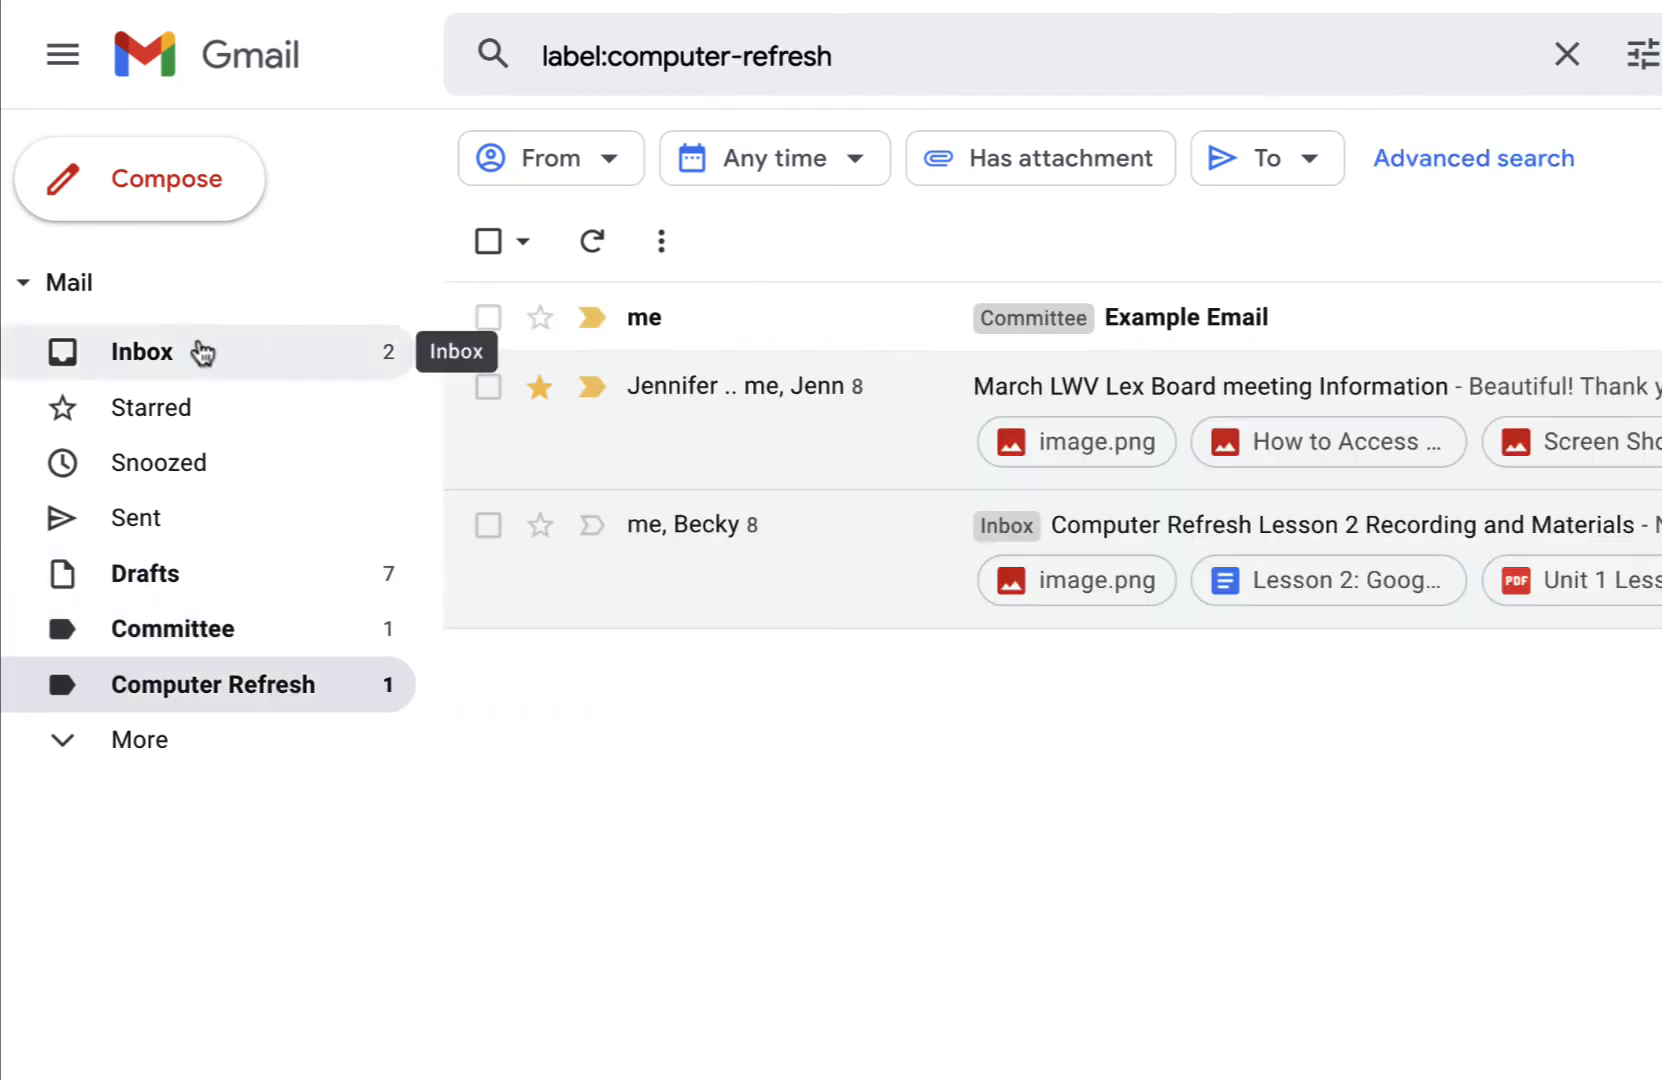
{"action": "left_click", "coordinate": [193, 372]}
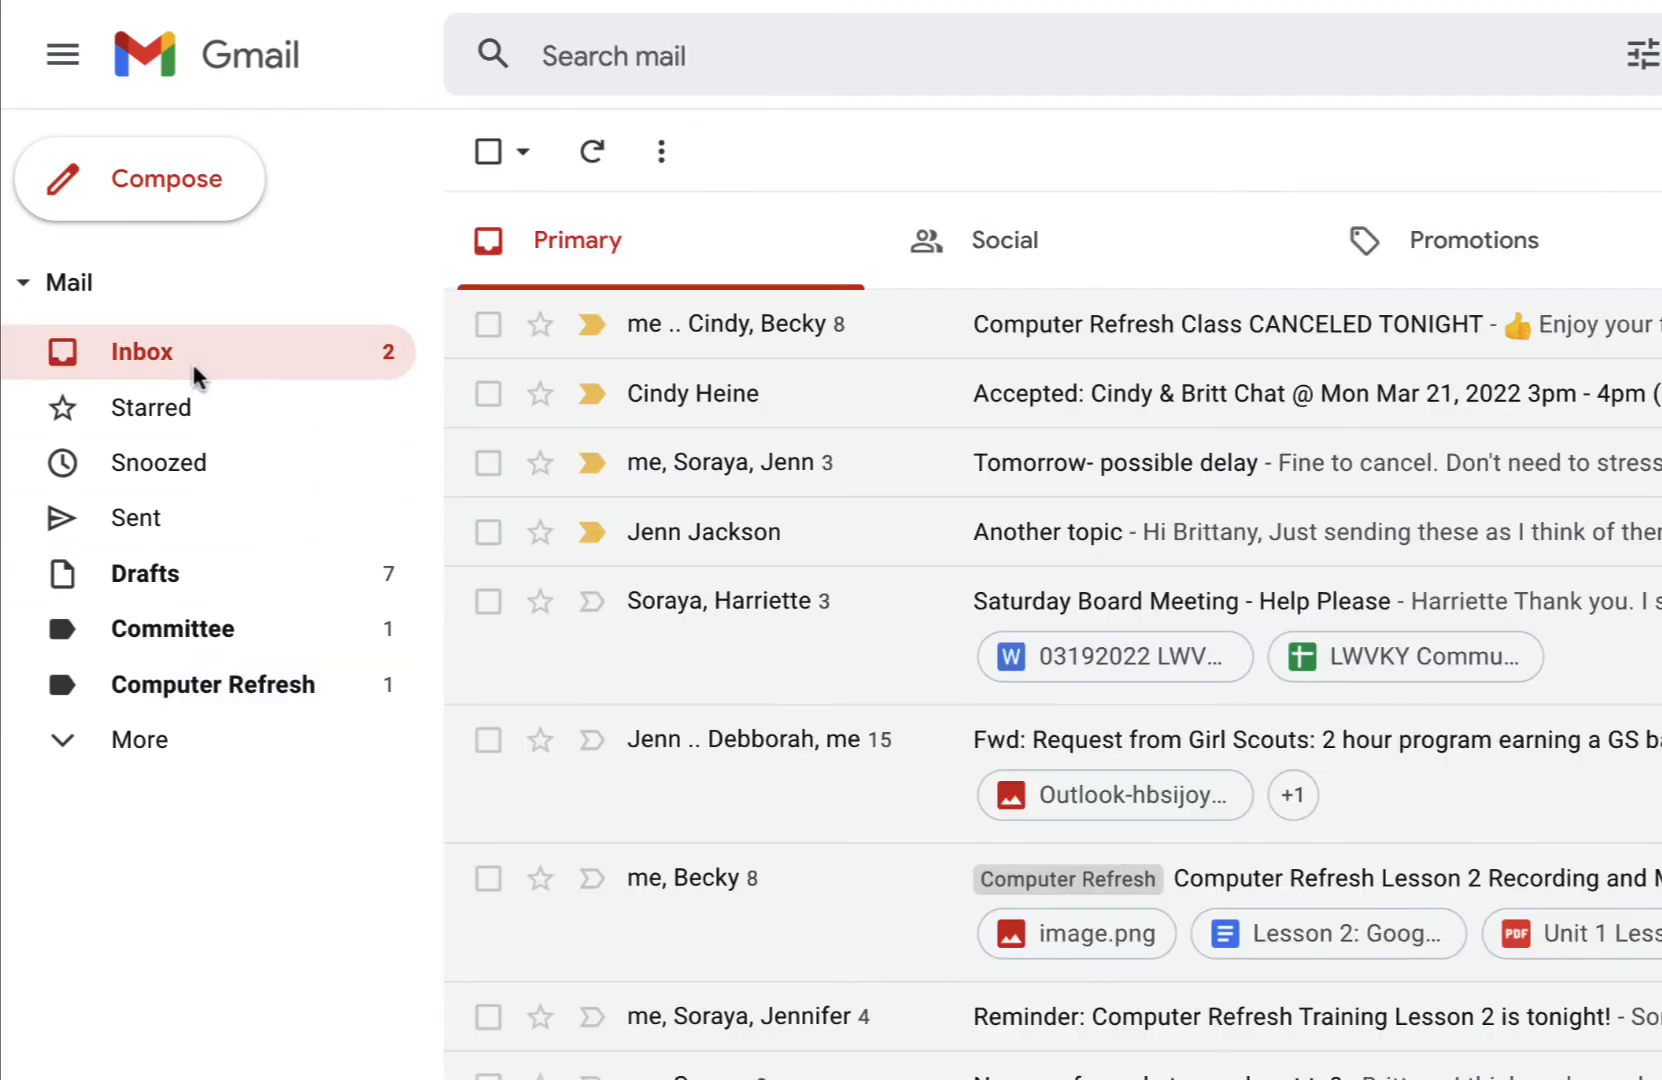
Step: Select the first inbox conversation and open the label management settings from its labeling options
{"action": "left_click", "coordinate": [488, 324]}
{"action": "left_click", "coordinate": [1181, 151]}
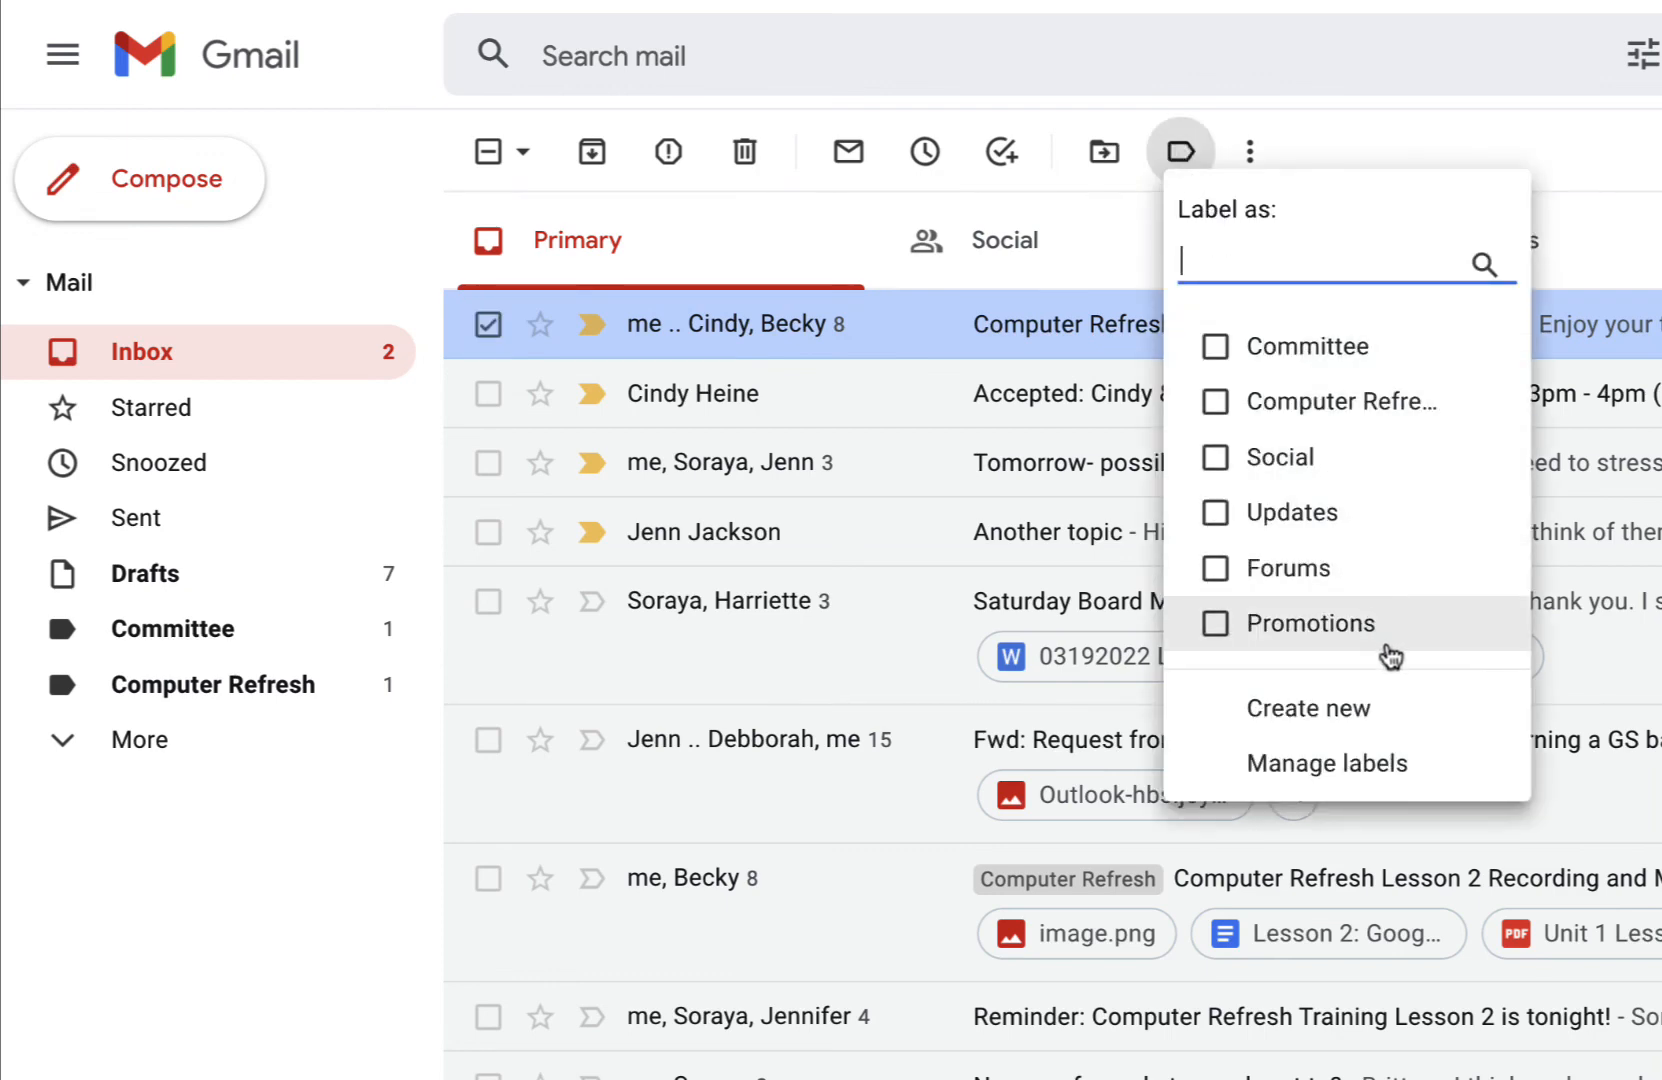
{"action": "left_click", "coordinate": [1390, 765]}
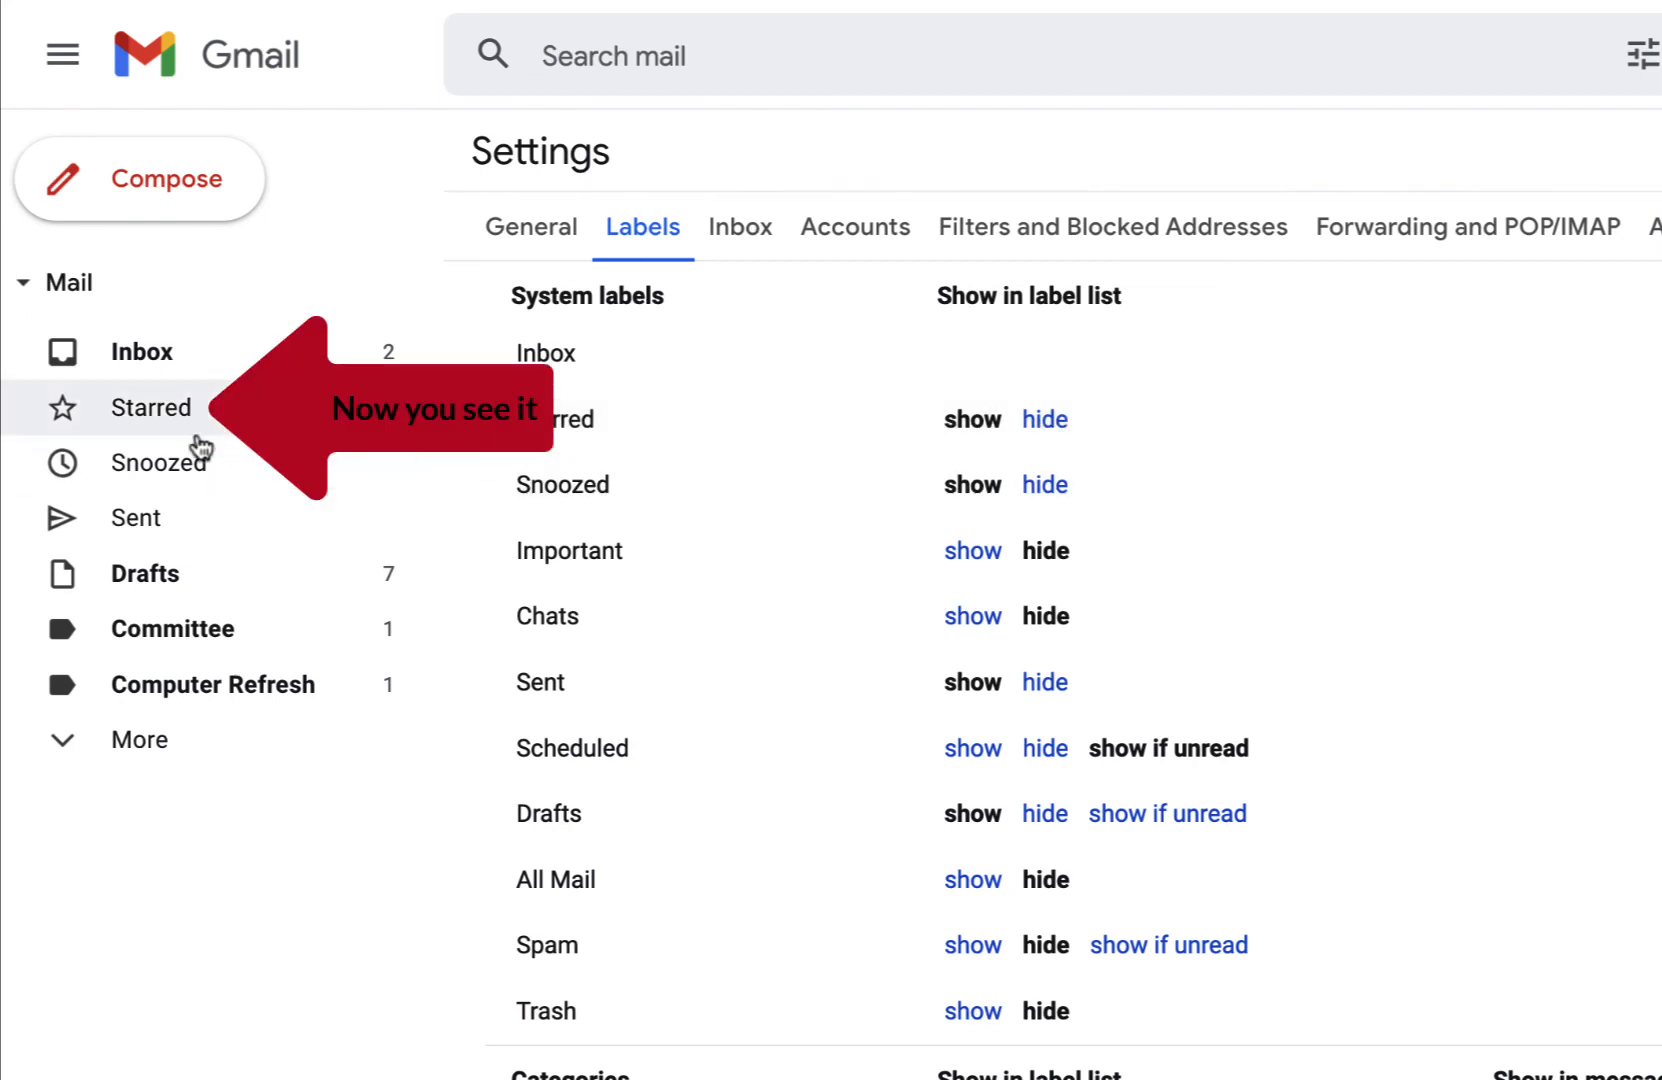
Step: Hide Starred from the label list and show it again, and hide Snoozed
{"action": "left_click", "coordinate": [1037, 425]}
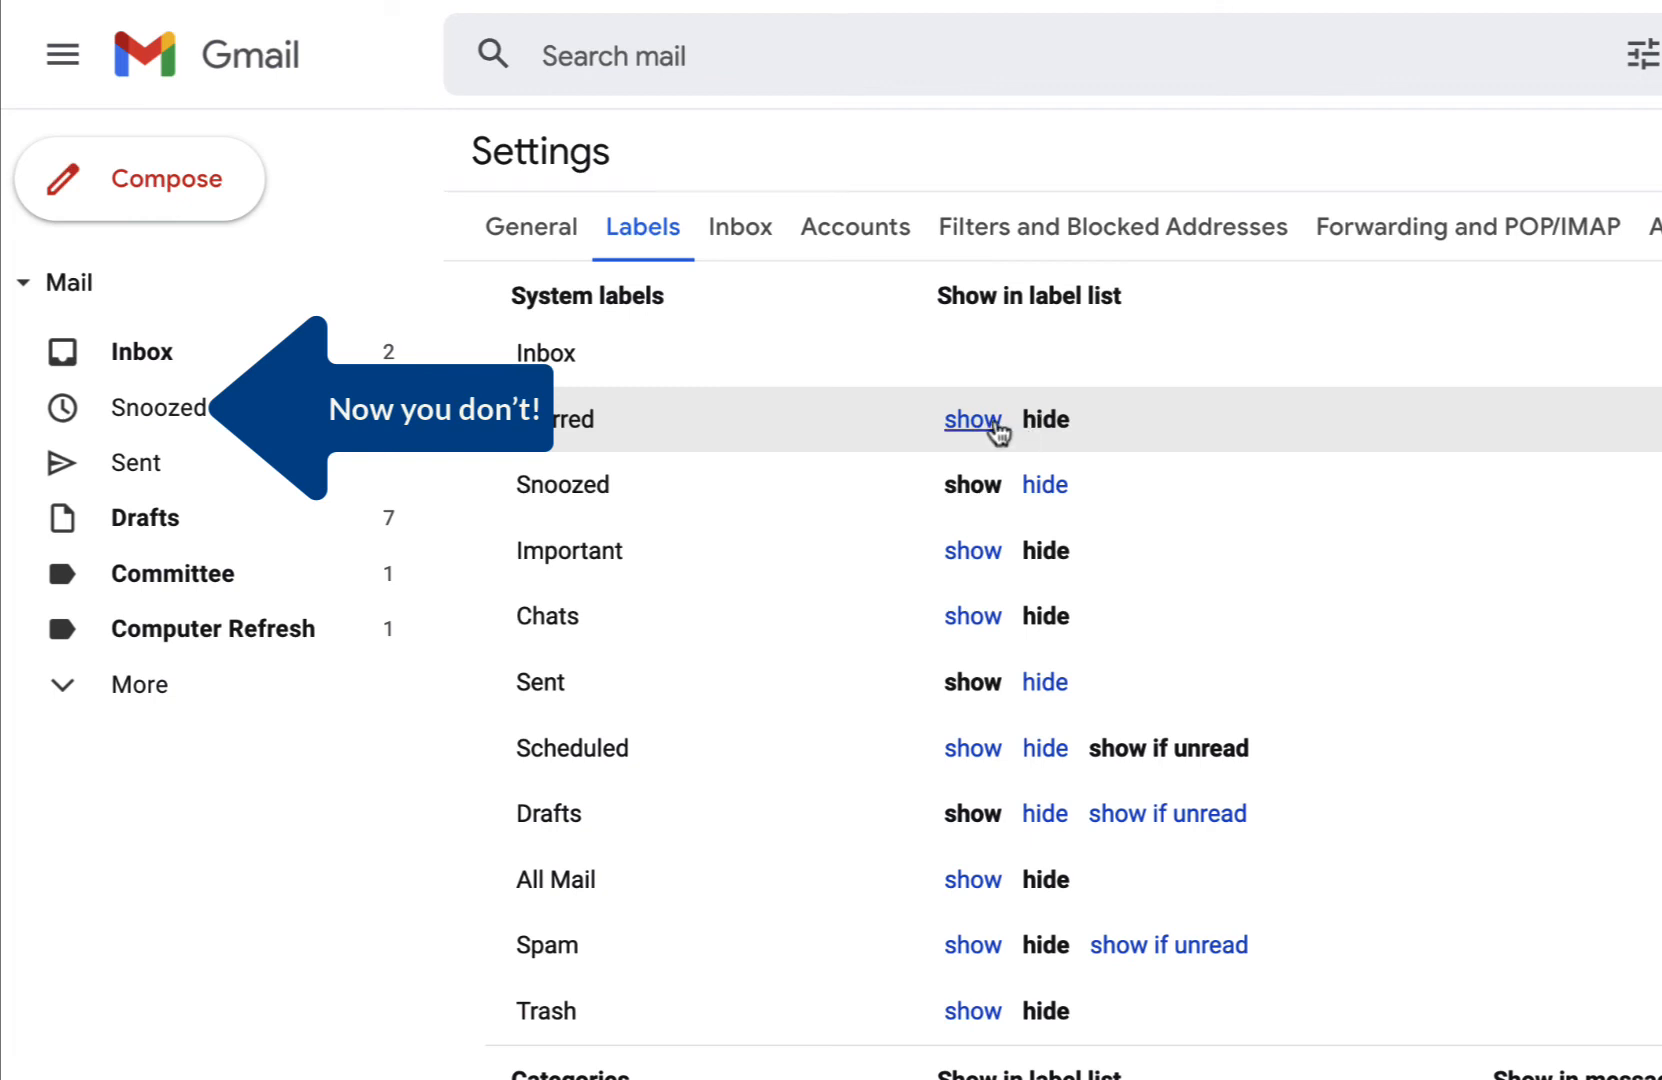
{"action": "left_click", "coordinate": [958, 423]}
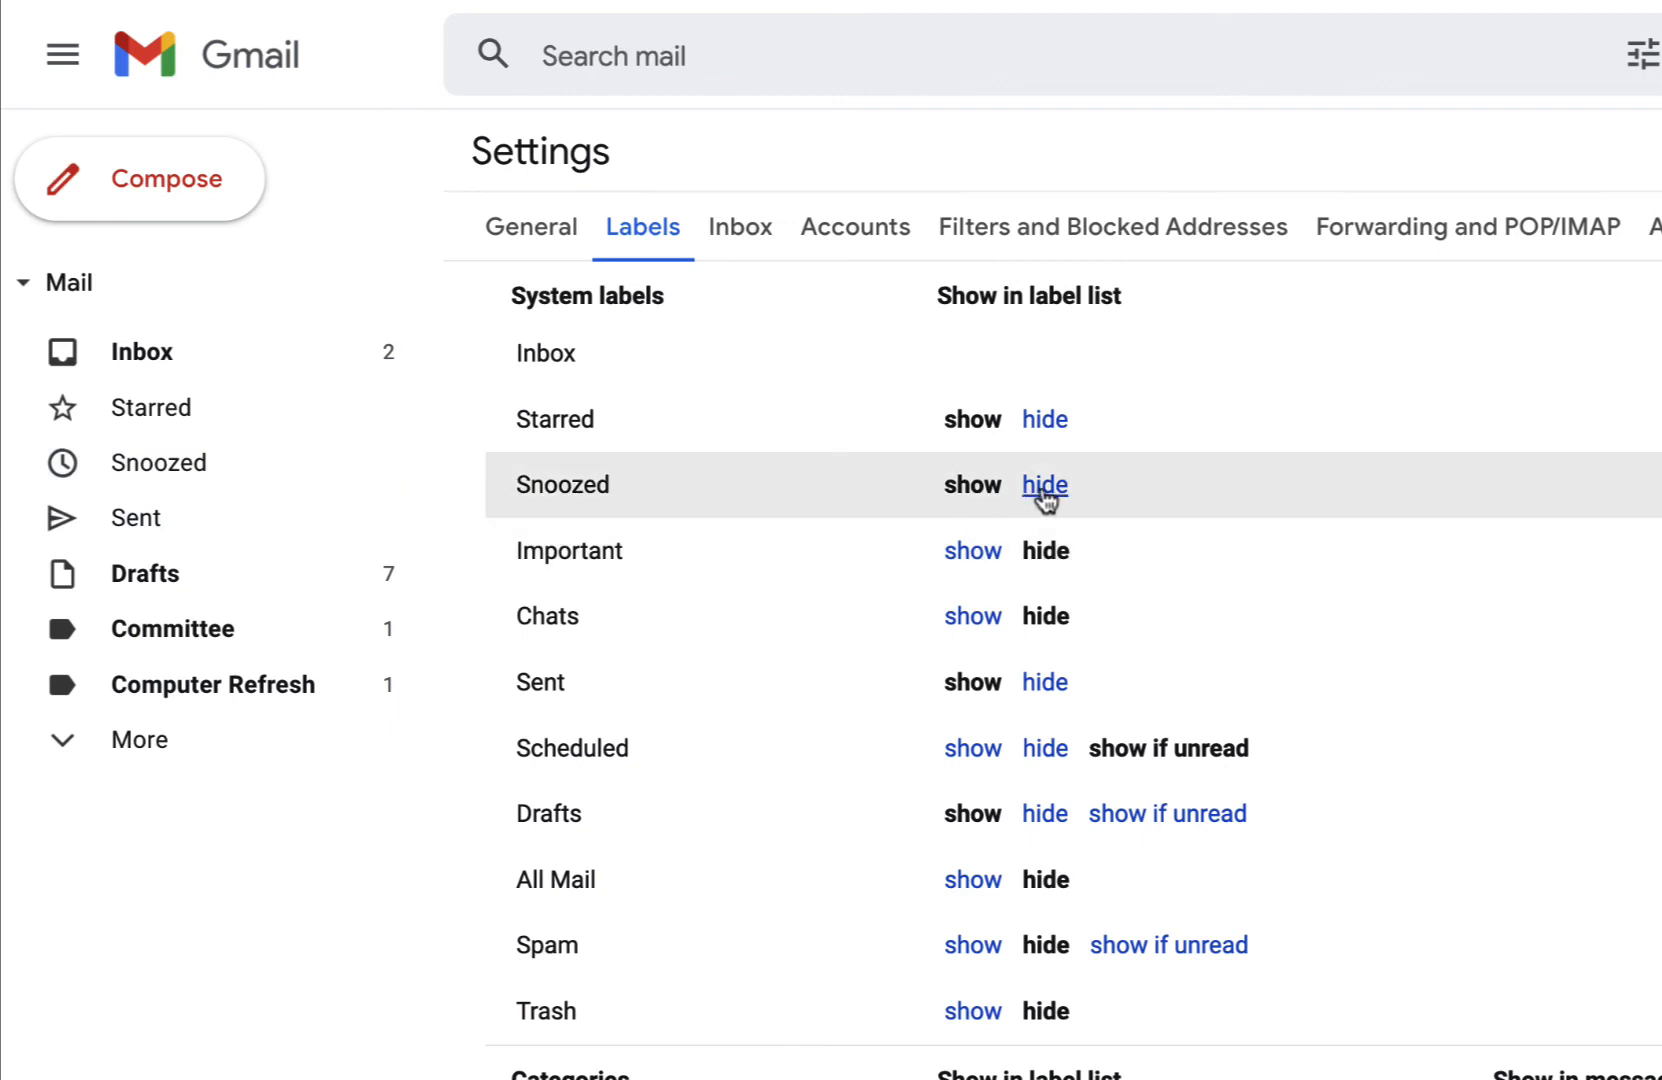
{"action": "left_click", "coordinate": [1044, 485]}
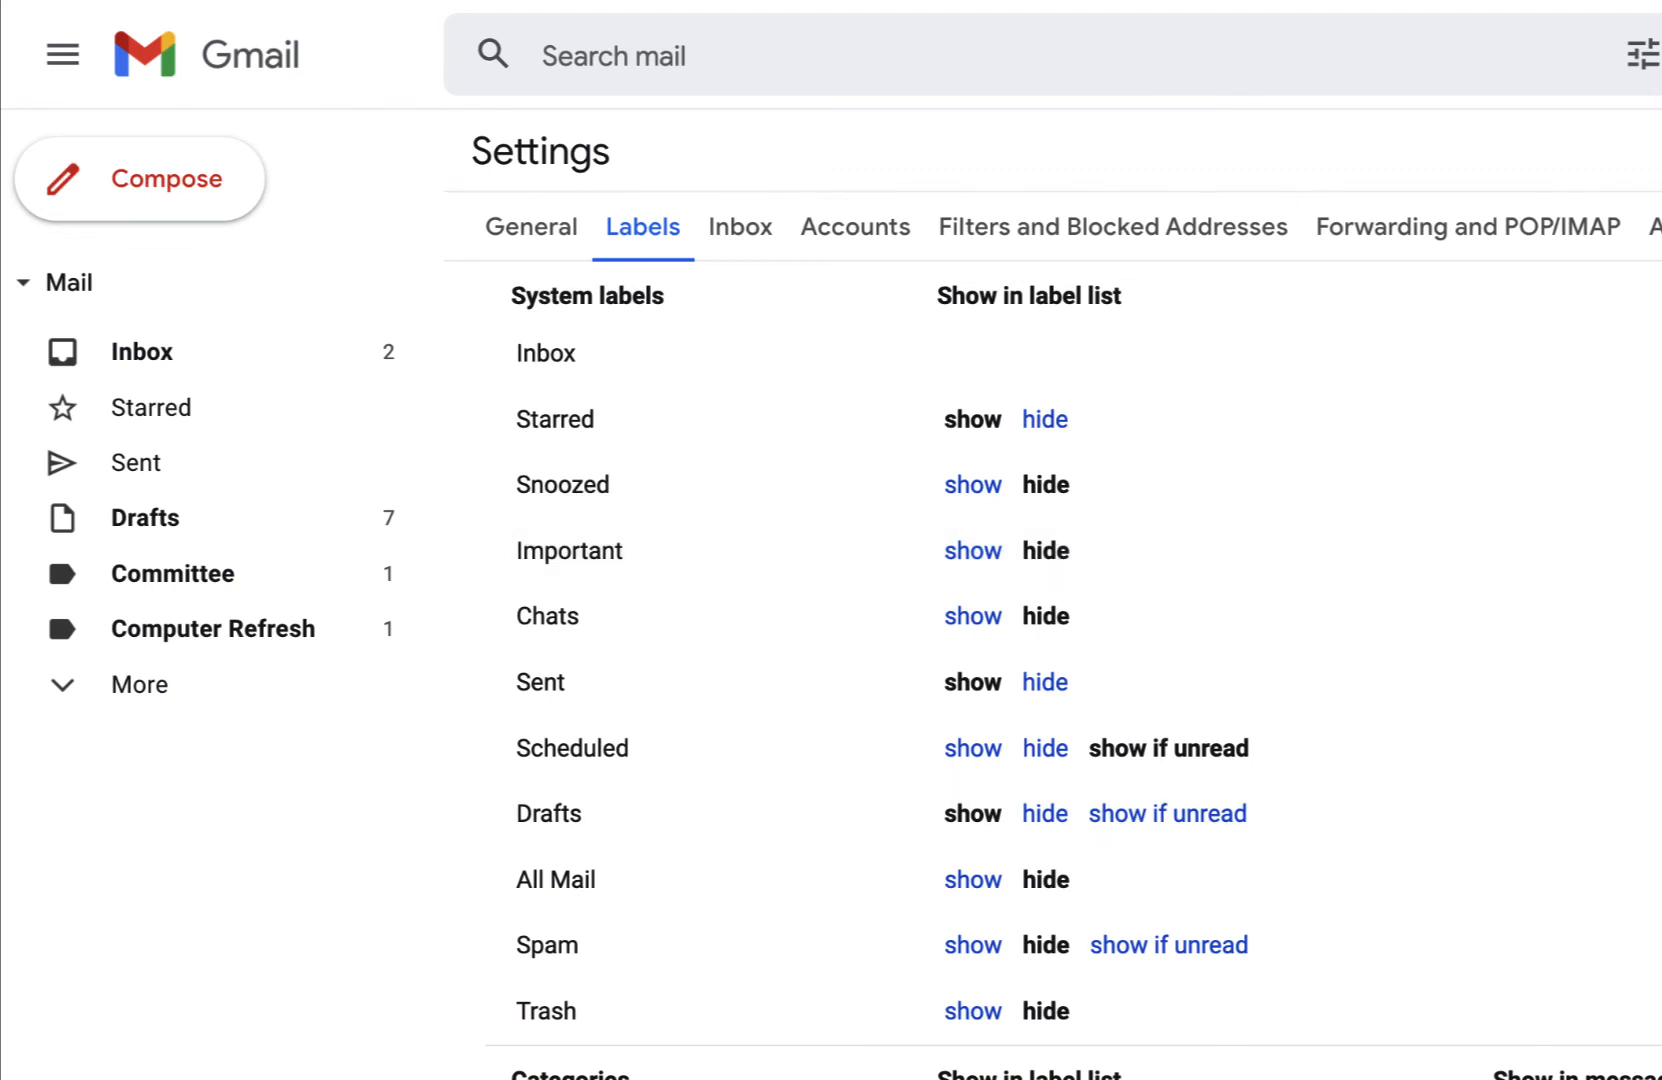
{"action": "scroll", "coordinate": [1074, 675], "scroll_direction": "down", "scroll_amount": 6}
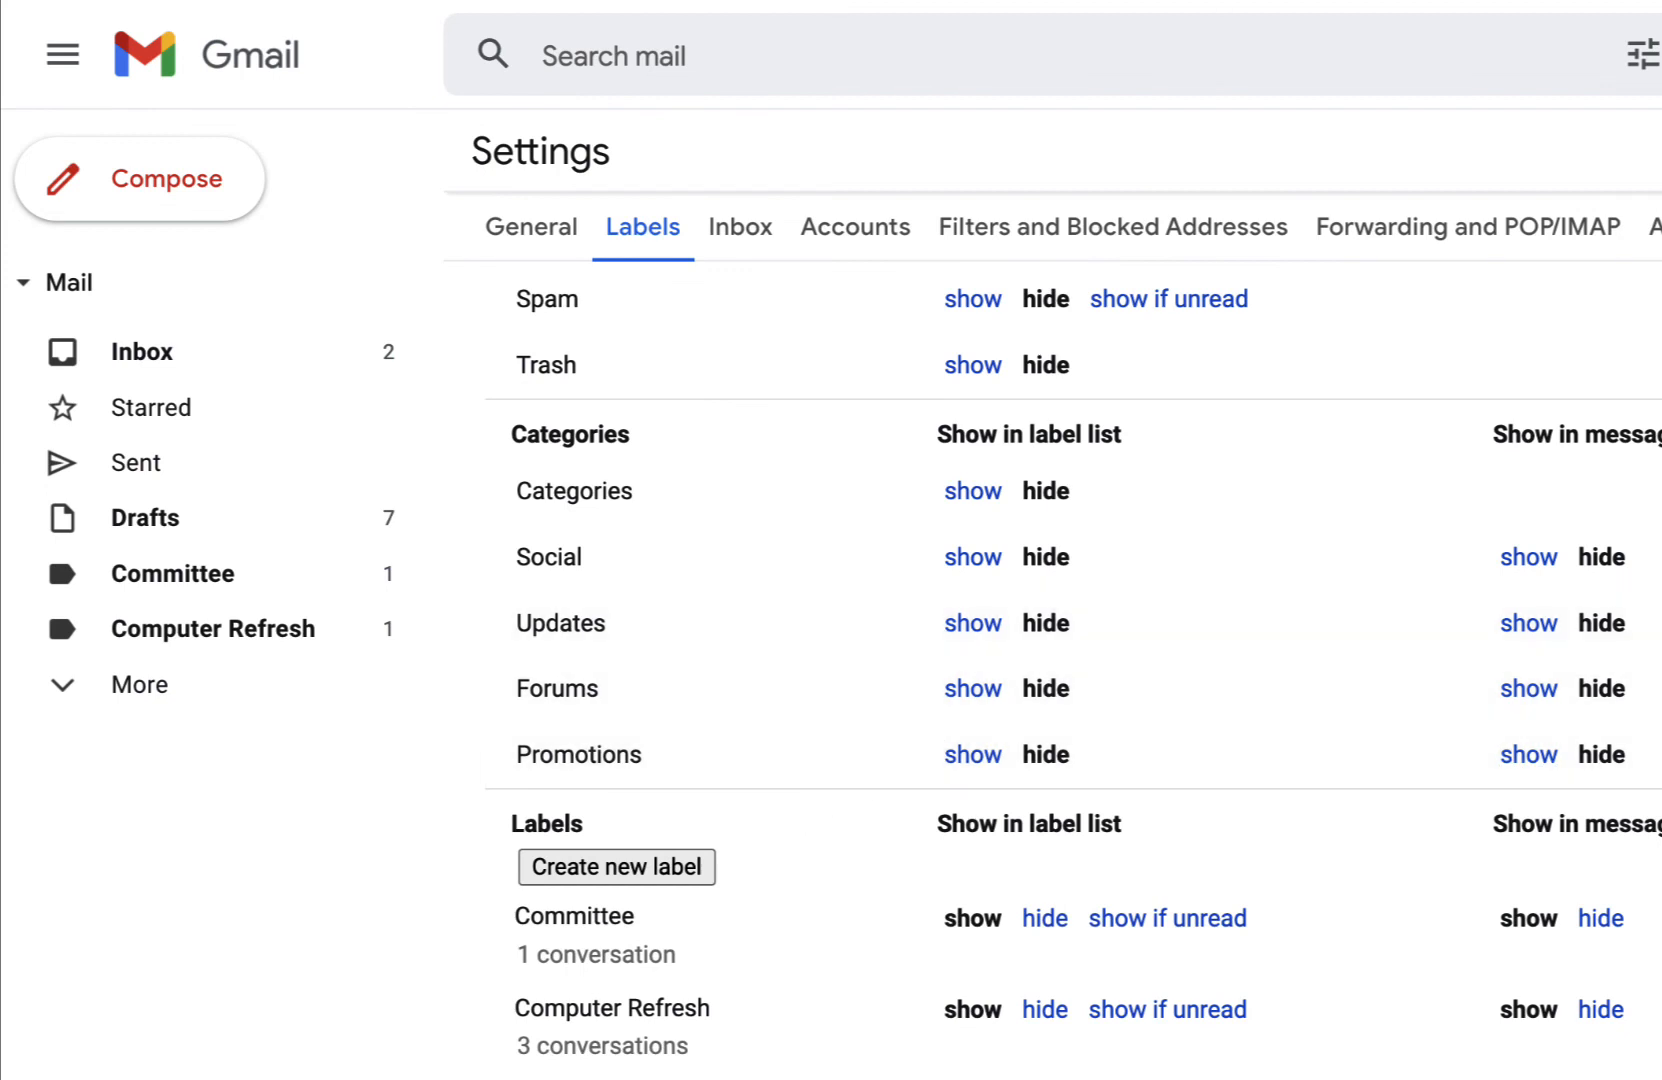
{"action": "scroll", "coordinate": [1074, 675], "scroll_direction": "down", "scroll_amount": 1}
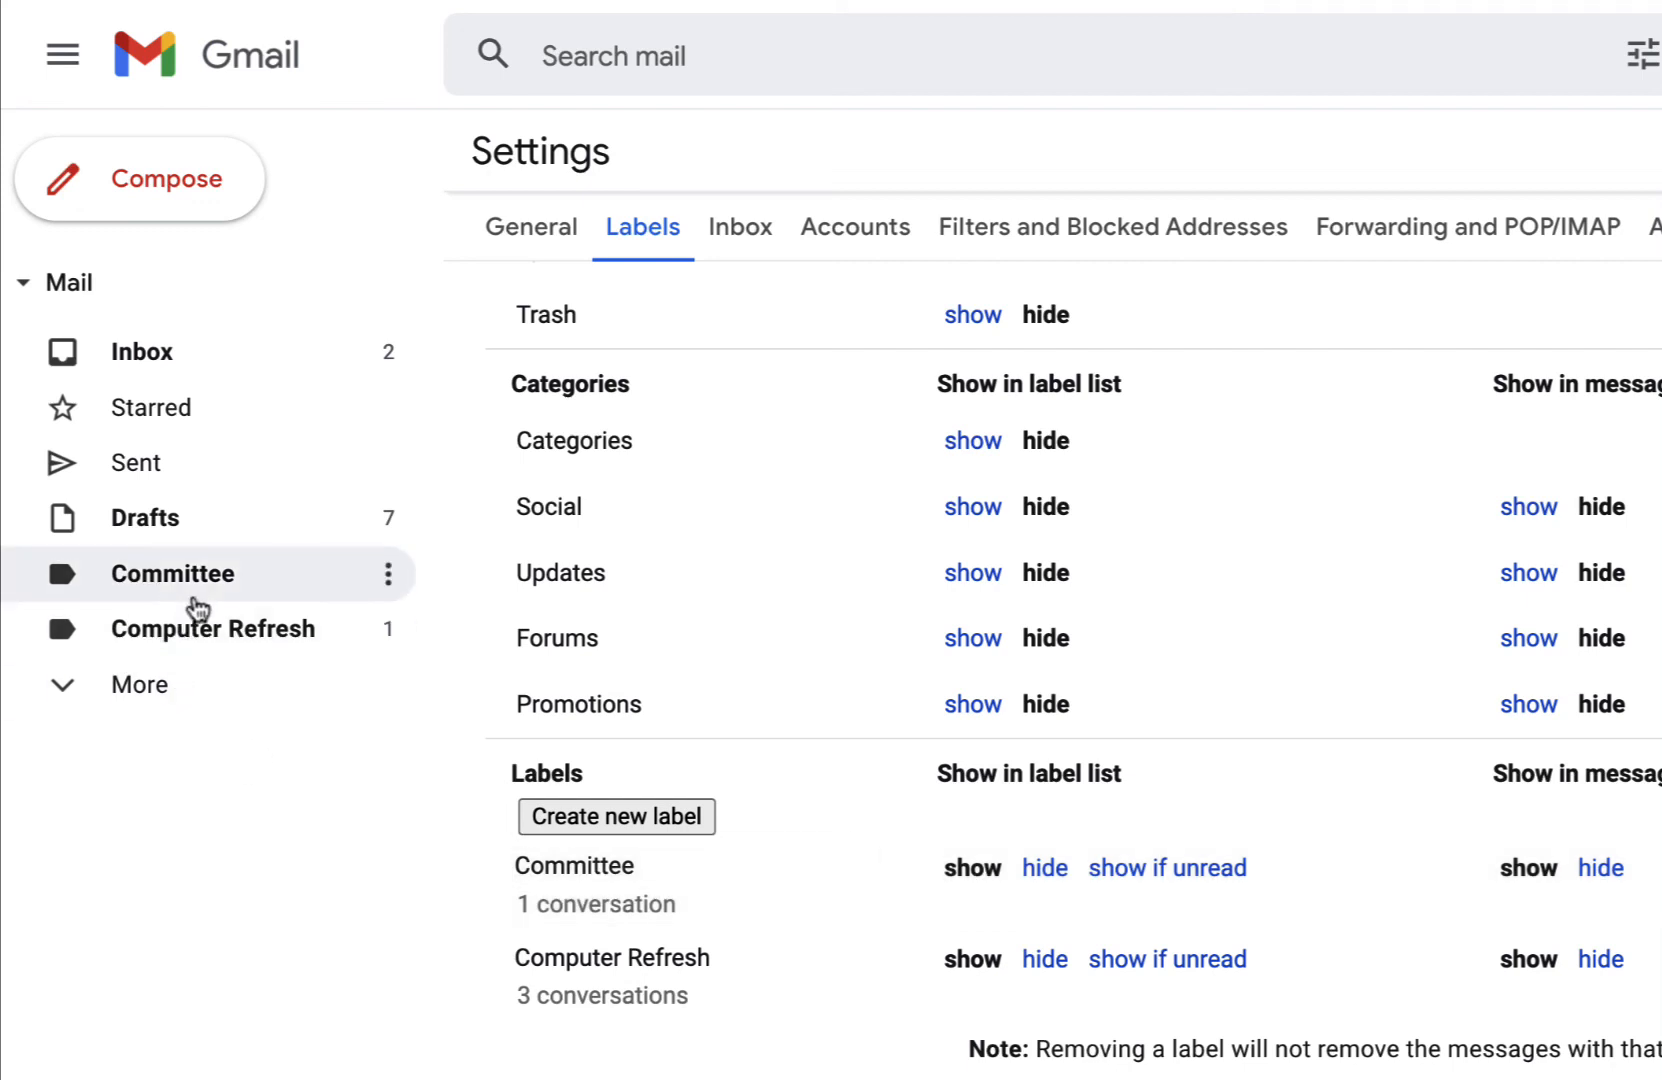
Step: Try the label list visibility options for Committee: hide it, show it, show it only if unread, and show it again
{"action": "left_click", "coordinate": [1040, 868]}
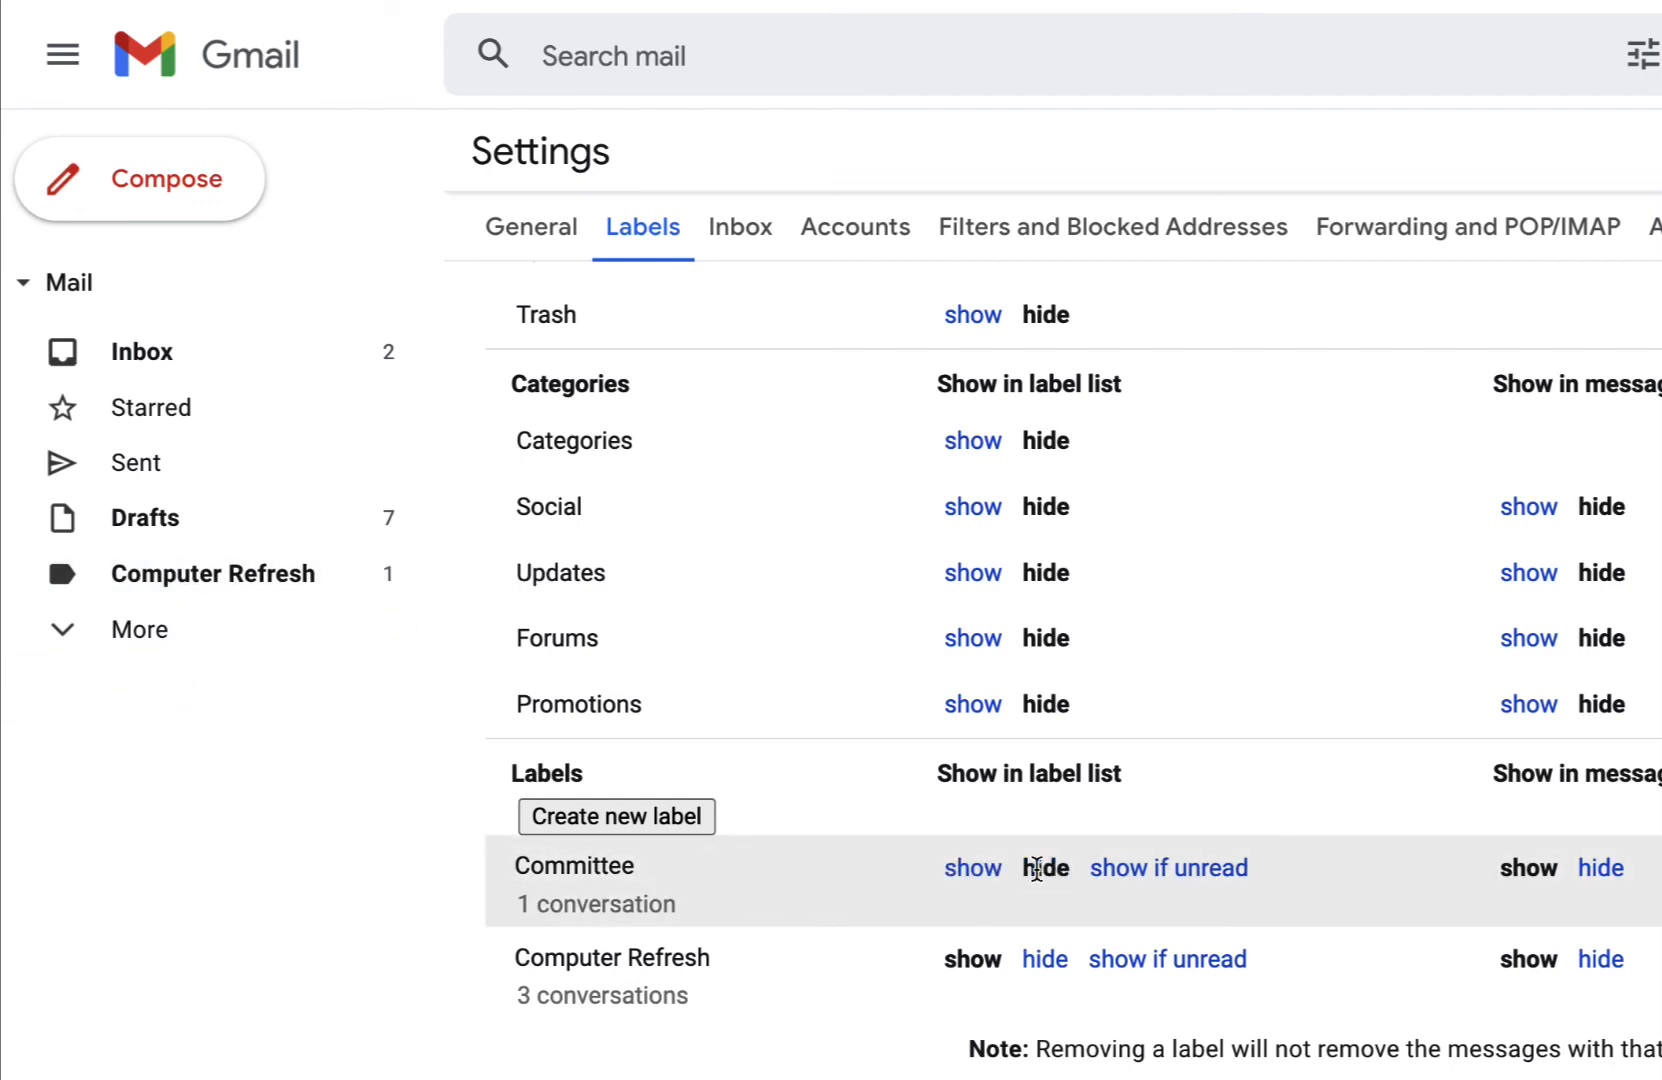
{"action": "left_click", "coordinate": [966, 868]}
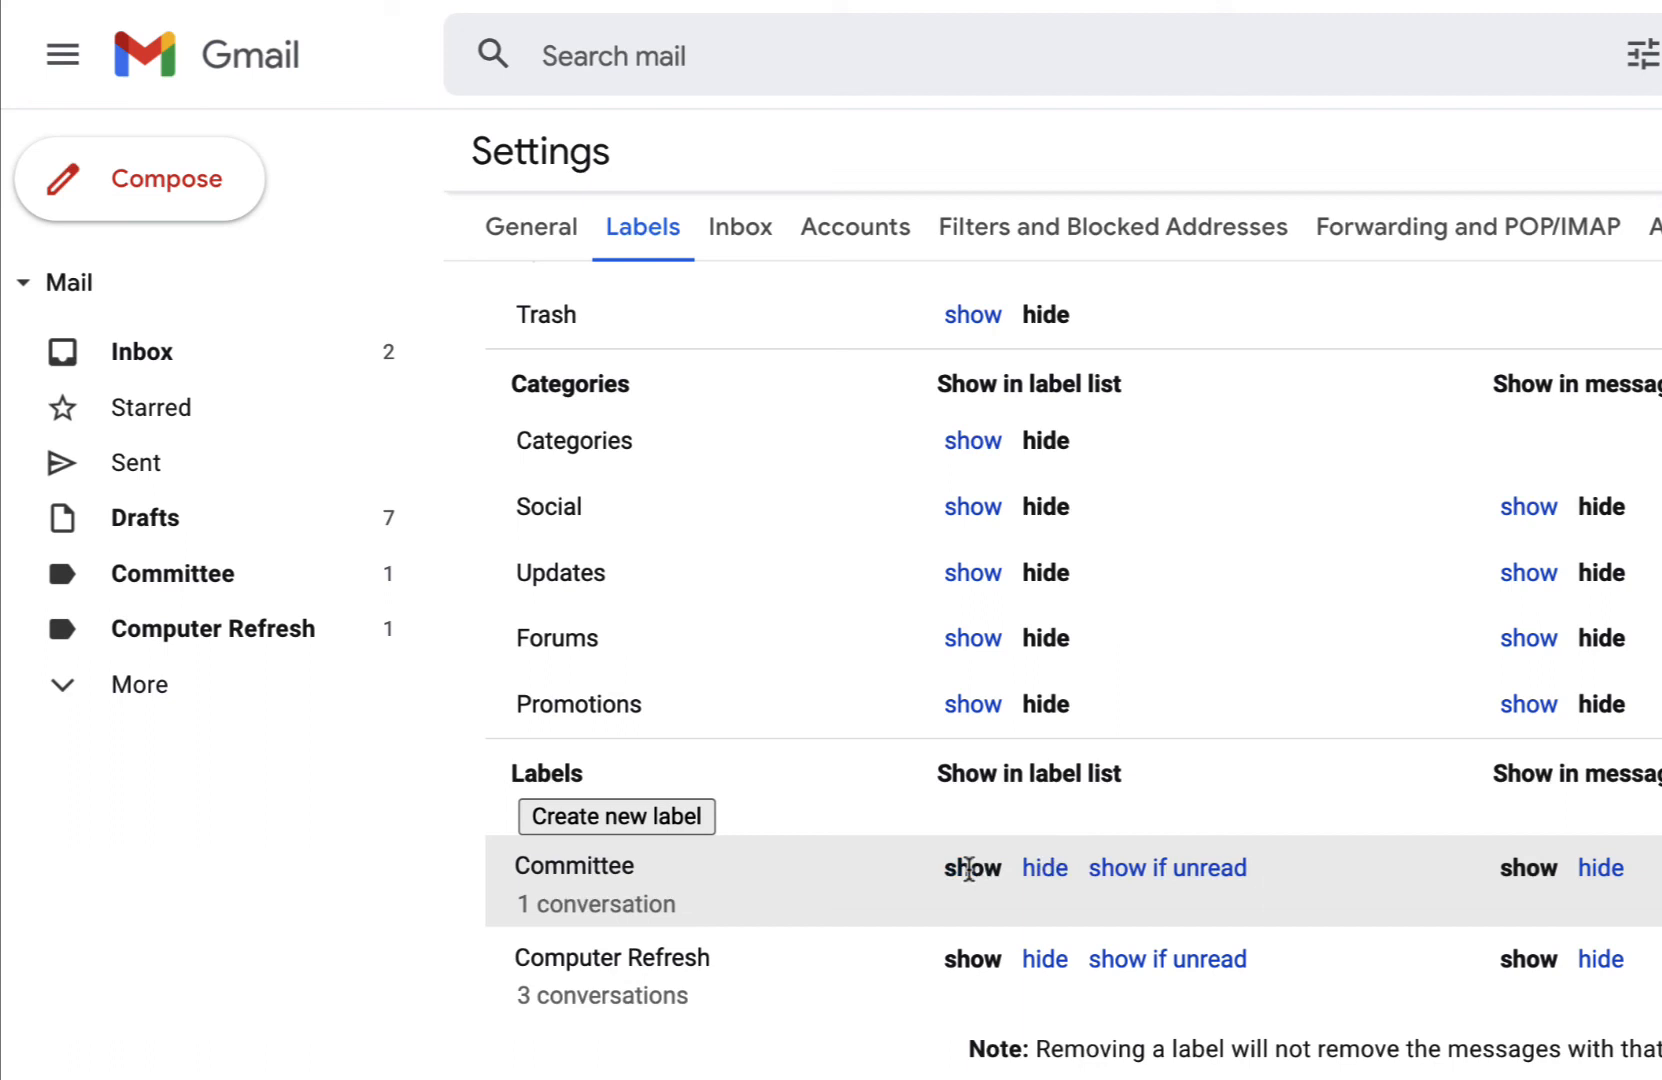
{"action": "left_click", "coordinate": [1118, 880]}
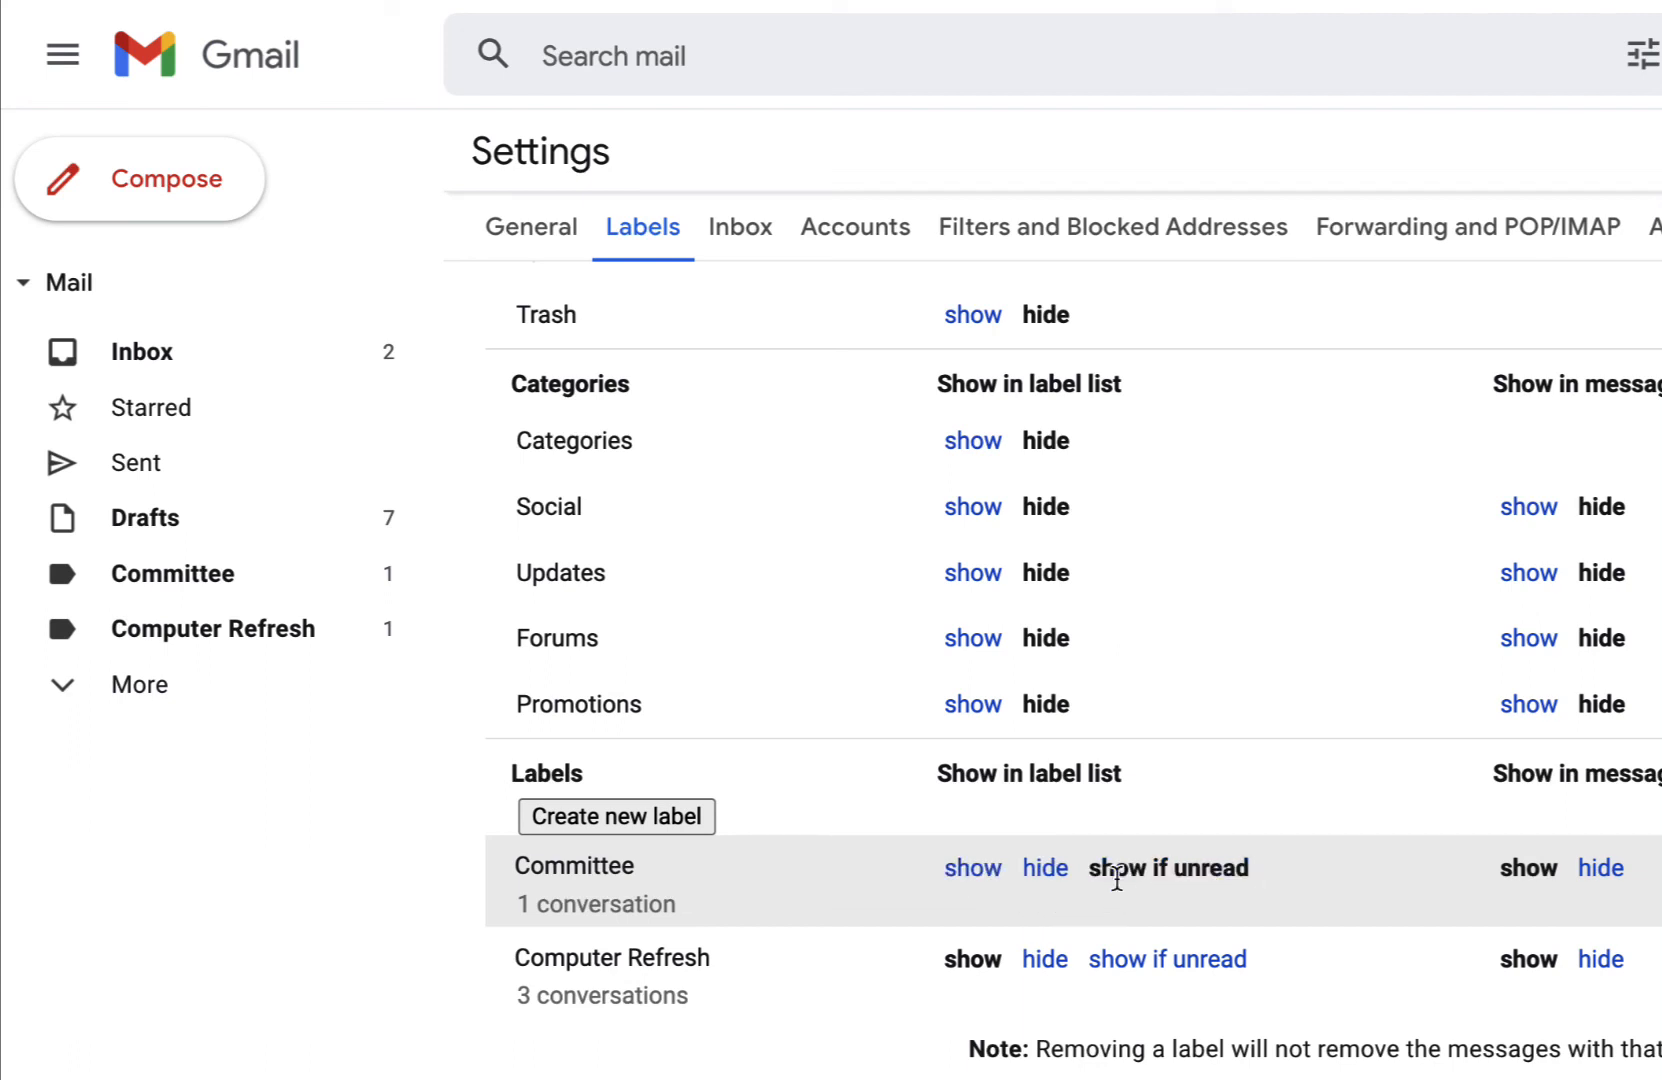
{"action": "left_click", "coordinate": [968, 874]}
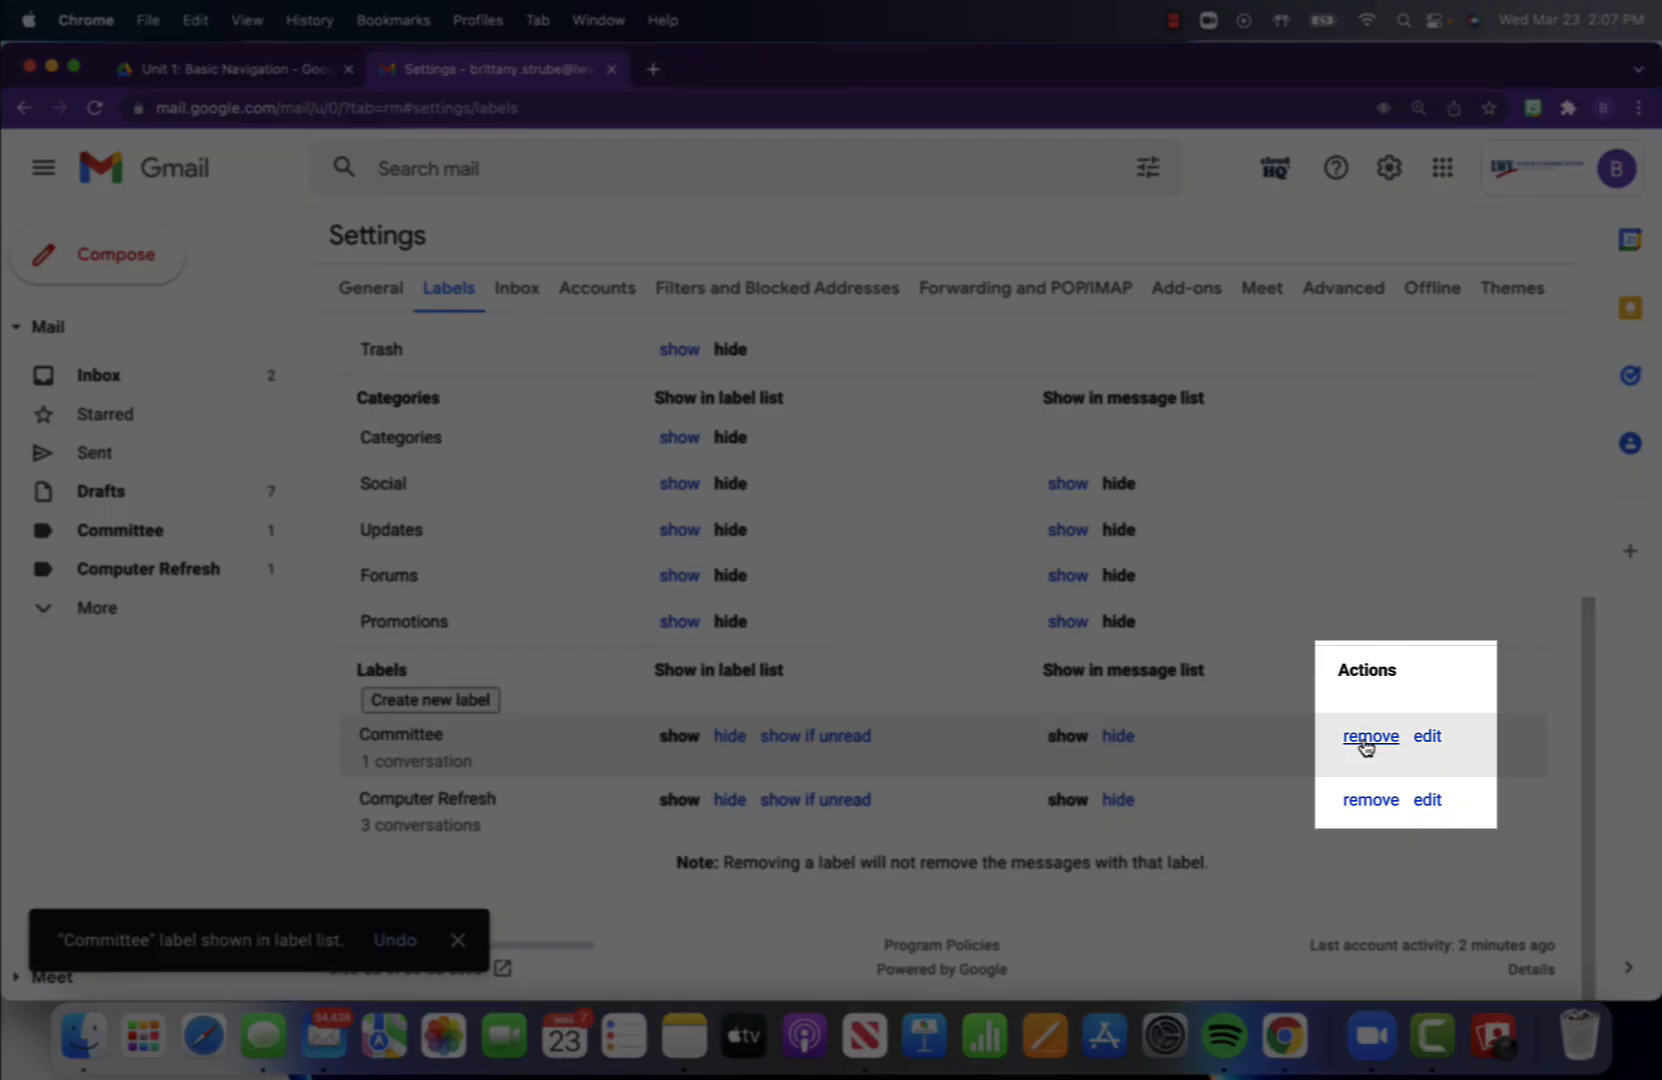
Step: View the Committee label's name and nesting options without editing them, and remove the Committee label
{"action": "left_click", "coordinate": [1427, 737]}
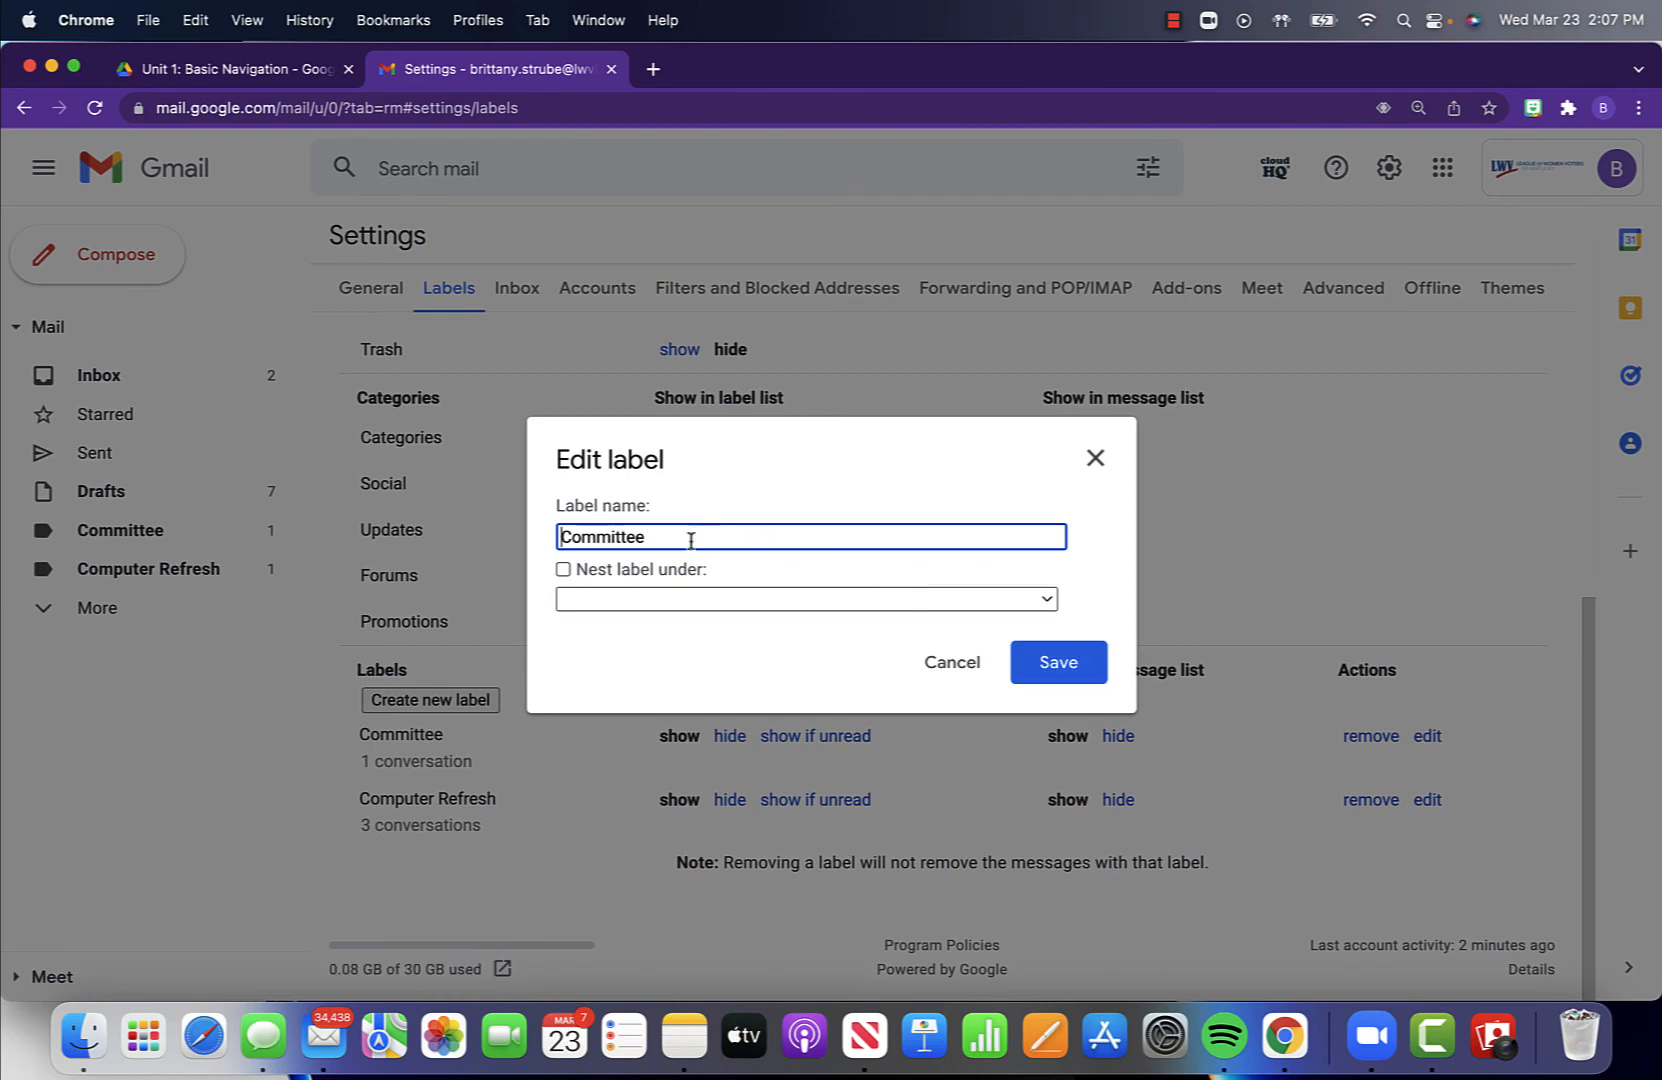
{"action": "left_click", "coordinate": [1095, 458]}
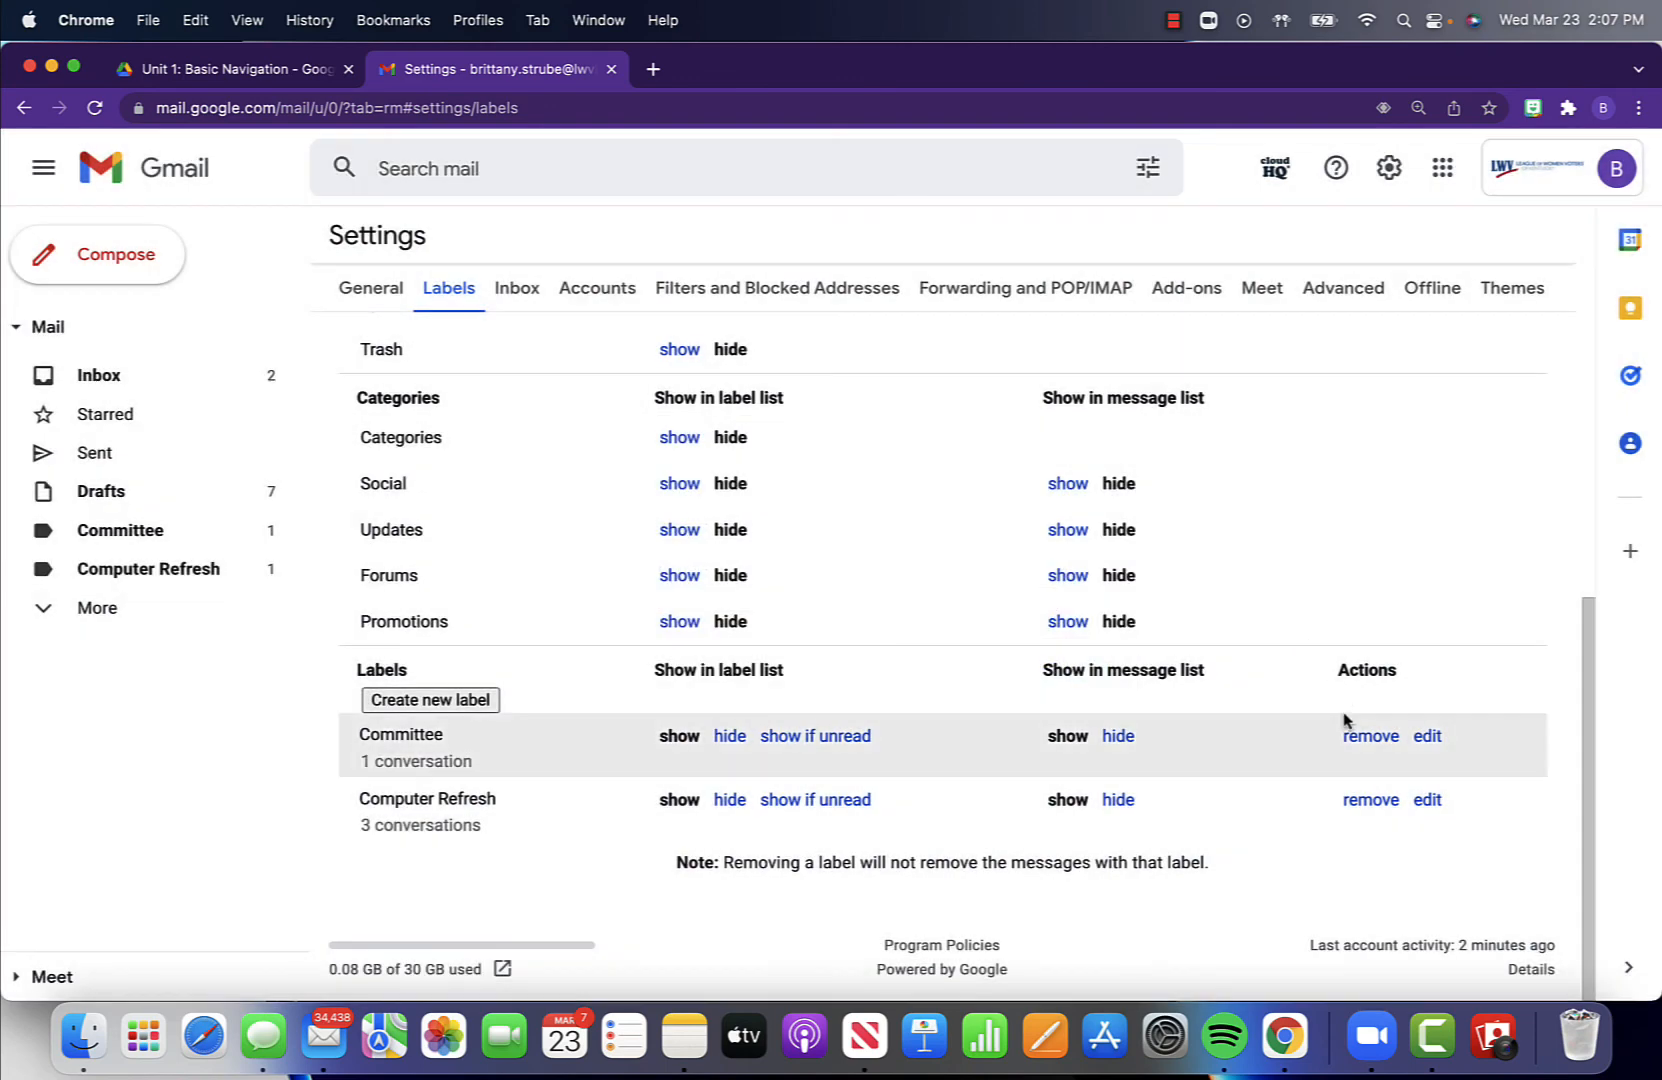
{"action": "left_click", "coordinate": [1368, 737]}
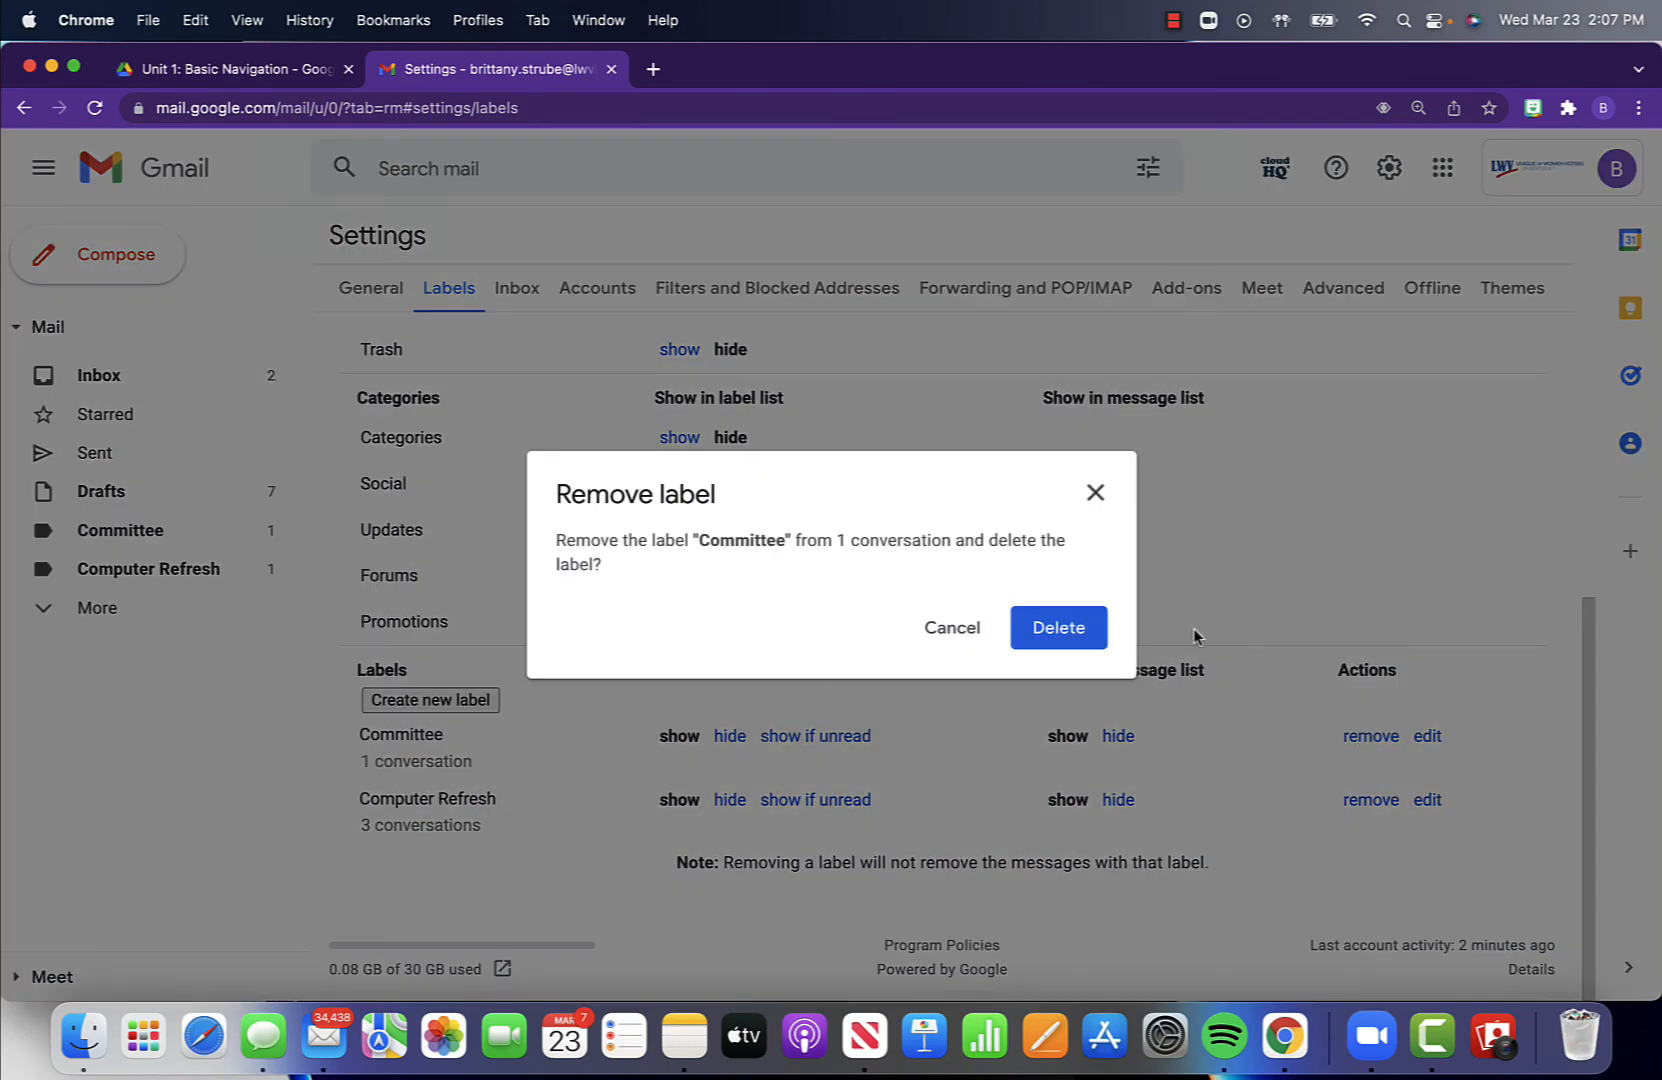
{"action": "left_click", "coordinate": [1057, 627]}
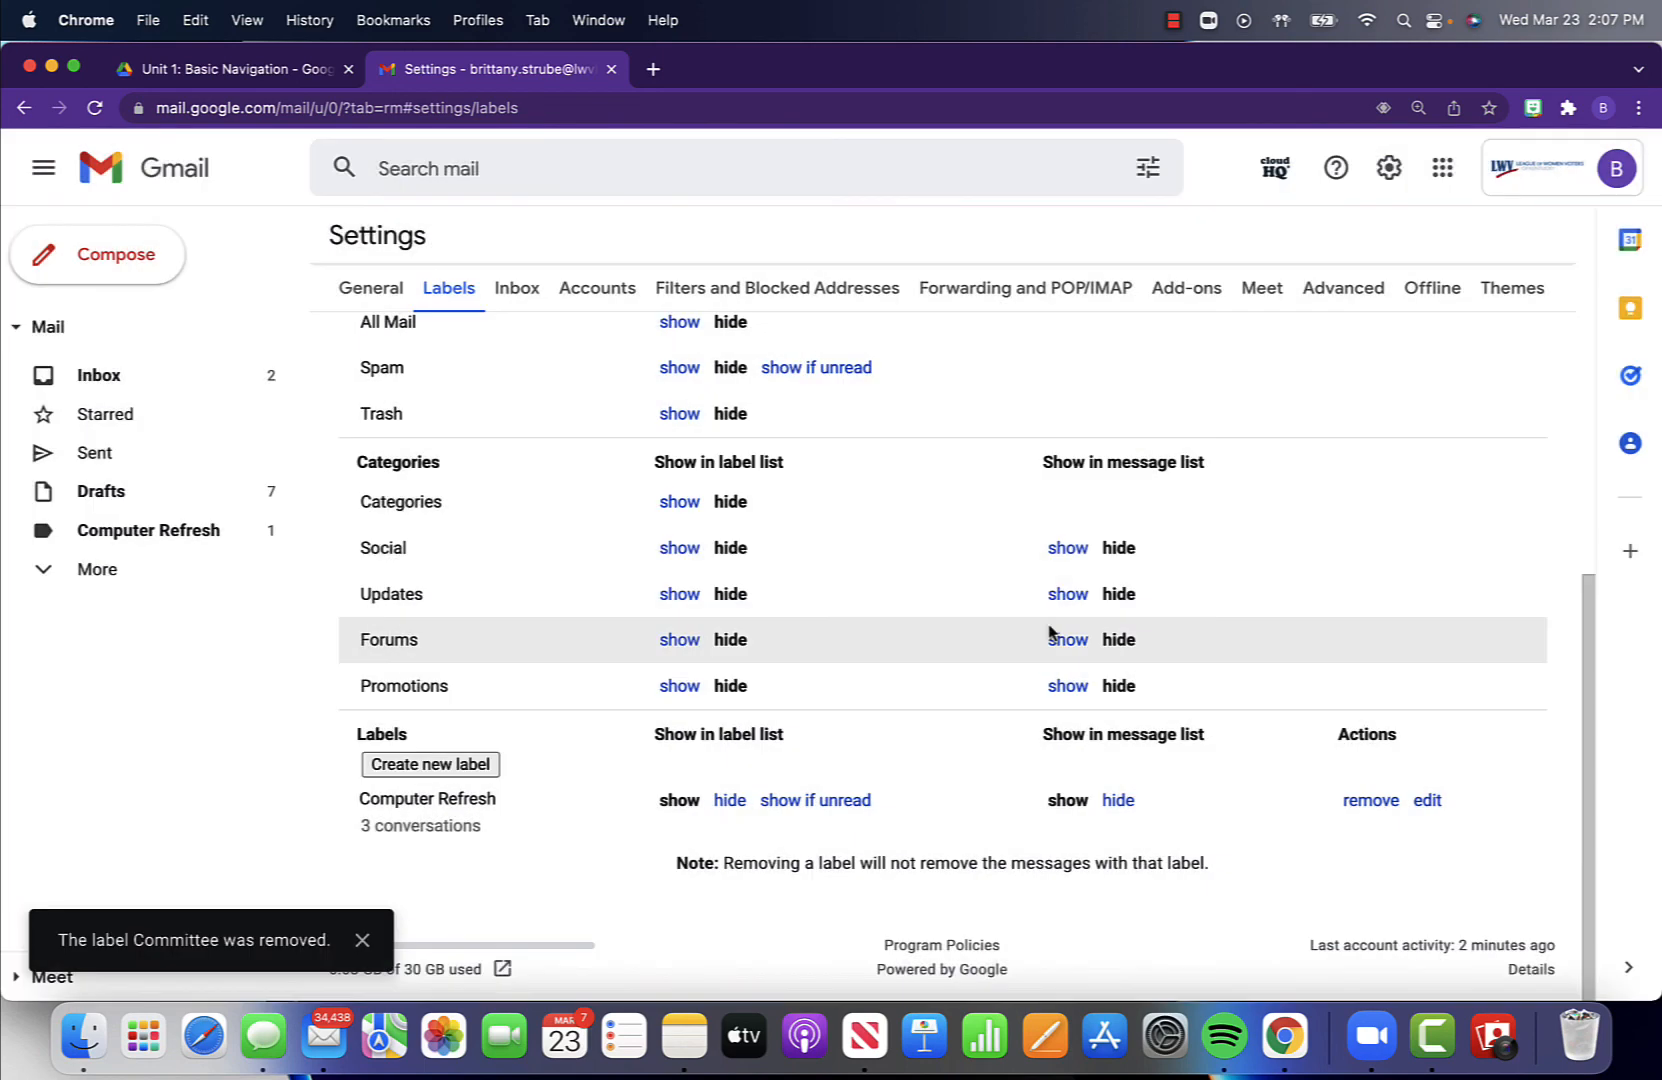